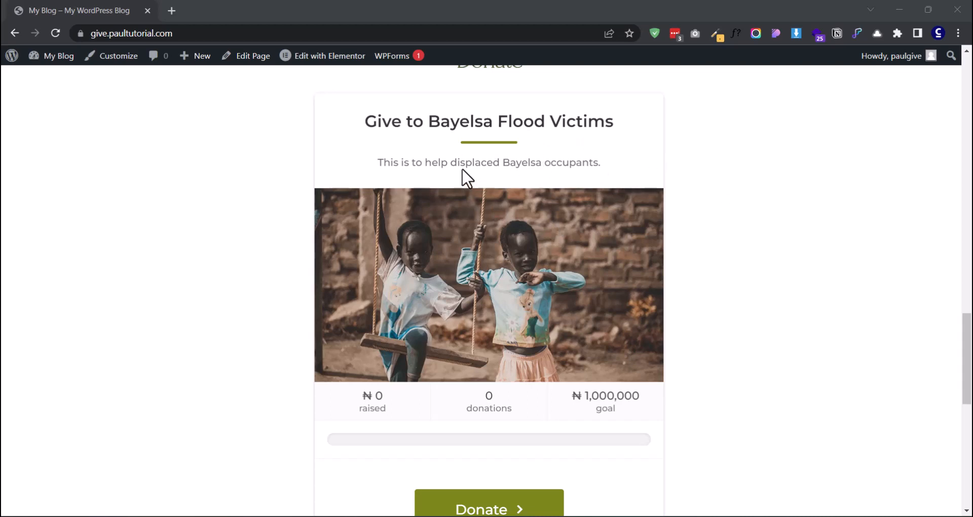
Try the ₦25, ₦50, ₦100 and custom donation amounts, settling on ₦15.
scroll(520, 182, down, 1)
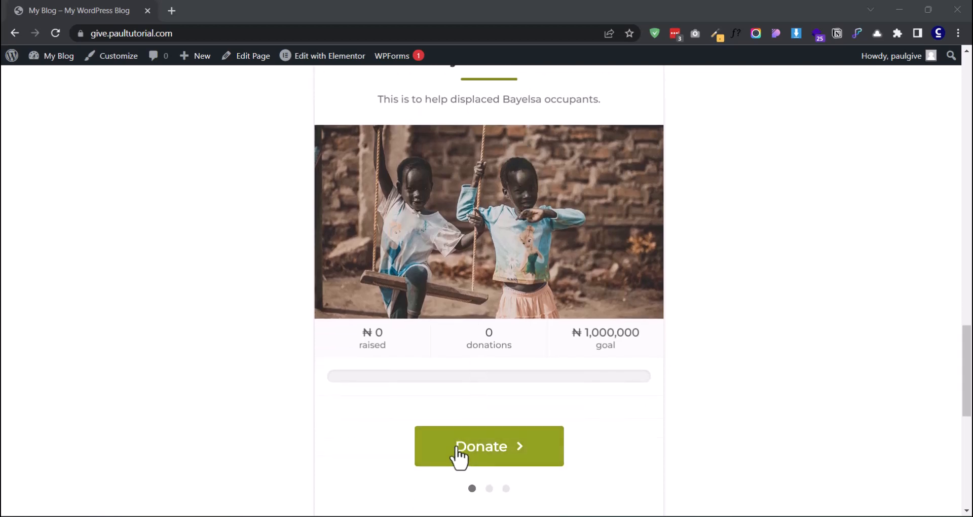
scroll(441, 395, up, 1)
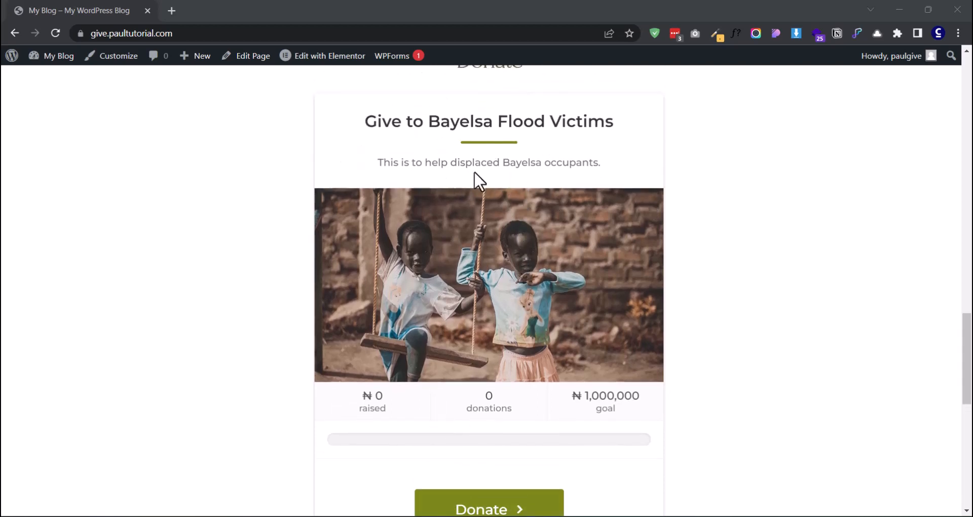
scroll(425, 255, down, 1)
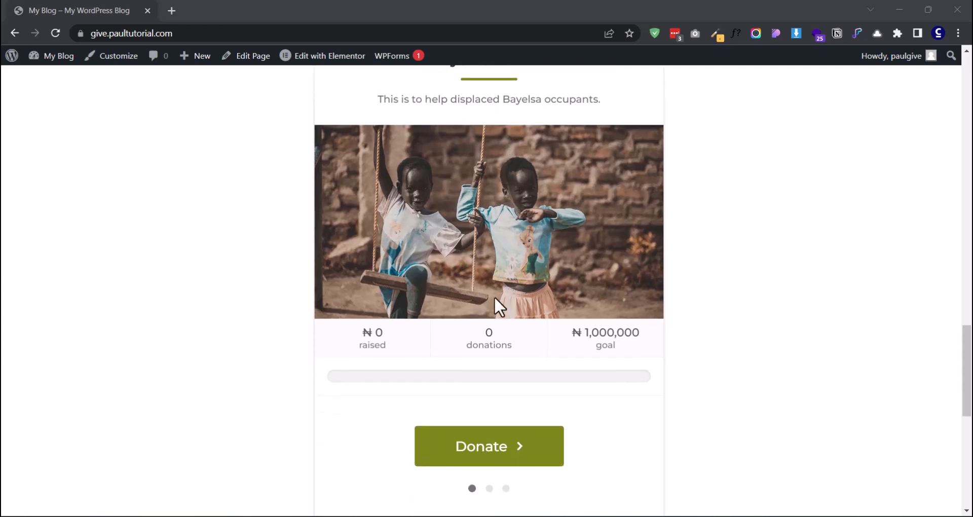
scroll(448, 415, down, 1)
click(463, 401)
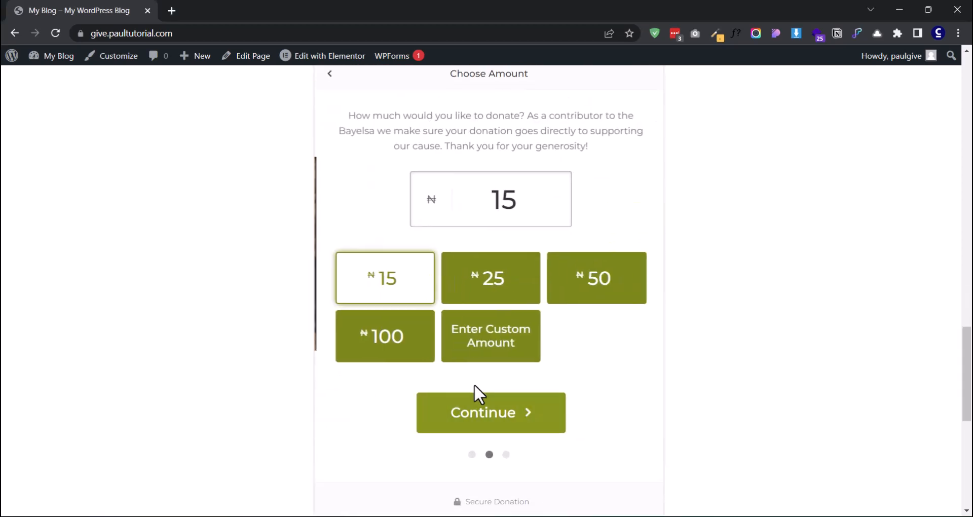
click(471, 289)
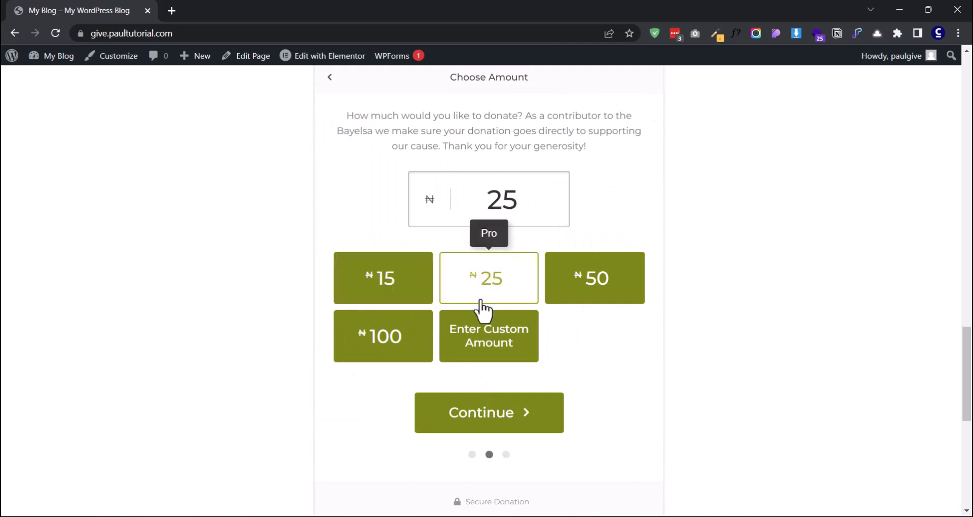
click(568, 297)
click(393, 337)
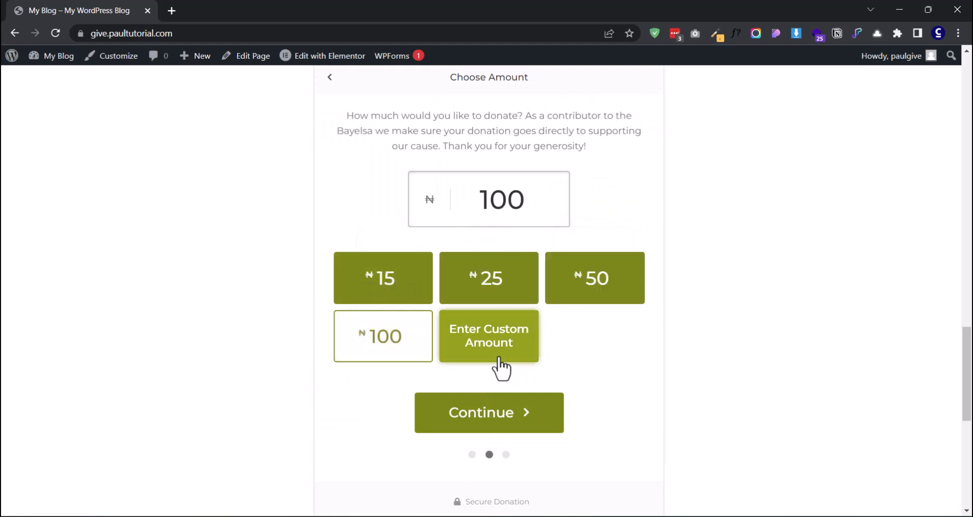
click(499, 357)
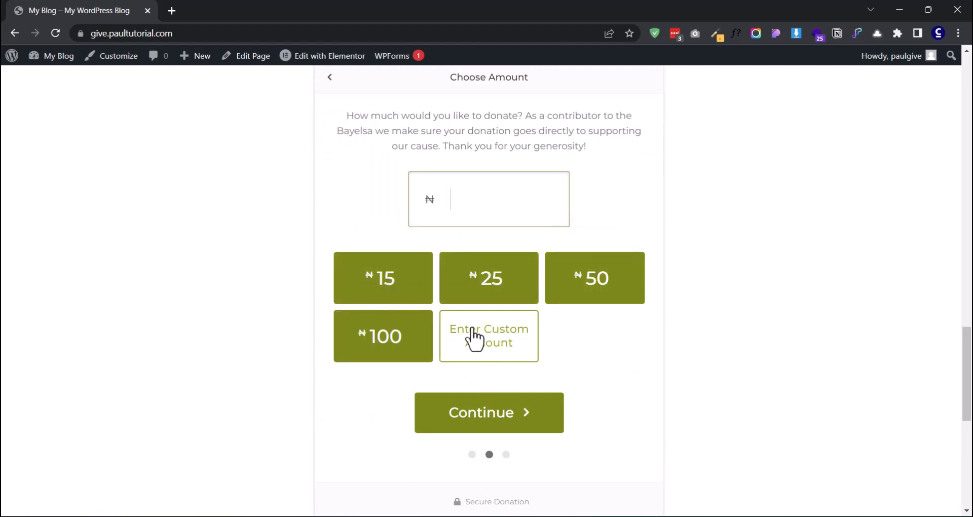
click(412, 298)
scroll(454, 375, down, 1)
click(463, 363)
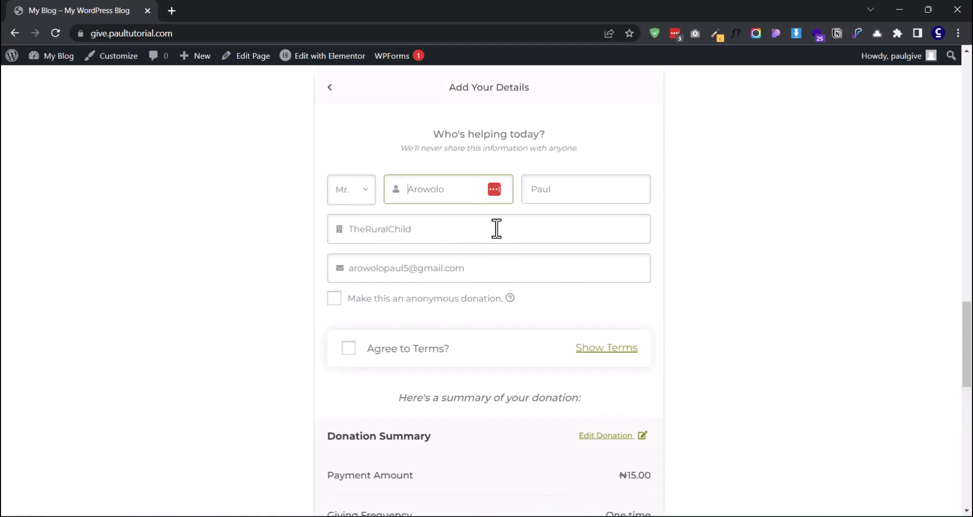
Make the ₦15 donation anonymous, accept the terms, submit, then step back to the campaign start.
click(335, 300)
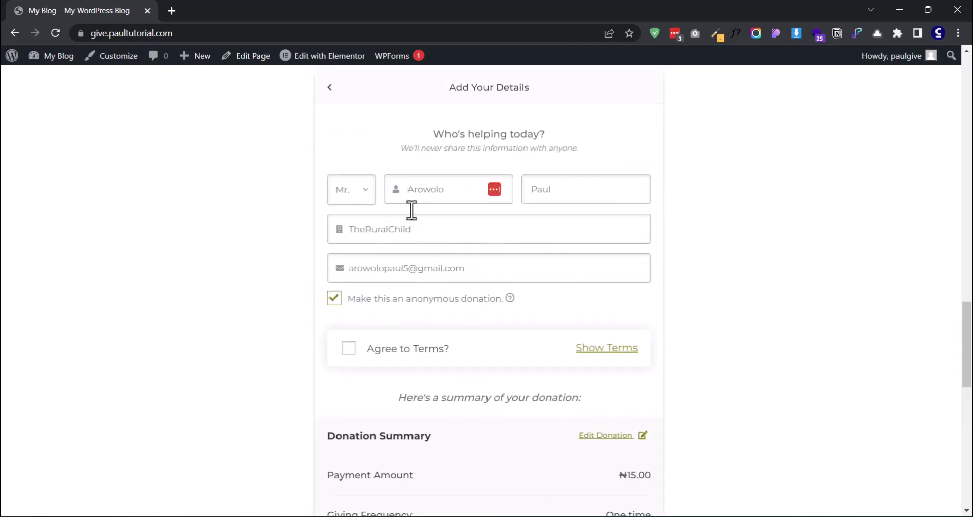
scroll(360, 301, down, 1)
click(350, 290)
scroll(439, 296, down, 3)
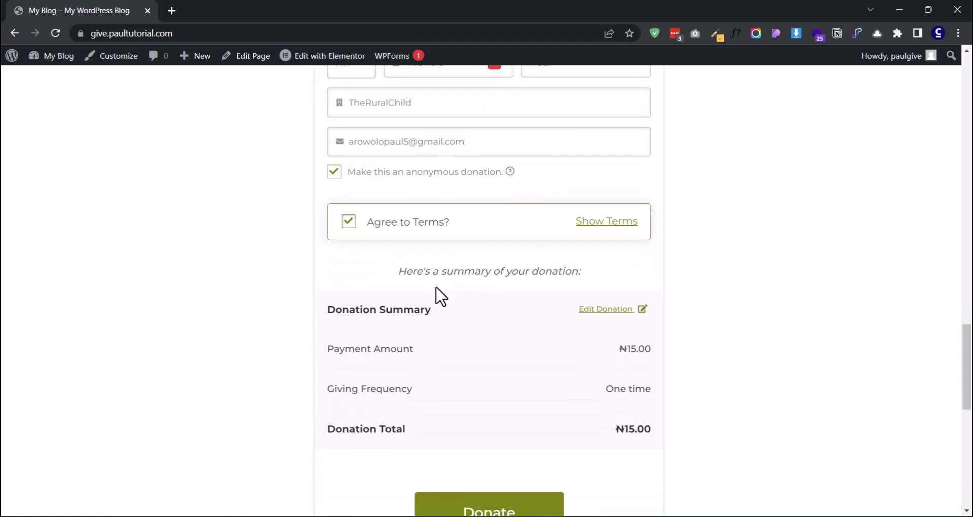
click(509, 388)
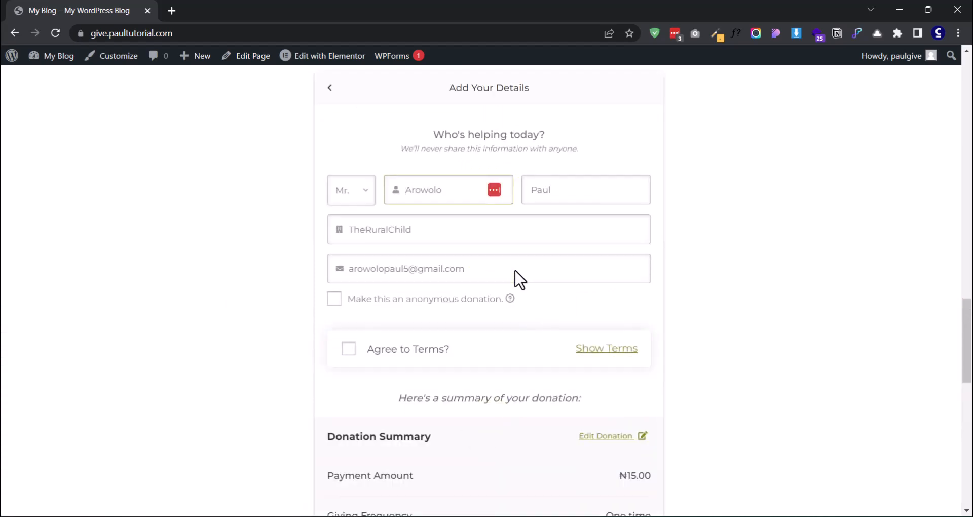
scroll(515, 276, down, 5)
scroll(467, 338, up, 2)
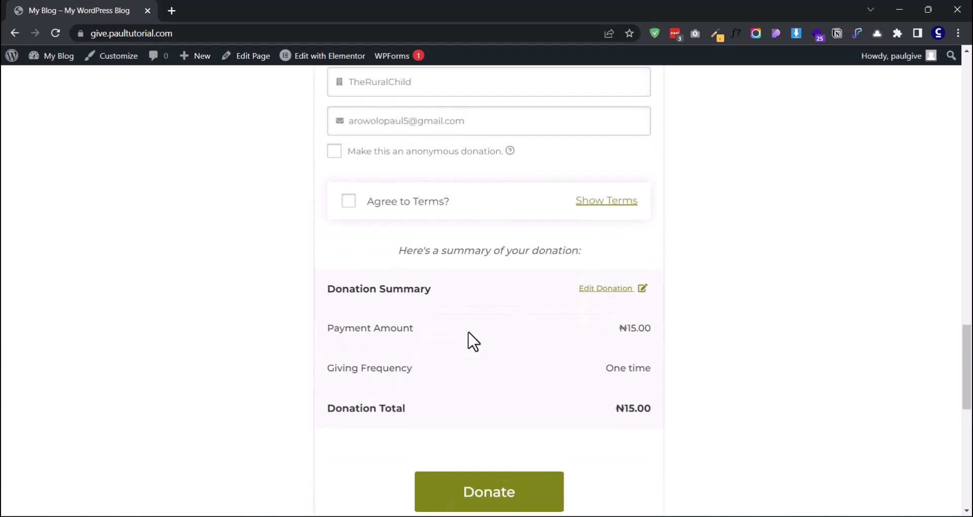
click(346, 224)
click(334, 173)
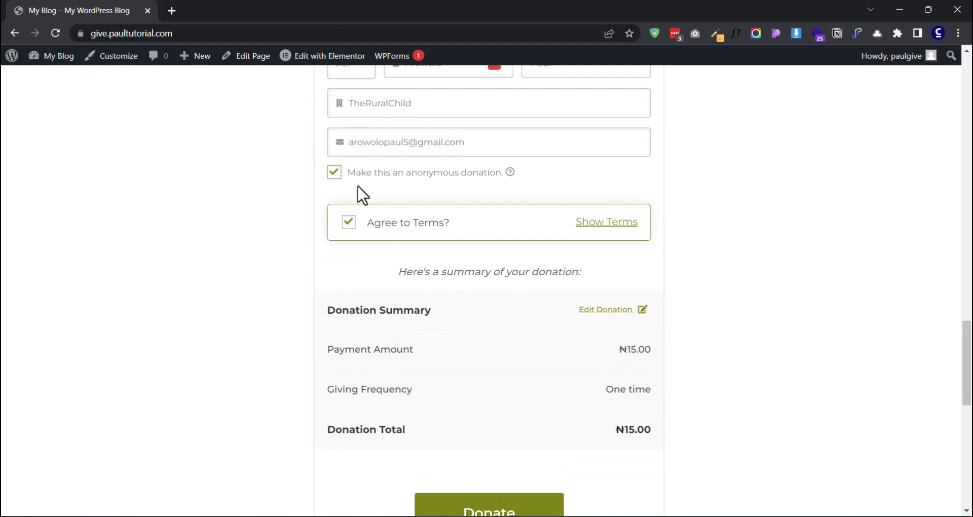
scroll(412, 217, up, 4)
click(333, 155)
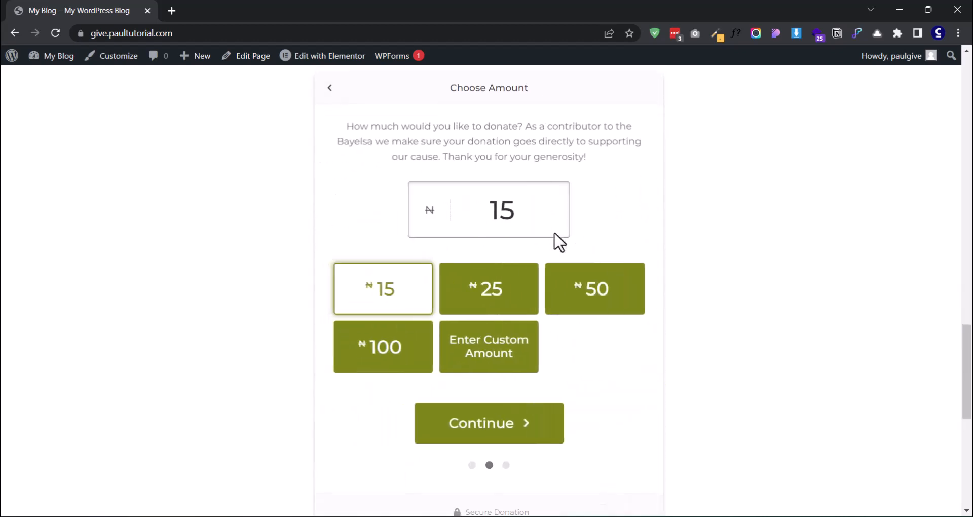
click(331, 90)
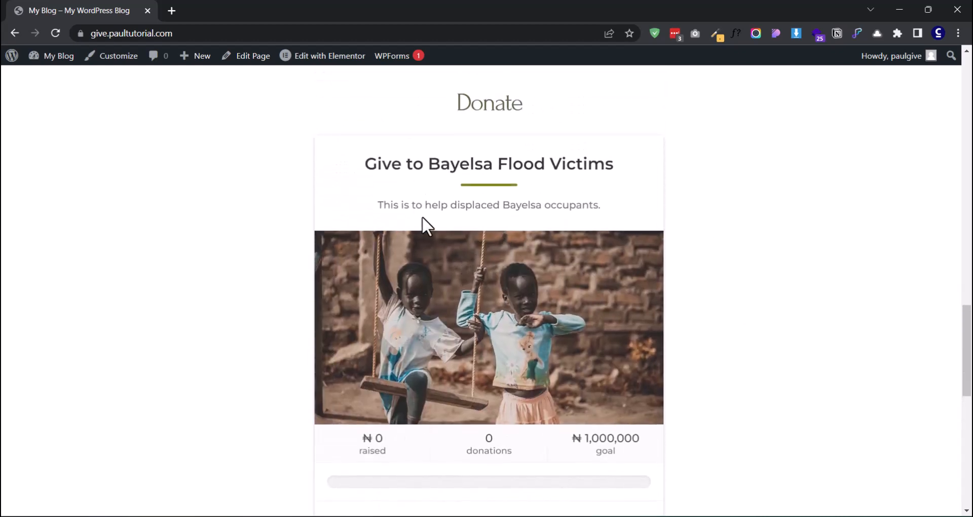
scroll(537, 223, down, 1)
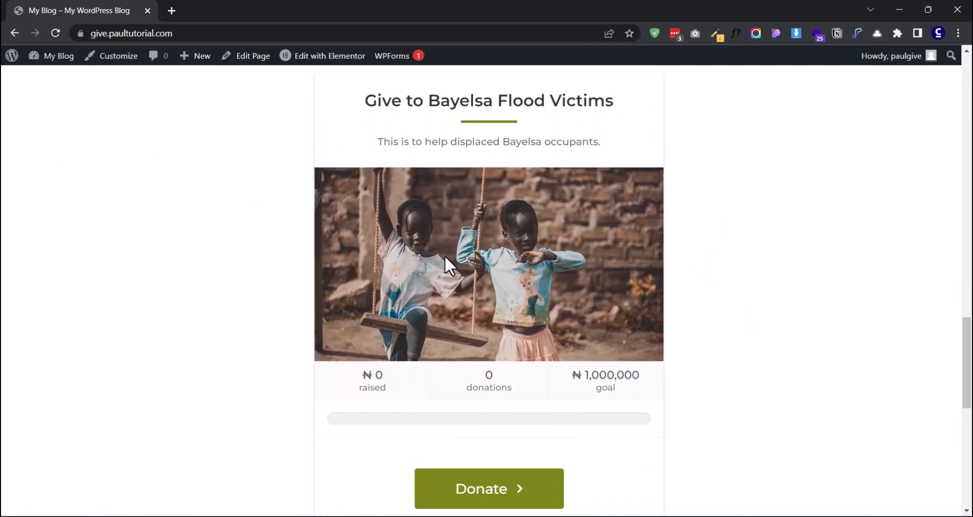
From the dashboard, search plugins for 'giv', then install and activate GiveWP.
click(50, 58)
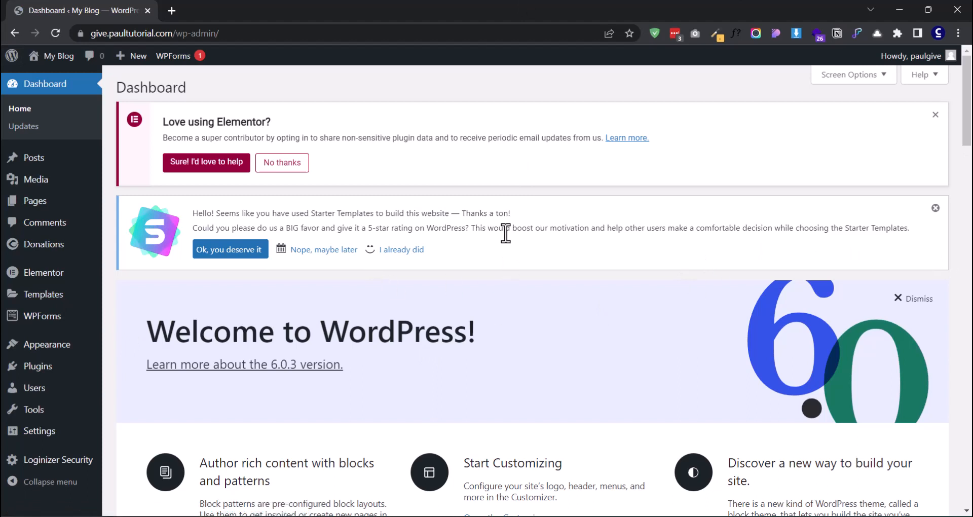
scroll(506, 234, down, 1)
mouse_move(58, 368)
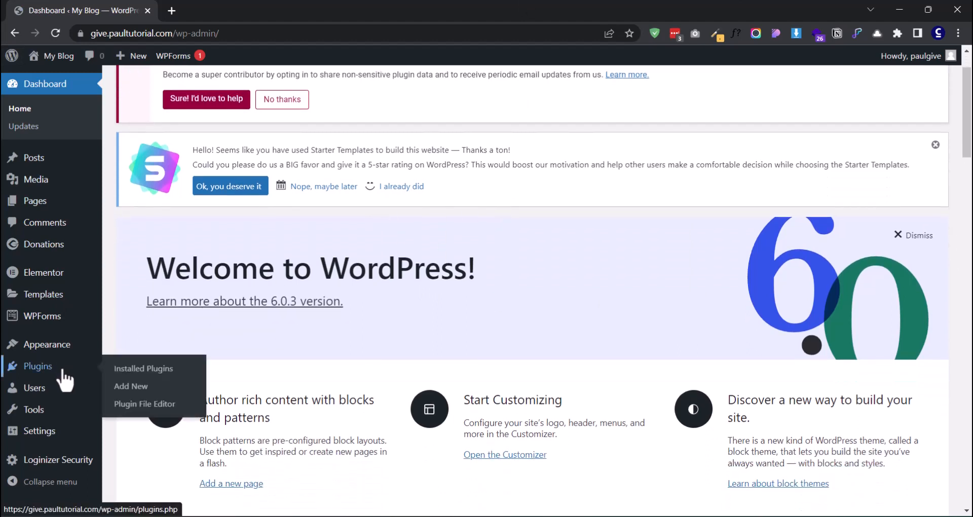
click(133, 387)
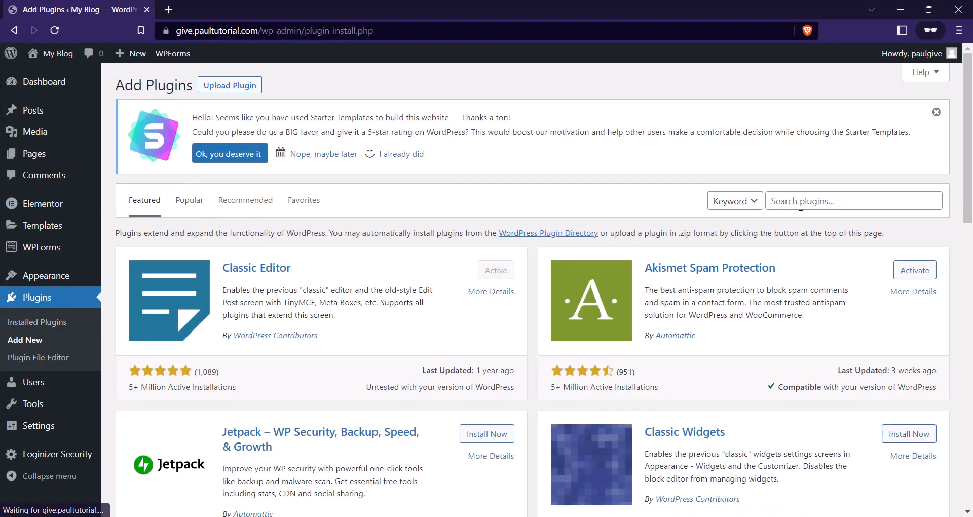
click(801, 203)
text(givewp)
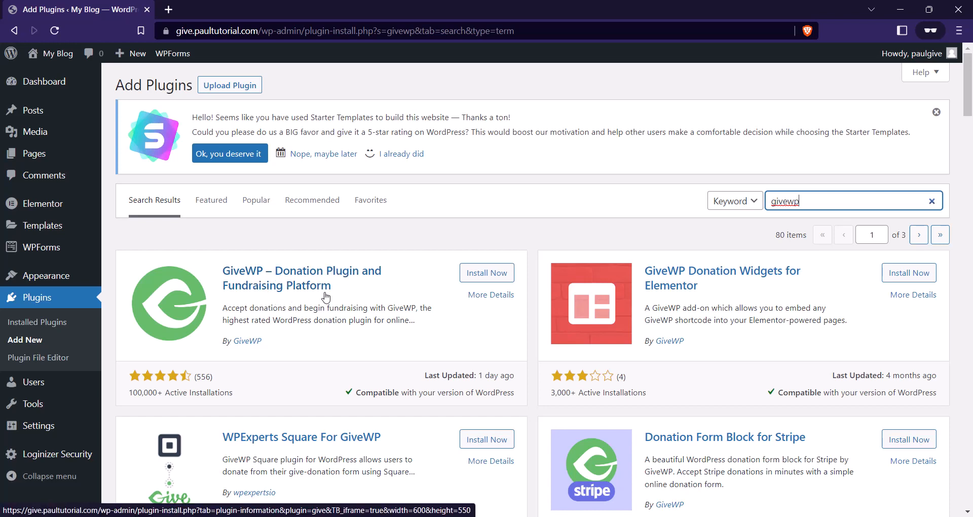
click(492, 274)
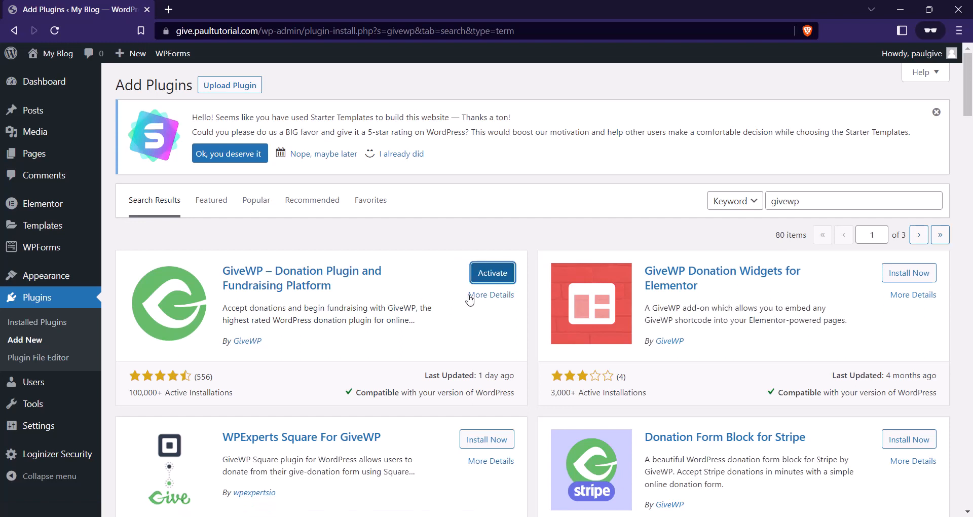
click(505, 274)
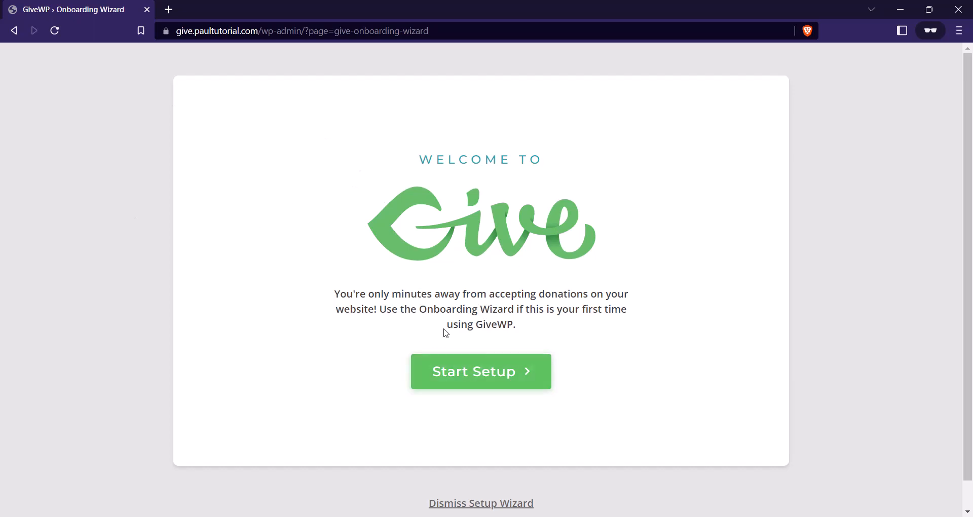
Start the wizard, choose Organization with Education as the cause, and accept and continue.
click(458, 375)
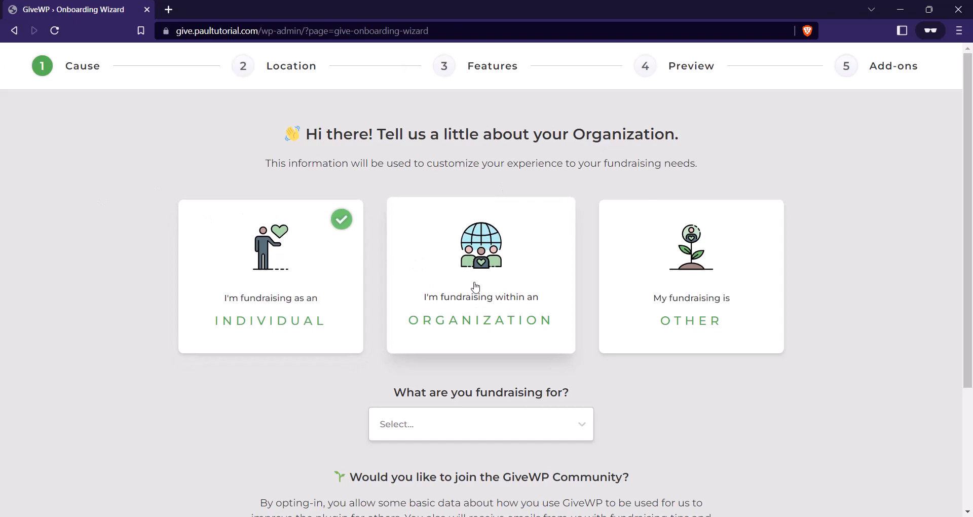
click(476, 287)
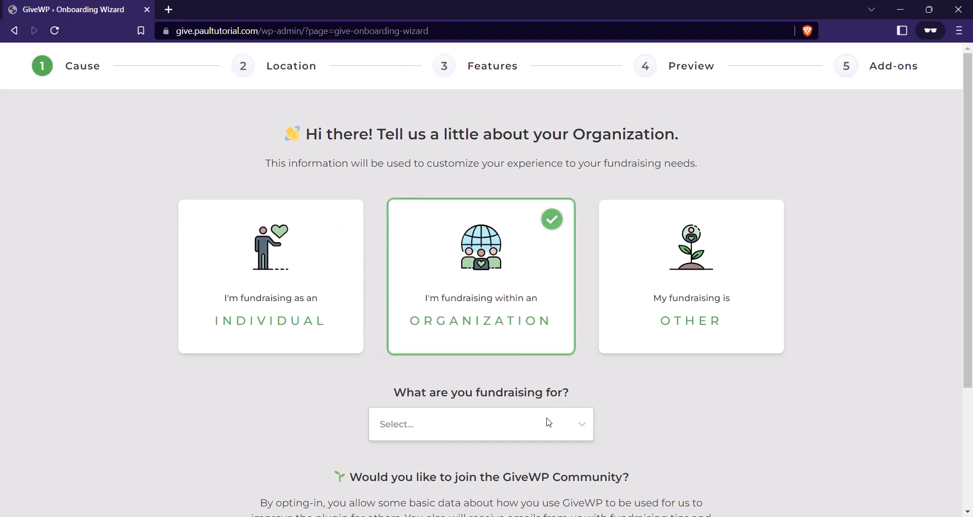
click(516, 420)
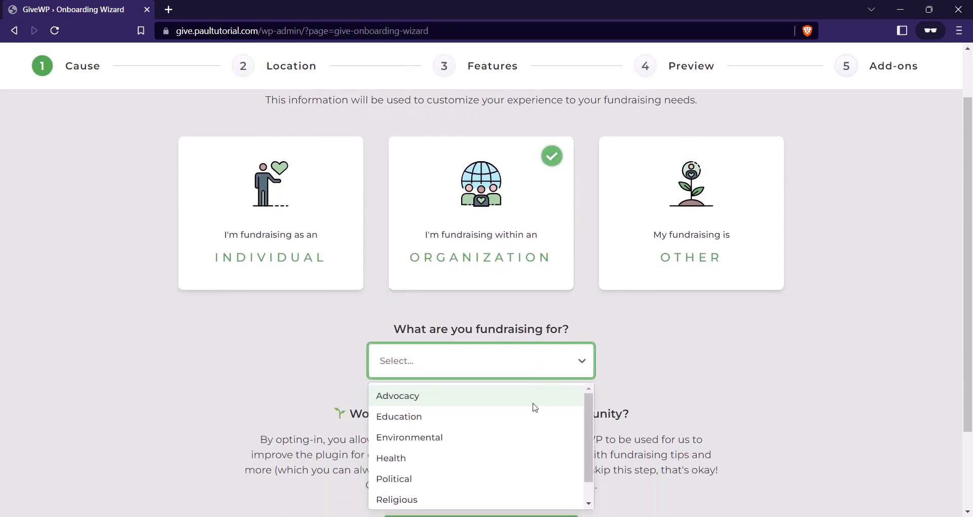
click(445, 413)
scroll(484, 299, down, 2)
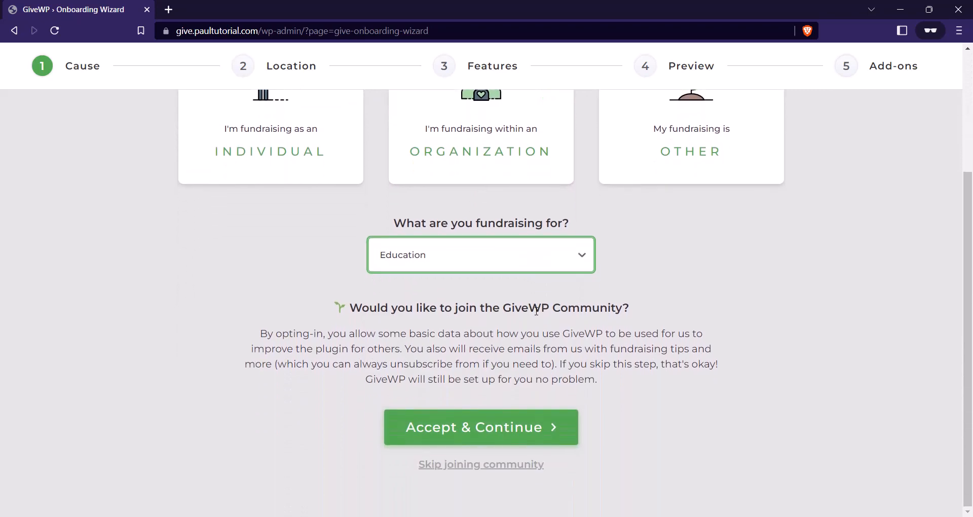
scroll(489, 279, up, 3)
scroll(497, 262, down, 3)
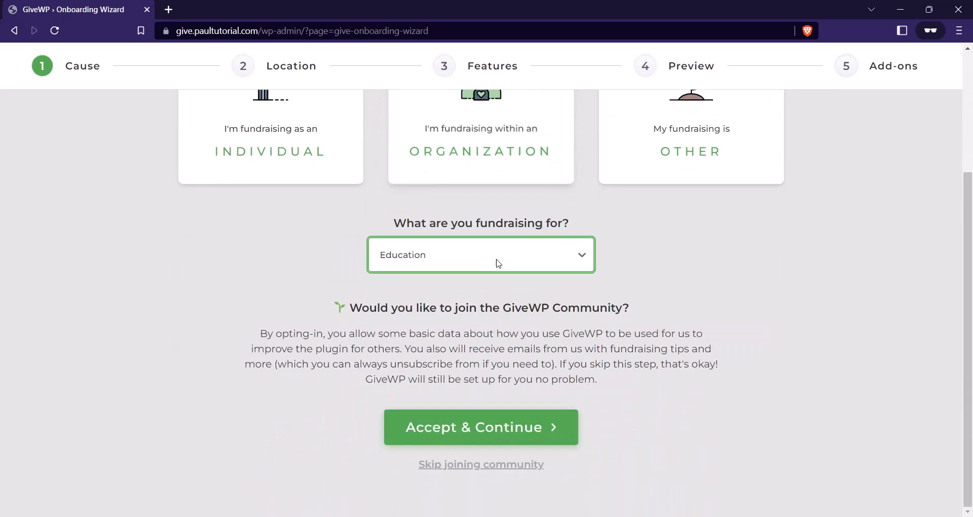
click(500, 430)
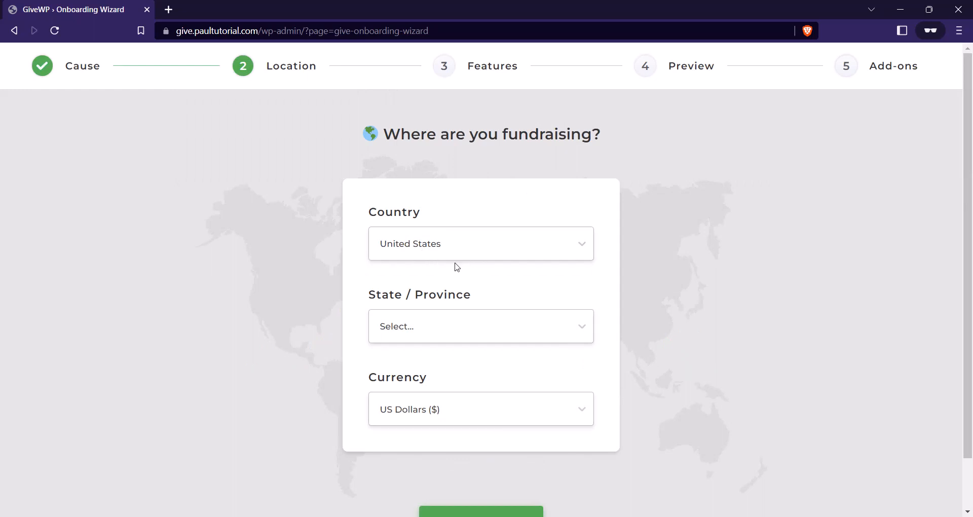
Set the fundraising country to Nigeria and the state to Lagos.
click(421, 254)
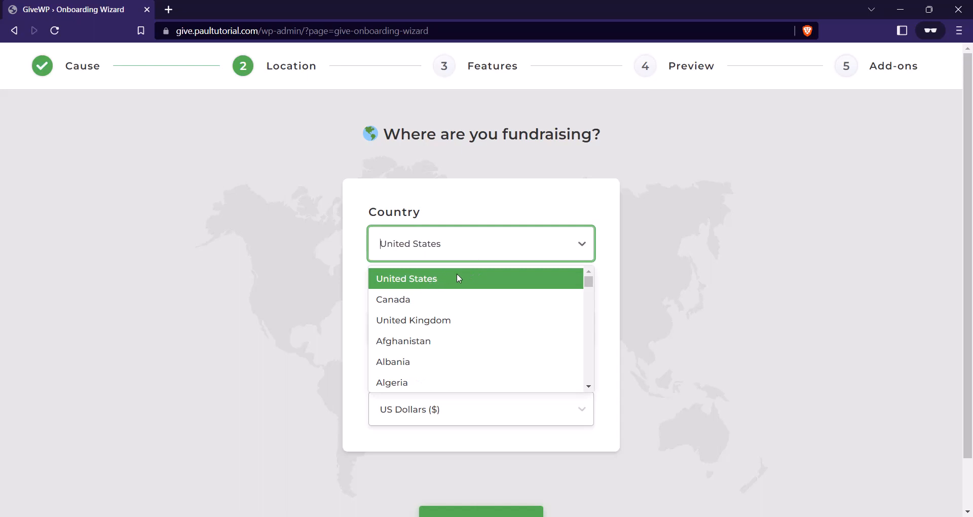
scroll(451, 306, down, 20)
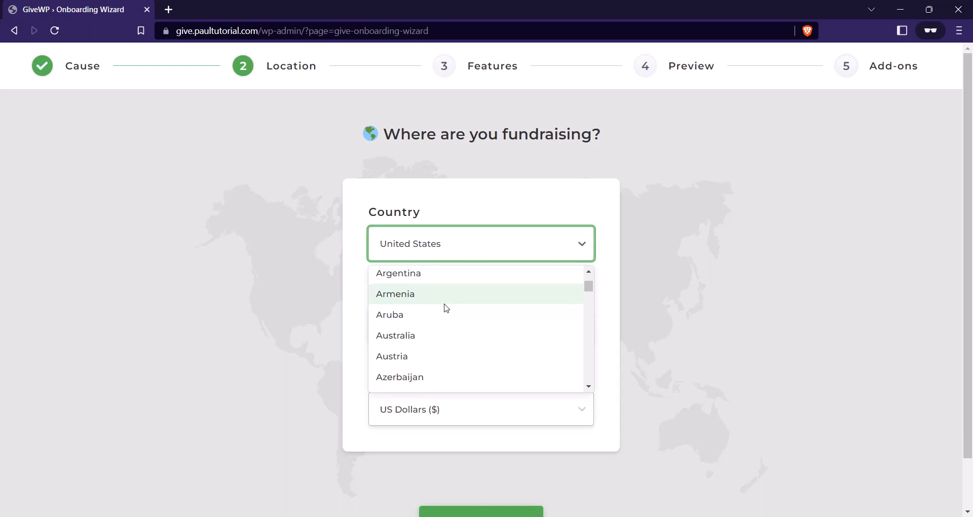
text(nik)
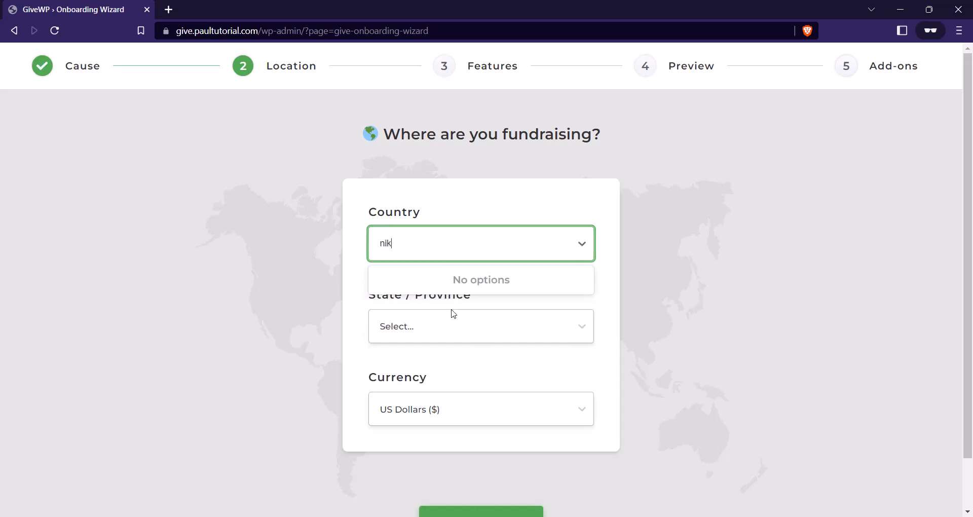
text(g)
key(BackSpace)
key(BackSpace)
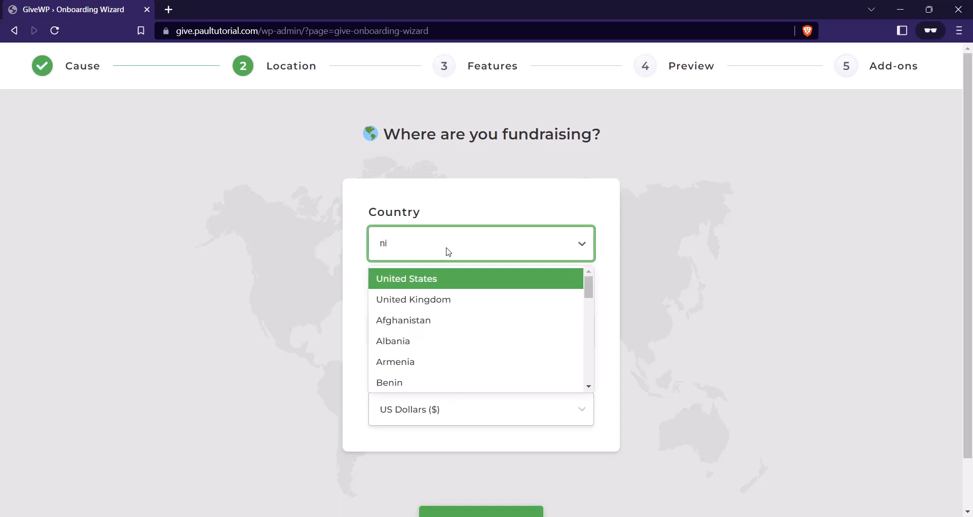
text(geria)
click(464, 276)
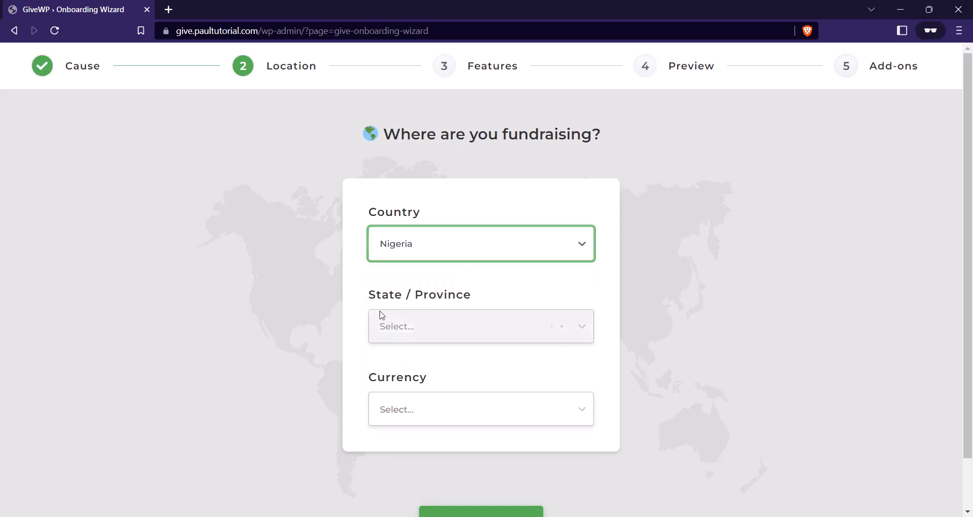
click(484, 330)
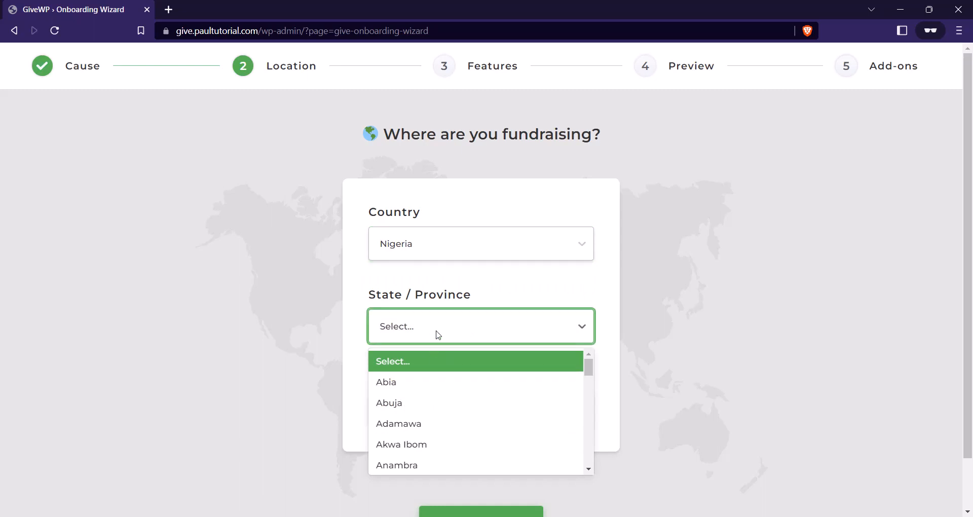
text(Lagos)
click(427, 361)
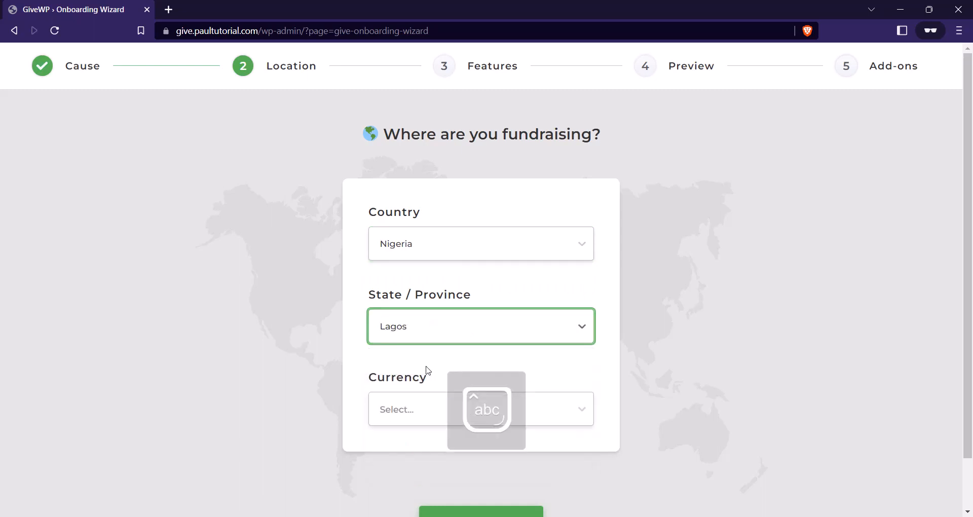
Choose US Dollars ($) as the currency and continue to the Features step.
click(411, 411)
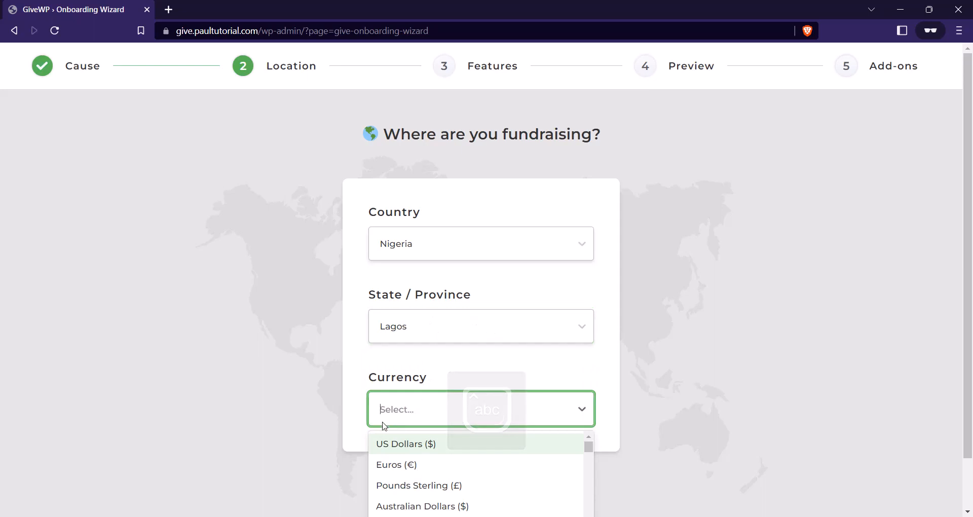
click(436, 445)
scroll(474, 360, down, 1)
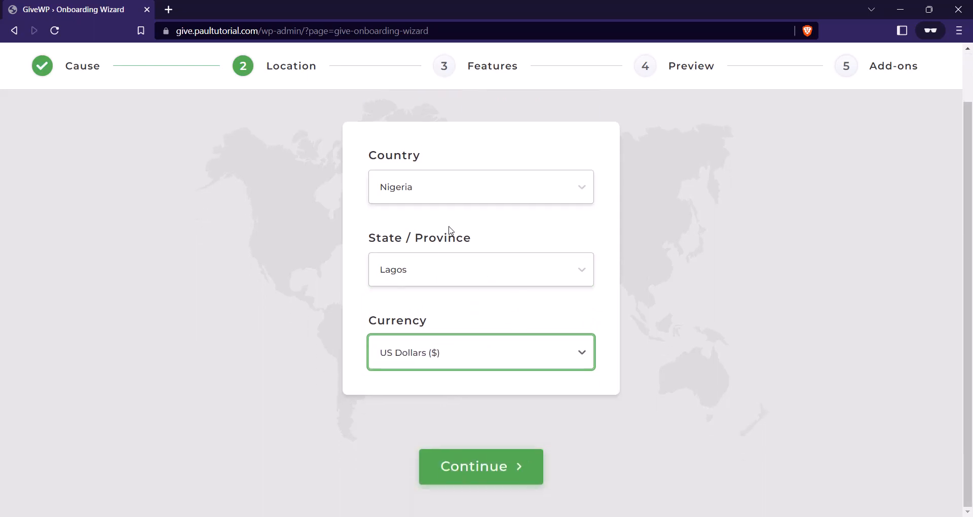
click(491, 467)
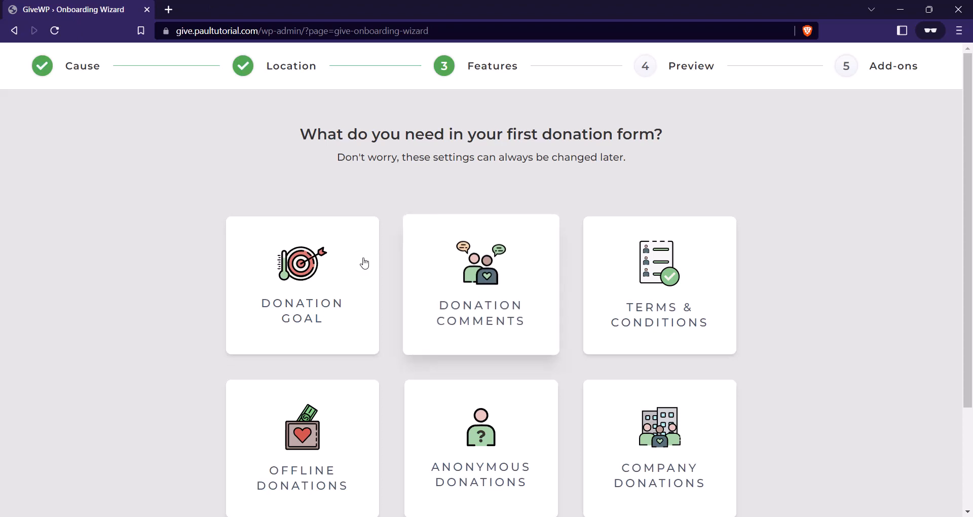
Select Donation Goal, Terms & Conditions, Anonymous Donations and Company Donations, then continue.
click(337, 266)
scroll(477, 270, down, 1)
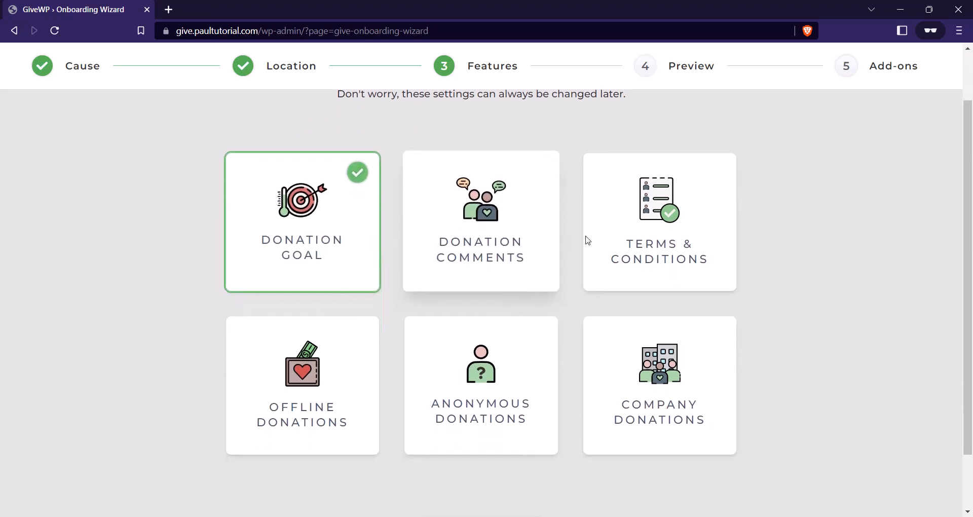
click(668, 237)
scroll(335, 372, down, 1)
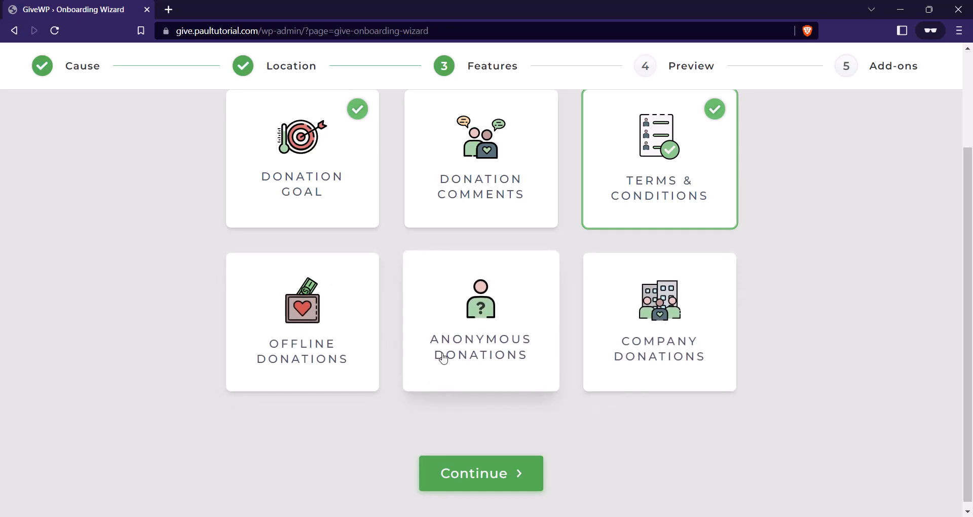
click(492, 347)
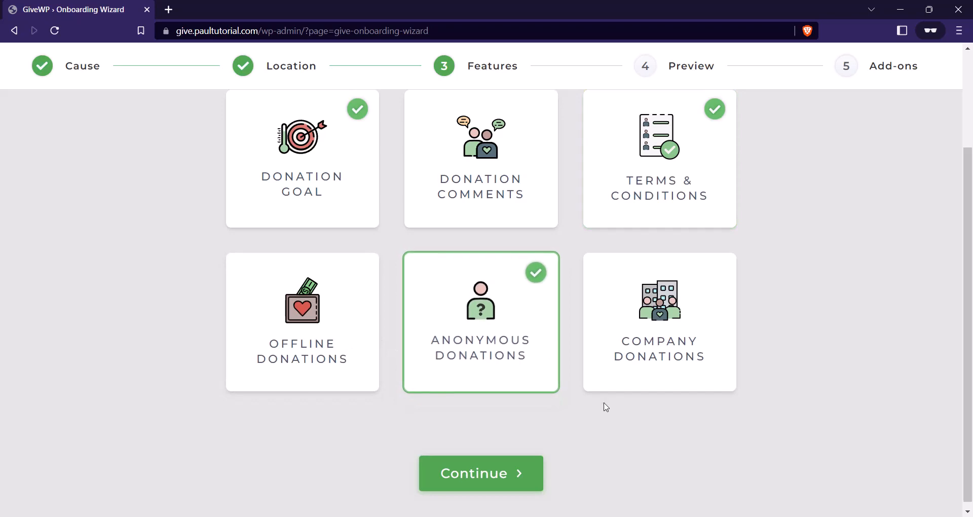
click(656, 358)
scroll(482, 335, up, 2)
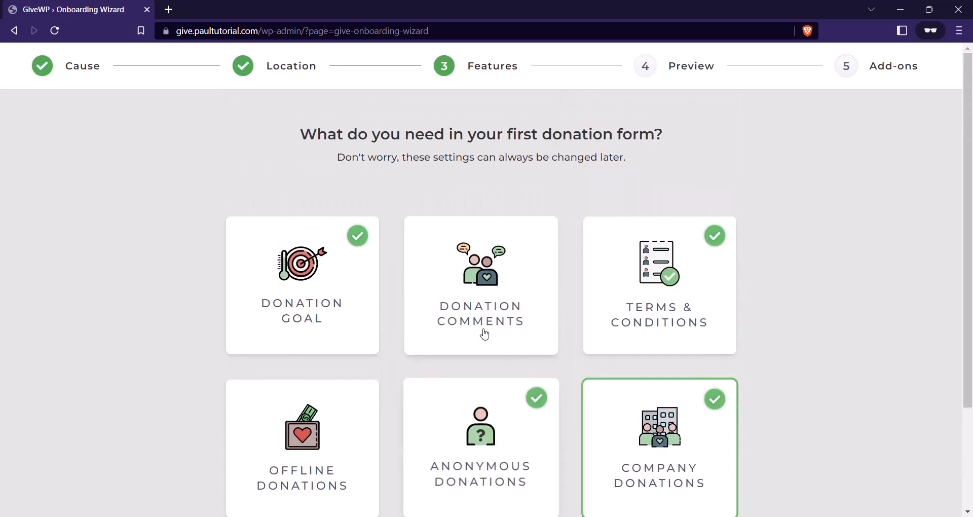
scroll(479, 319, down, 3)
click(493, 467)
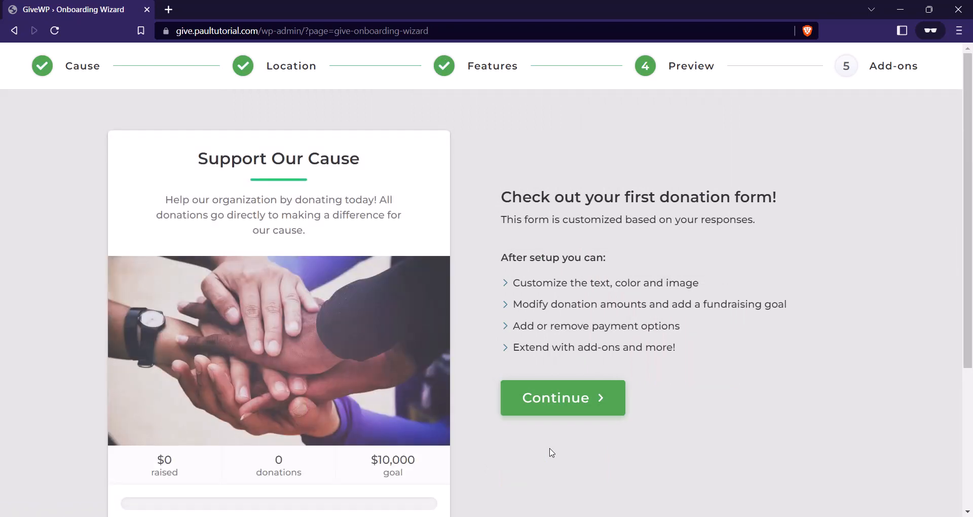
Test the preview form with a $25 amount, go back to its start, and continue to Add-ons.
scroll(281, 337, down, 3)
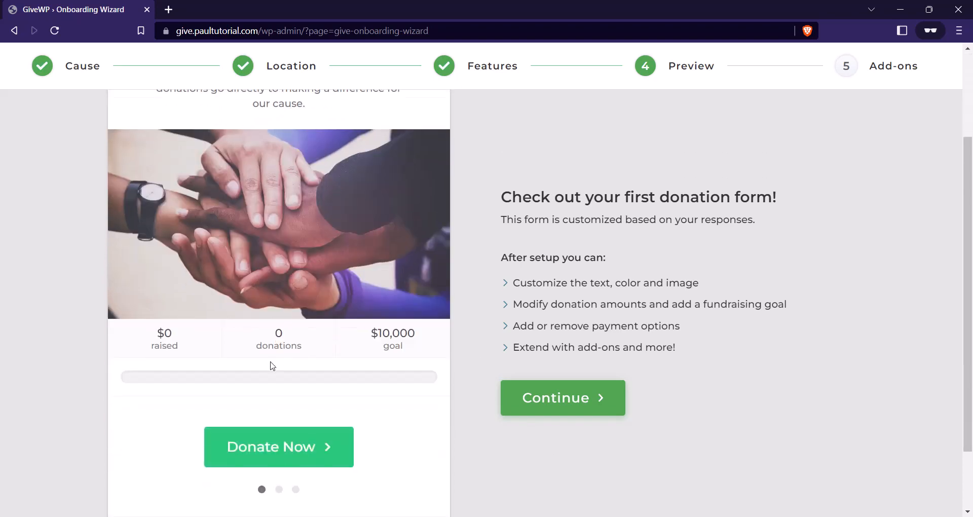
scroll(274, 364, up, 3)
scroll(313, 420, down, 3)
click(295, 454)
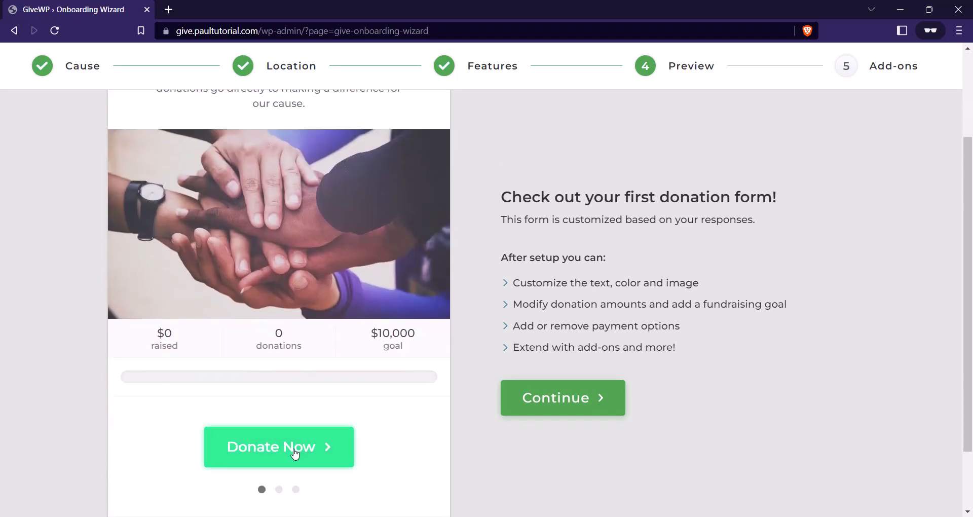
click(255, 298)
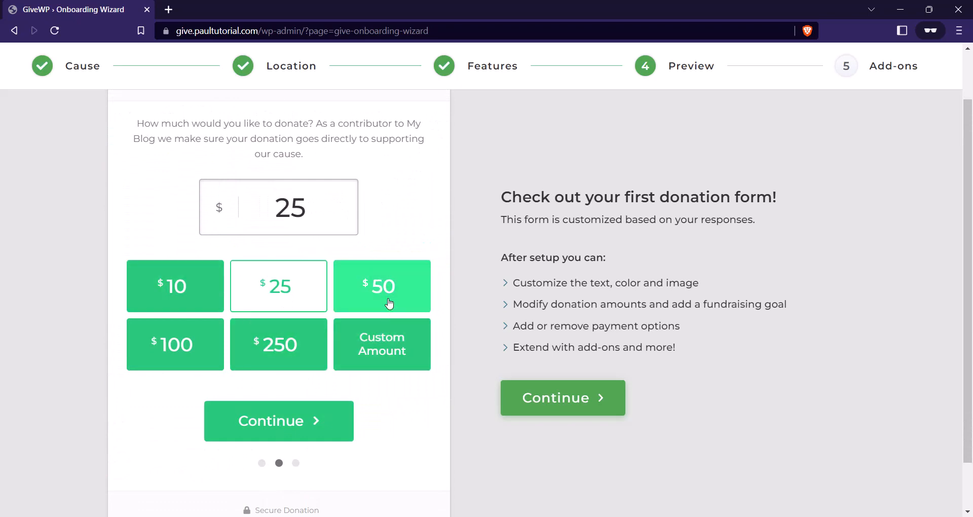
click(309, 424)
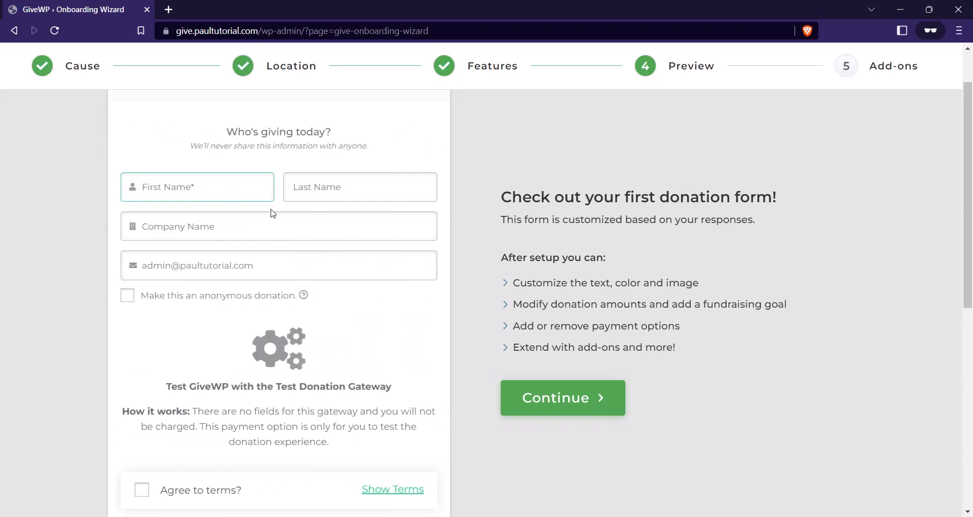
click(141, 156)
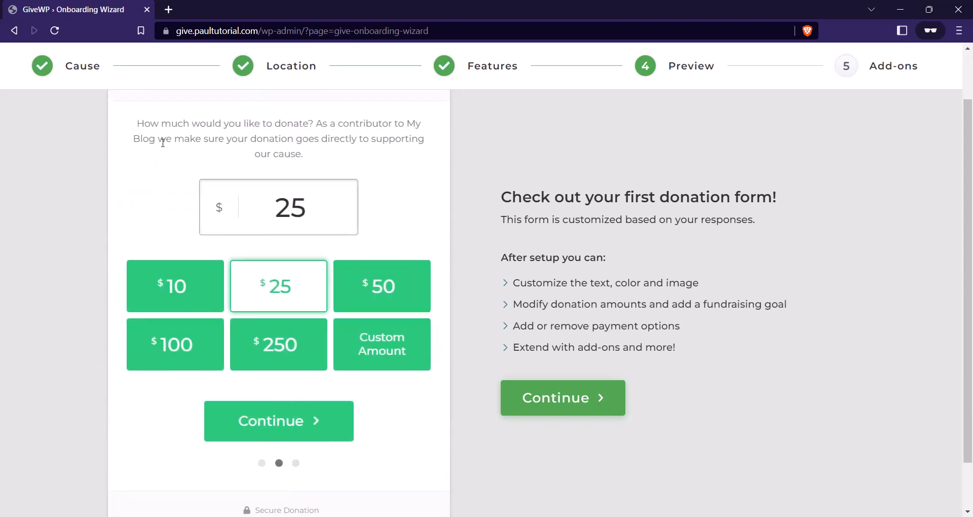
click(128, 153)
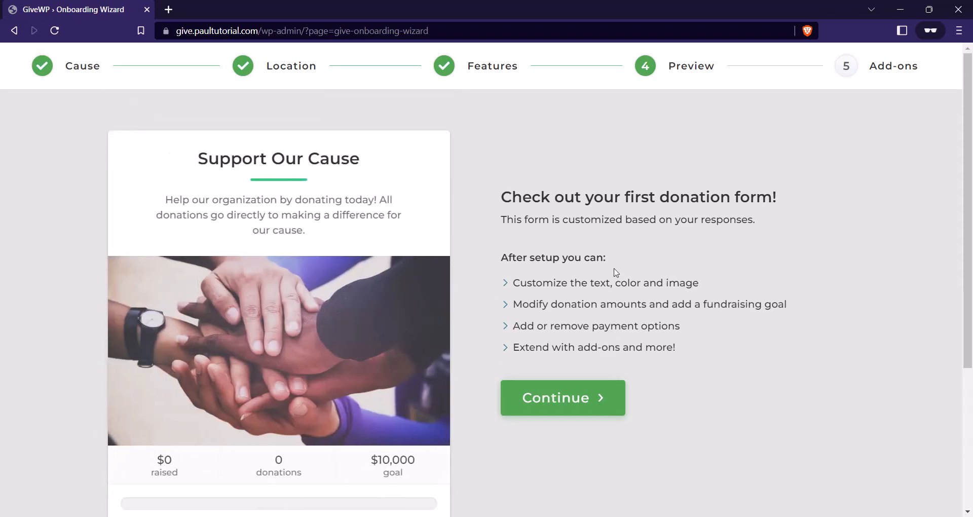
click(528, 399)
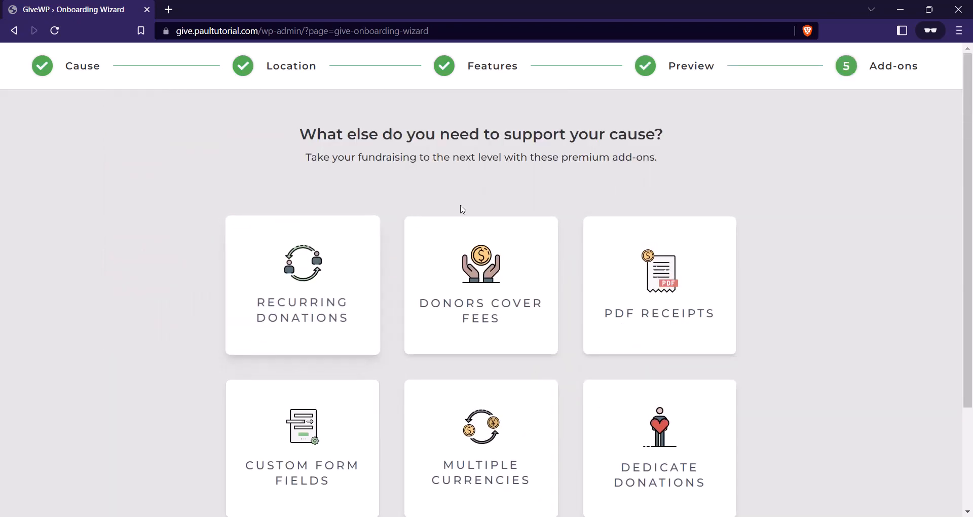
Browse the premium add-on cards, finish the wizard, and go to Donations > Settings.
scroll(713, 294, down, 1)
scroll(712, 293, up, 1)
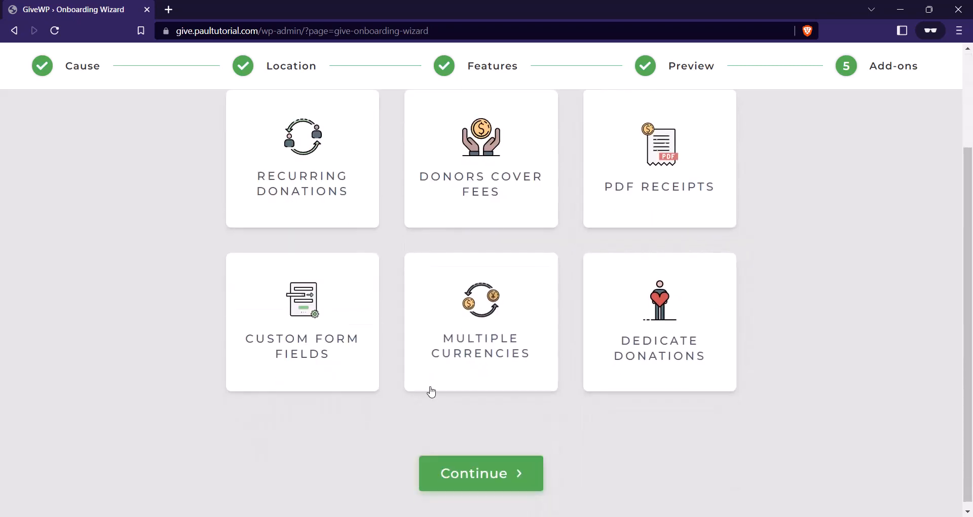
scroll(615, 289, up, 3)
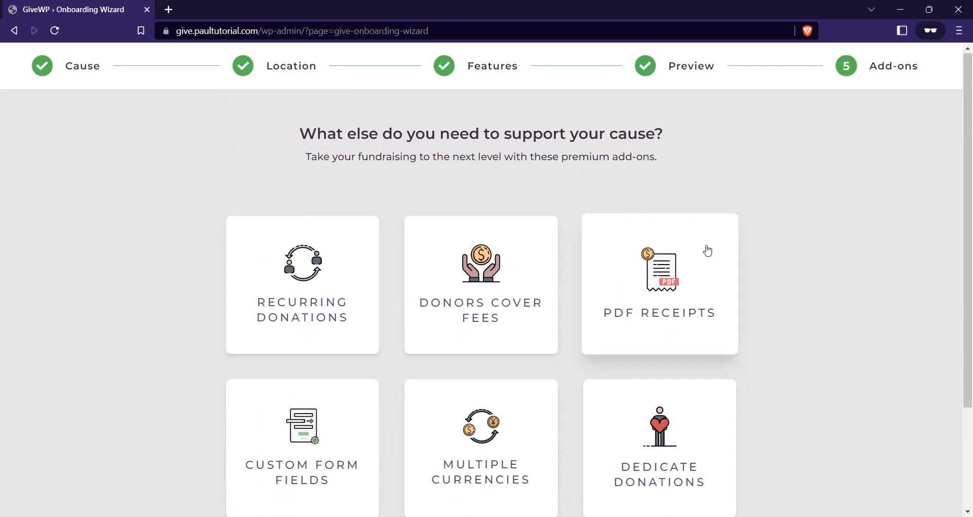
scroll(522, 289, down, 3)
scroll(603, 256, up, 3)
scroll(615, 189, down, 3)
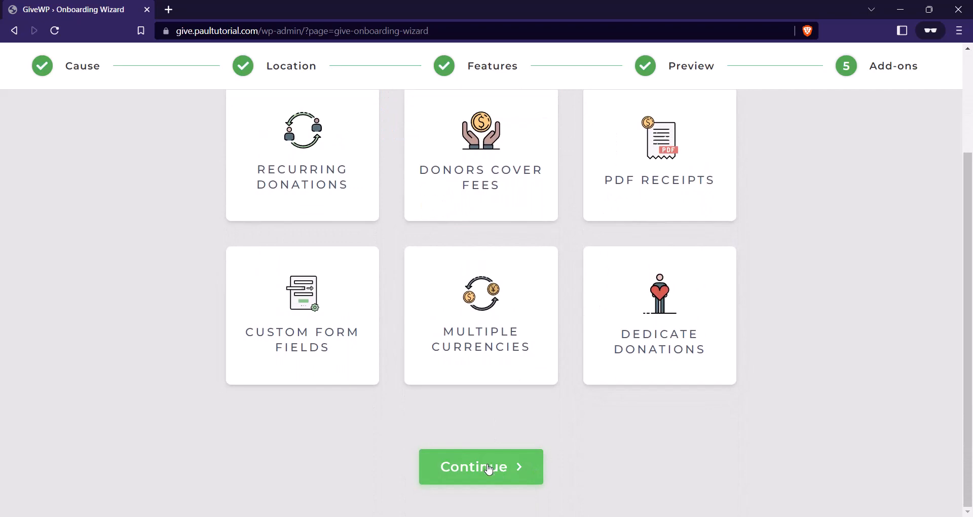
click(499, 464)
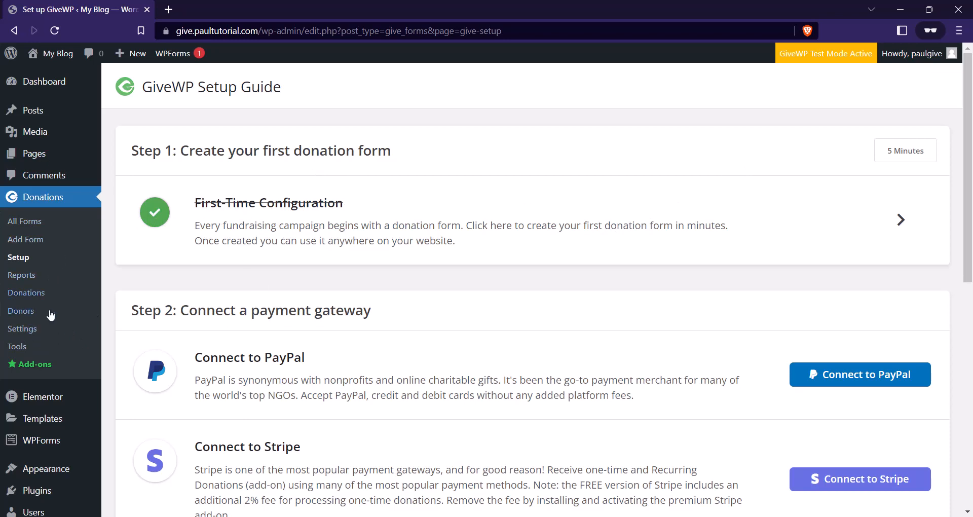
click(25, 333)
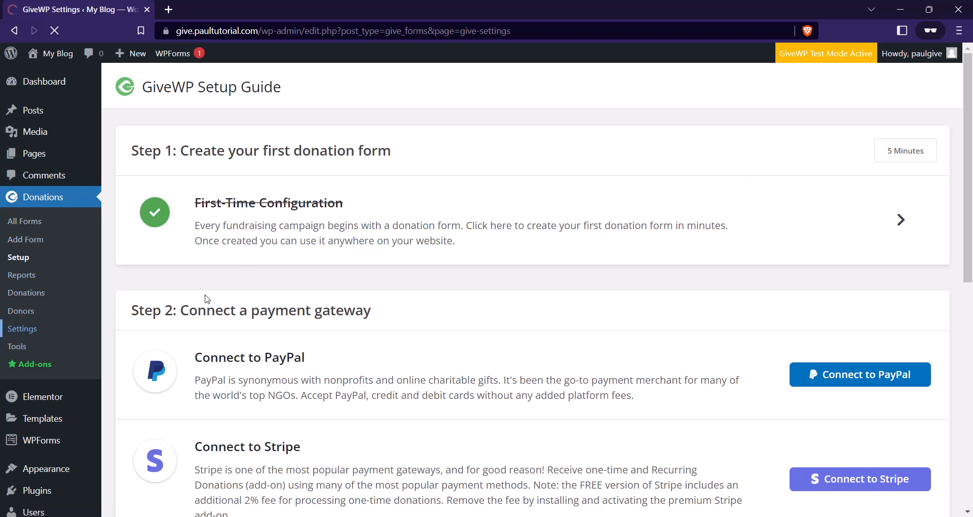
Review the General settings with Nigeria and Lagos as base location and save them.
scroll(224, 224, down, 1)
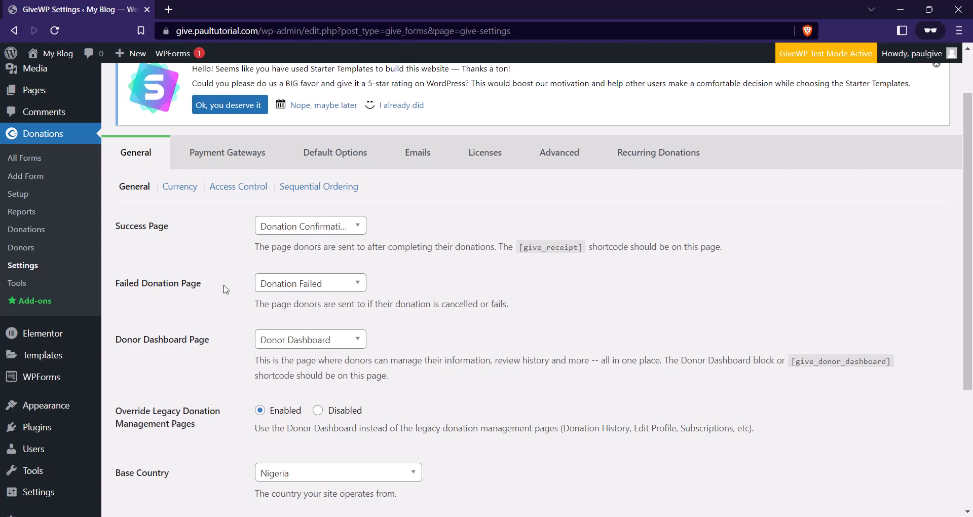
scroll(184, 299, down, 1)
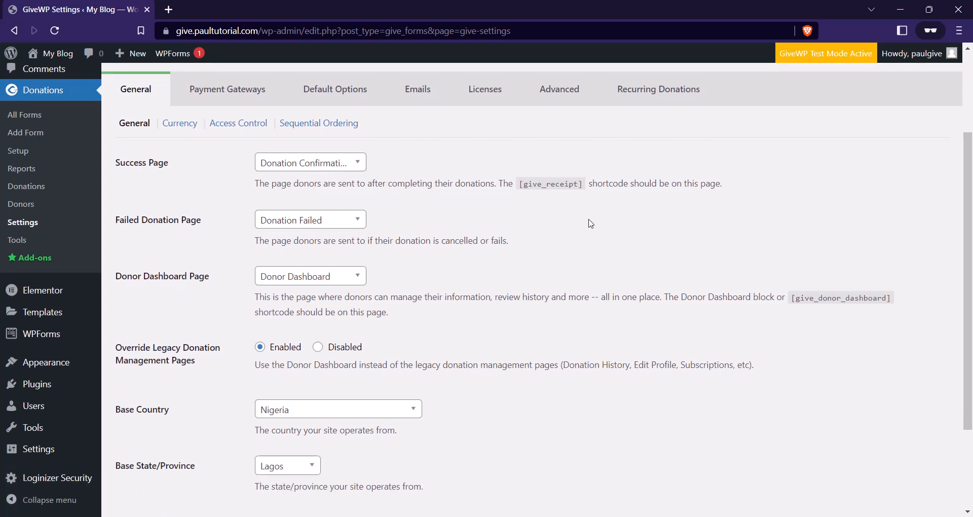
scroll(592, 236, down, 1)
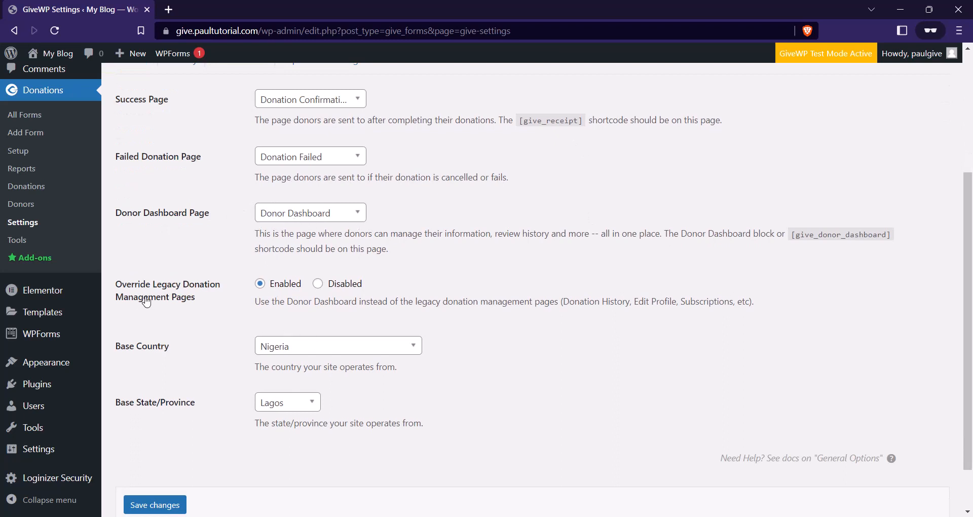
scroll(354, 325, down, 1)
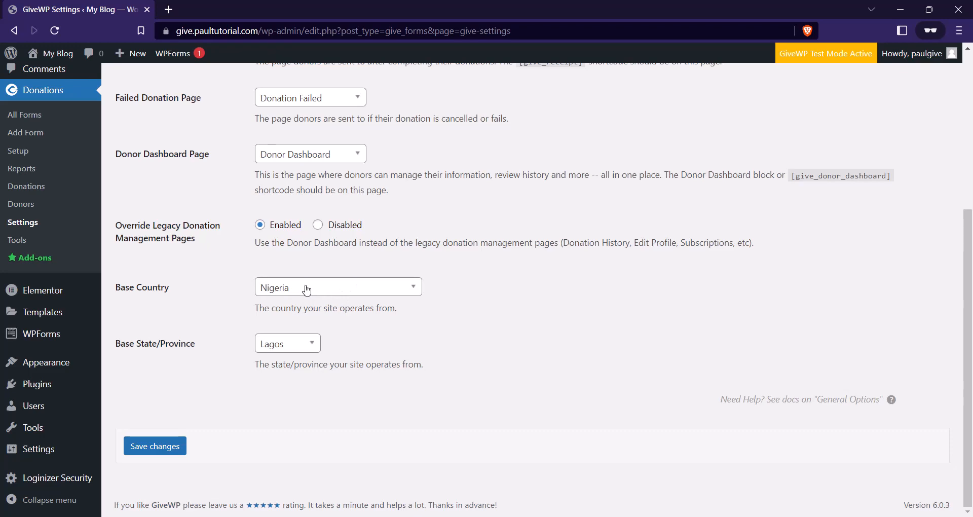
scroll(267, 364, up, 3)
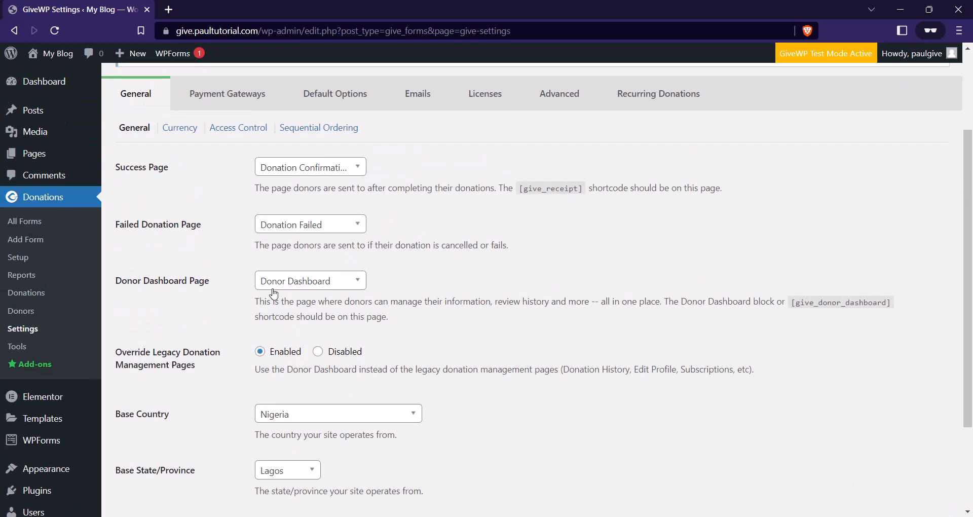
scroll(268, 364, down, 3)
click(162, 446)
scroll(253, 354, up, 1)
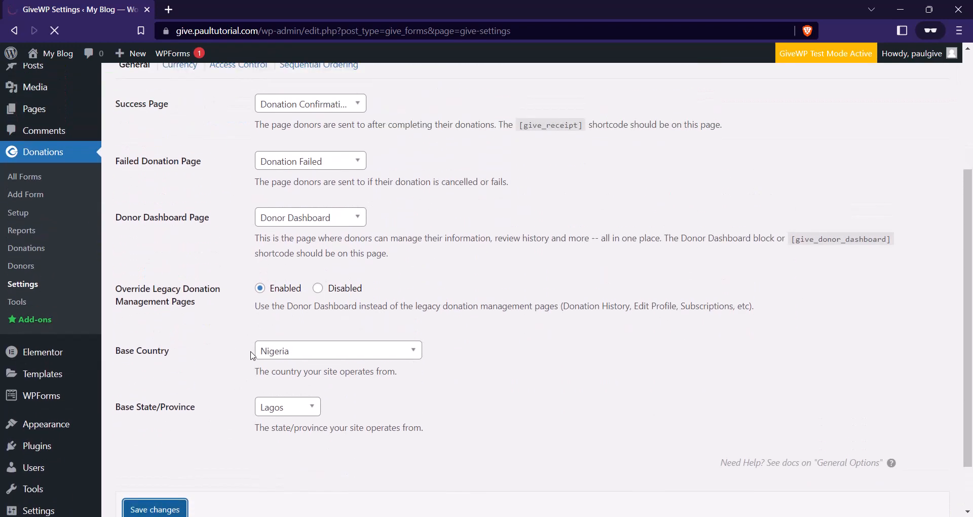
scroll(207, 265, down, 3)
scroll(207, 265, up, 3)
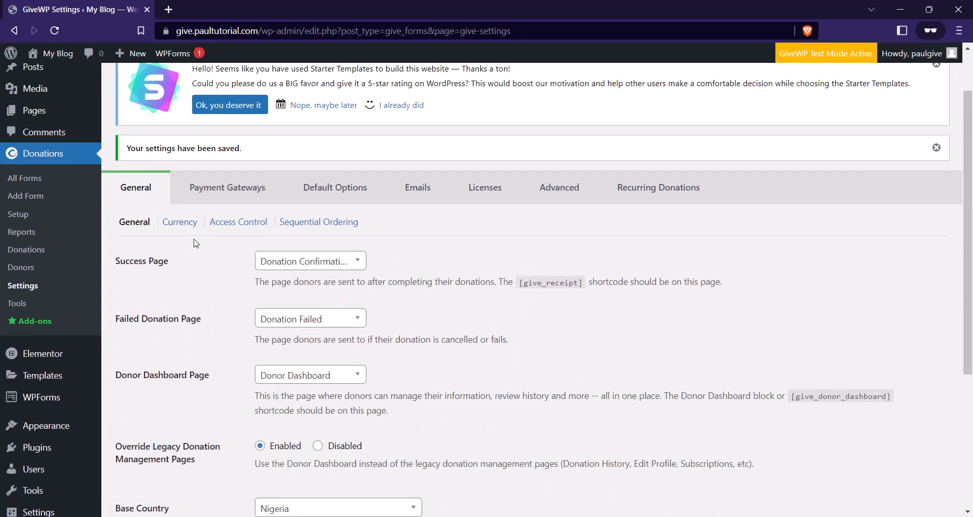
click(186, 222)
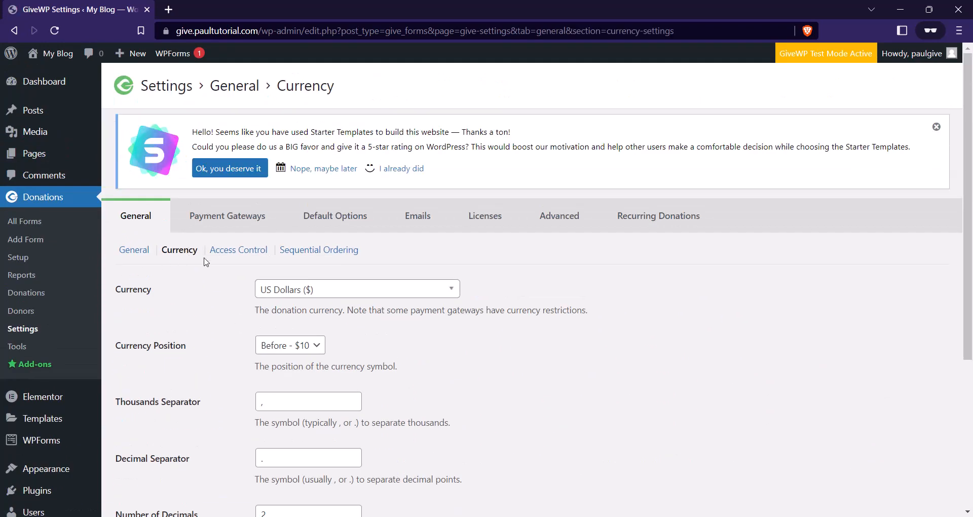
Search the currency list for 'NaiR', keep US Dollars, and save the currency settings.
scroll(292, 303, down, 2)
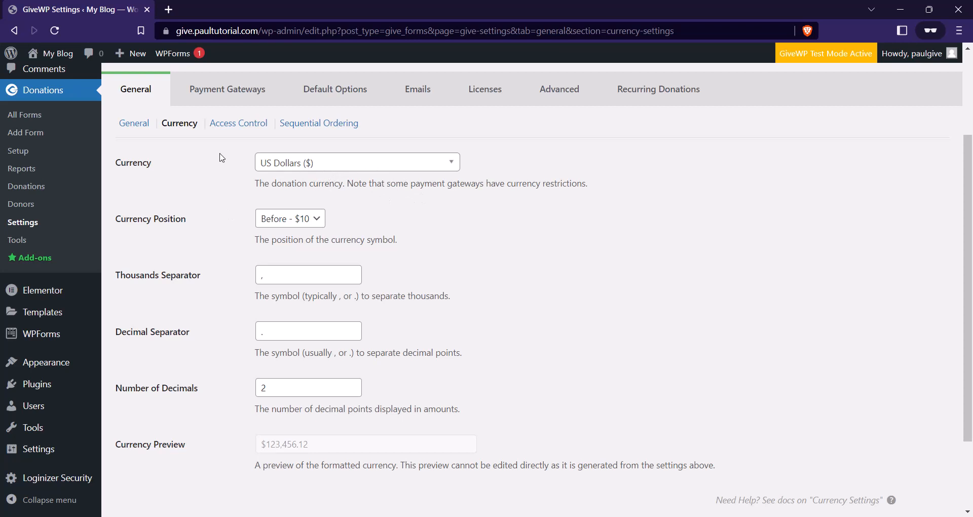
click(319, 165)
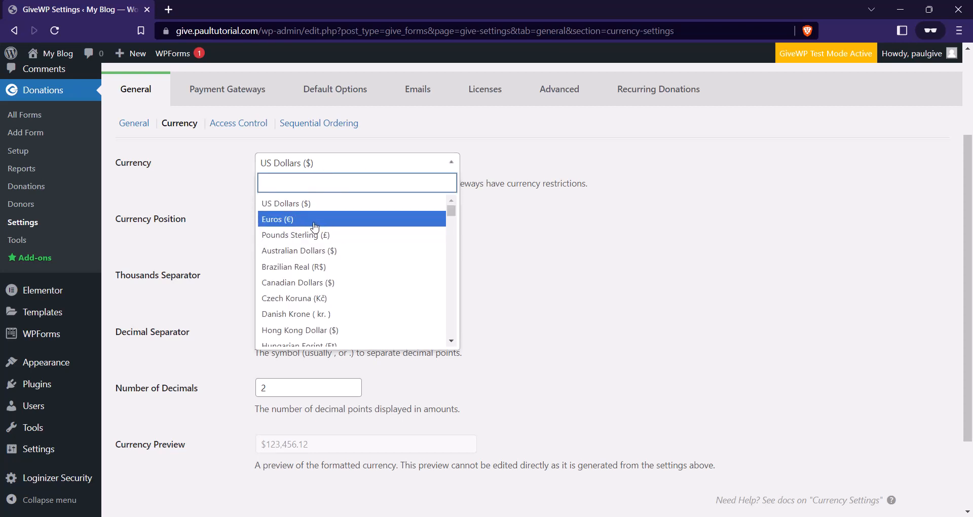
key(Caps_Lock)
text(Nai)
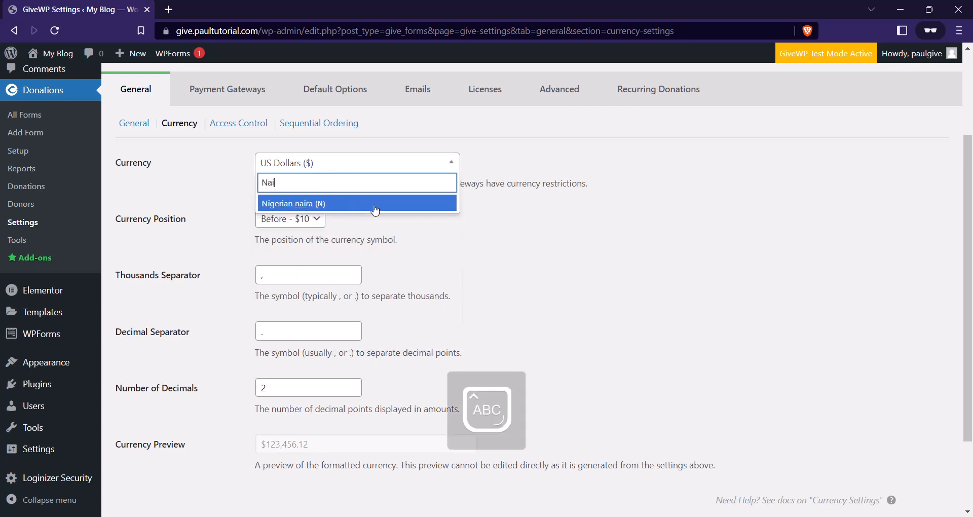
text(R)
key(BackSpace)
key(BackSpace)
key(BackSpace)
key(BackSpace)
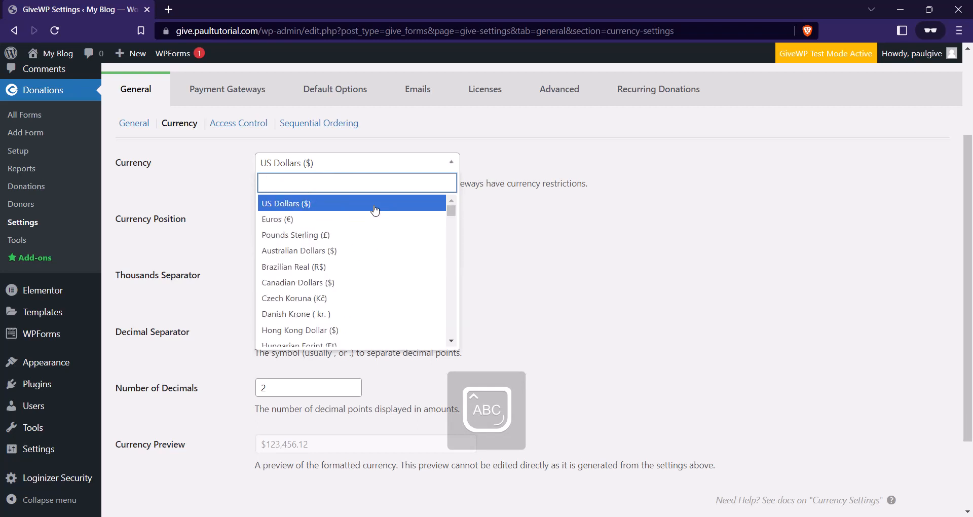
click(354, 204)
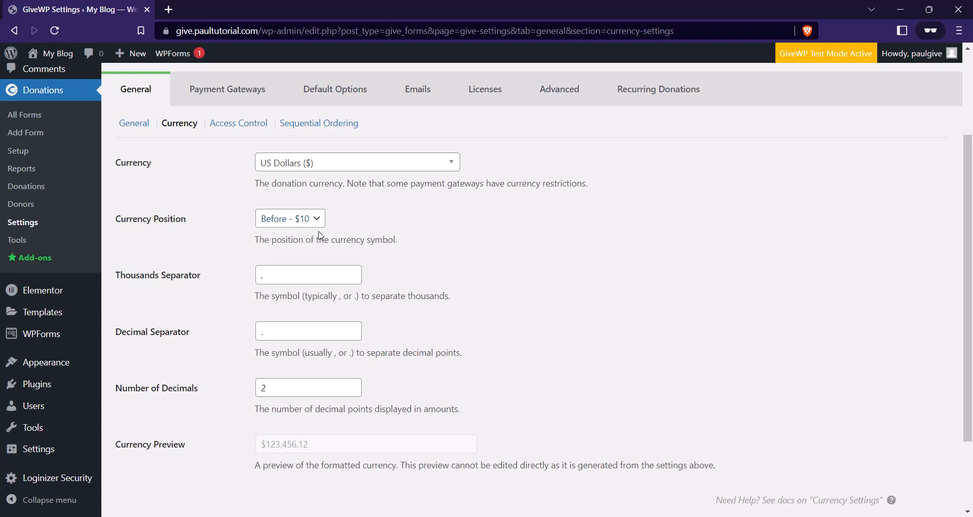
scroll(244, 305, down, 1)
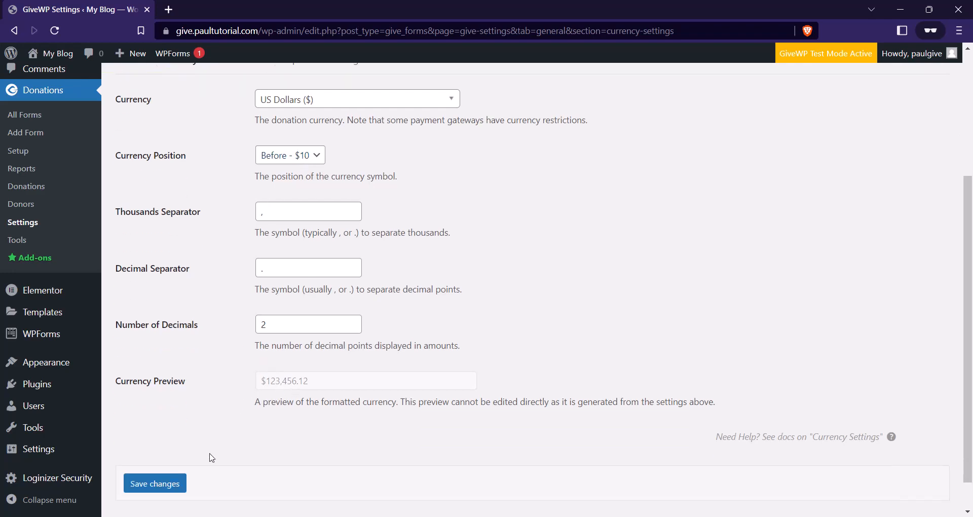
click(184, 482)
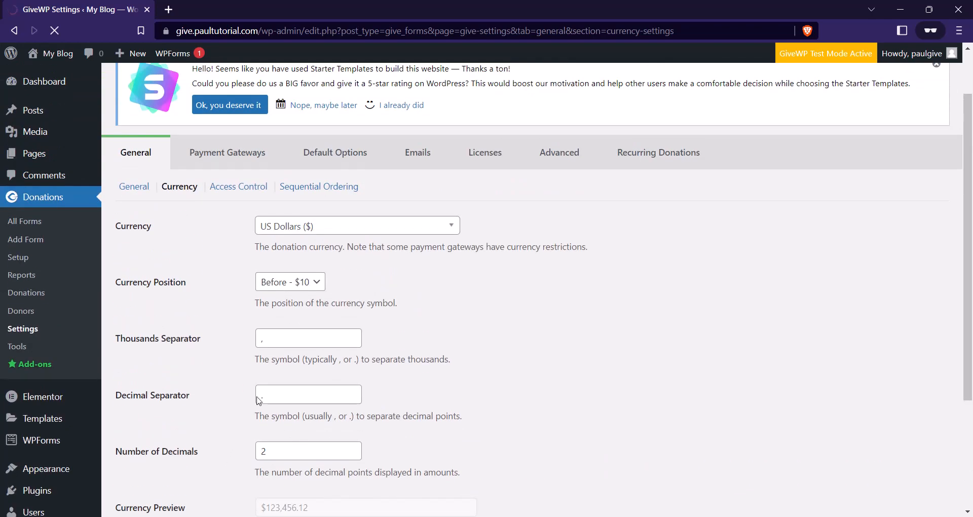
scroll(205, 334, down, 1)
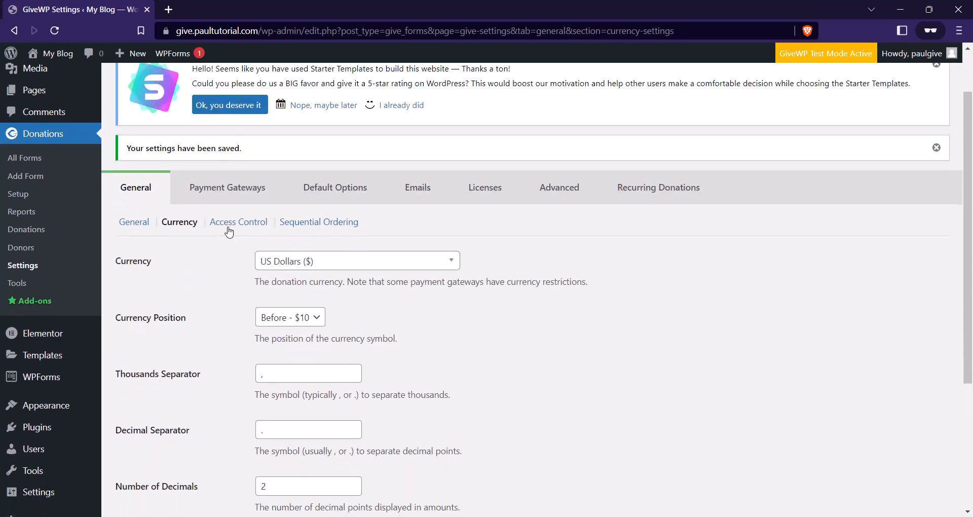
click(243, 223)
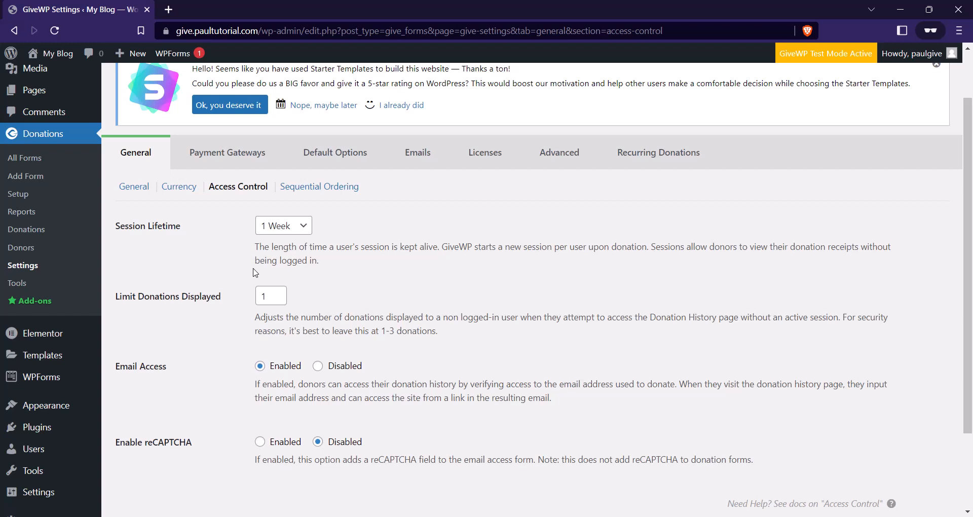
Set Session Lifetime to 48 Hours, leave reCAPTCHA disabled, and save Access Control.
click(283, 225)
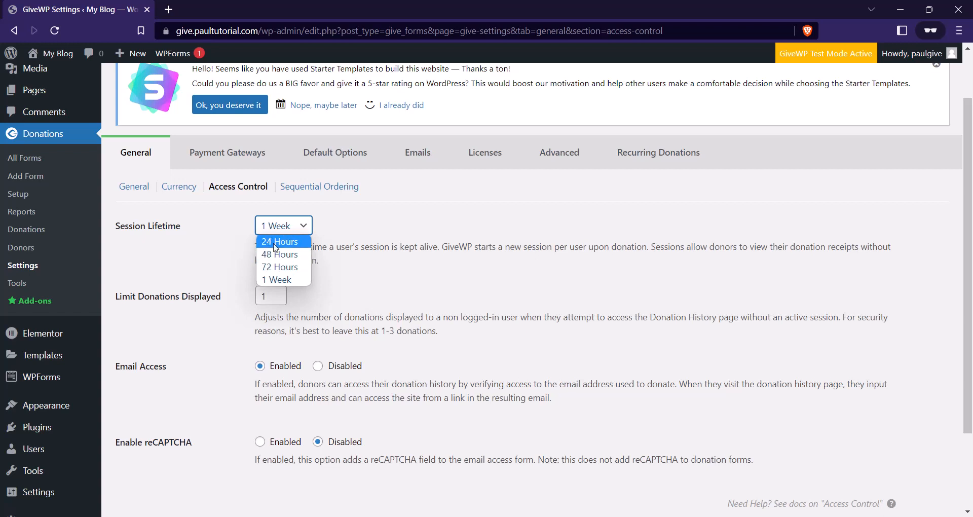
click(291, 258)
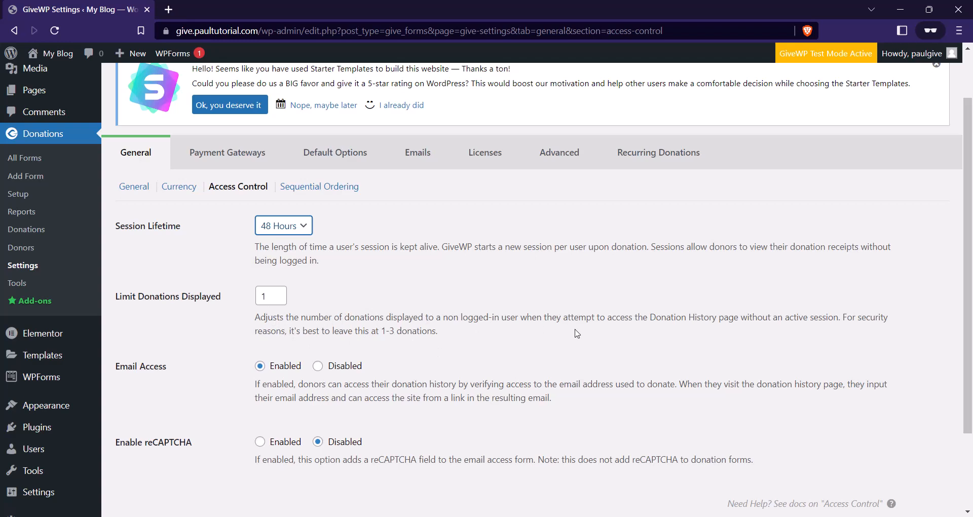
scroll(364, 332, down, 2)
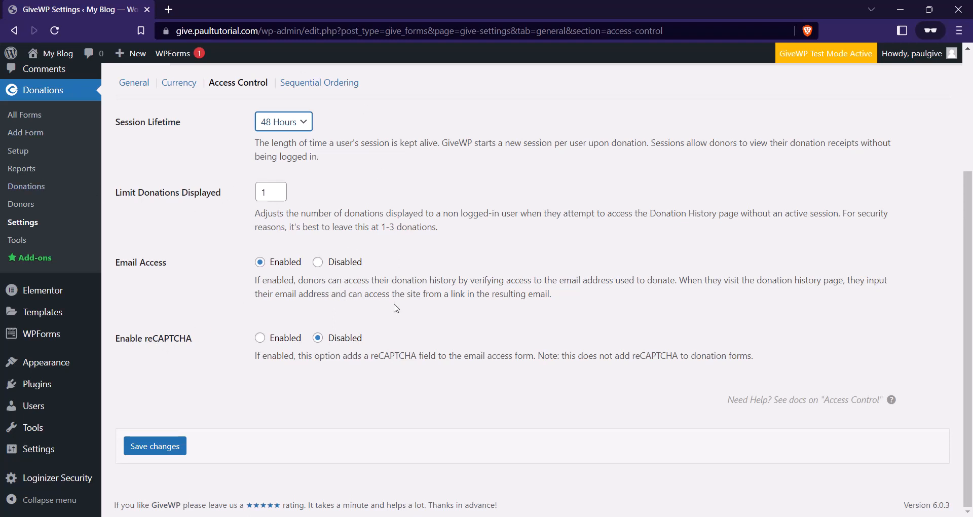
click(278, 339)
scroll(288, 375, down, 1)
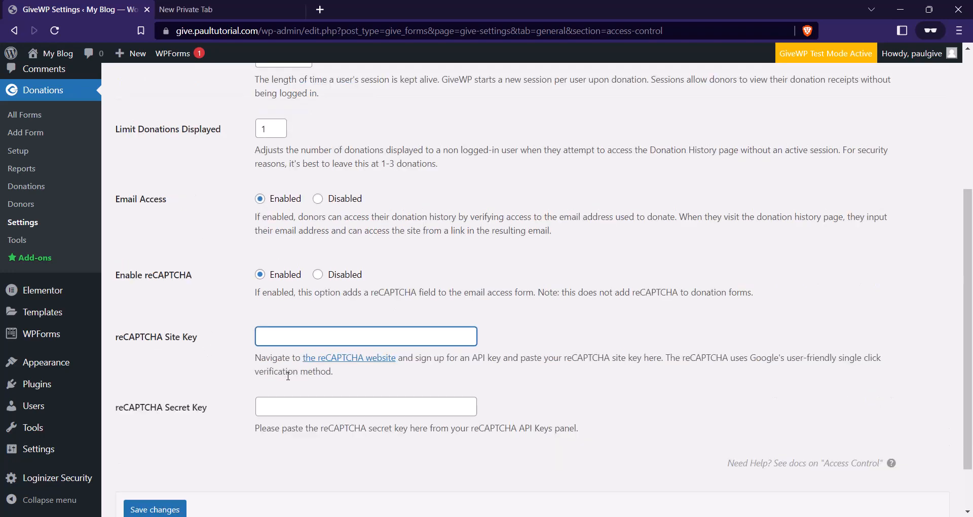
click(316, 275)
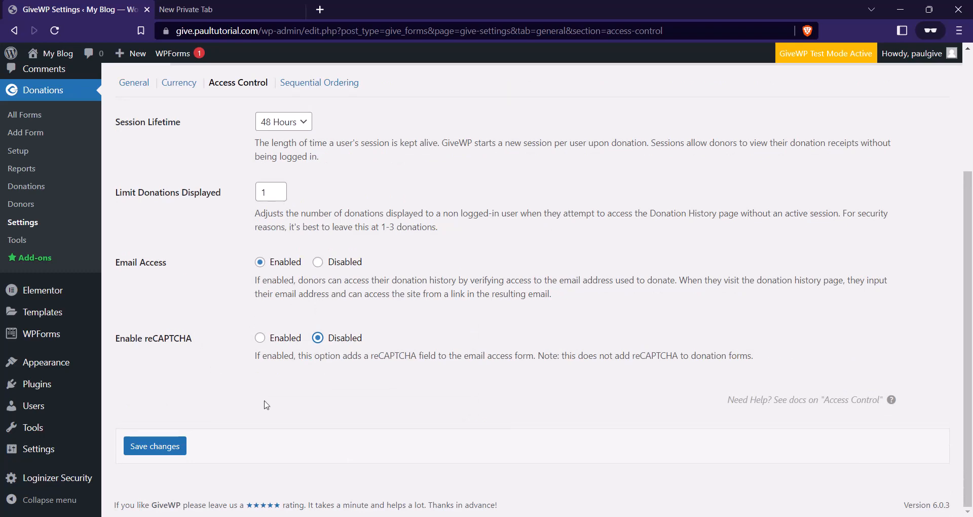
click(168, 442)
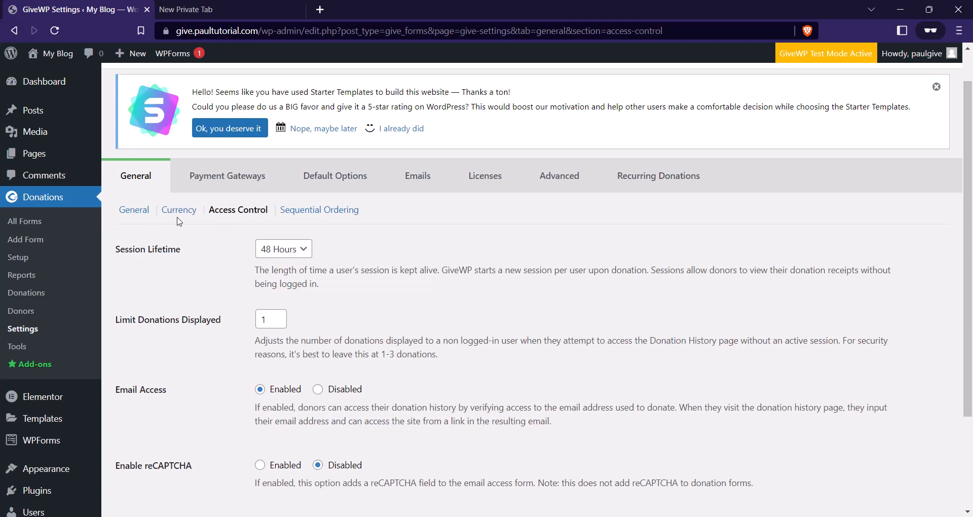
In Payment Gateways, disable Test Mode, turn off Test and Offline Donation, and enable PayPal Standard.
click(207, 187)
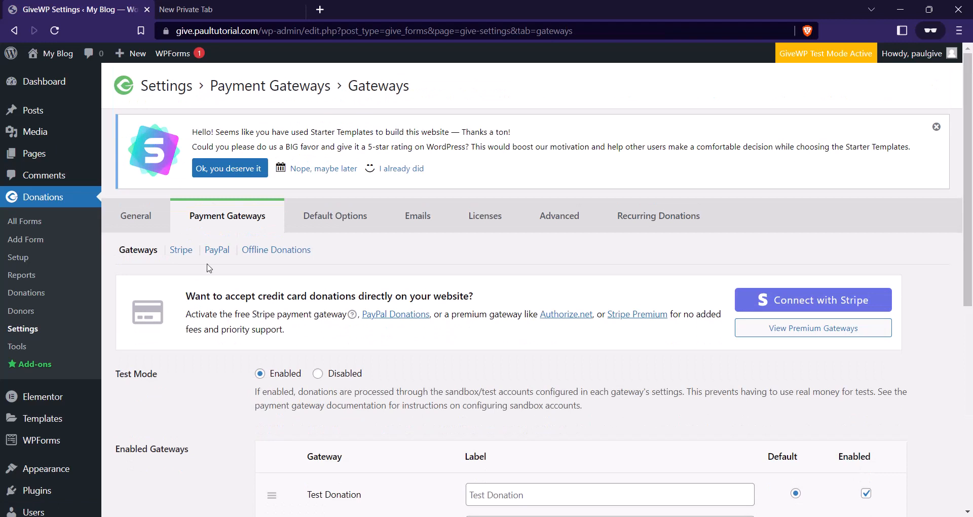
scroll(170, 231, down, 1)
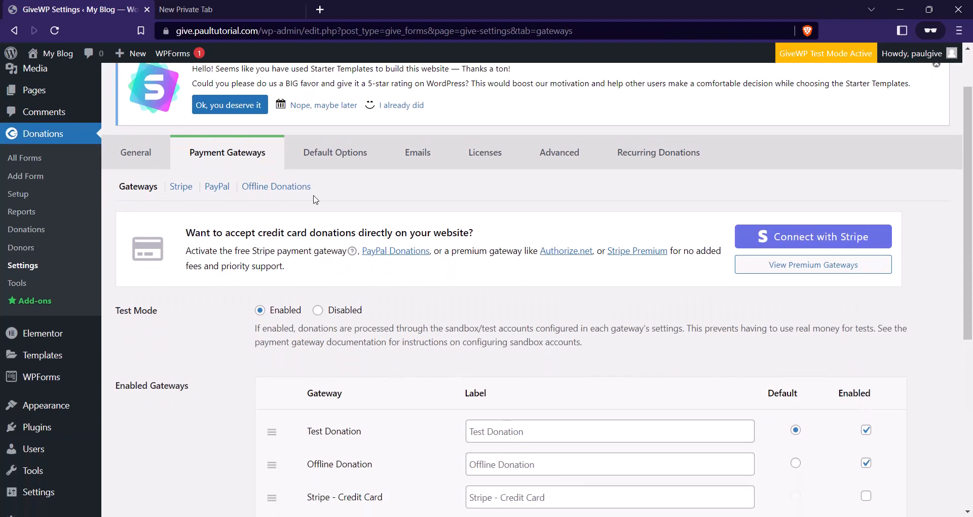
scroll(508, 268, down, 1)
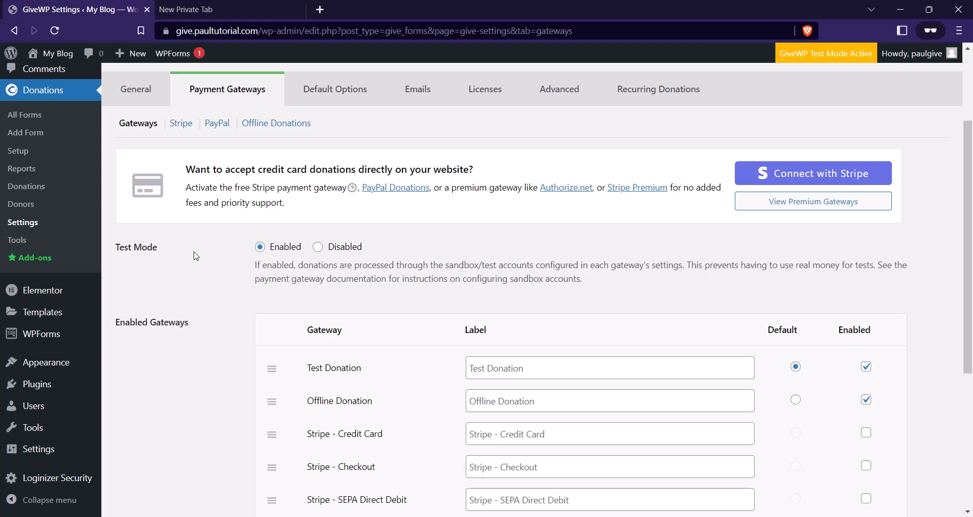
click(318, 247)
scroll(178, 258, down, 4)
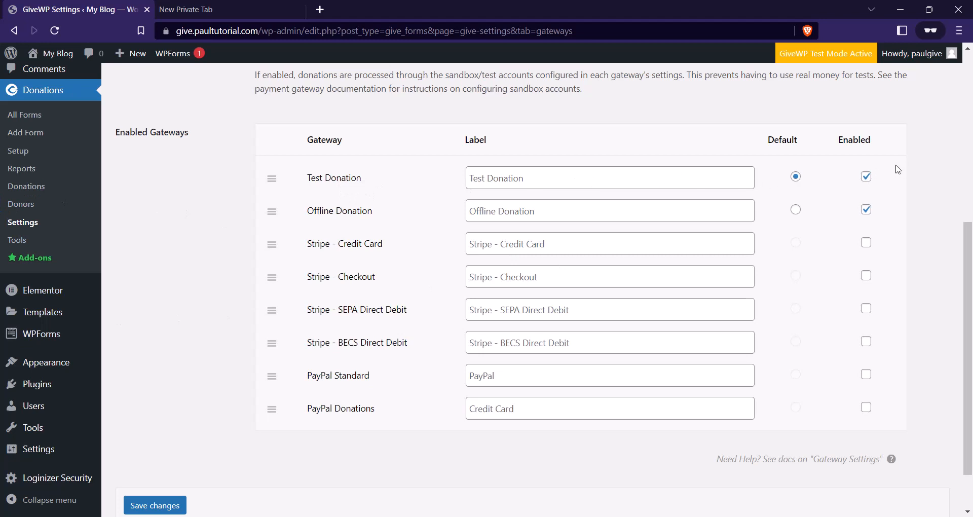
click(867, 177)
click(867, 210)
click(866, 375)
In the private tab, search 'givewp' and open the givewp.com home page.
click(240, 6)
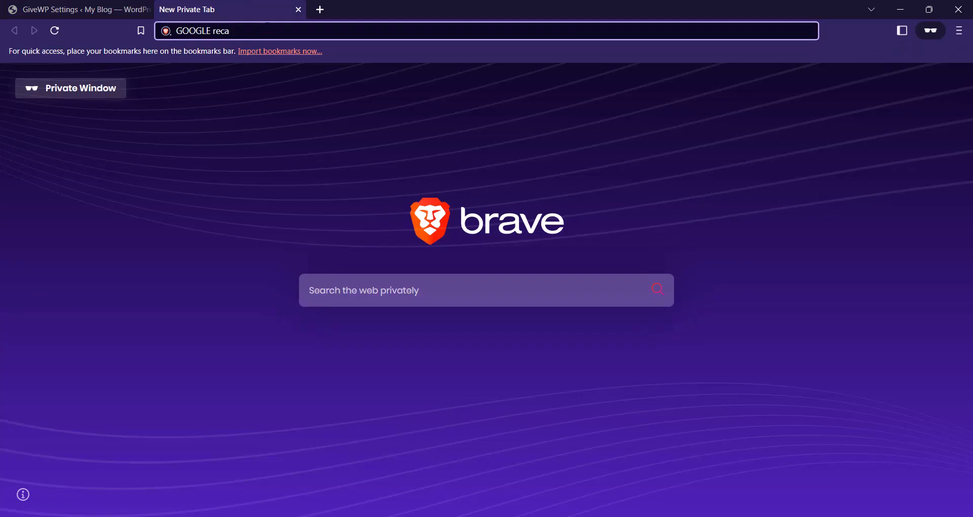
click(174, 24)
text(givewp)
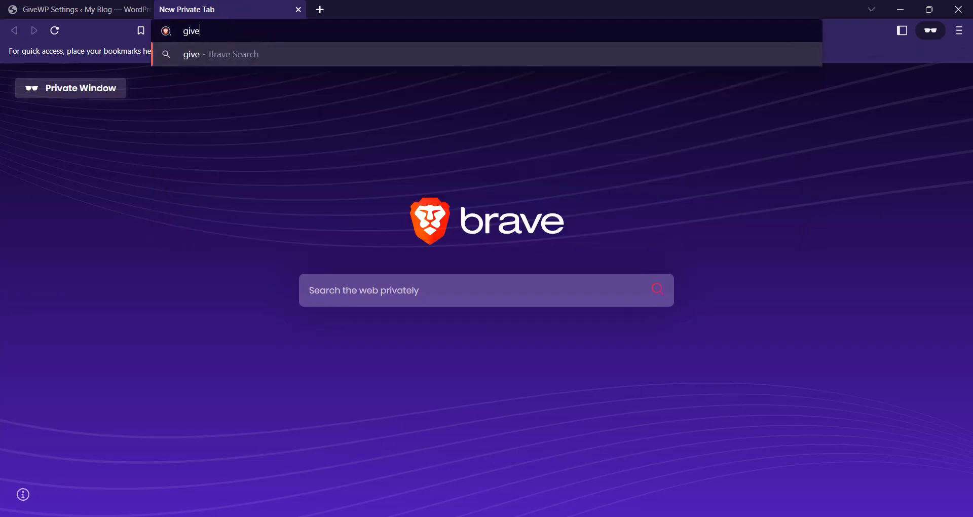
key(Return)
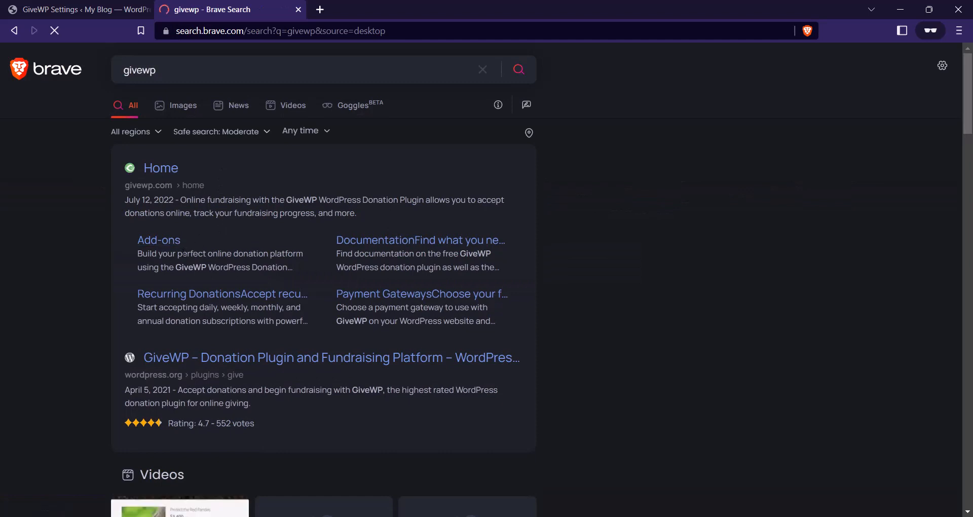
click(169, 170)
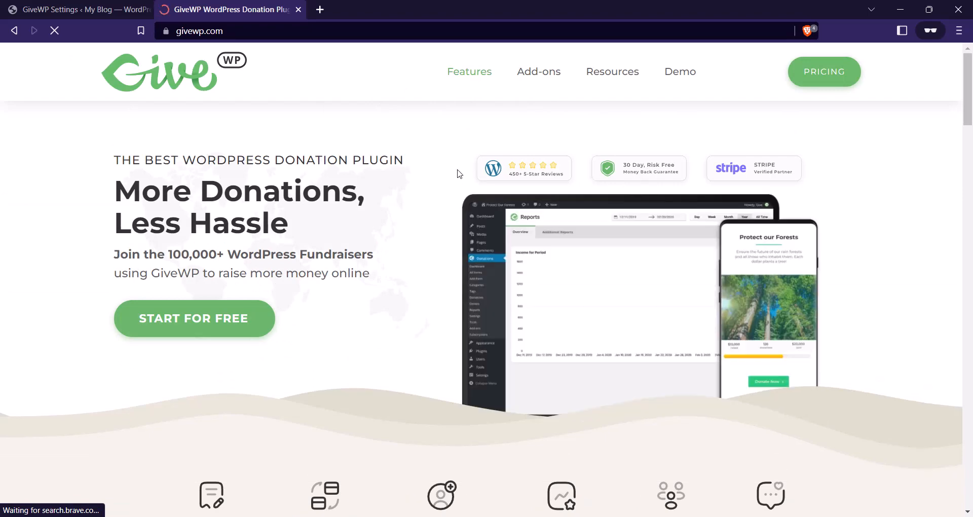
Open GiveWP's Payment Gateways add-ons page from the home page.
scroll(461, 186, down, 5)
scroll(461, 192, down, 18)
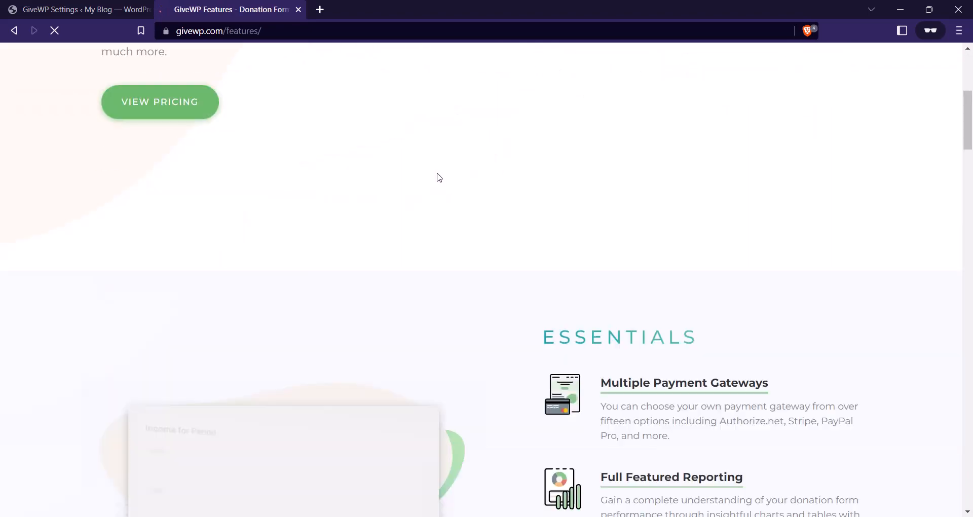
scroll(528, 188, up, 9)
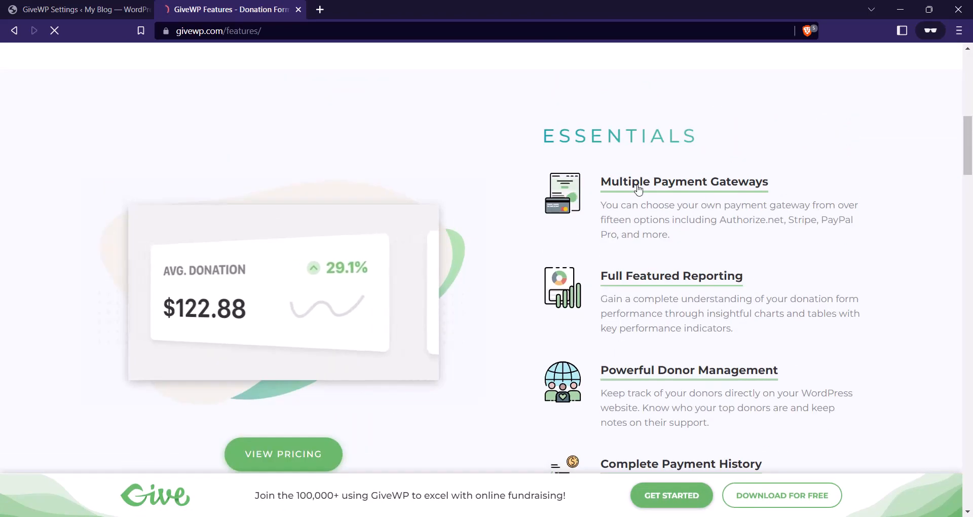
click(673, 185)
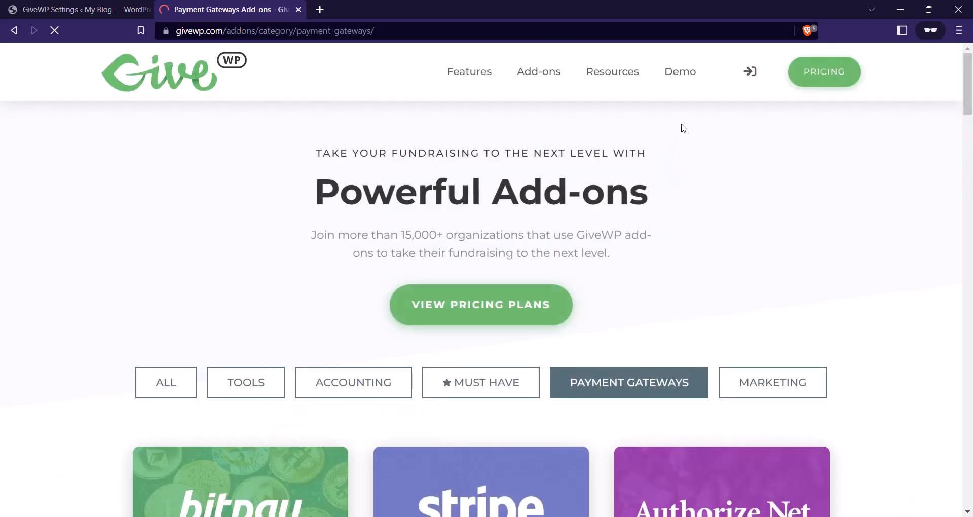
Scroll the add-ons page down to the footer resources, including Documentation.
scroll(614, 168, down, 4)
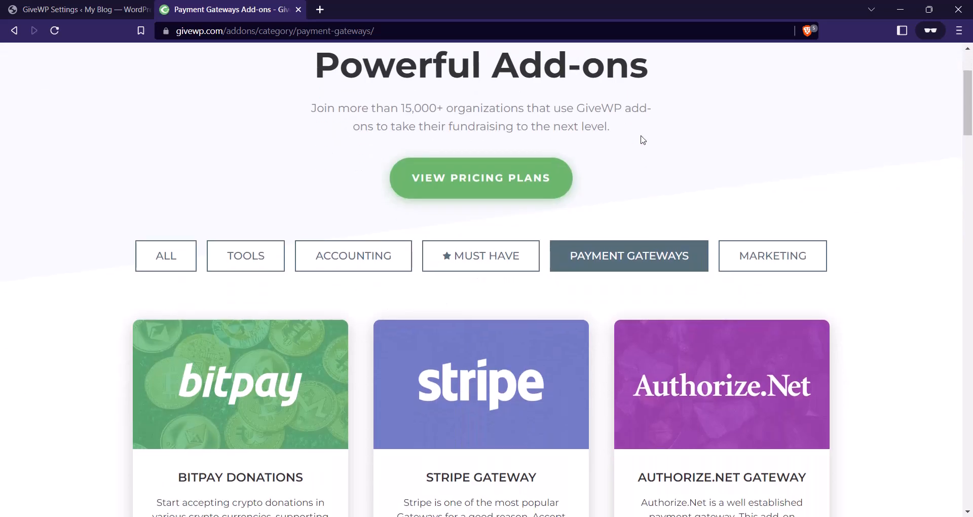
scroll(671, 252, down, 2)
scroll(654, 199, up, 1)
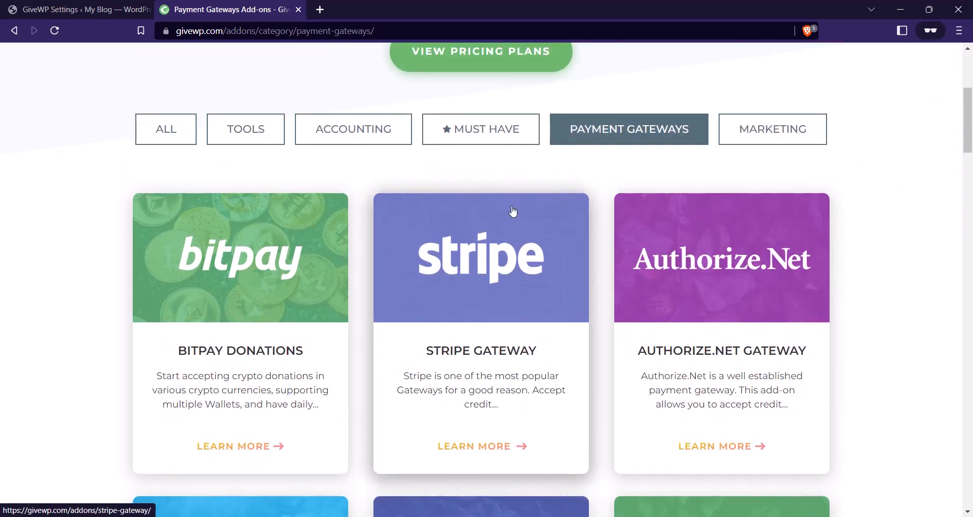
scroll(437, 213, down, 3)
scroll(439, 213, down, 15)
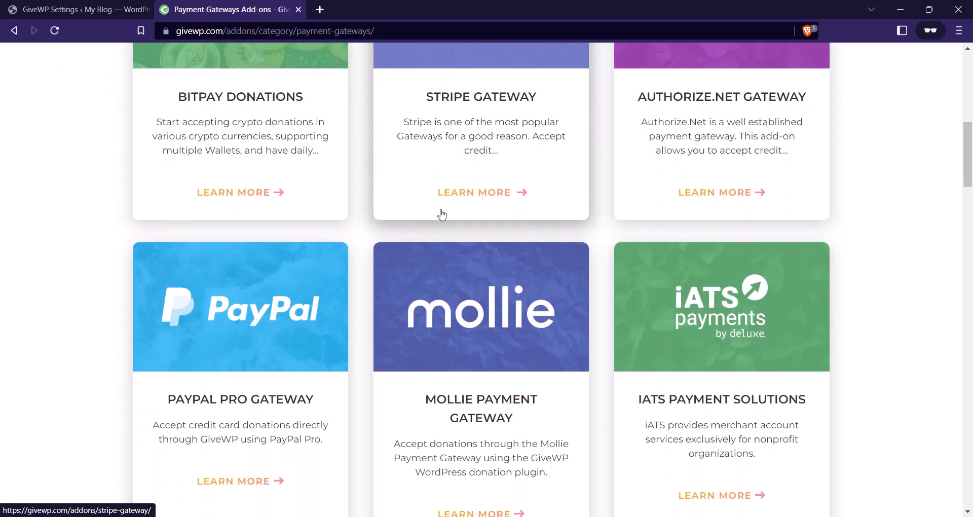
scroll(448, 221, down, 9)
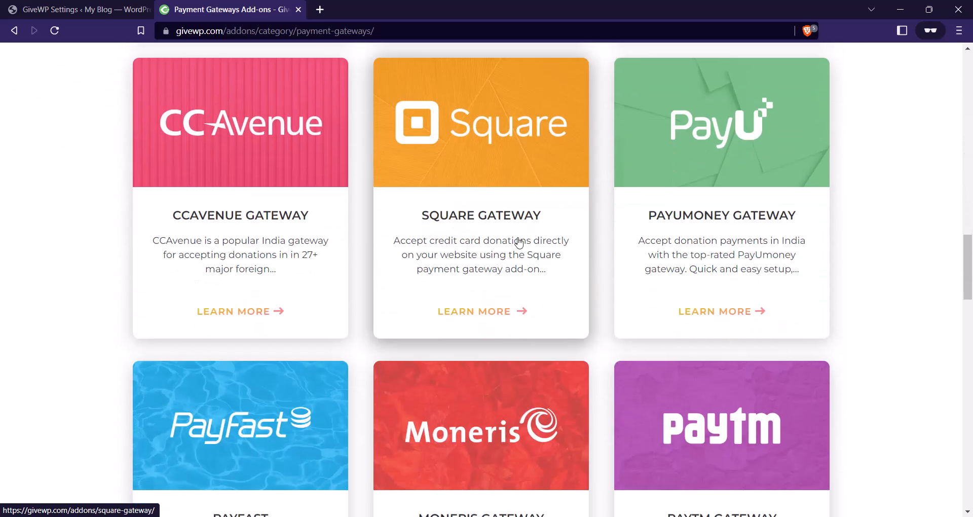
scroll(422, 235, down, 6)
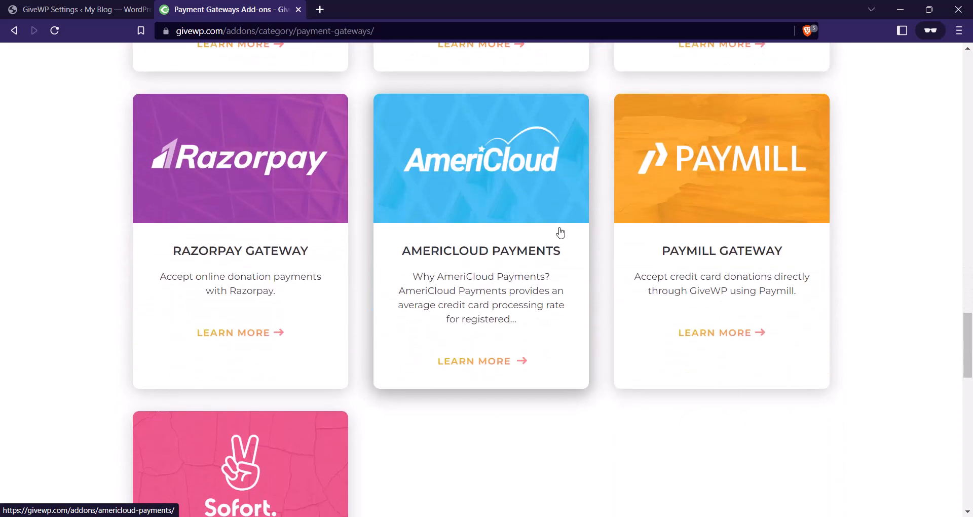
scroll(412, 282, up, 15)
scroll(467, 300, up, 18)
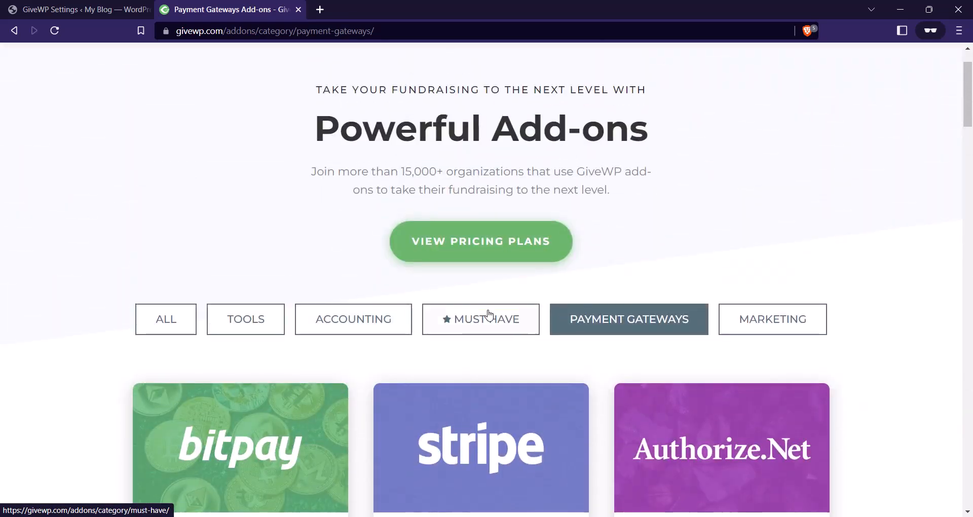
scroll(487, 316, up, 1)
scroll(539, 152, down, 20)
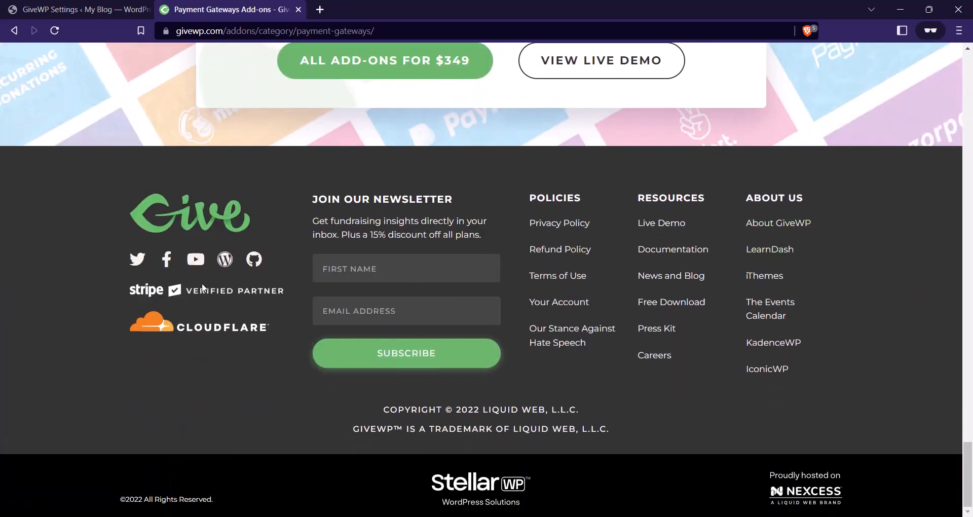
Search the GiveWP docs for 'offline donation' and open the Offline Donations article.
click(666, 251)
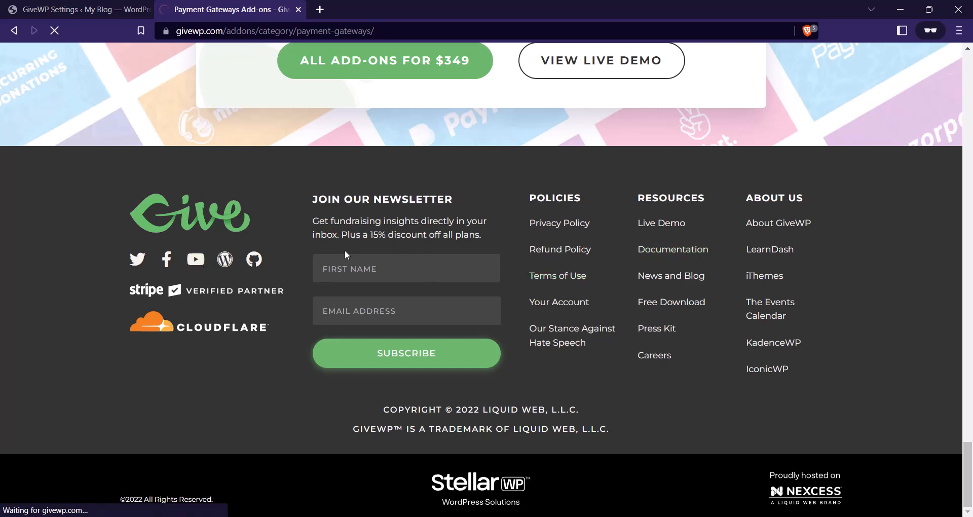
scroll(422, 229, down, 3)
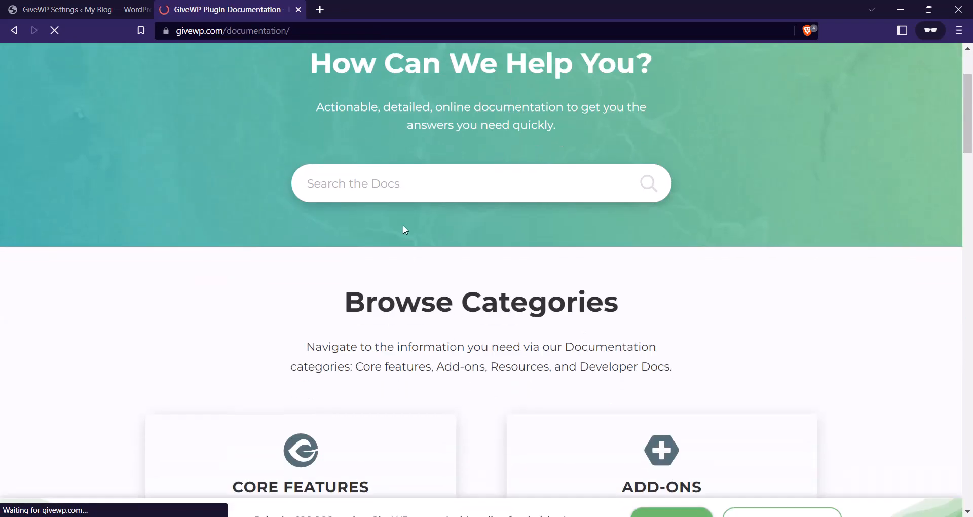
click(366, 183)
text(offlione)
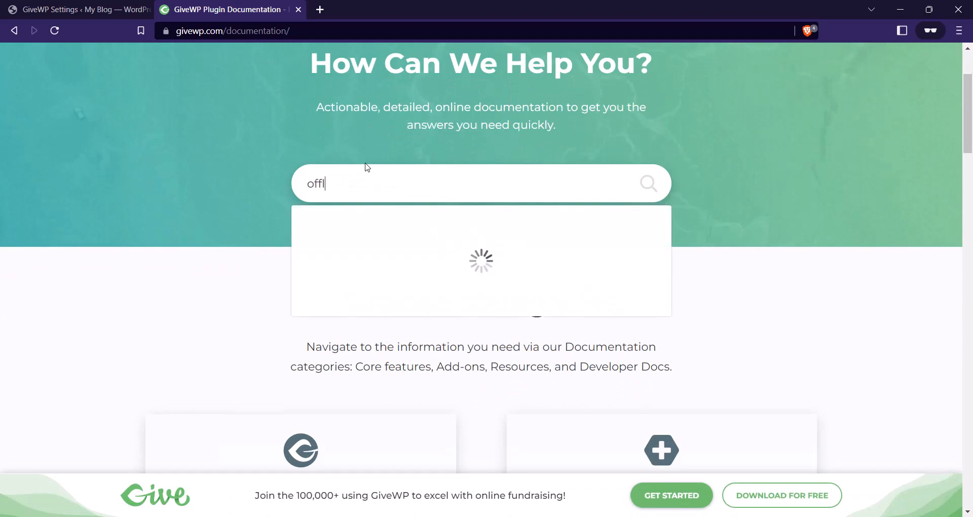
key(BackSpace)
key(BackSpace)
key(BackSpace)
text(ne donation)
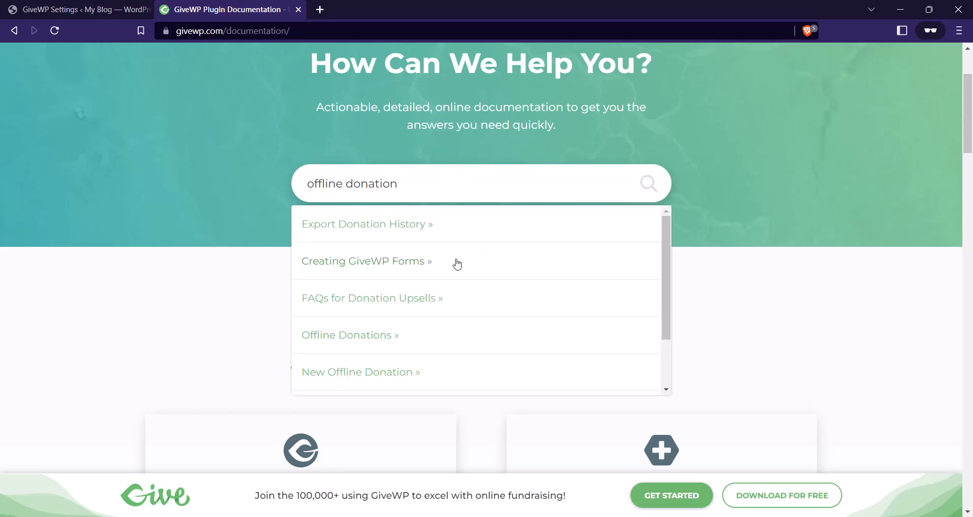
click(368, 339)
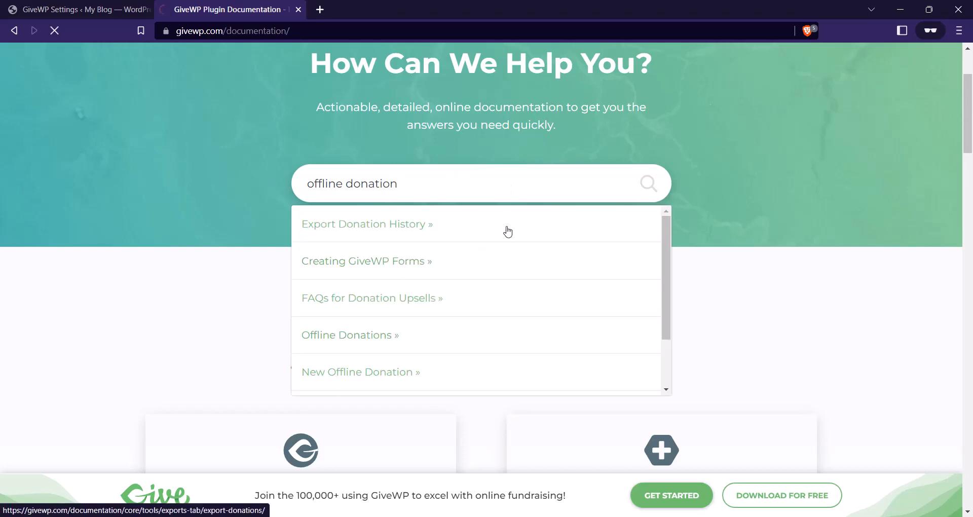
scroll(398, 182, down, 6)
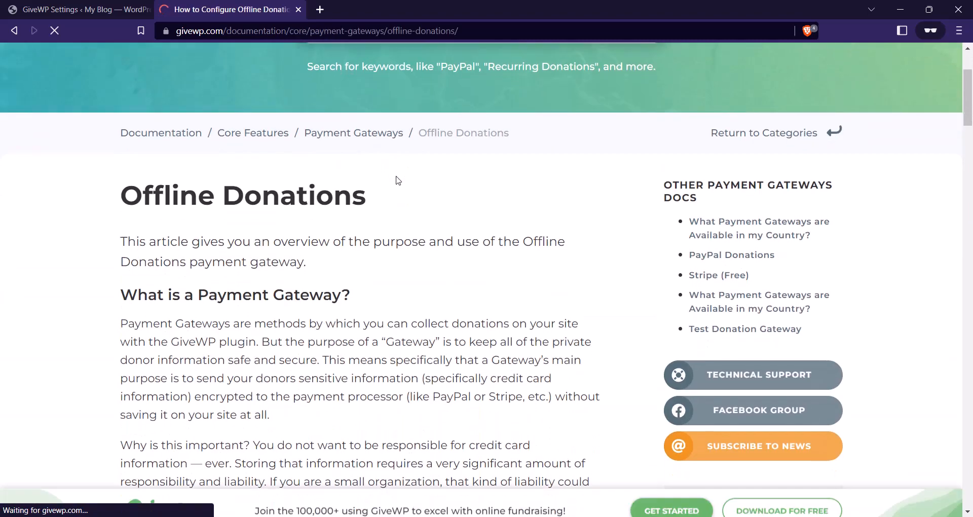
scroll(383, 215, up, 4)
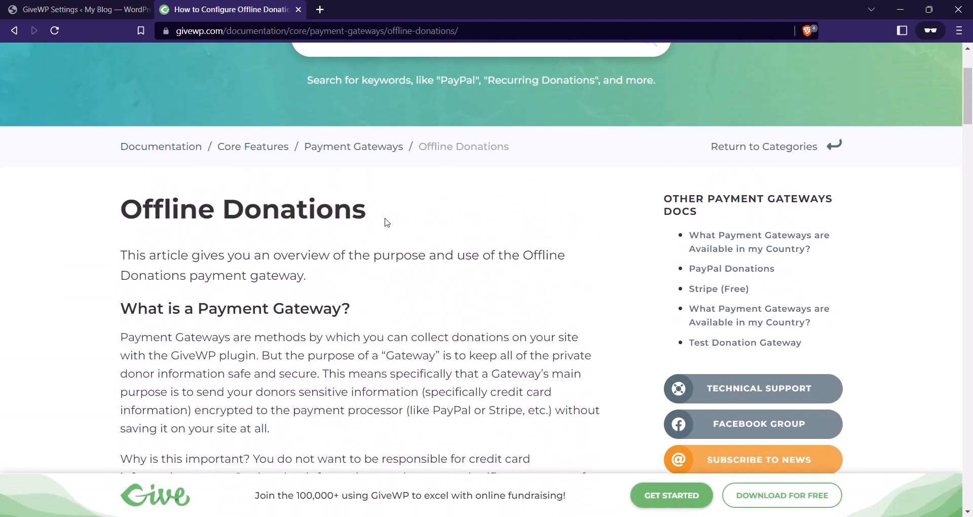
Return to the GiveWP Settings tab showing Payment Gateways > Gateways.
click(102, 6)
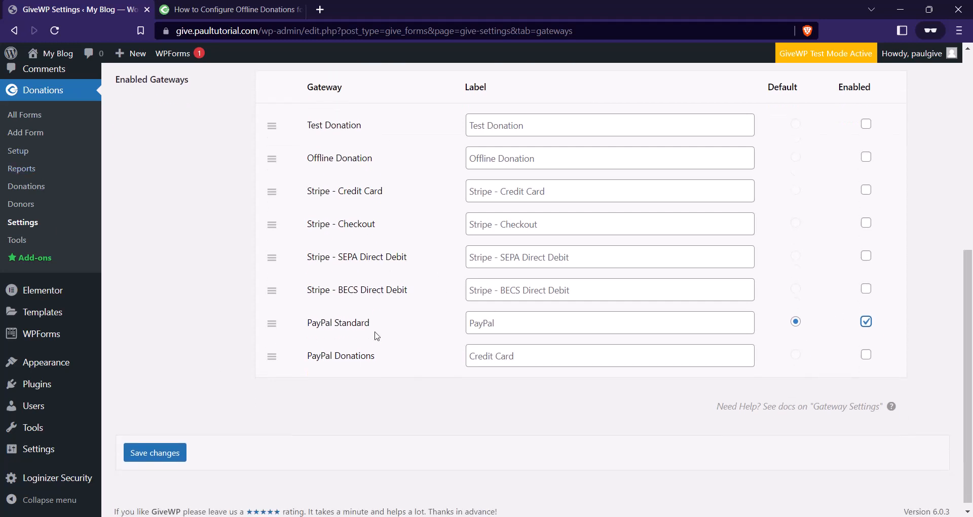
Save the gateway settings with PayPal Standard as the default gateway.
scroll(294, 385, down, 1)
click(155, 482)
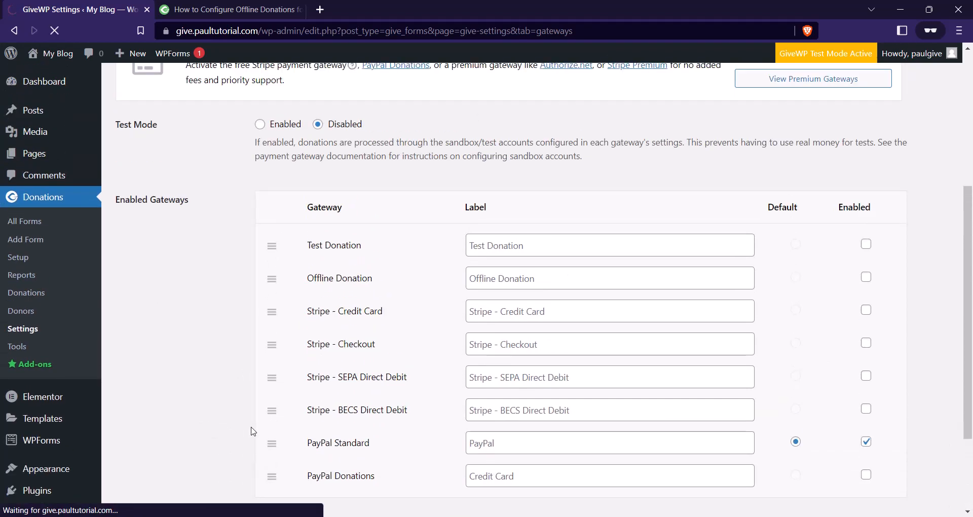
scroll(313, 398, down, 2)
scroll(312, 398, up, 3)
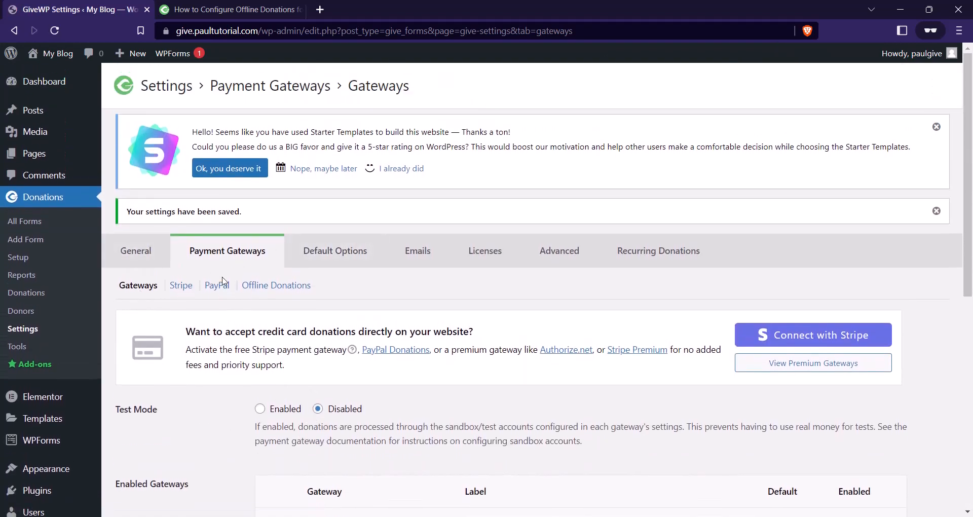
Bring up the PayPal Donations gateway settings under Payment Gateways.
click(226, 287)
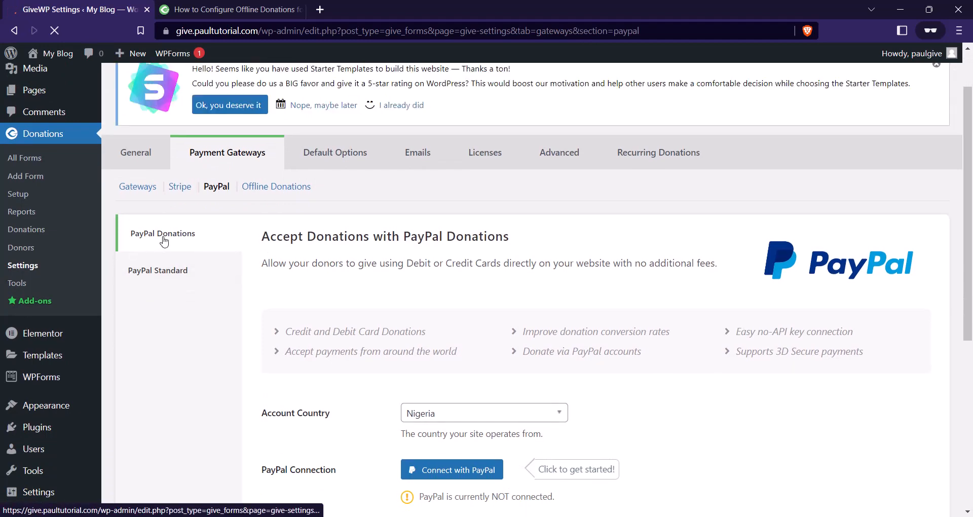
scroll(172, 332, down, 3)
scroll(172, 332, up, 2)
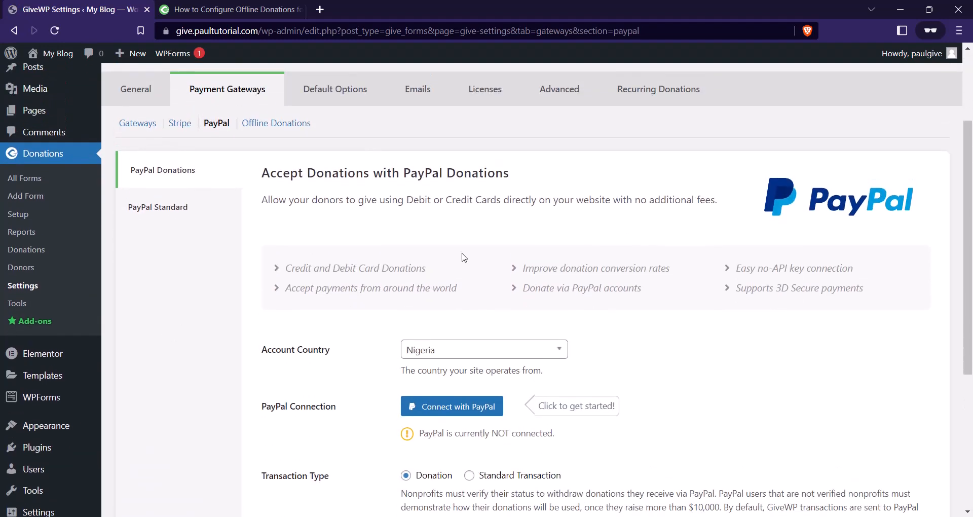
In PayPal Standard settings, enter the PayPal account e-mail address.
click(169, 219)
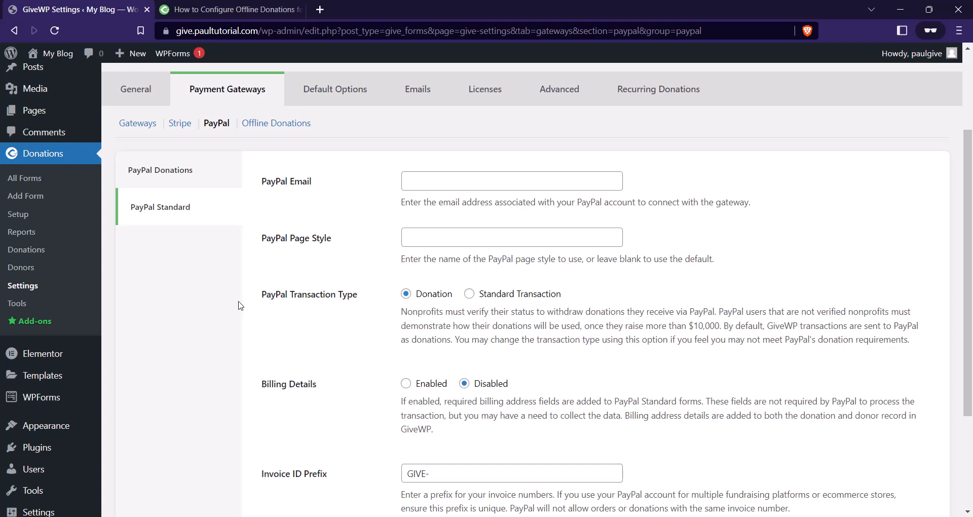
click(447, 177)
click(457, 207)
triple_click(471, 173)
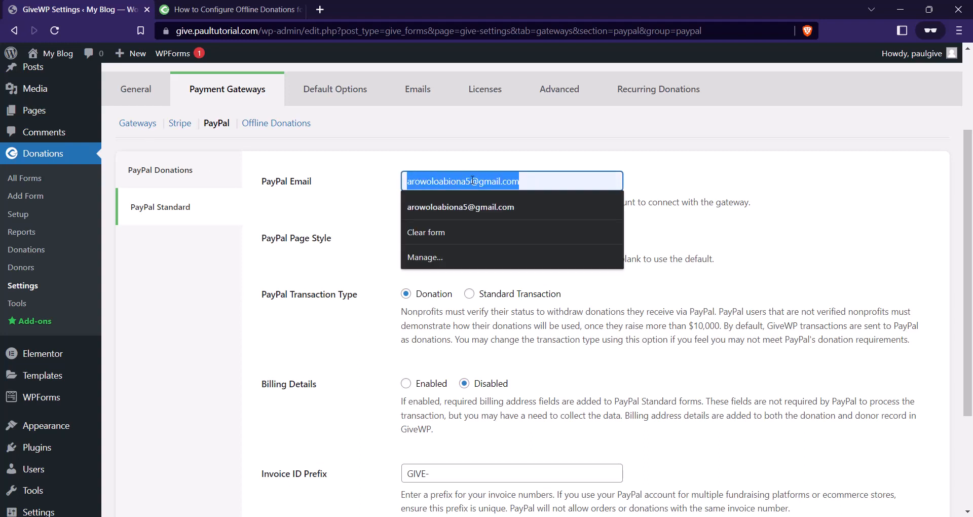
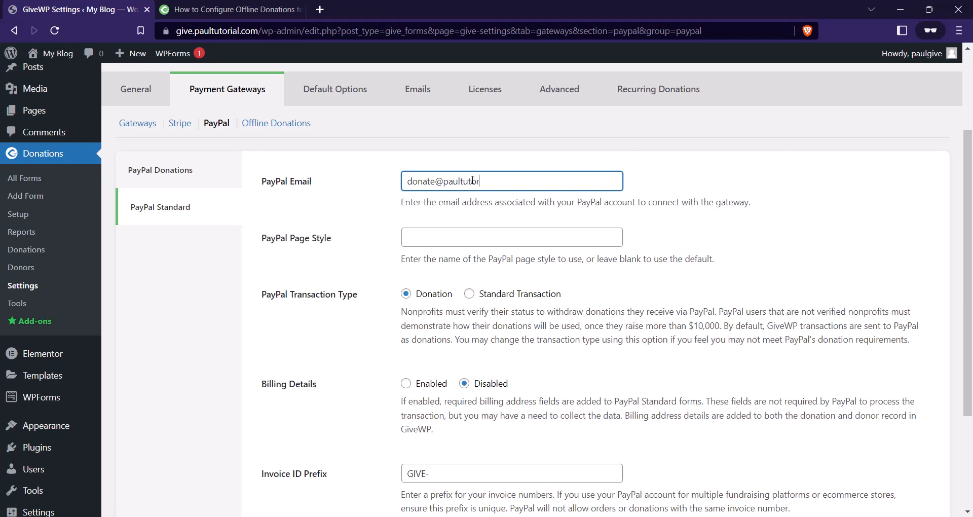
Change the Invoice ID Prefix from GIVE- to RC- and save the settings.
scroll(452, 234, down, 2)
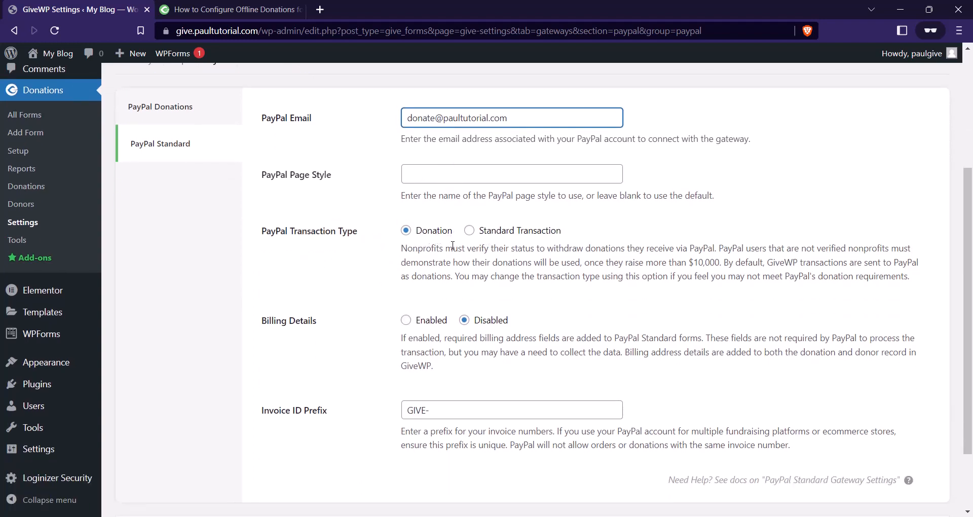
scroll(449, 241, down, 2)
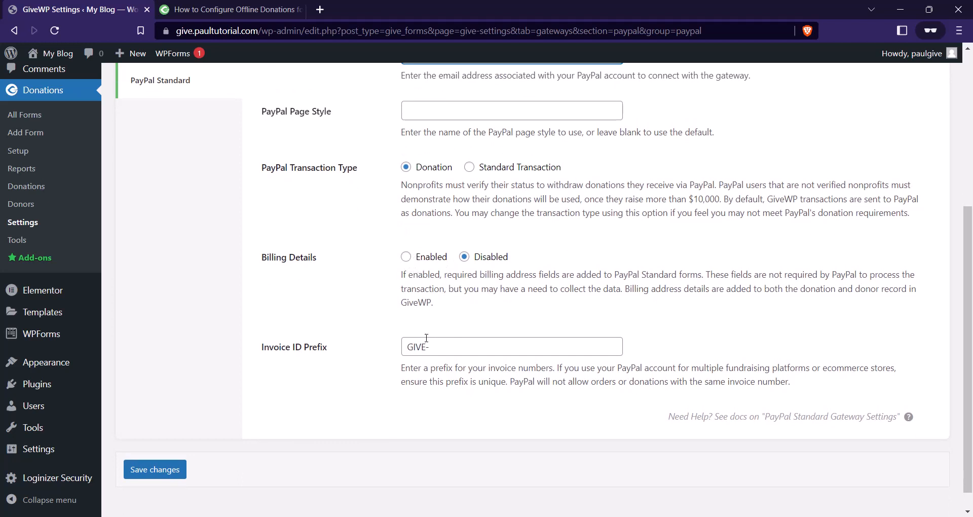
drag(427, 345, 410, 347)
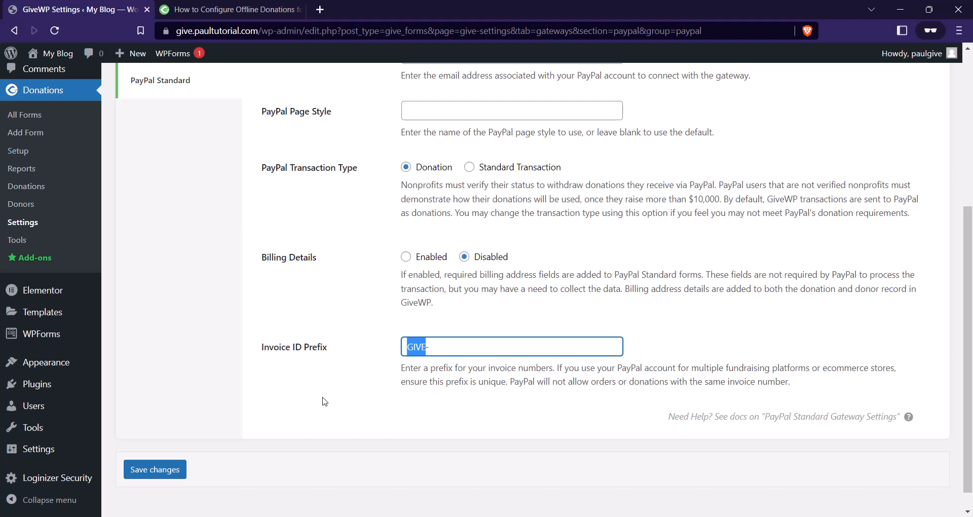
text(r)
key(Caps_Lock)
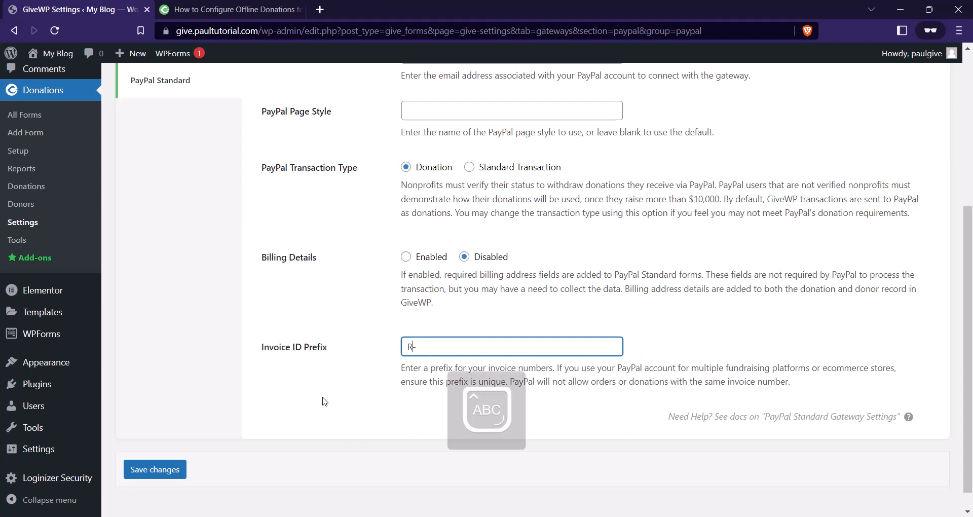
key(Caps_Lock)
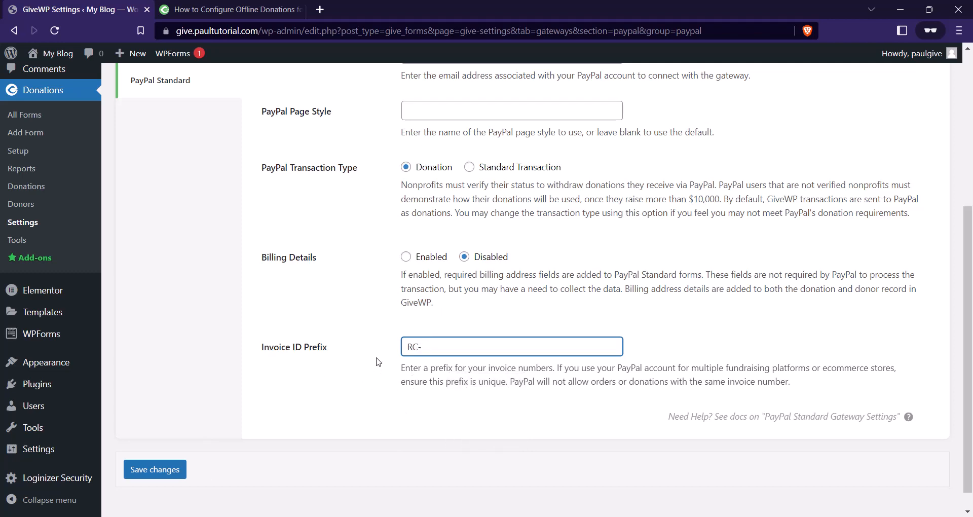
scroll(384, 396, up, 3)
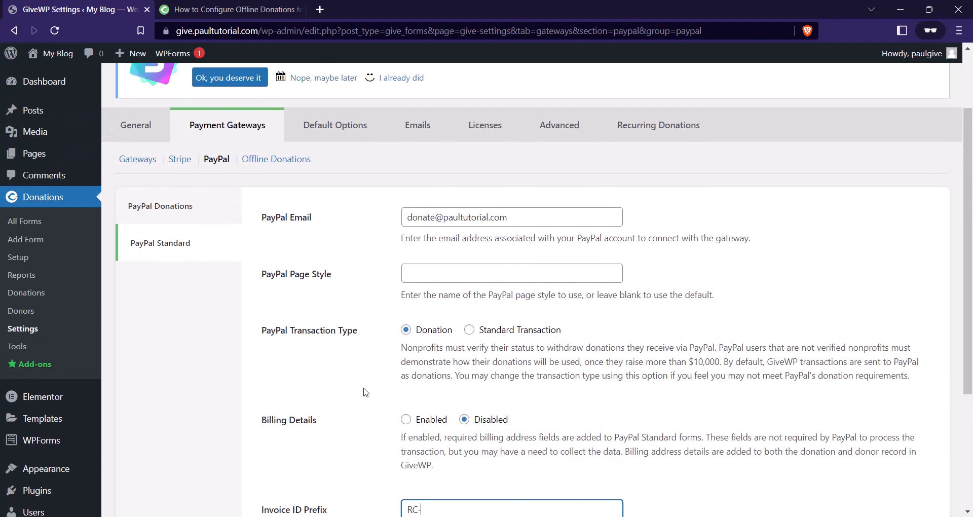
scroll(337, 311, down, 3)
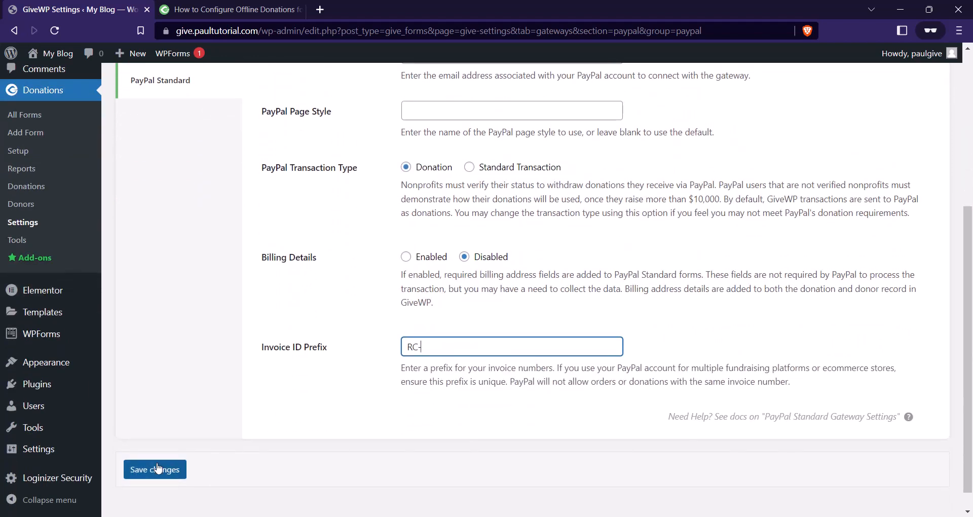
click(159, 469)
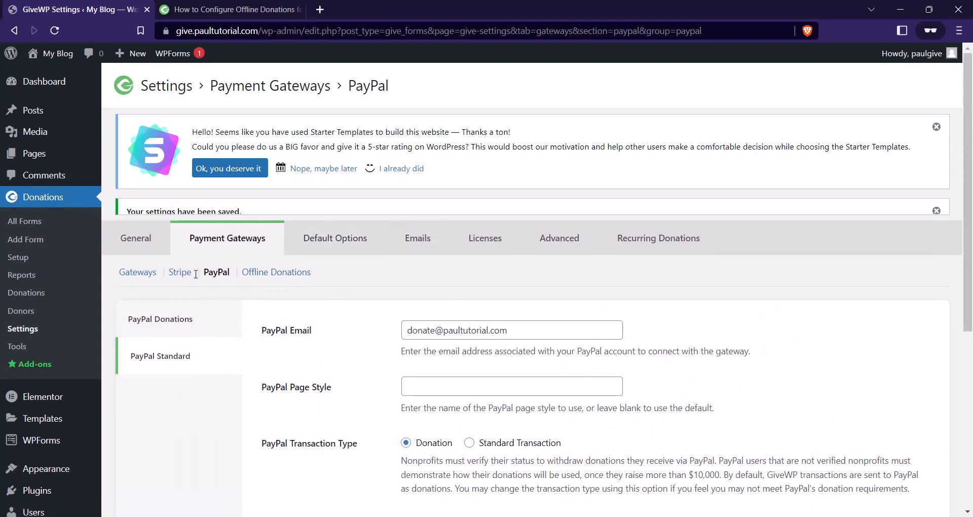
Make the name title prefix optional with Mr., Mrs. and Ms. as choices.
click(339, 226)
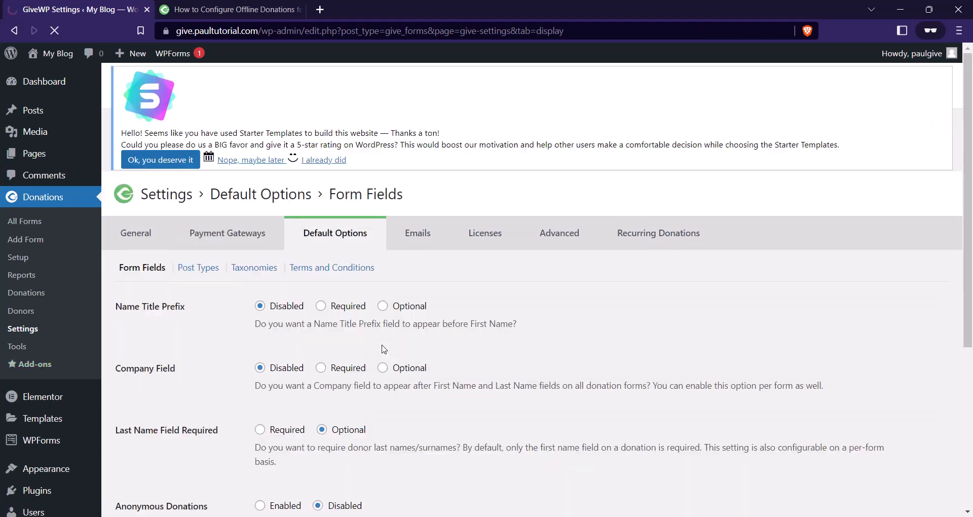
scroll(285, 300, down, 1)
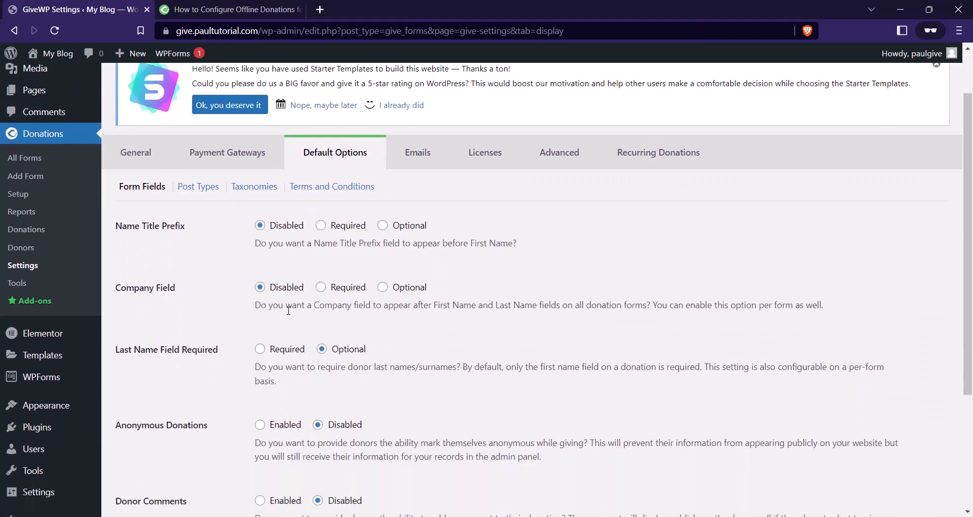
scroll(269, 261, down, 1)
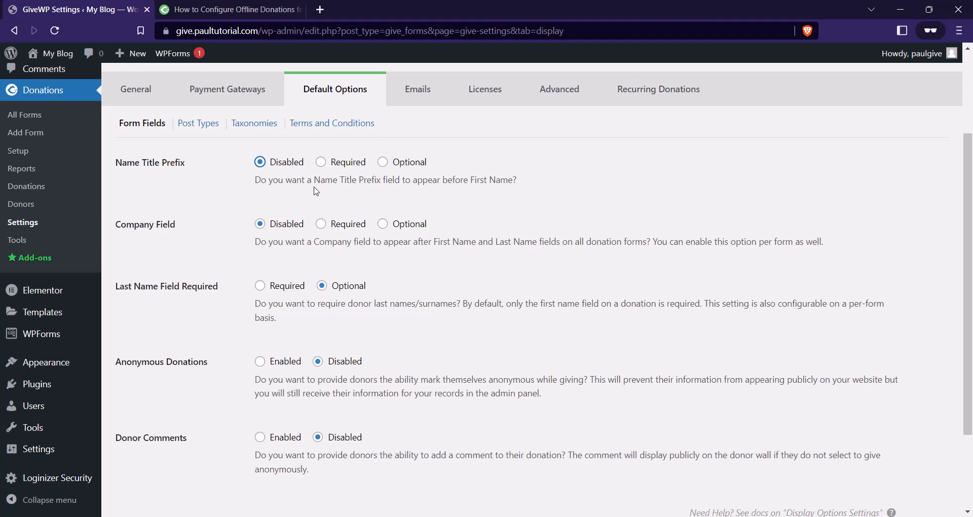
click(382, 162)
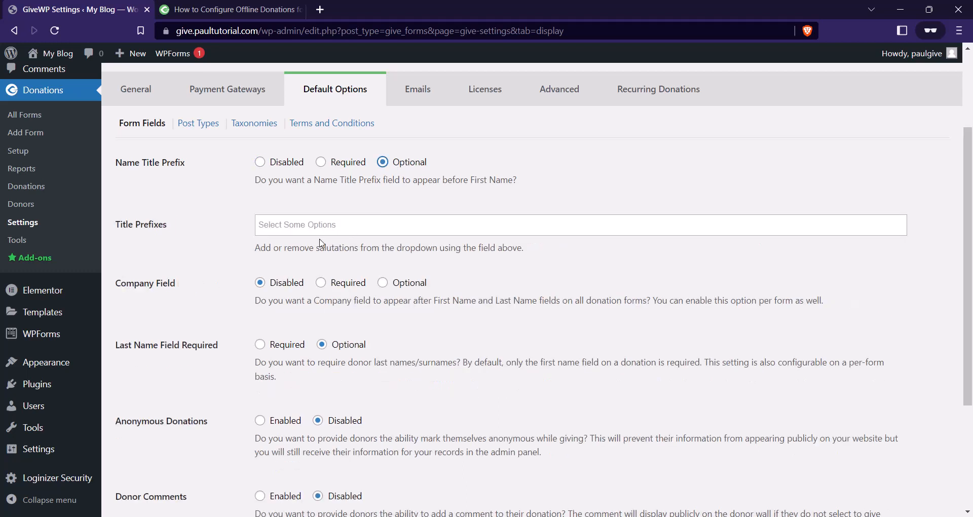
click(385, 225)
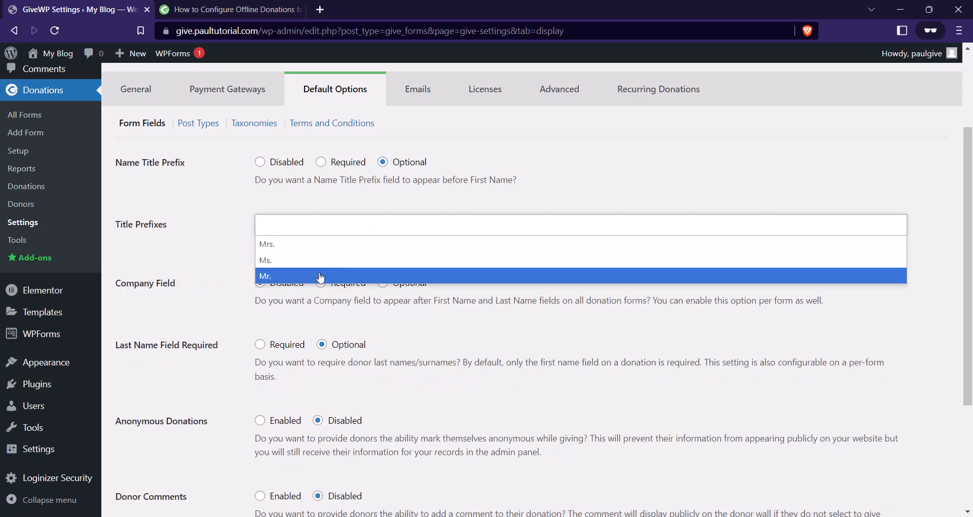
click(326, 277)
click(346, 220)
click(320, 250)
click(345, 227)
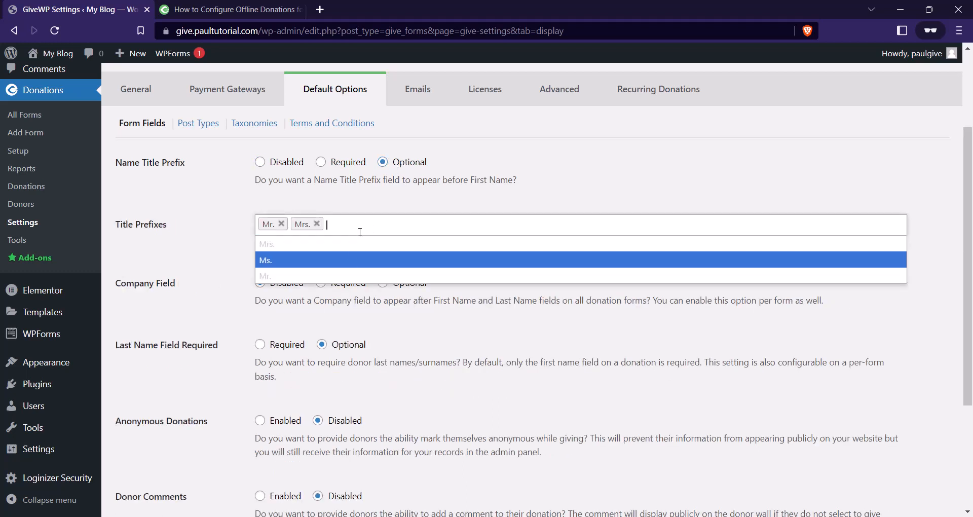
click(344, 260)
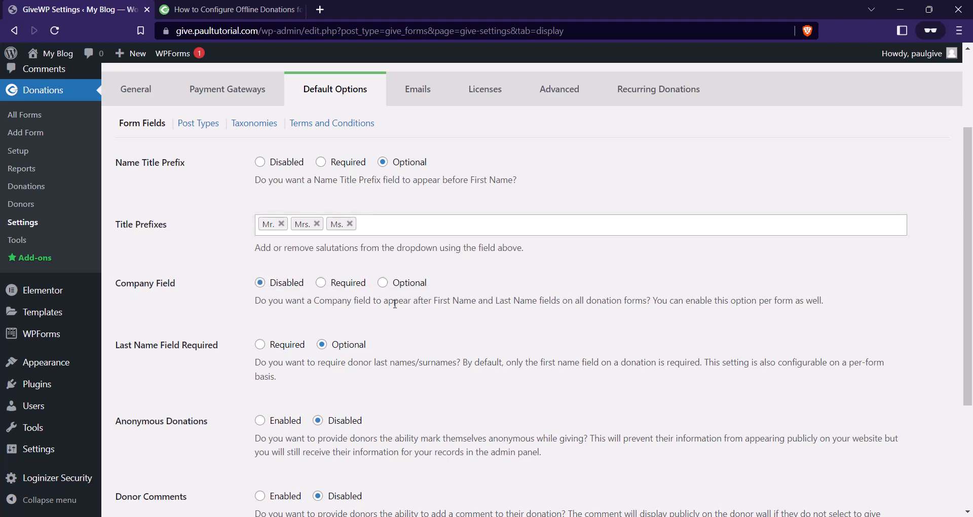
Make Company Field optional, require last names, and enable anonymous donations.
click(385, 282)
scroll(439, 270, down, 1)
scroll(439, 270, down, 1)
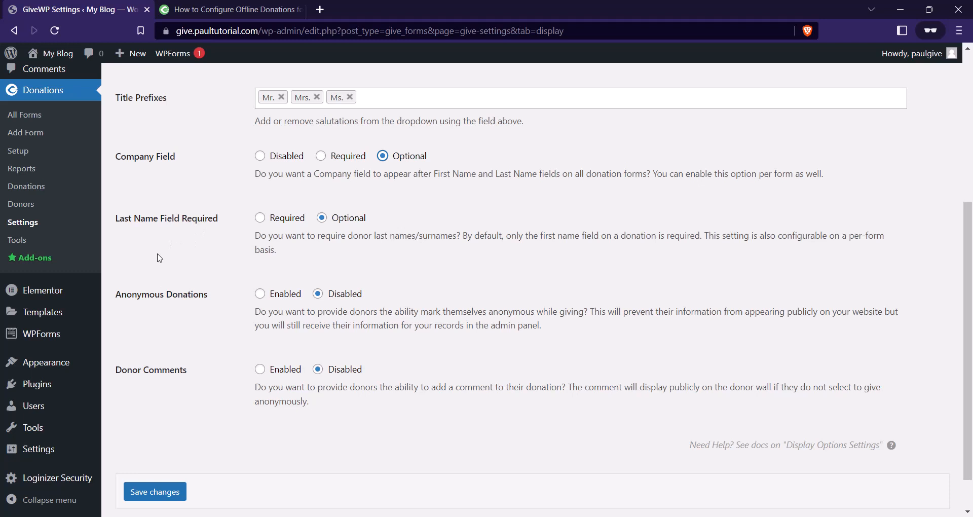
click(260, 218)
scroll(201, 273, down, 1)
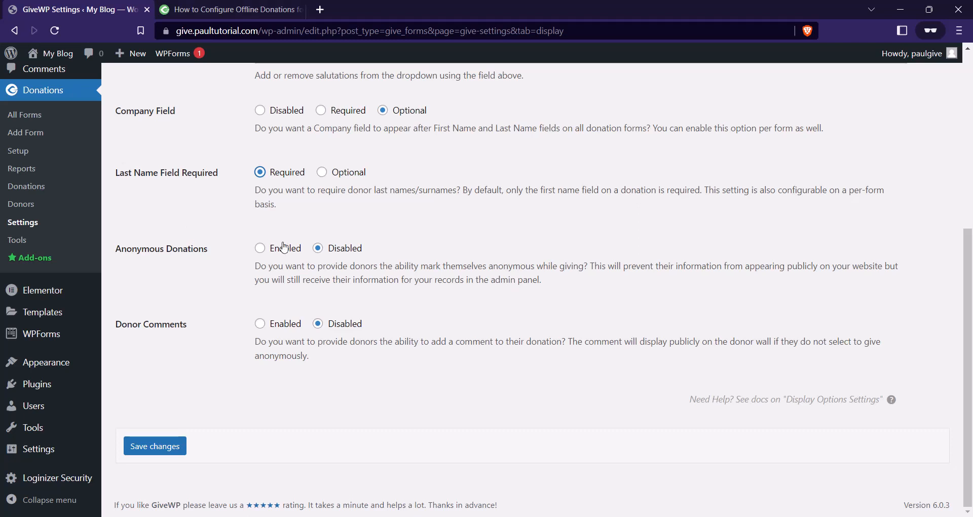
click(263, 249)
Save the Default Options form field settings.
scroll(223, 350, up, 3)
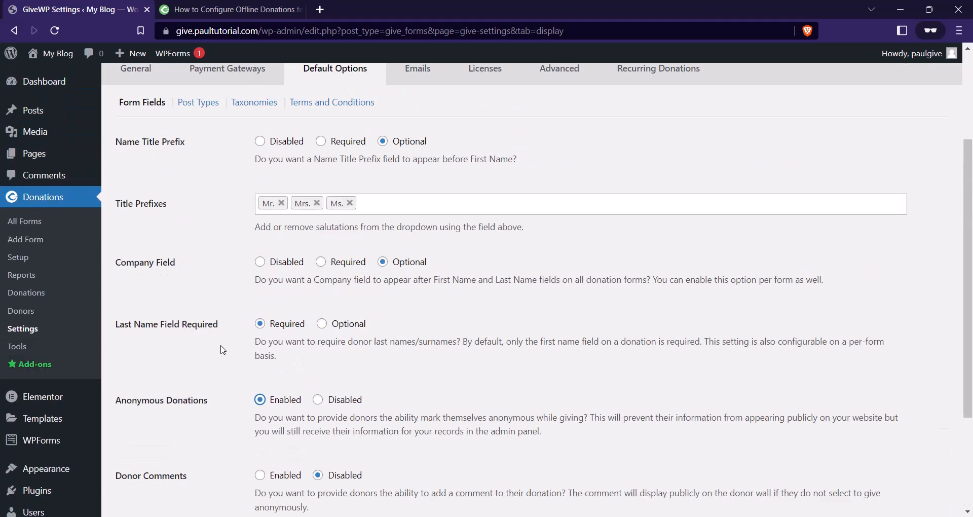
scroll(223, 350, up, 1)
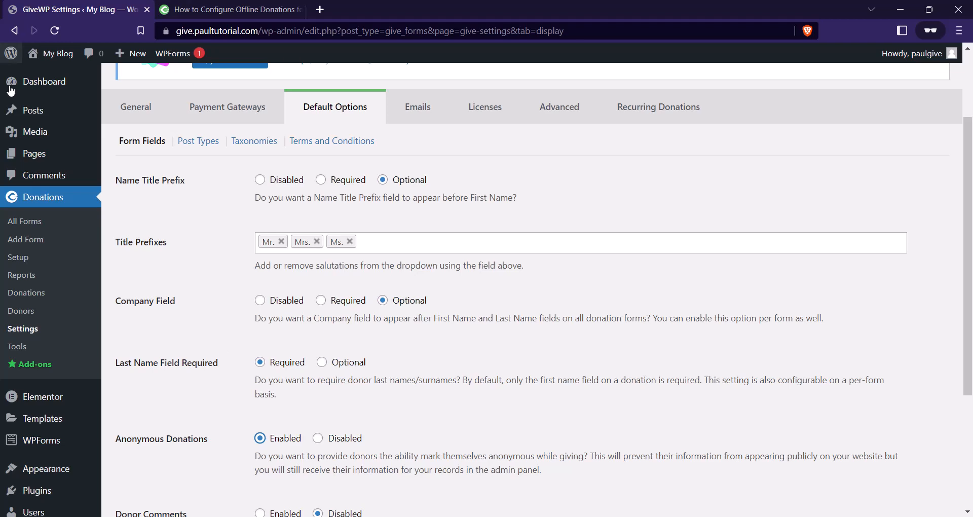
scroll(225, 348, down, 3)
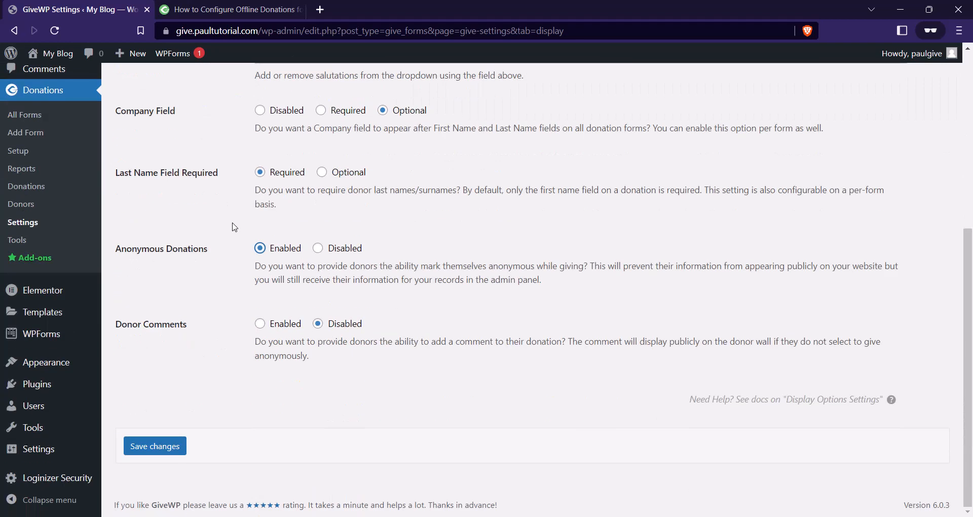
click(178, 458)
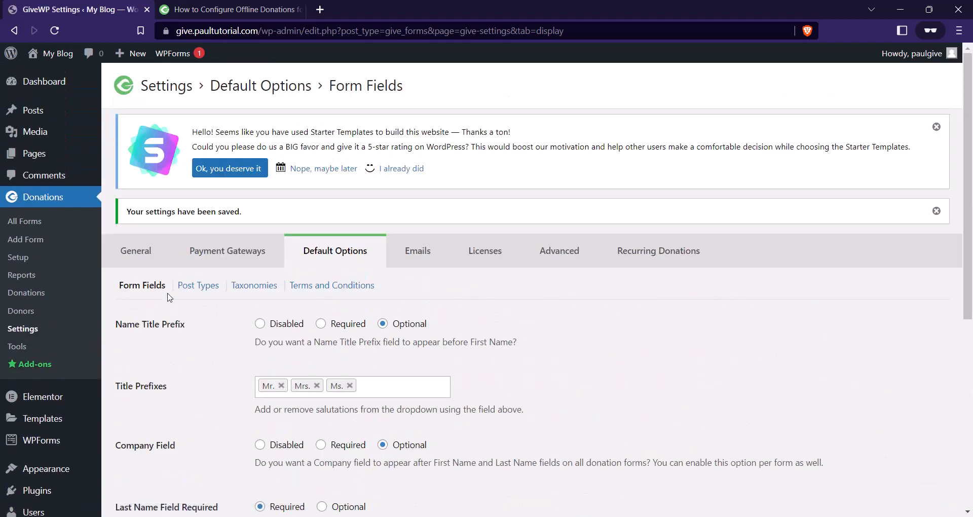
click(211, 292)
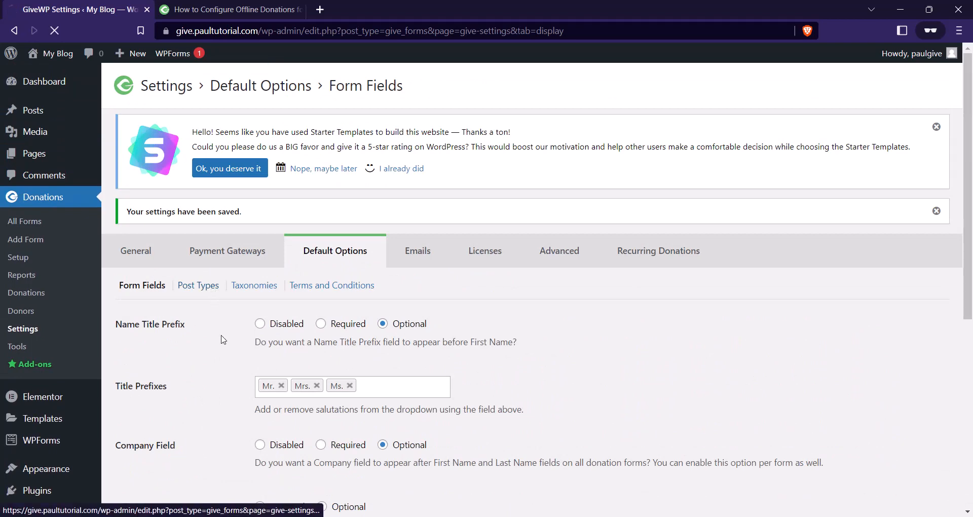
Set Single Form Sidebar to Disabled under Post Types and save.
scroll(147, 314, down, 1)
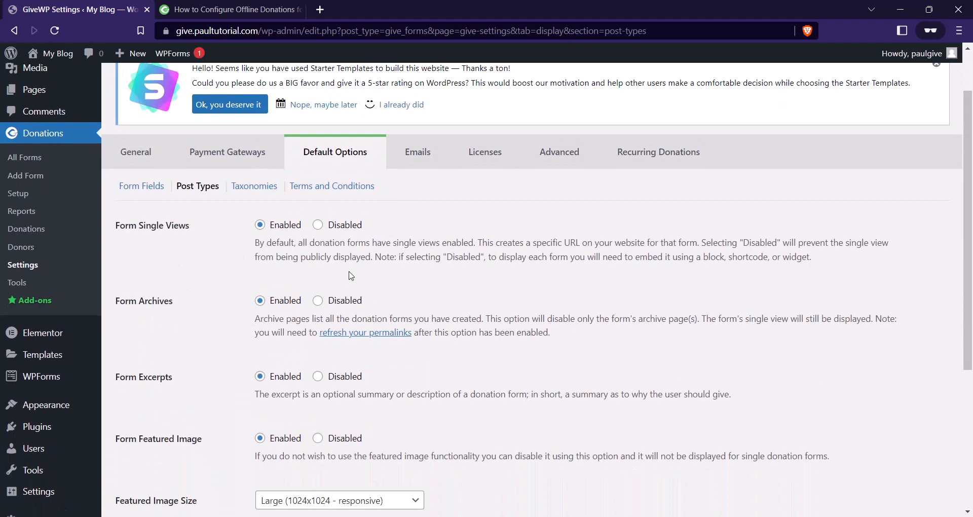
scroll(232, 180, down, 1)
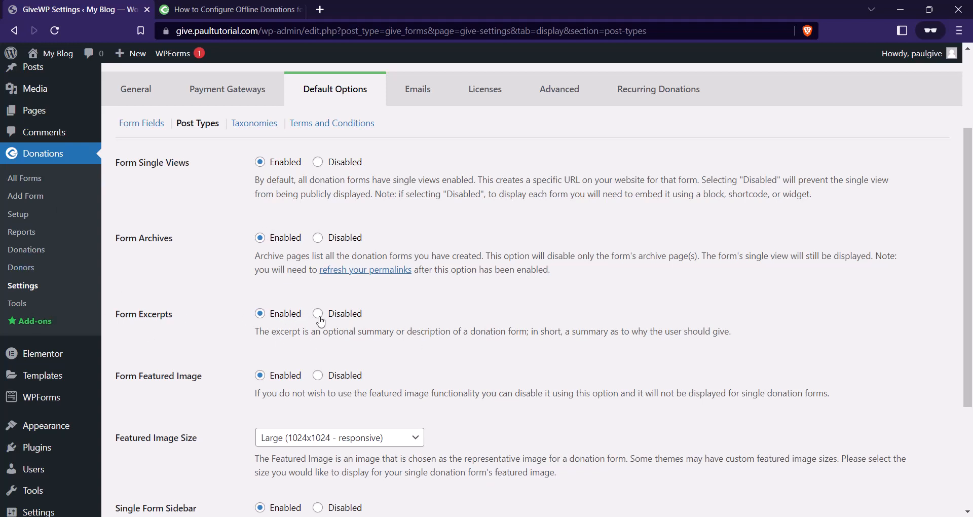
scroll(370, 291, down, 1)
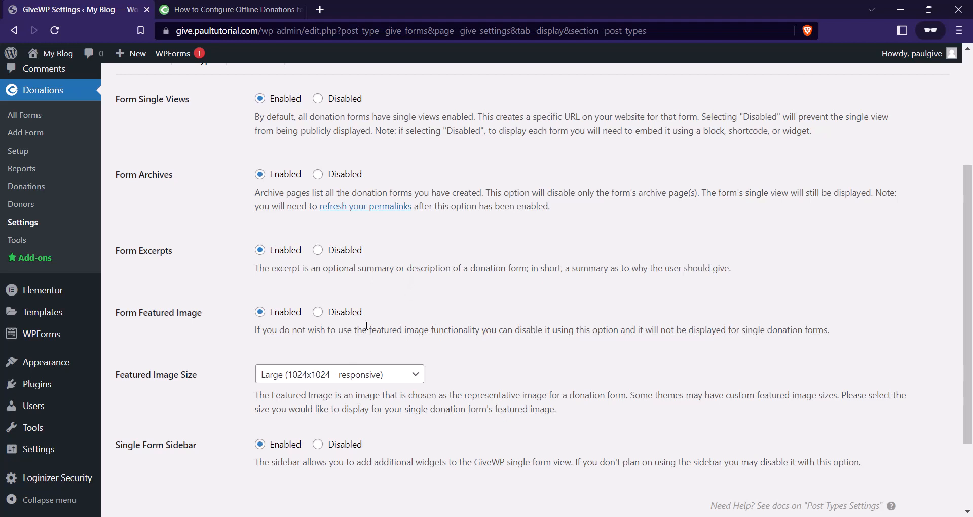
scroll(367, 329, down, 1)
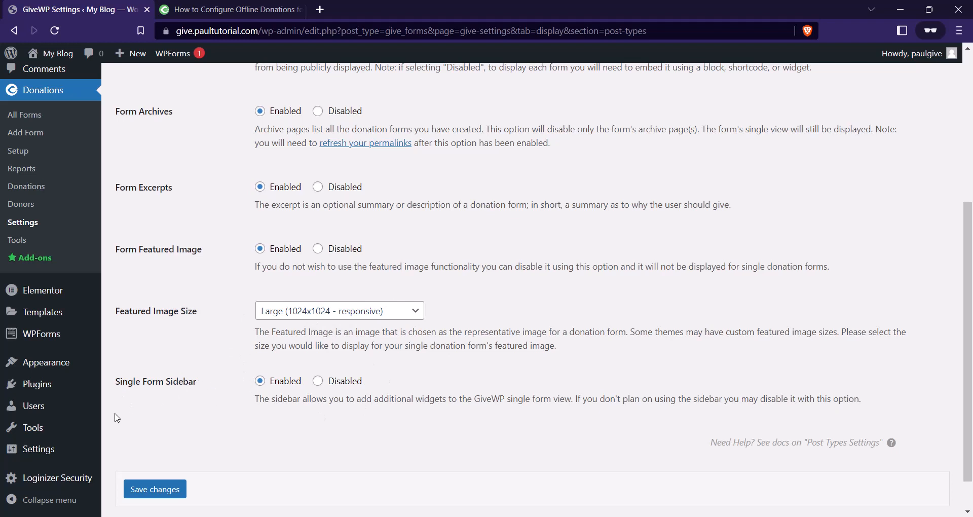
click(319, 382)
click(168, 491)
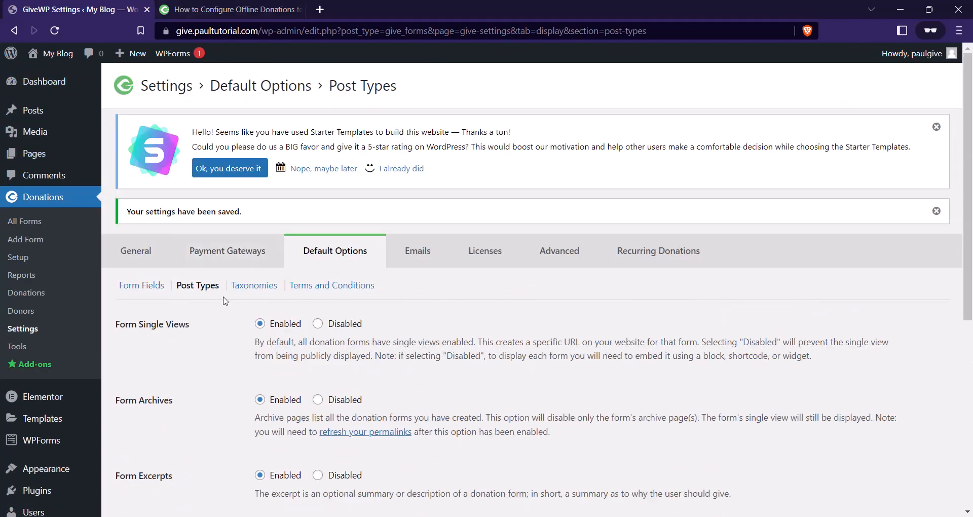
Enable Form Categories under Taxonomies, save, and show the Terms and Conditions section.
click(253, 288)
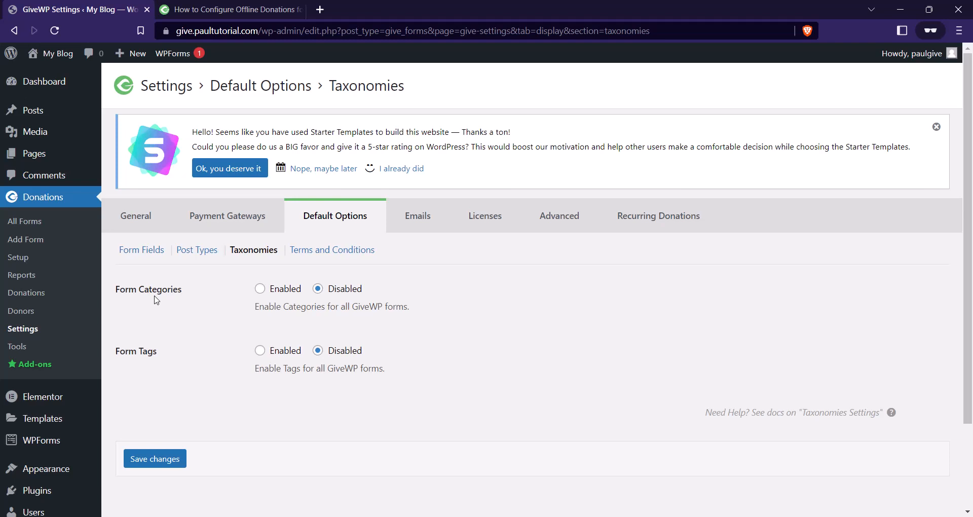
click(260, 288)
click(169, 463)
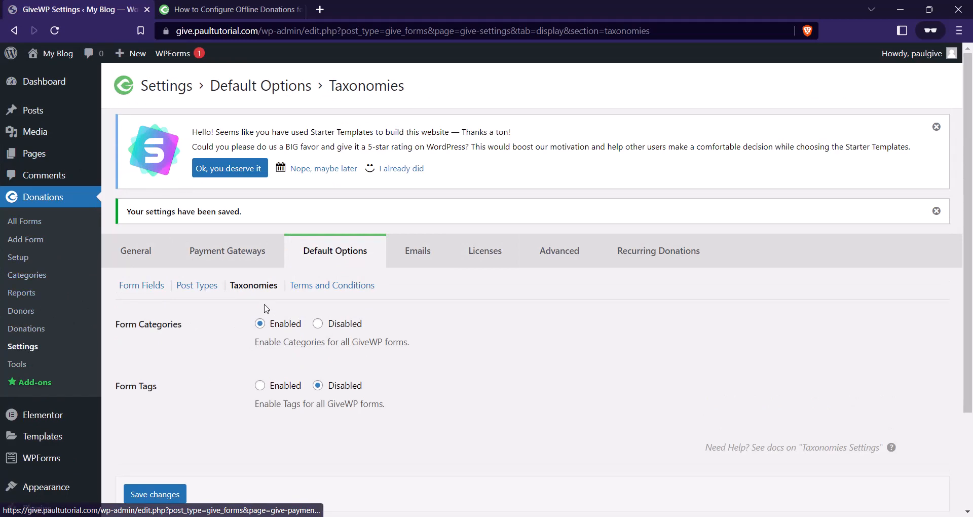
click(324, 287)
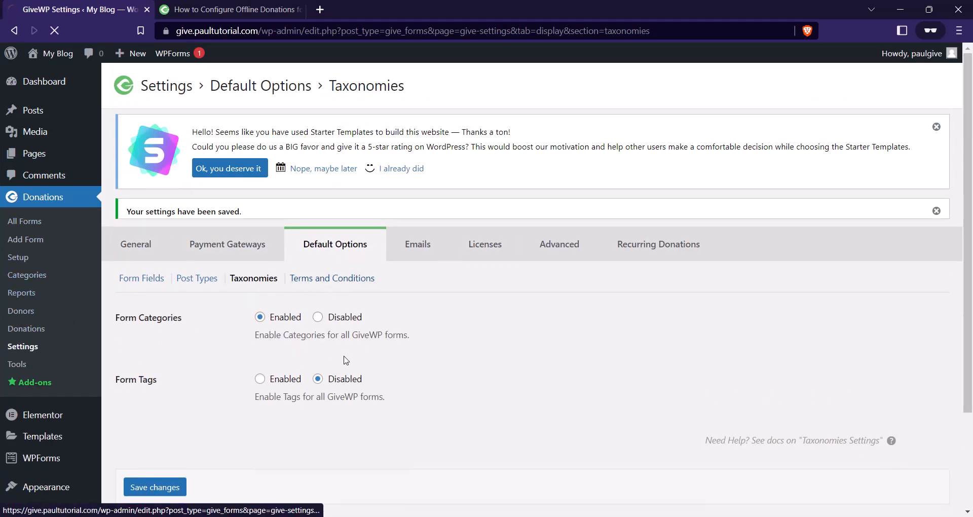
scroll(282, 274, down, 1)
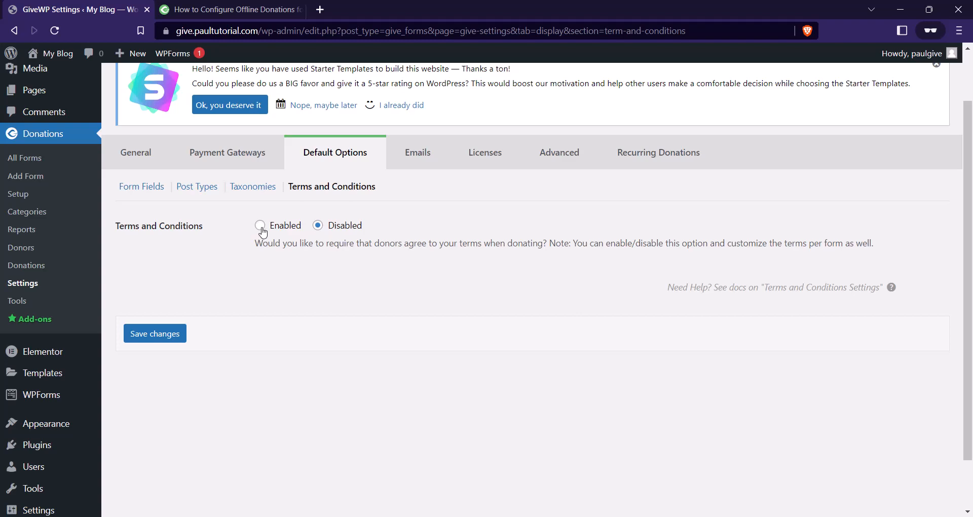
Enable Terms and Conditions, keeping the 'Agree to Terms?' label and default text, and save.
click(260, 227)
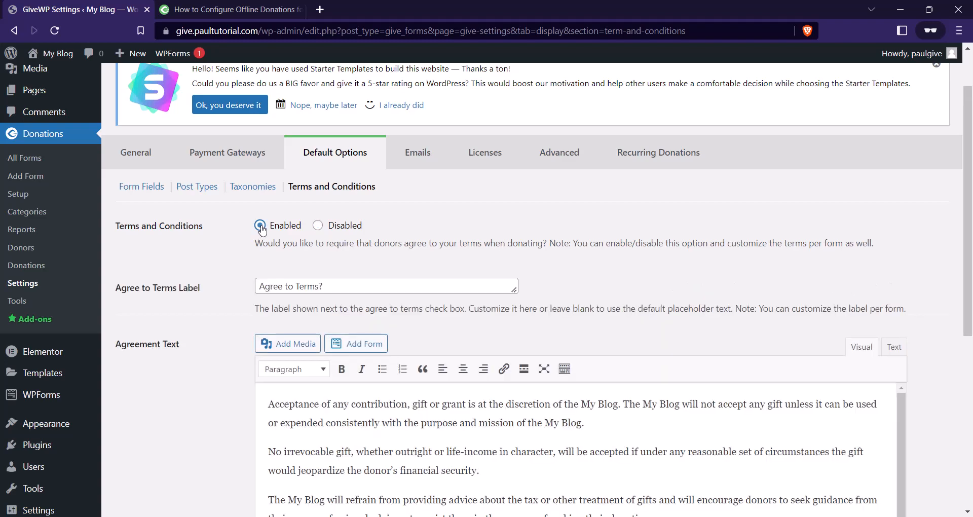
scroll(330, 253, down, 1)
scroll(340, 238, down, 5)
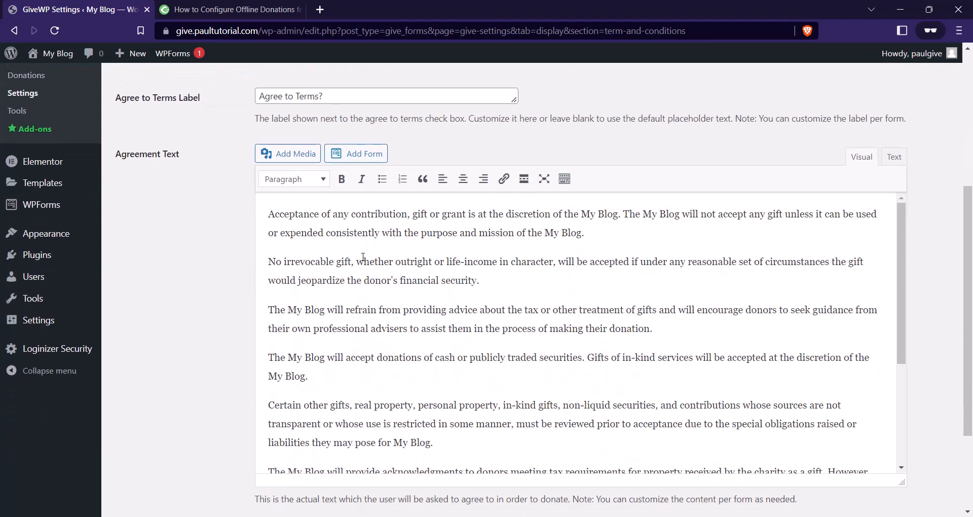
scroll(385, 253, up, 3)
scroll(431, 278, down, 6)
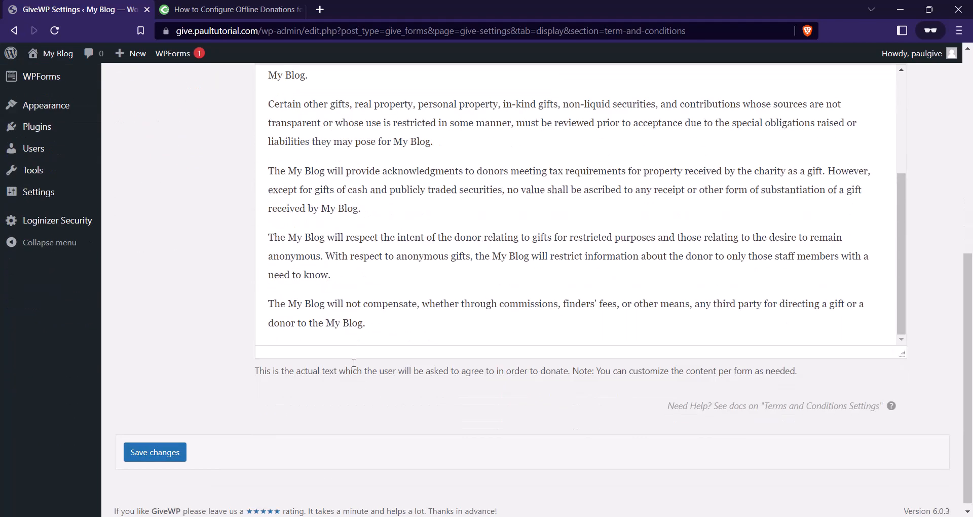
scroll(398, 320, up, 10)
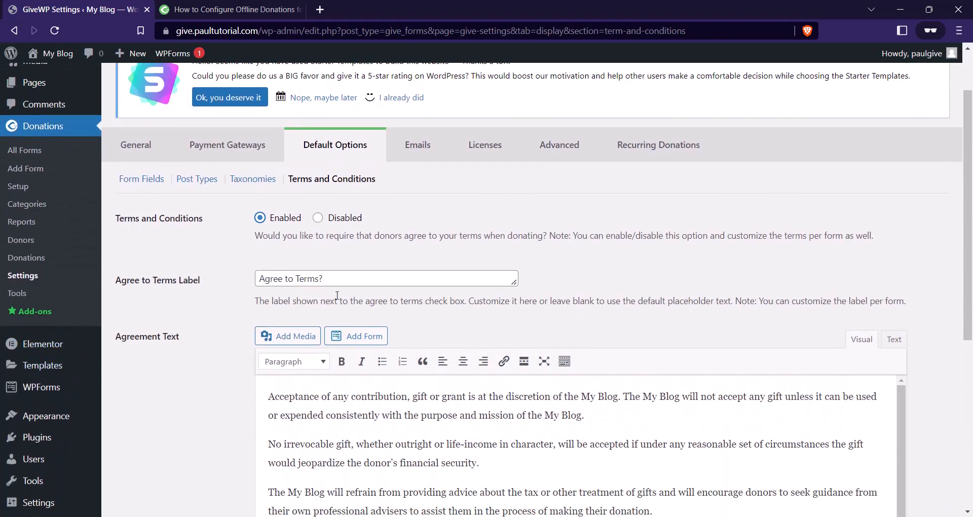
scroll(308, 370, down, 3)
scroll(373, 287, up, 1)
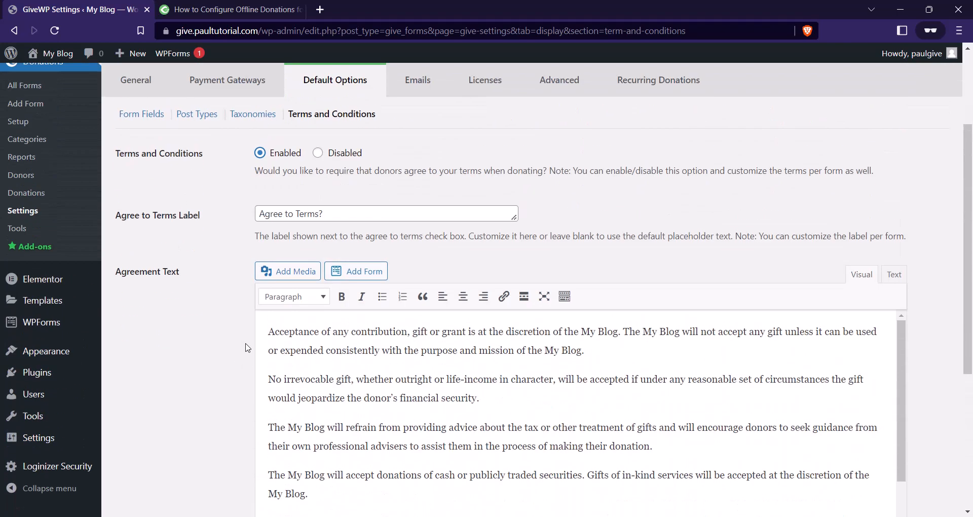
scroll(374, 348, down, 4)
scroll(164, 412, down, 5)
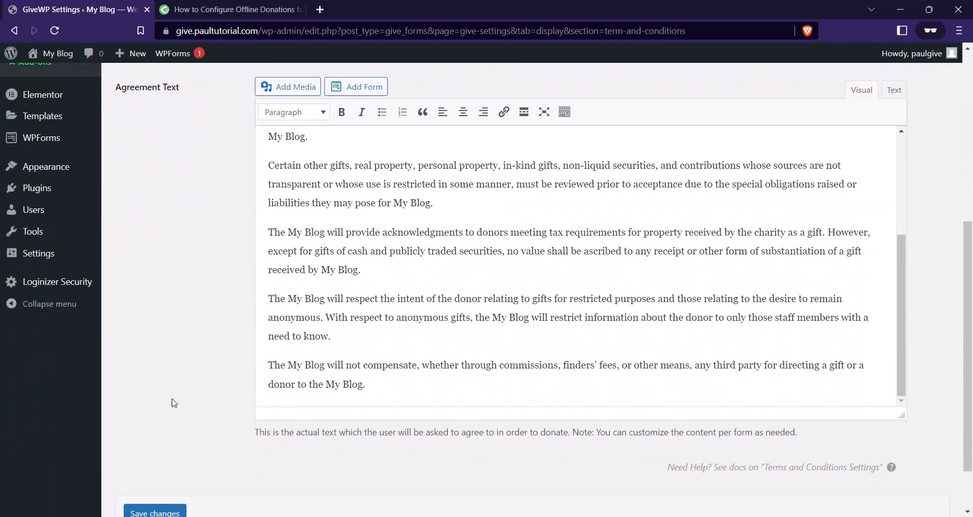
click(172, 447)
scroll(206, 420, up, 5)
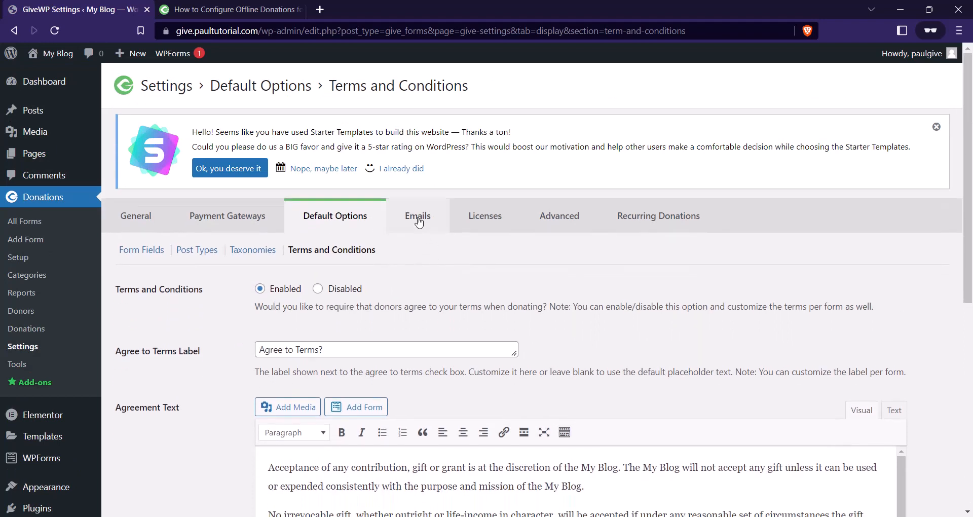
From the Emails list, open the Donation Receipt email settings in a new tab.
click(415, 217)
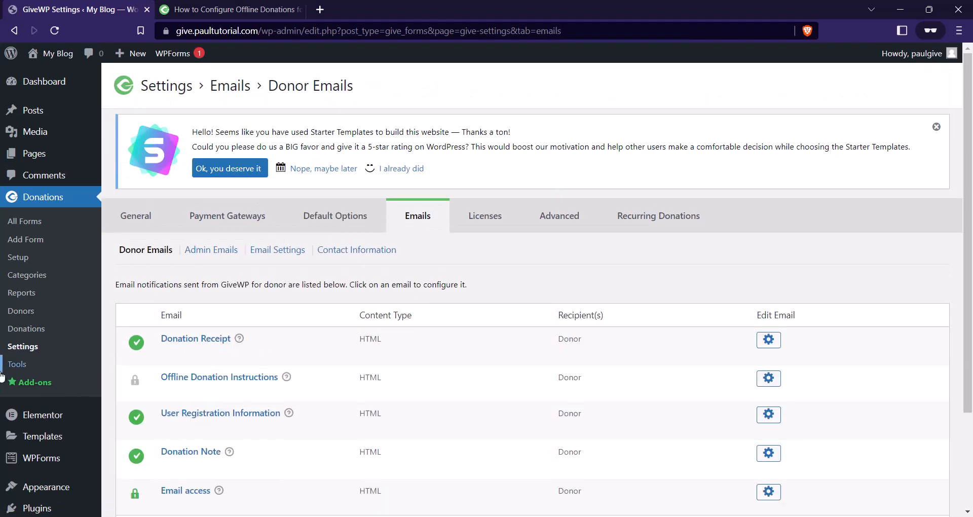
scroll(415, 200, down, 1)
scroll(364, 231, up, 1)
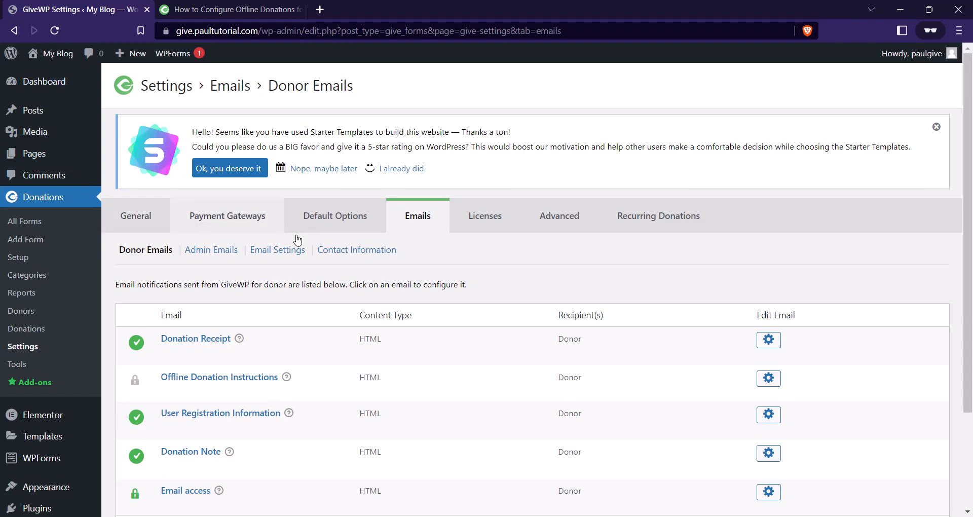
scroll(340, 297, down, 1)
scroll(340, 297, down, 1)
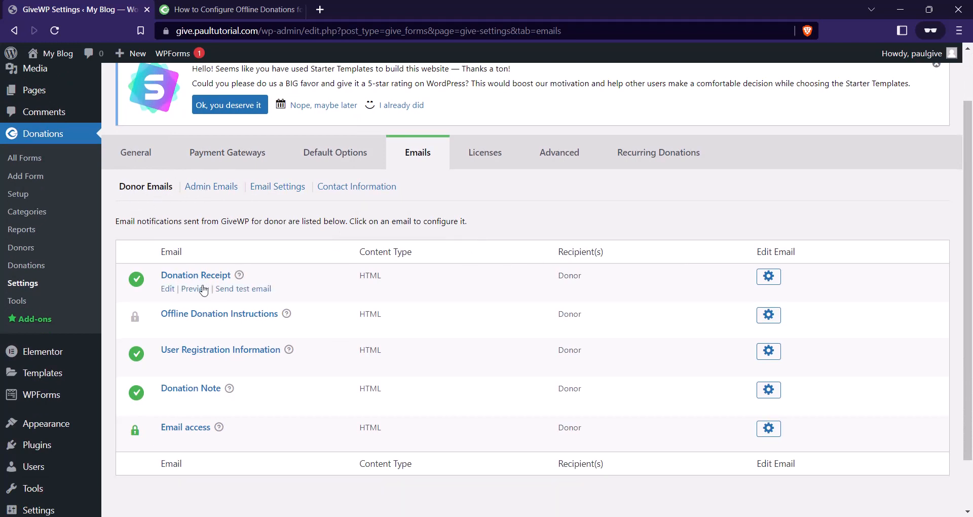
scroll(294, 257, down, 1)
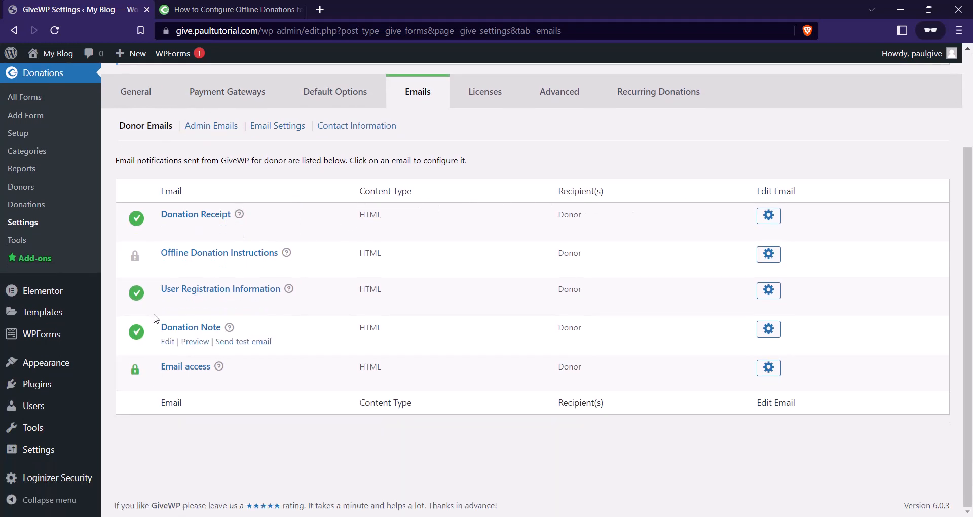
right_click(773, 217)
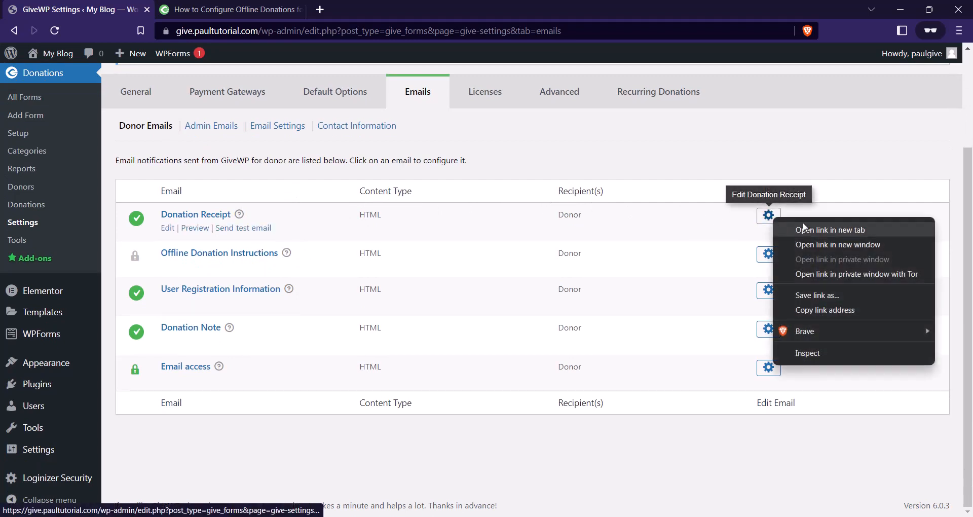
click(814, 229)
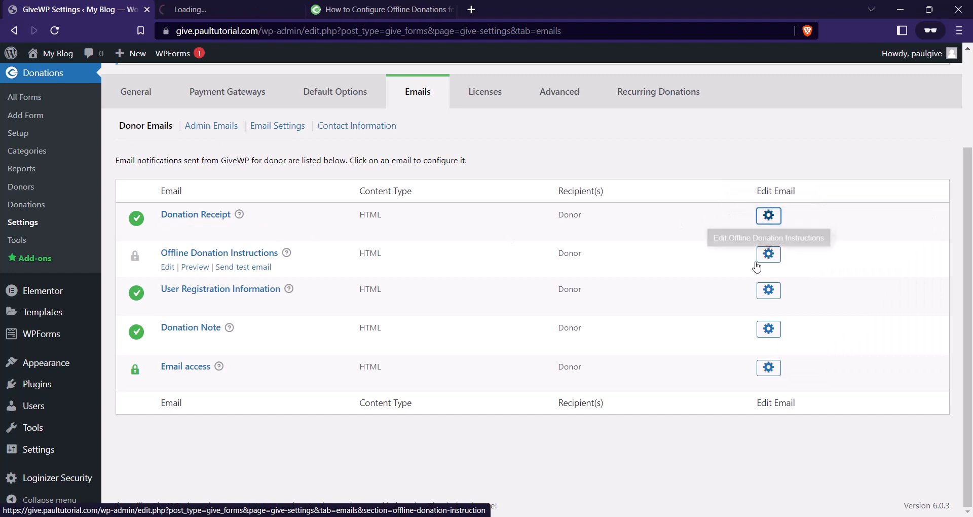
Open User Registration Information and Donation Note settings in new tabs, then view Donation Receipt.
right_click(768, 289)
click(783, 298)
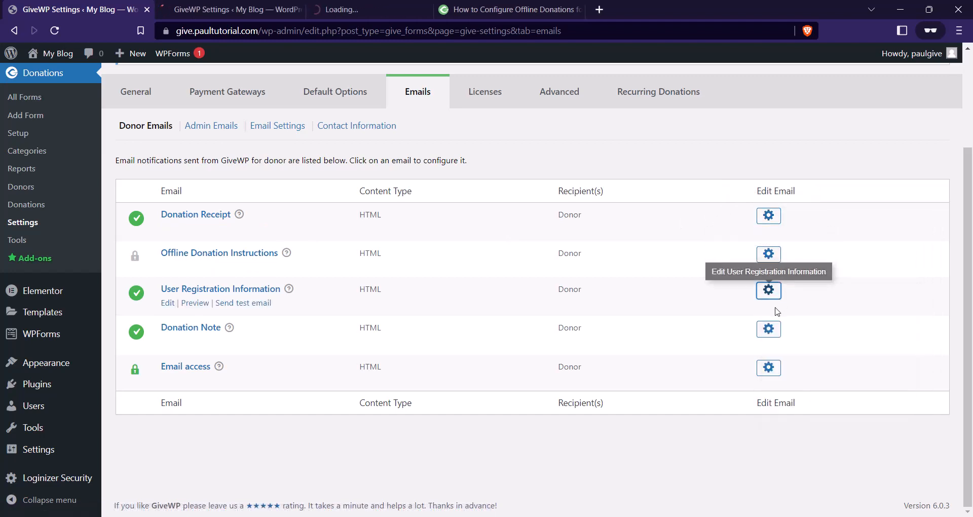
right_click(767, 330)
click(805, 337)
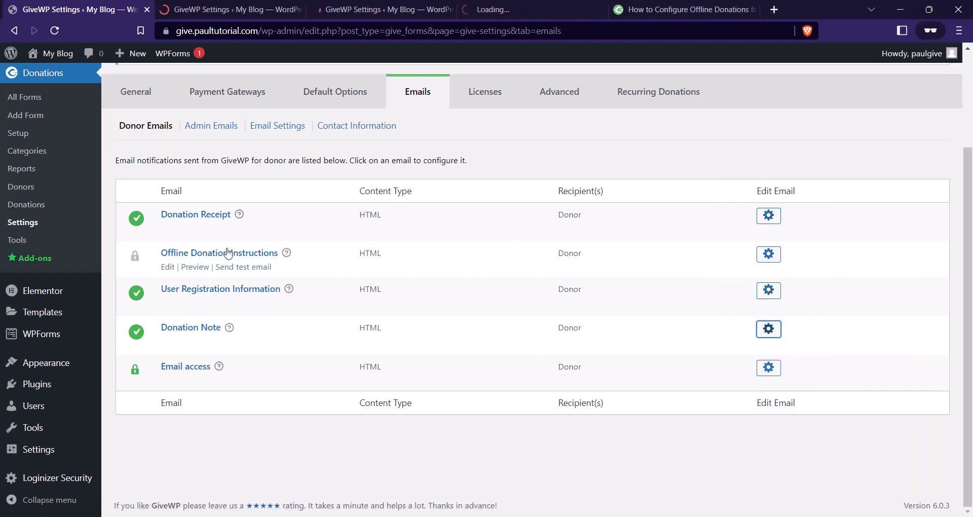
click(213, 9)
scroll(437, 218, down, 3)
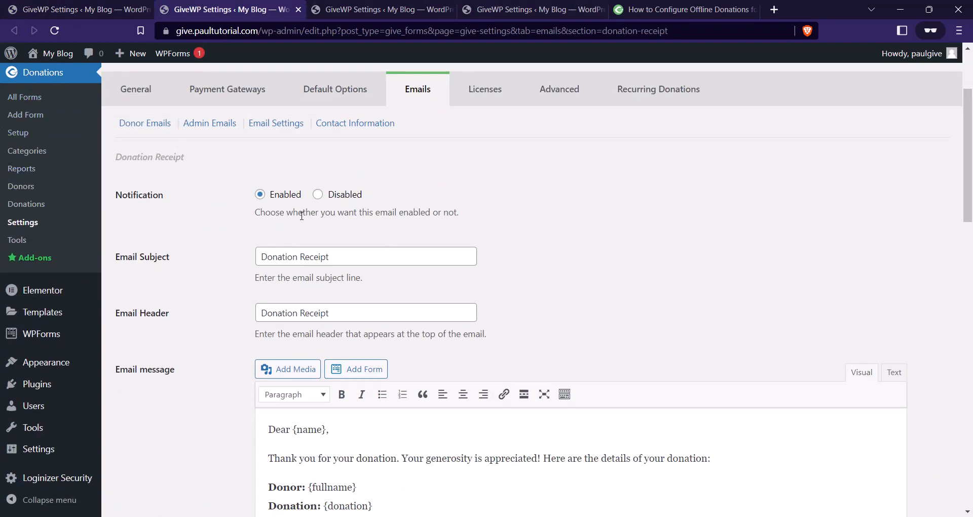
Replace 'Your generosity is appreciated' with 'We really appreciate your help' in the receipt message.
scroll(245, 198, down, 2)
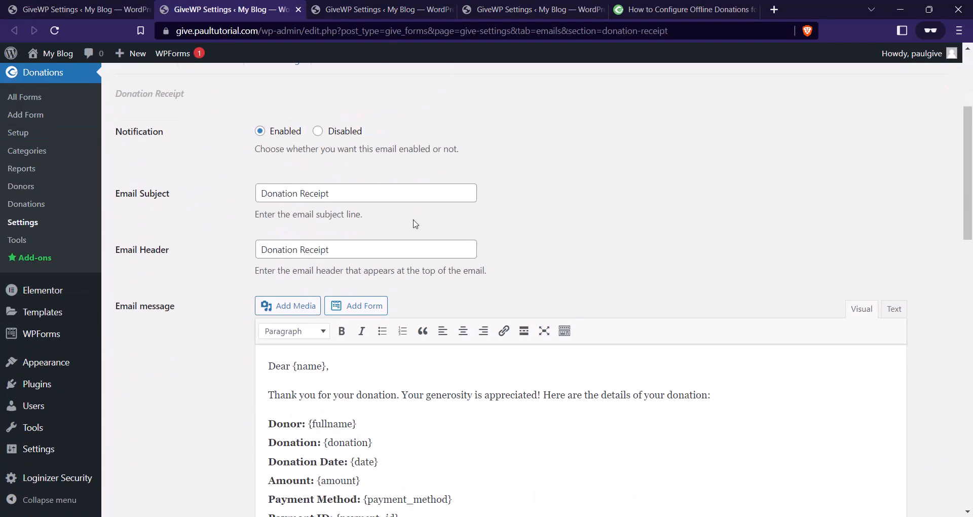
scroll(218, 243, down, 2)
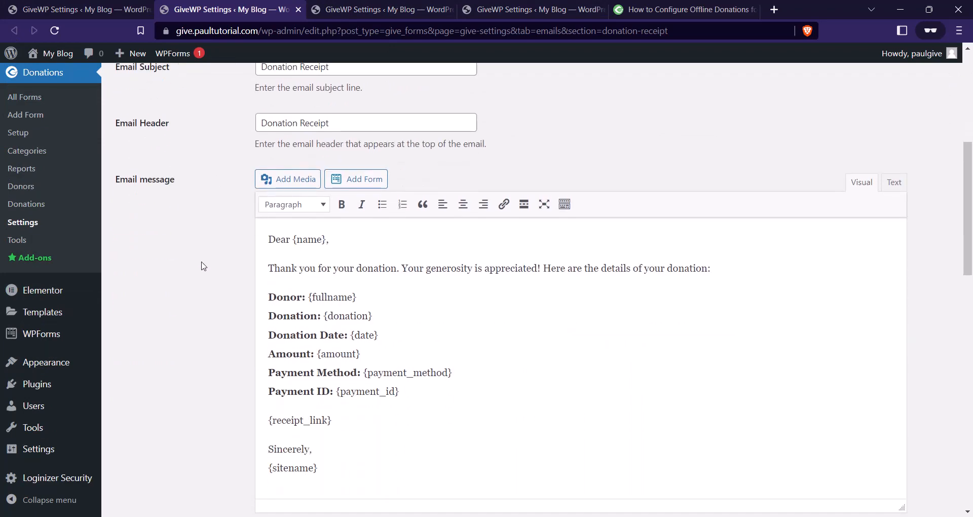
scroll(330, 298, up, 3)
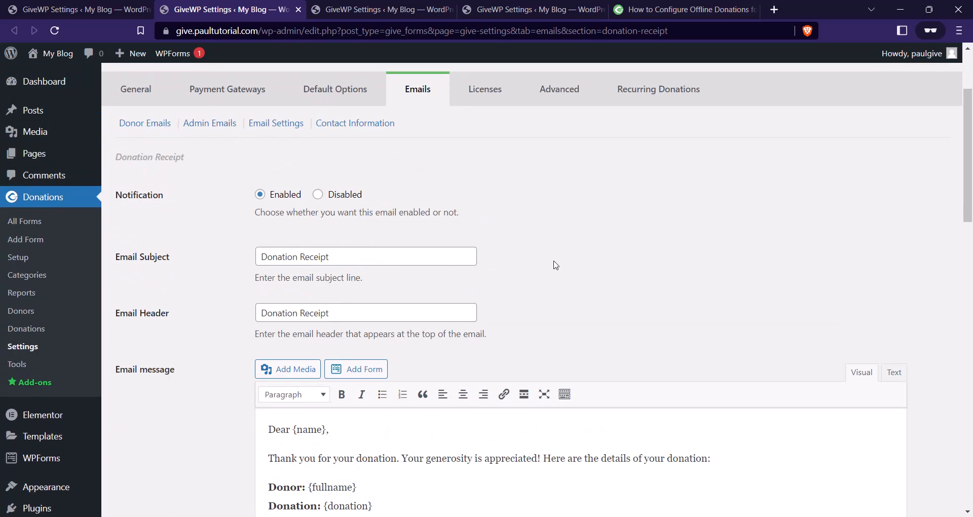
scroll(464, 299, down, 3)
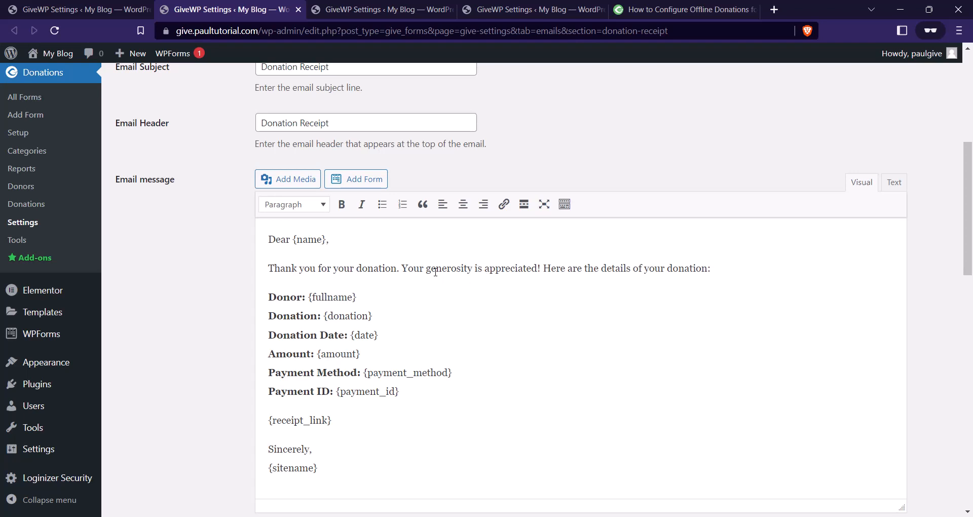
scroll(435, 272, down, 1)
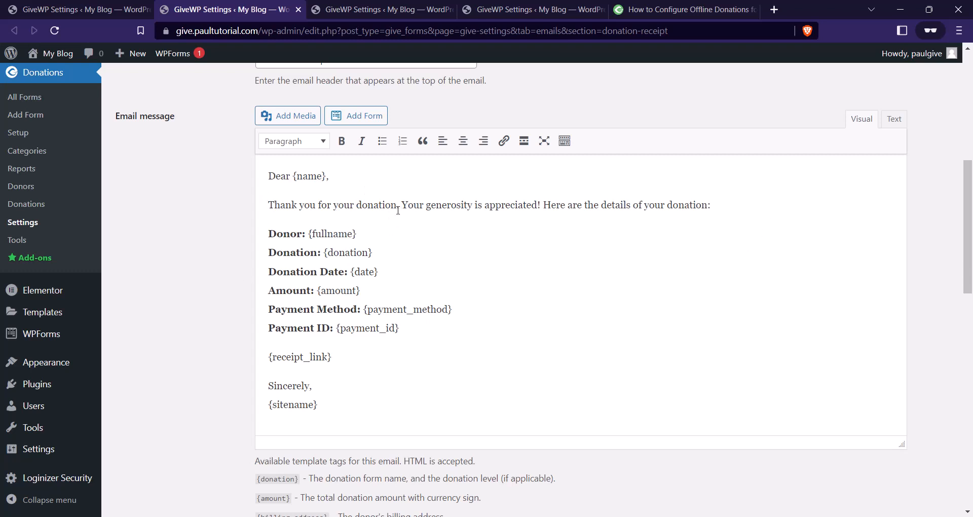
drag(401, 205, 539, 206)
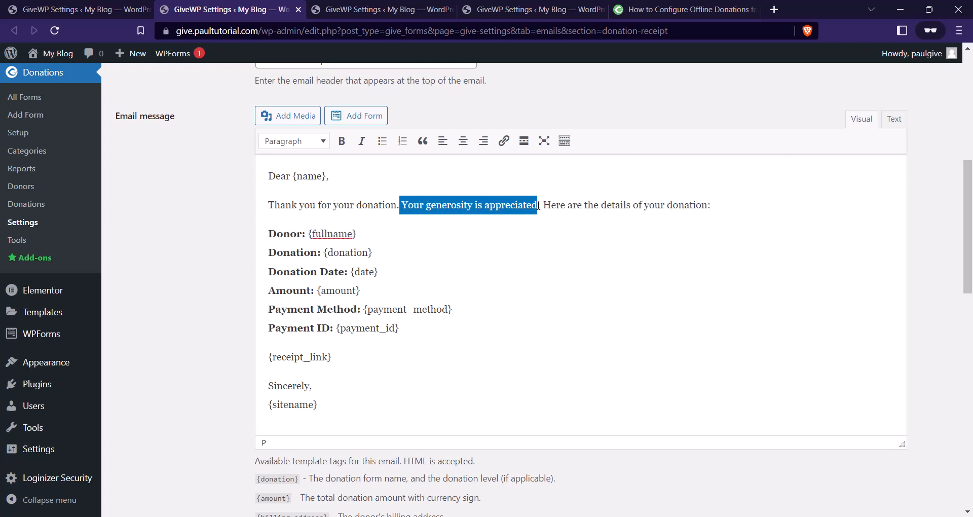
key(BackSpace)
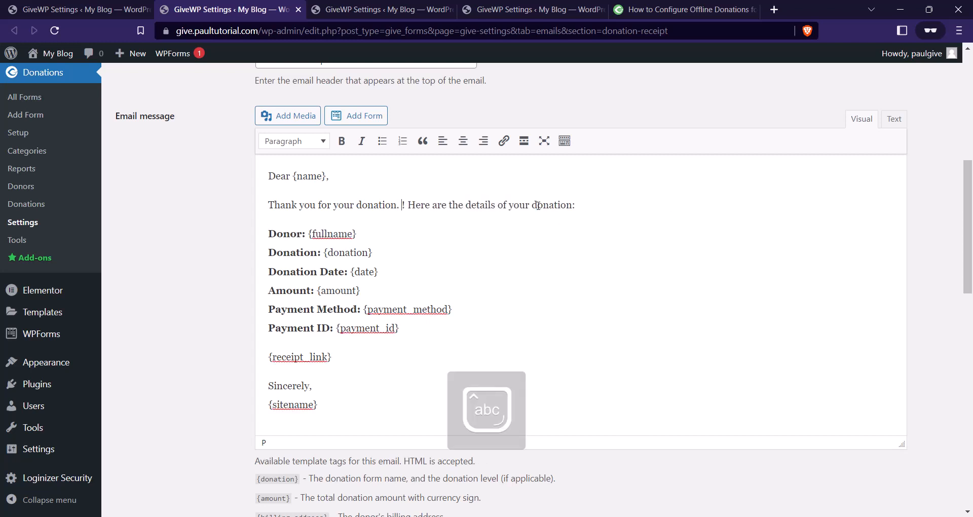
text(w)
key(Caps_Lock)
text(E AP)
key(BackSpace)
key(BackSpace)
key(BackSpace)
key(BackSpace)
key(BackSpace)
key(Caps_Lock)
text(We really)
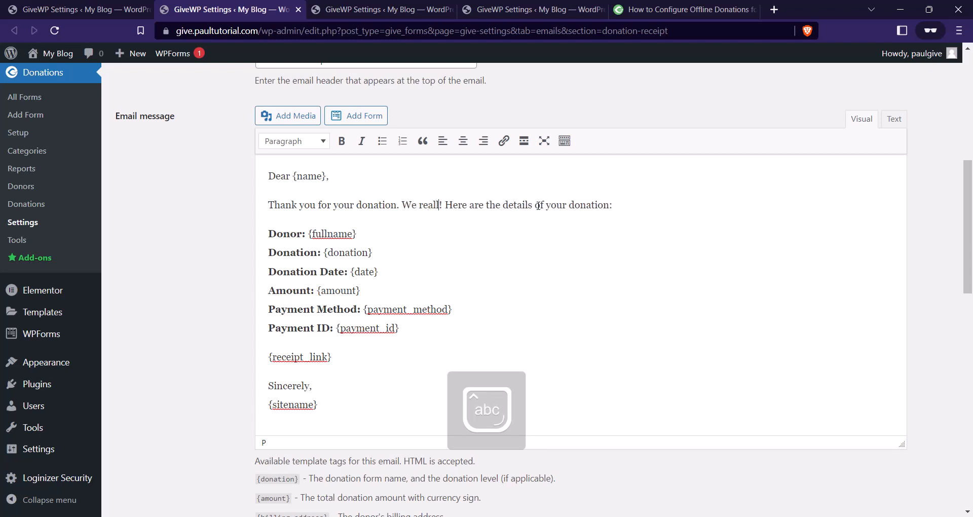
text( apprecia)
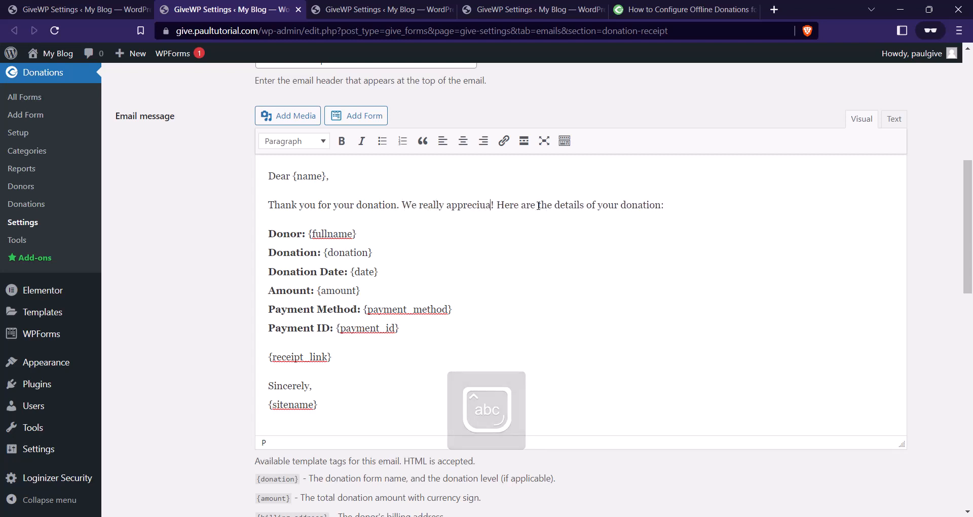
text(te your he)
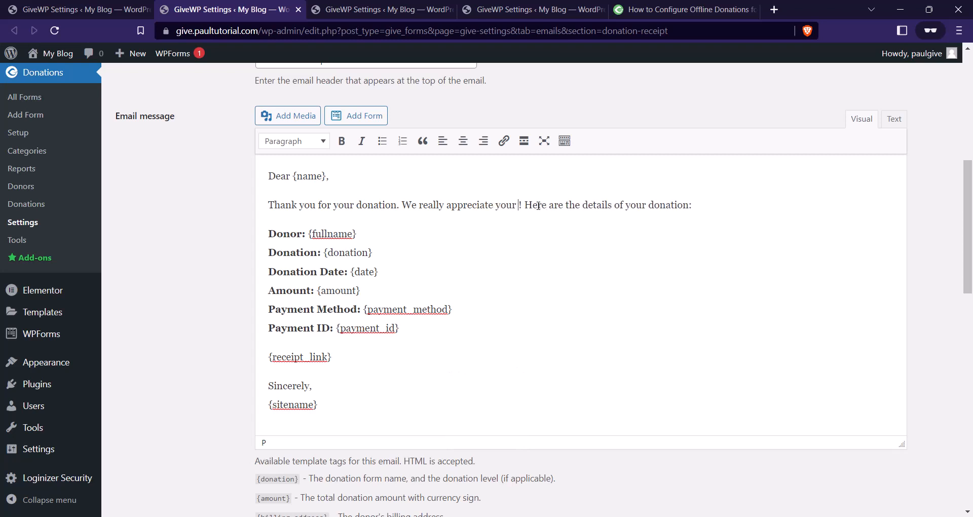
text(lp)
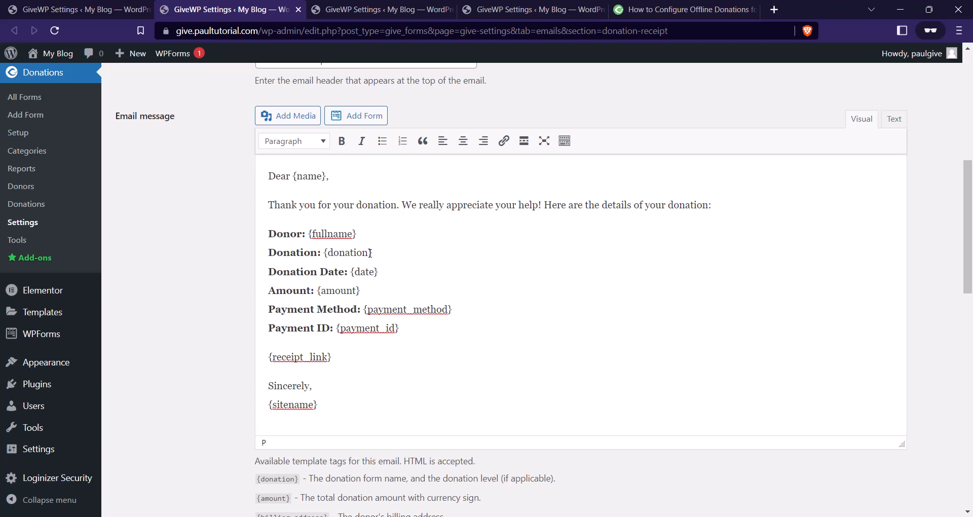
scroll(327, 216, down, 1)
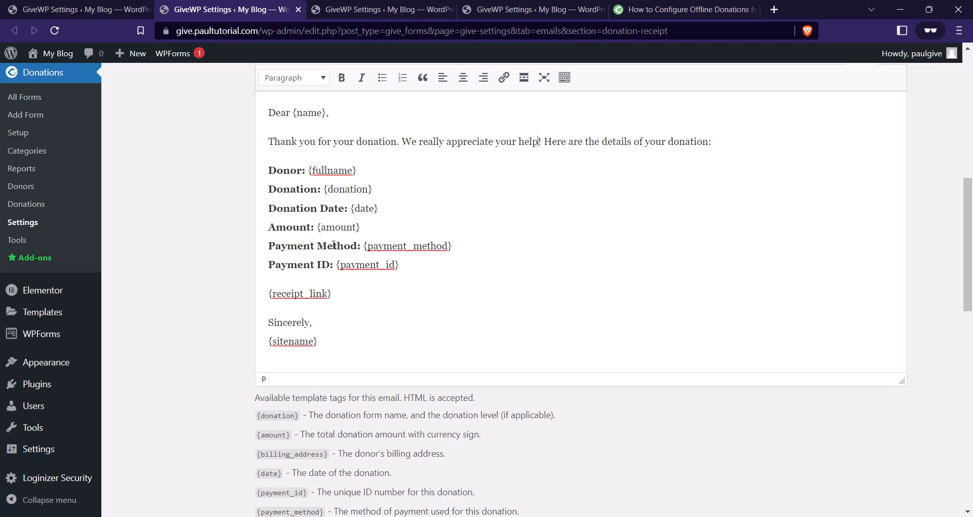
scroll(334, 245, down, 2)
scroll(355, 282, up, 1)
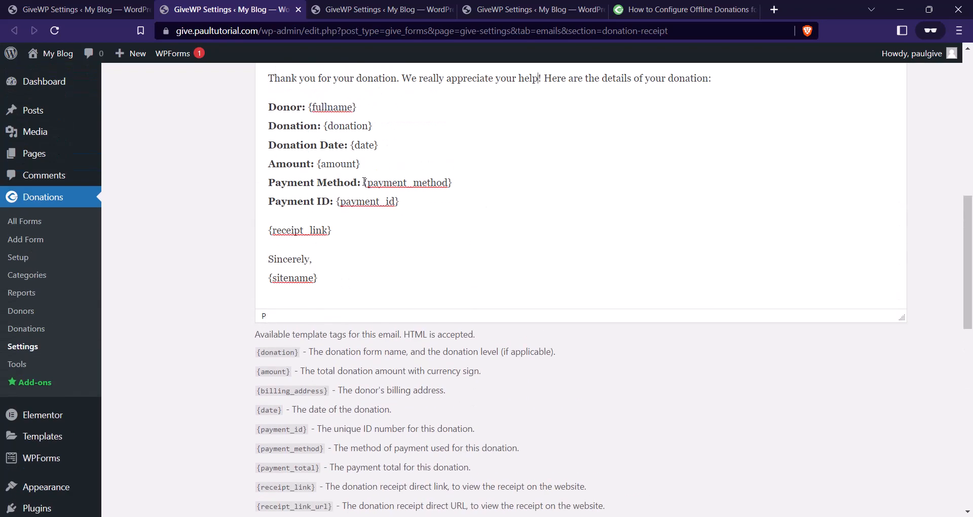
Duplicate the Amount line below itself and relabel the copy 'Billing Address'.
triple_click(285, 163)
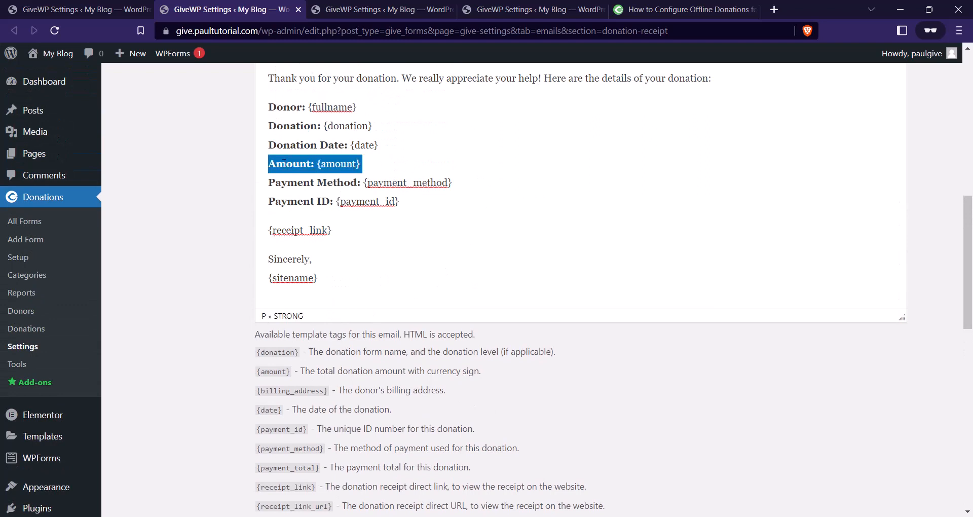
key(ctrl+c)
click(366, 165)
key(Return)
key(ctrl+v)
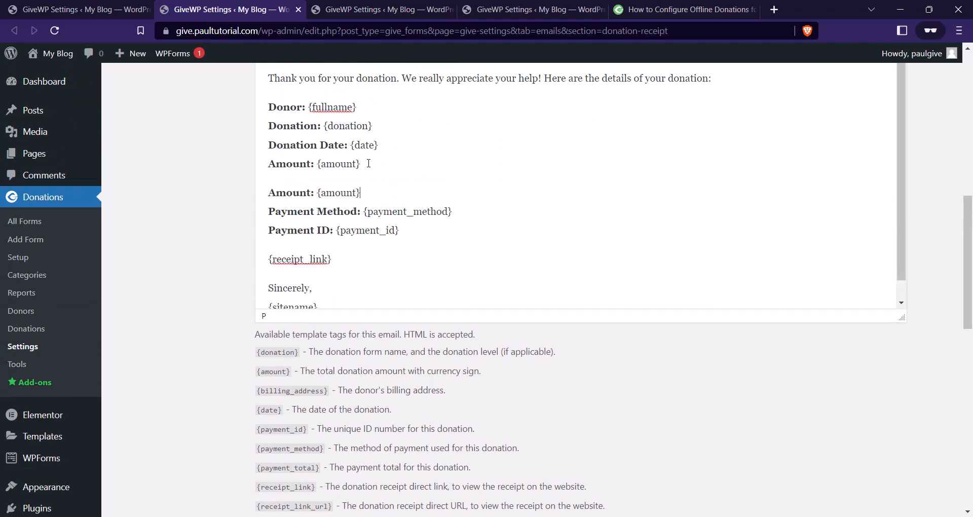
drag(311, 193, 264, 193)
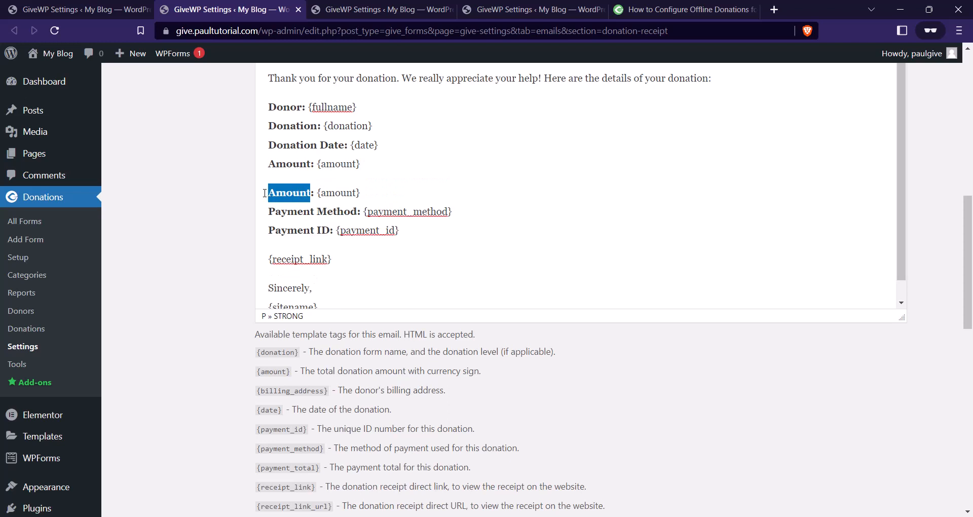
text(Billin)
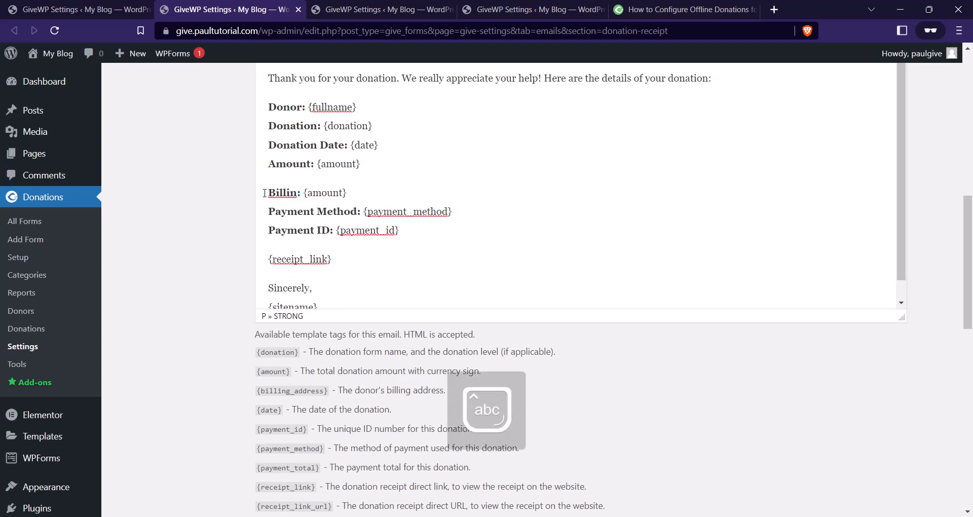
text(g Add)
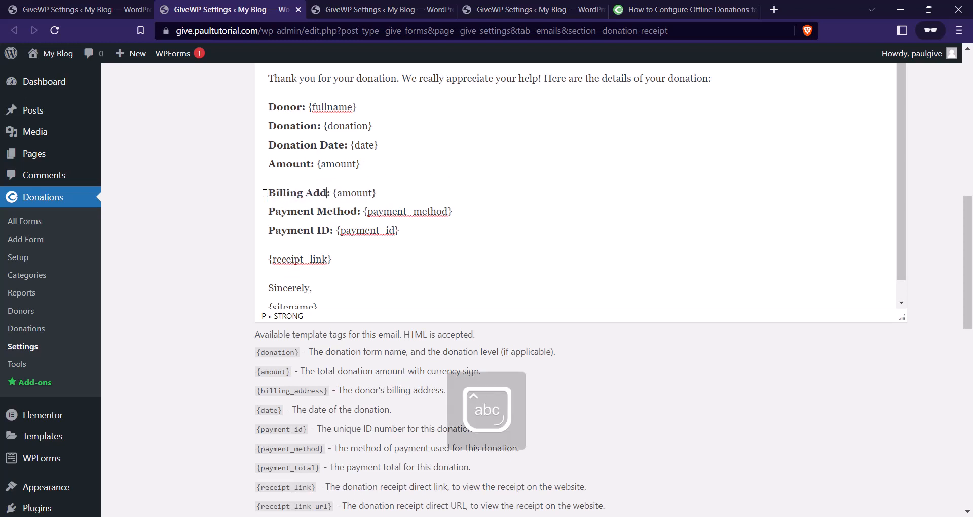
text(ress)
Replace {amount} on the new line with the {billing_address} tag.
scroll(449, 219, down, 1)
scroll(454, 254, down, 3)
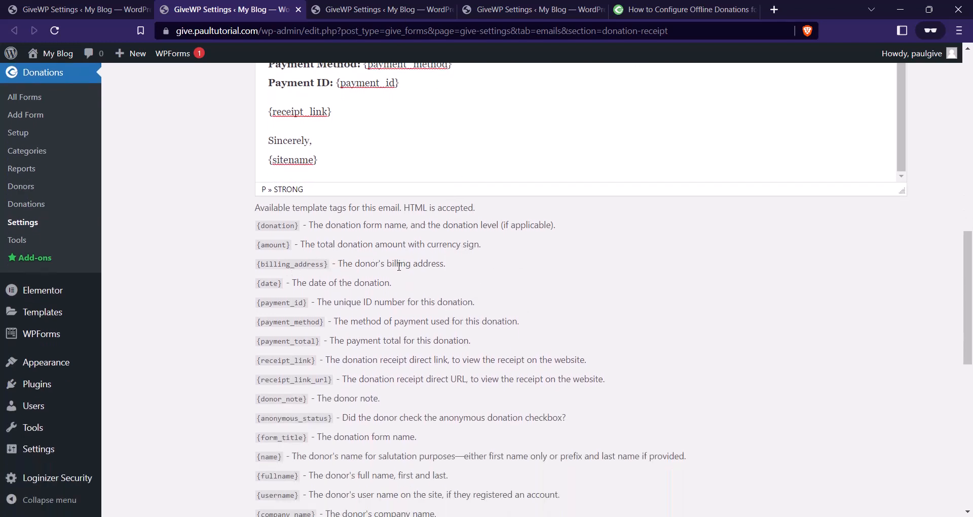
drag(331, 268, 259, 265)
scroll(359, 274, up, 5)
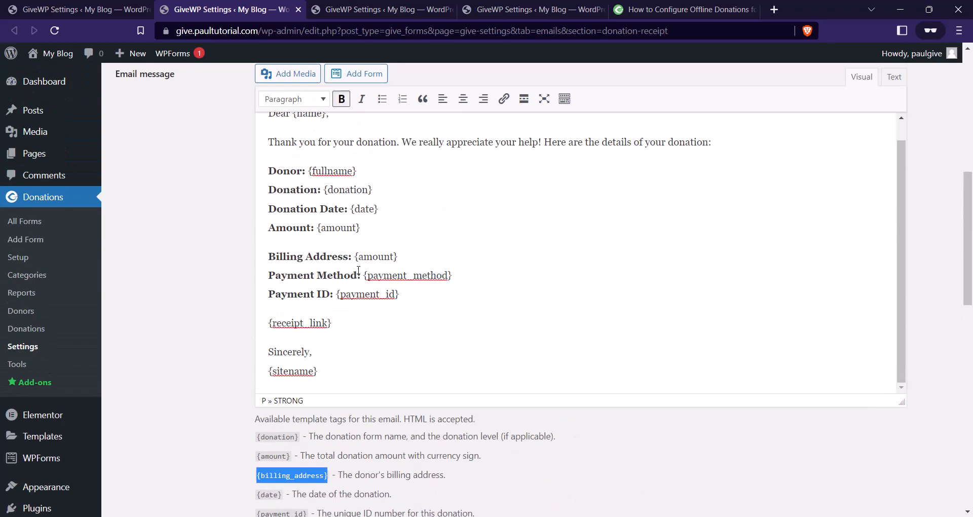
drag(398, 298, 354, 299)
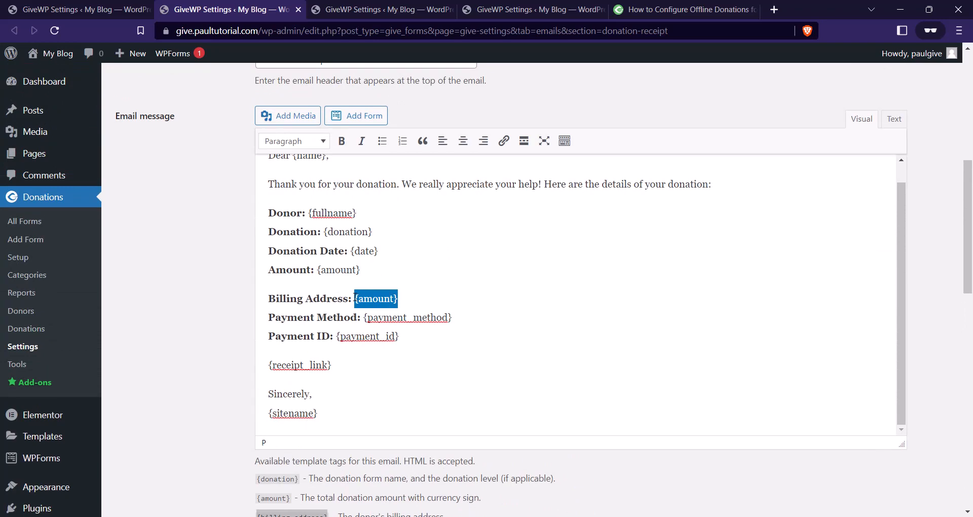
key(ctrl+v)
scroll(390, 355, down, 3)
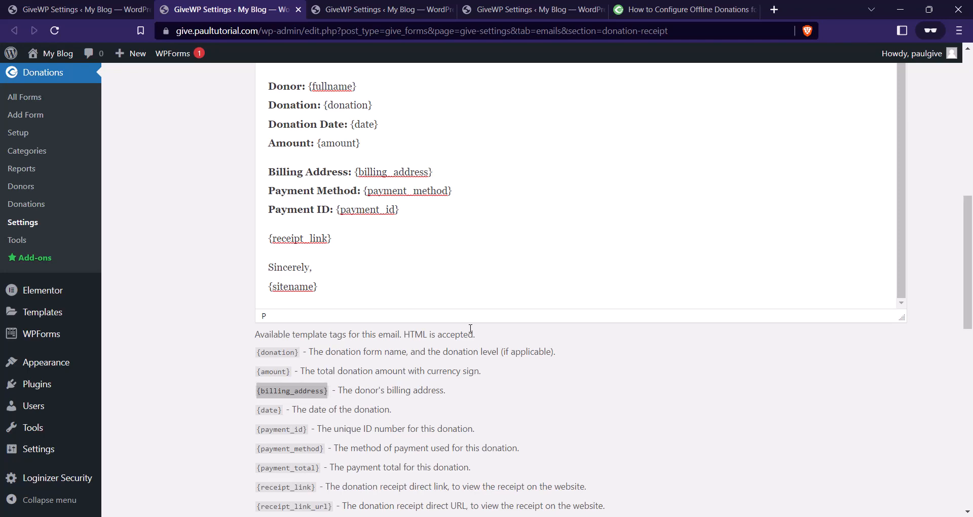
Save the edited Donation Receipt settings, then preview the receipt email.
scroll(523, 247, down, 5)
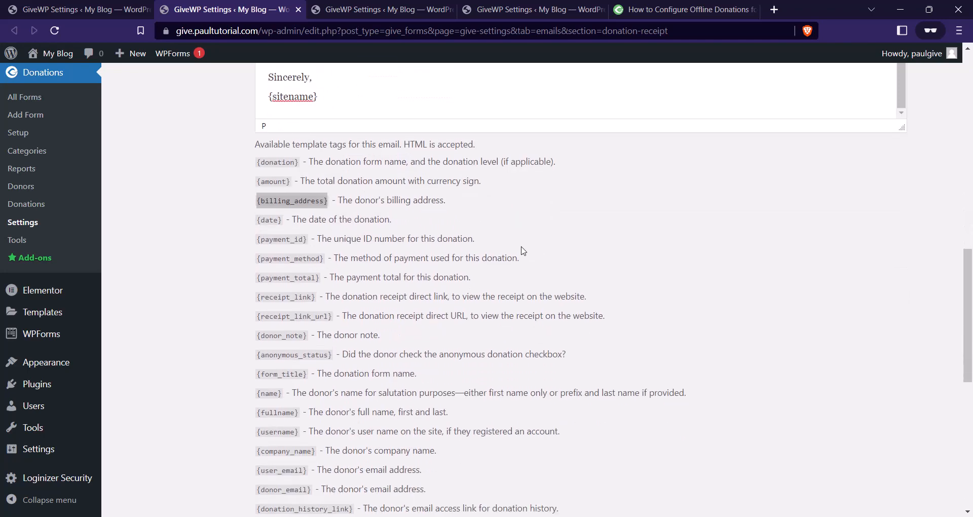
scroll(538, 285, down, 5)
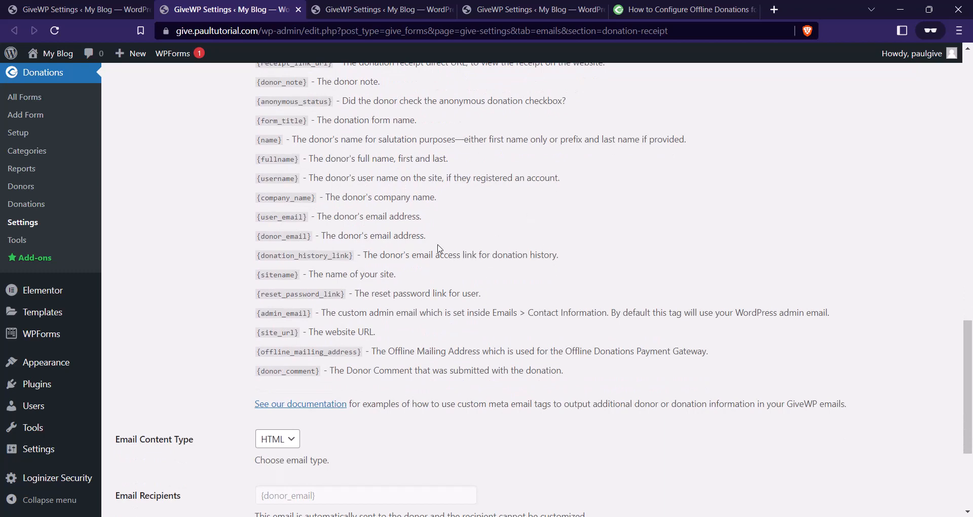
scroll(430, 249, down, 4)
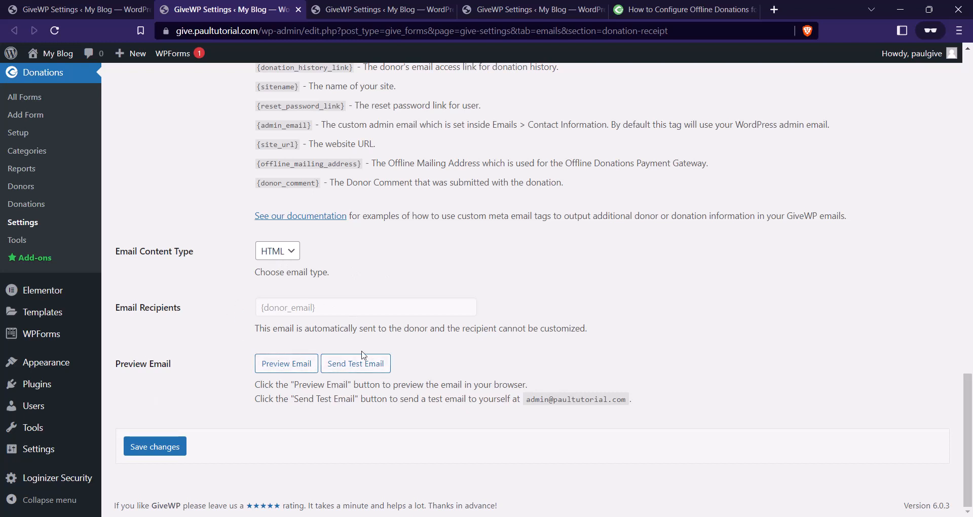
click(163, 448)
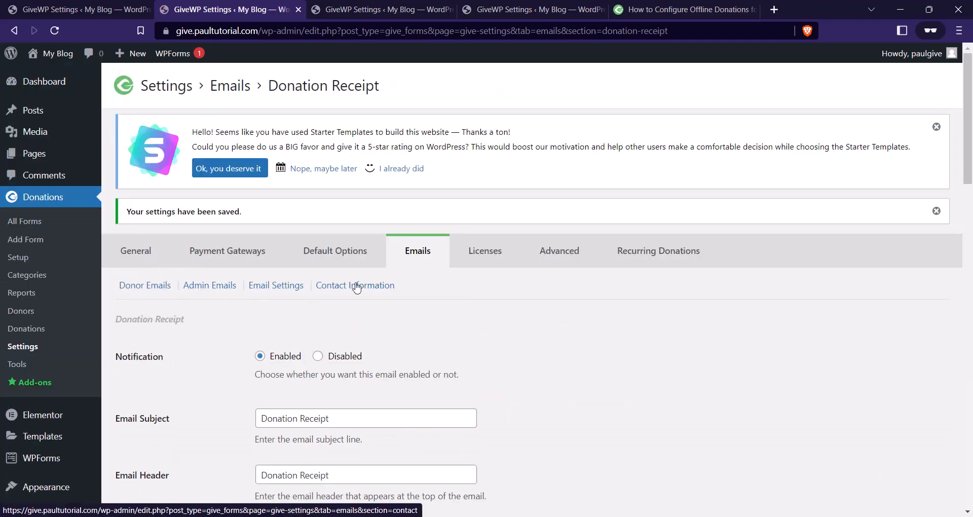
scroll(355, 284, down, 6)
scroll(355, 291, down, 15)
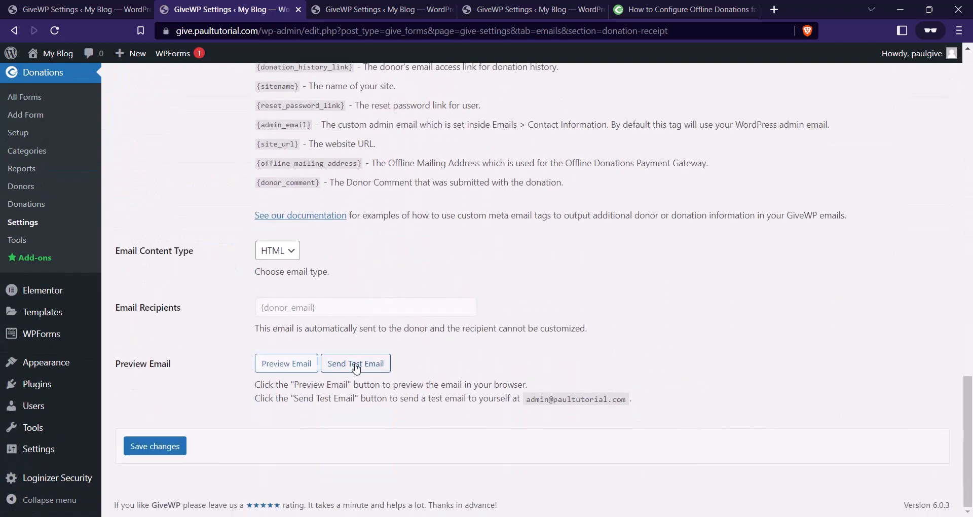
click(299, 364)
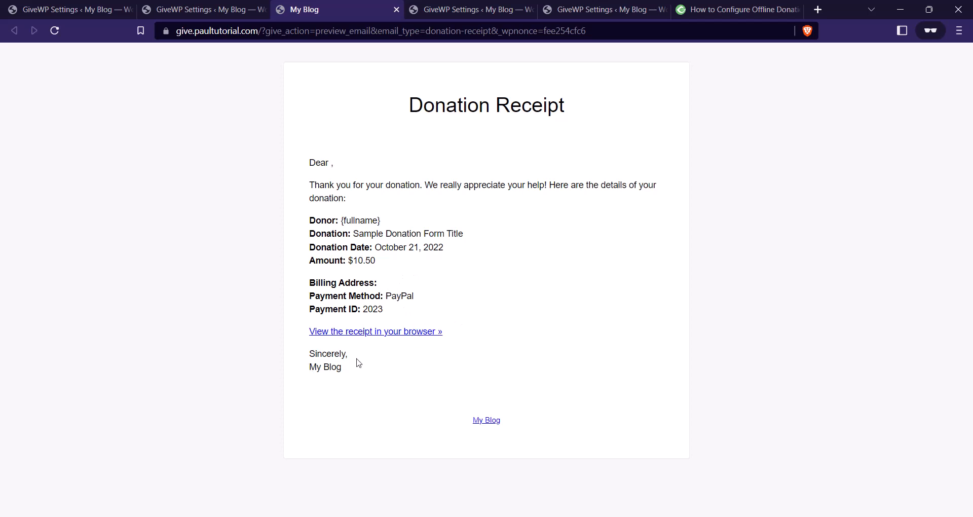
Check the receipt preview, then return to the Donation Receipt settings tab.
drag(356, 371, 300, 371)
click(198, 9)
scroll(369, 300, up, 12)
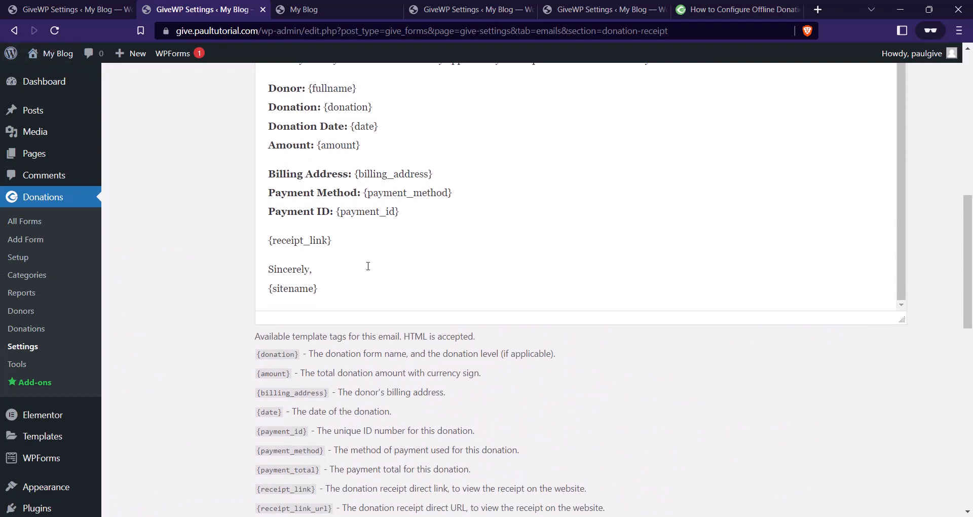
scroll(363, 278, up, 10)
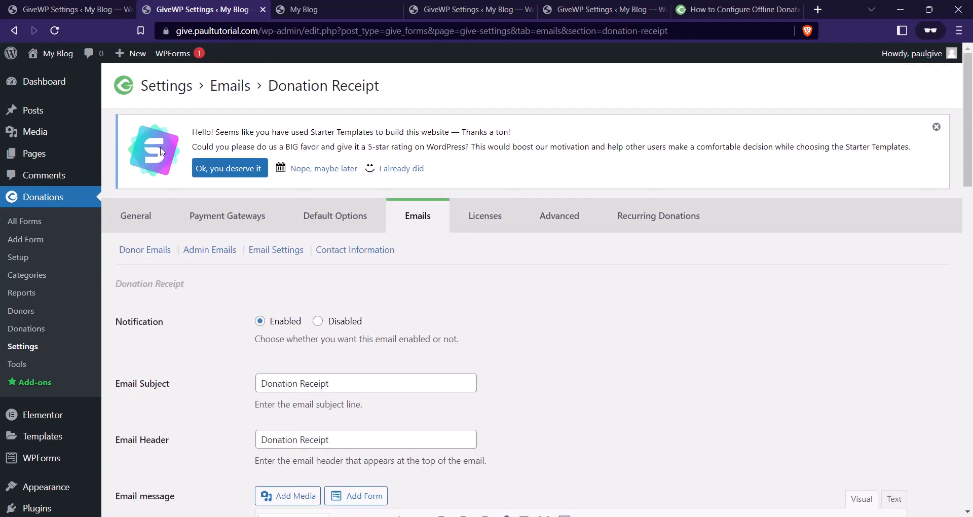
click(457, 9)
scroll(635, 242, down, 1)
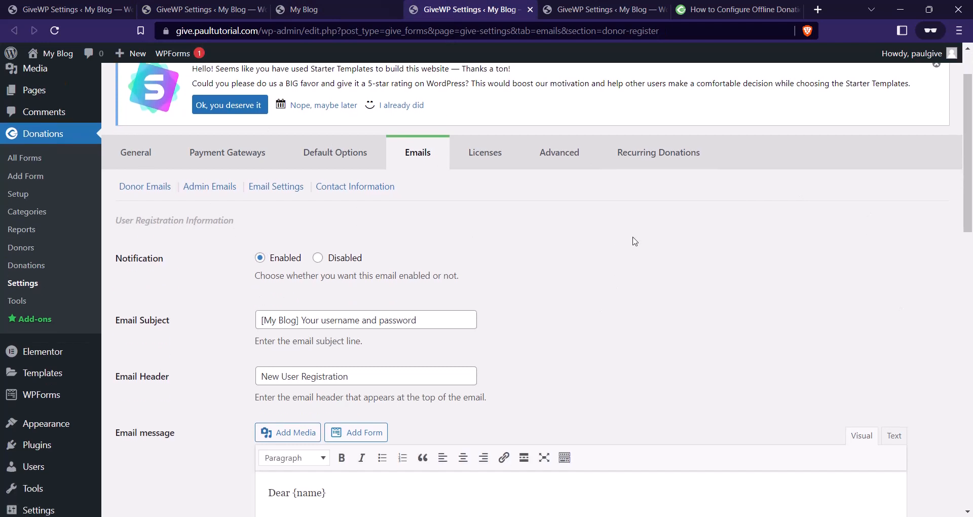
scroll(217, 281, down, 1)
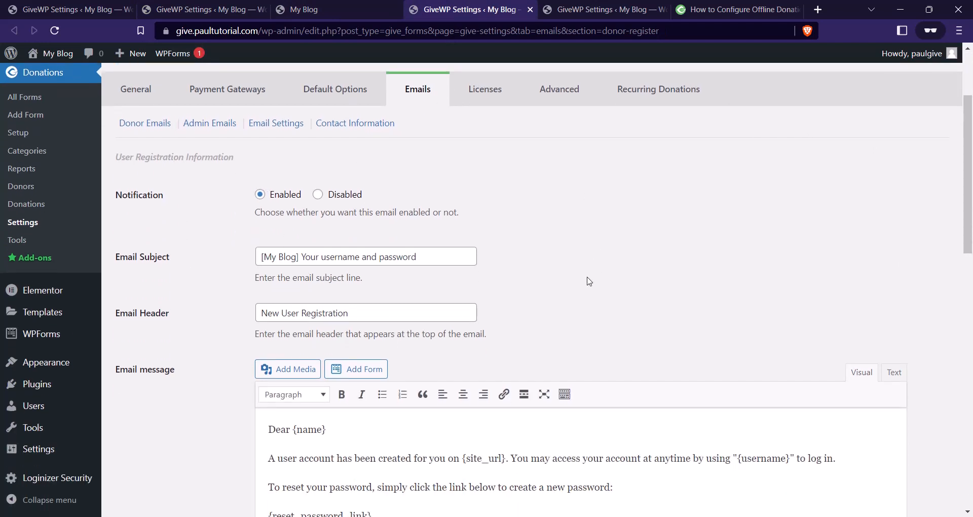
scroll(563, 278, down, 4)
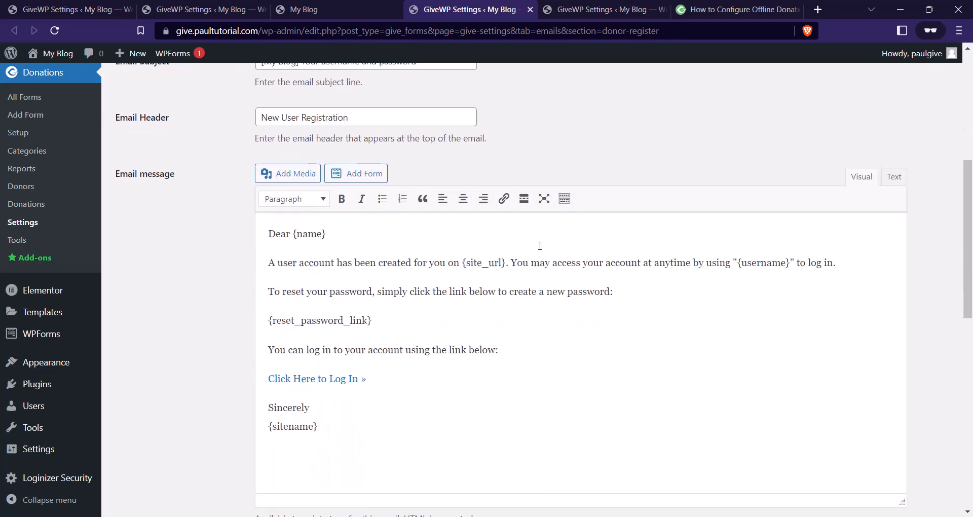
scroll(408, 333, down, 6)
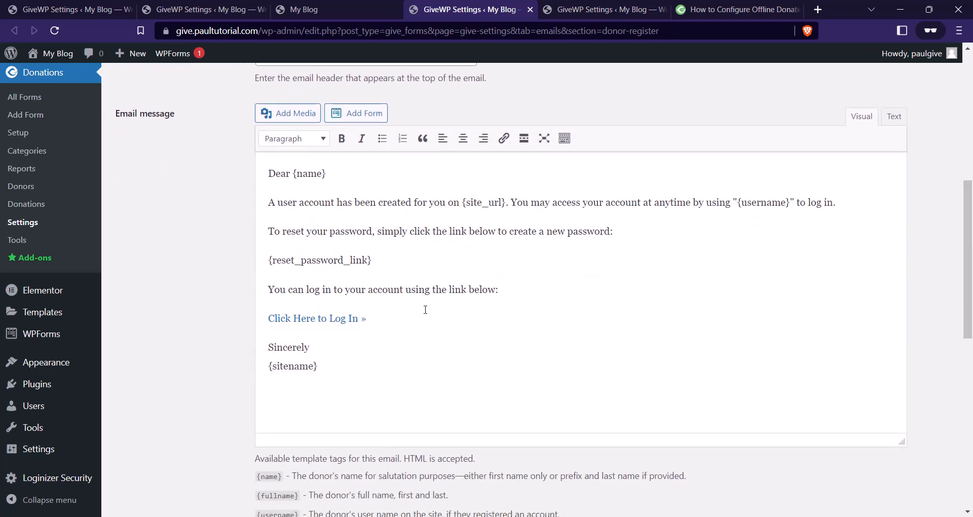
scroll(411, 346, up, 10)
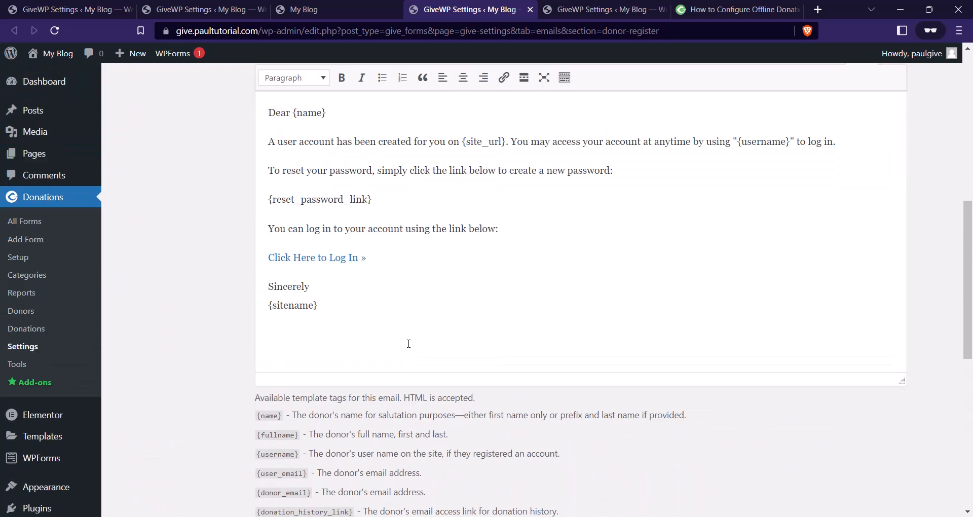
scroll(409, 345, down, 13)
scroll(409, 344, down, 1)
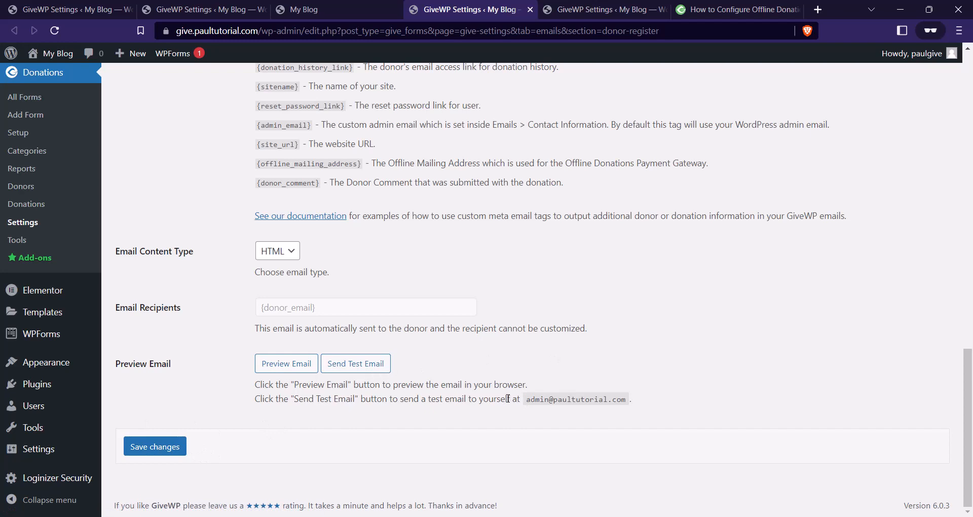
scroll(509, 399, up, 12)
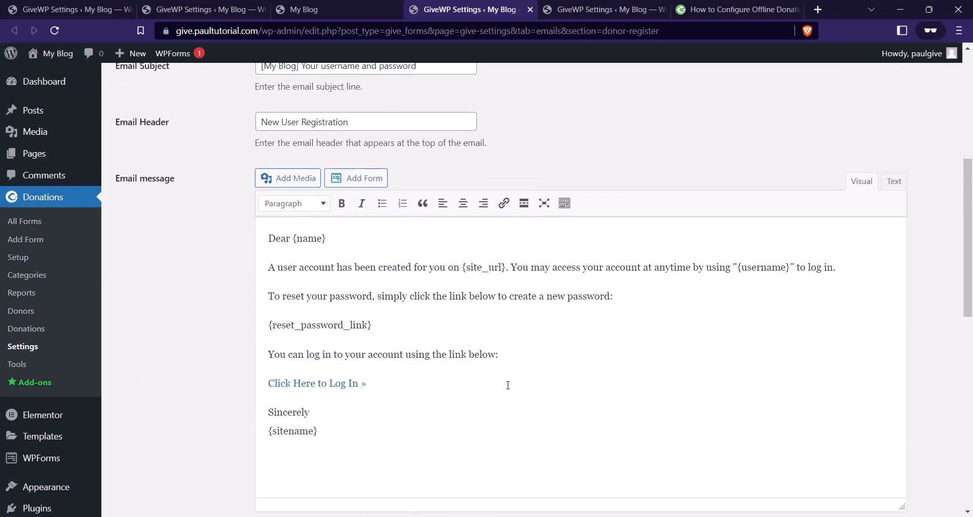
scroll(318, 248, up, 4)
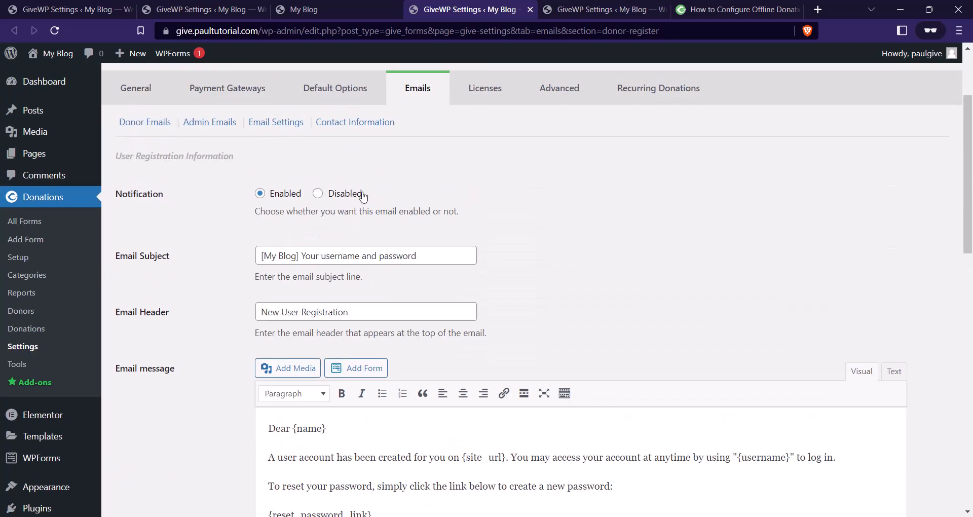
Close the User Registration tab and save the Donation Note email settings unchanged.
click(530, 9)
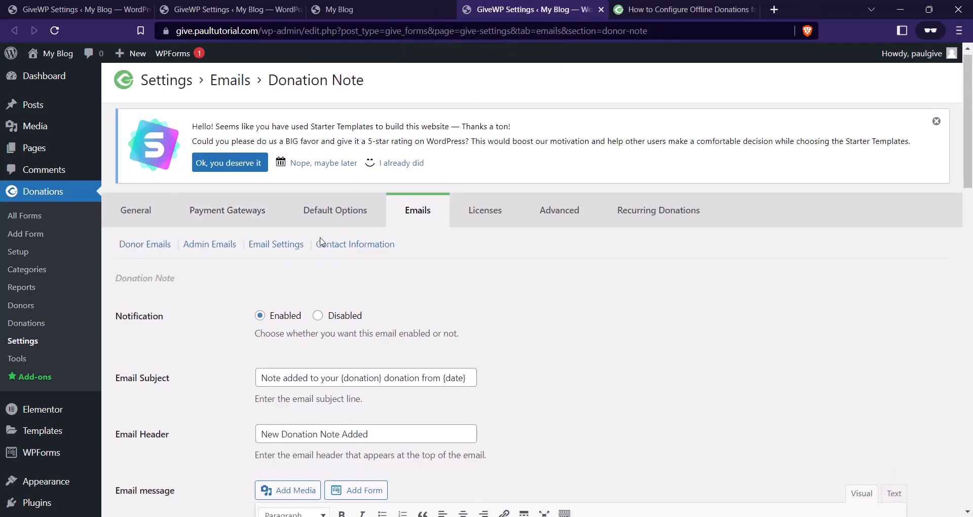
scroll(317, 242, down, 1)
scroll(419, 230, down, 1)
scroll(617, 181, down, 2)
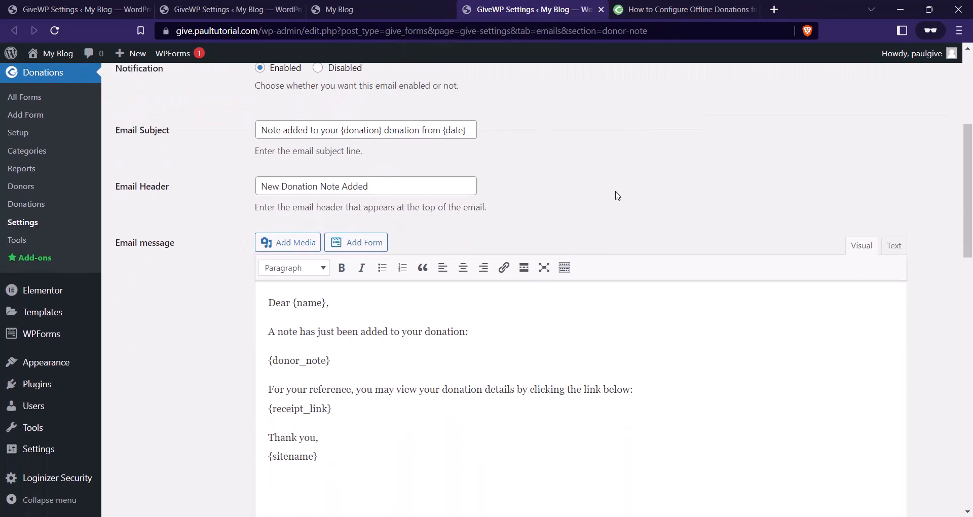
scroll(503, 257, up, 1)
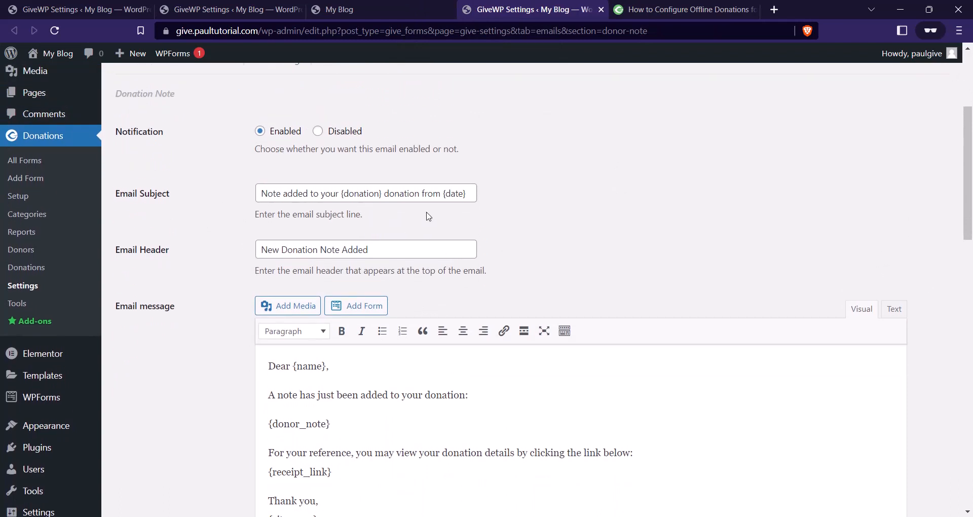
scroll(507, 202, down, 2)
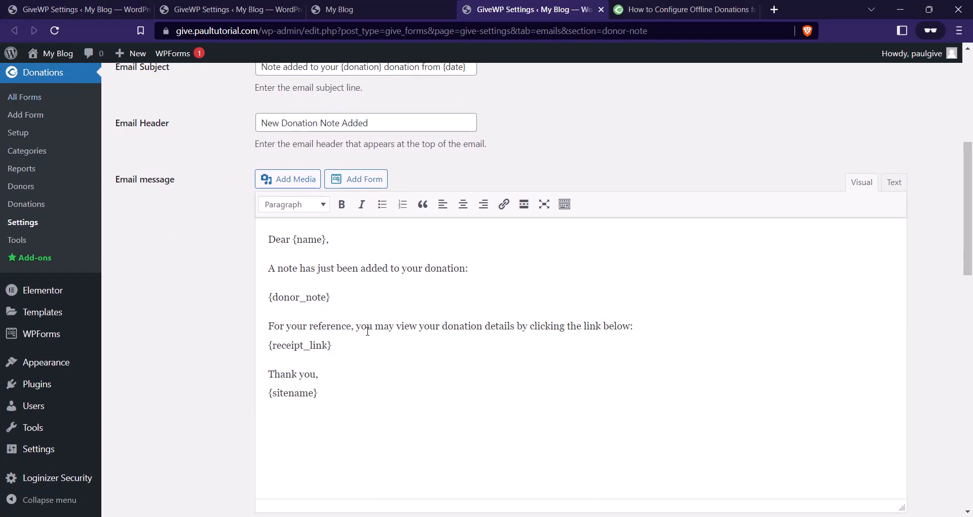
scroll(368, 331, down, 15)
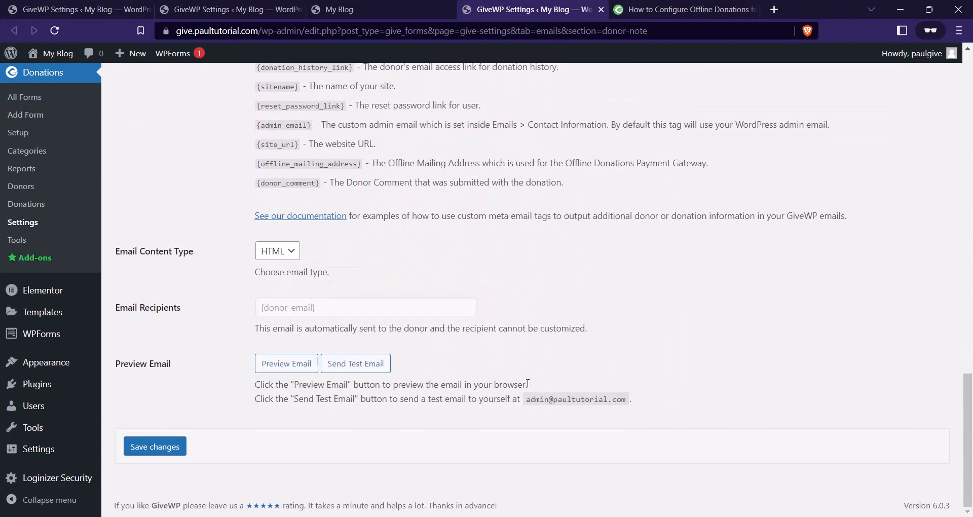
scroll(387, 394, up, 8)
scroll(391, 378, down, 7)
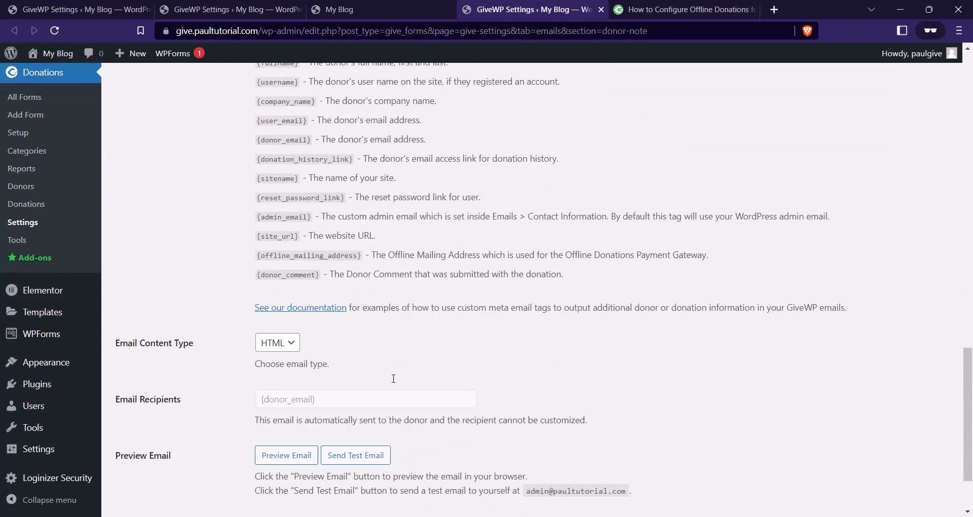
scroll(419, 376, down, 2)
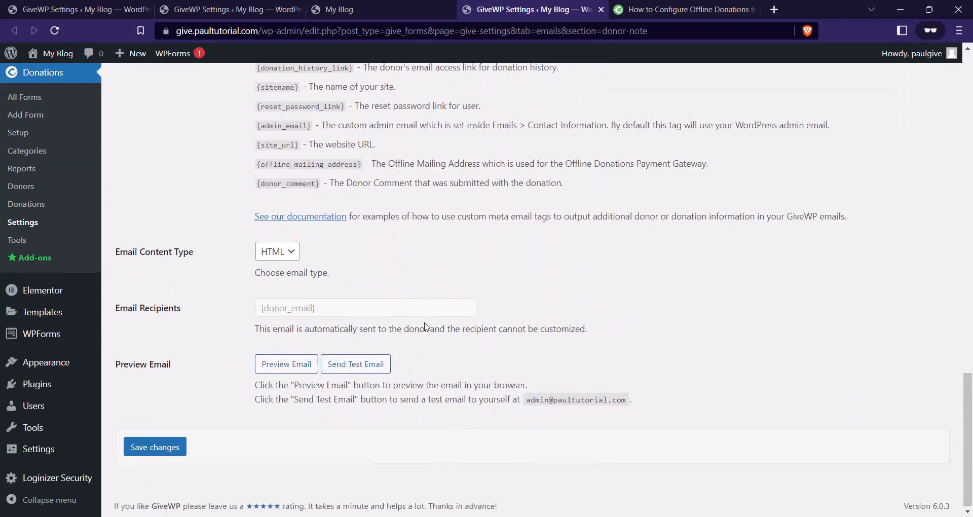
scroll(427, 333, up, 8)
scroll(427, 333, up, 5)
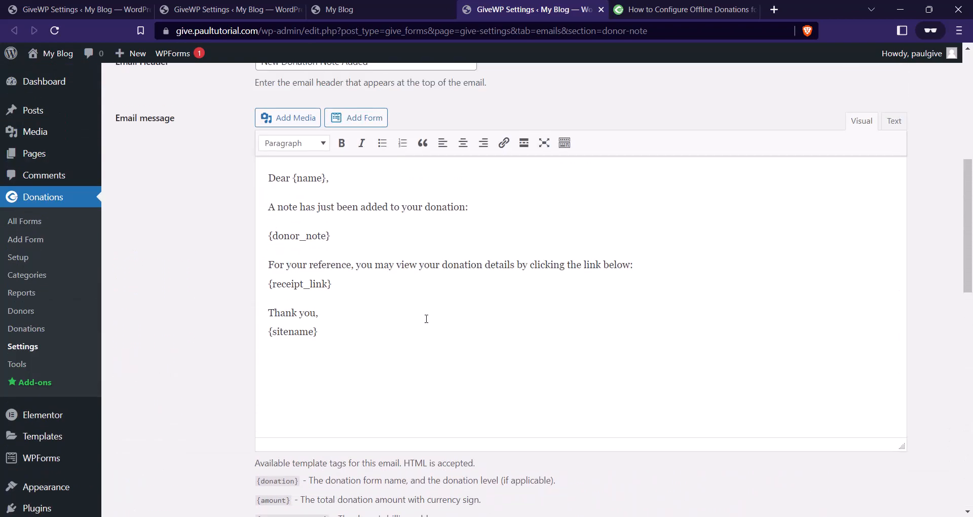
scroll(278, 277, down, 15)
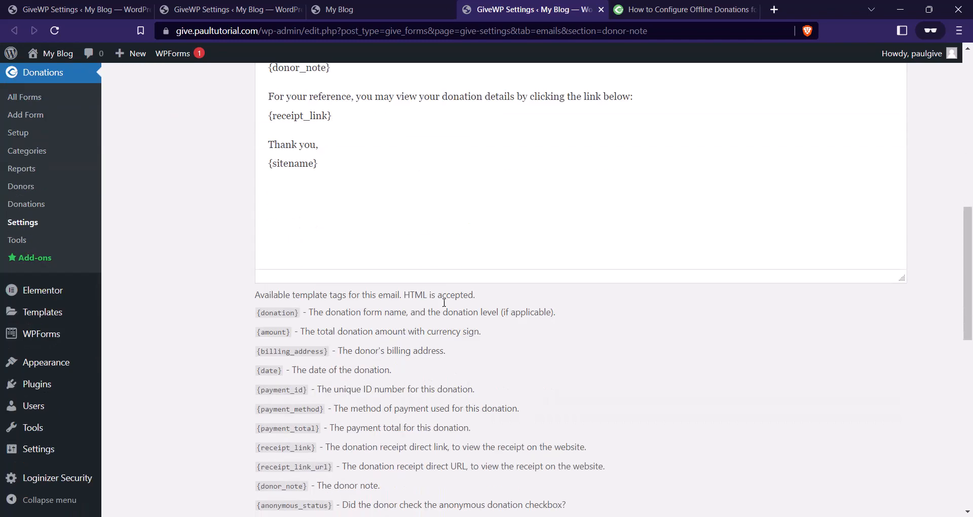
click(175, 447)
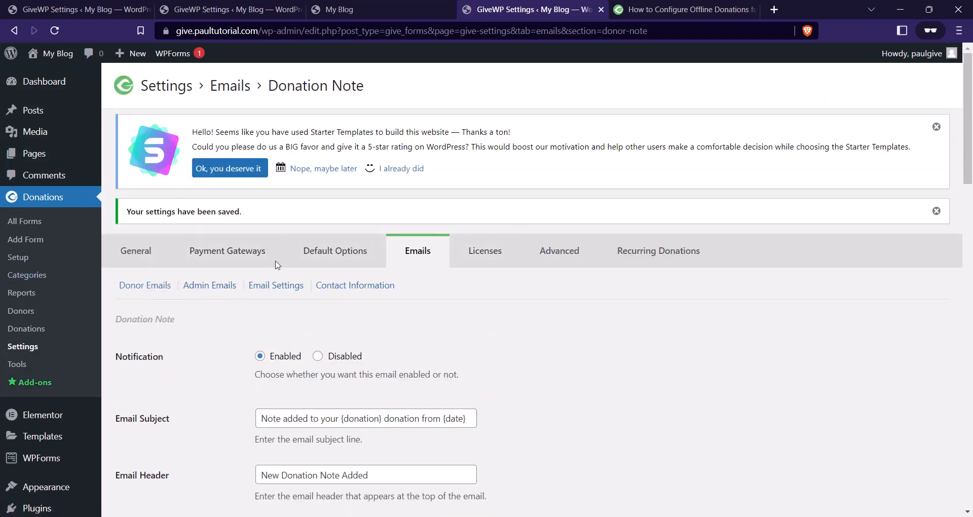
Close the Donation Note settings tab and the email preview tab.
click(601, 9)
click(446, 15)
click(449, 9)
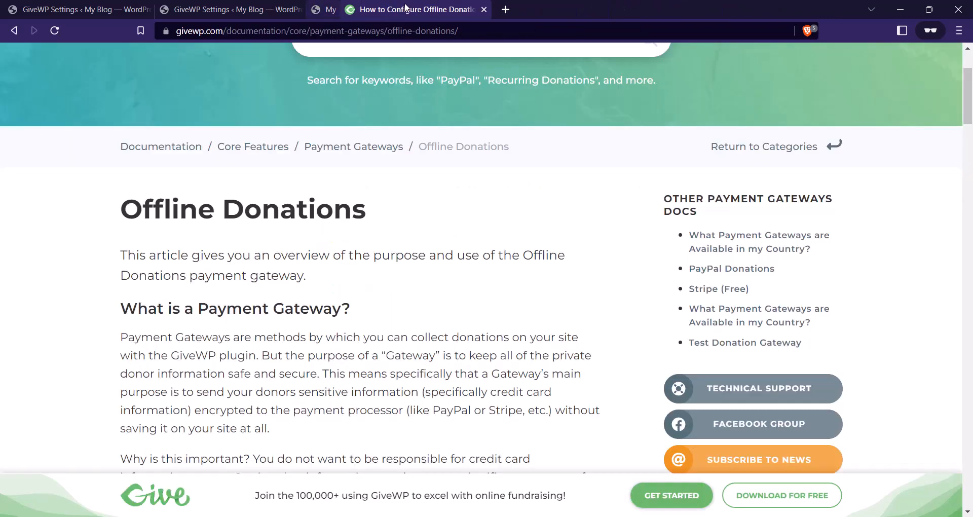
click(287, 8)
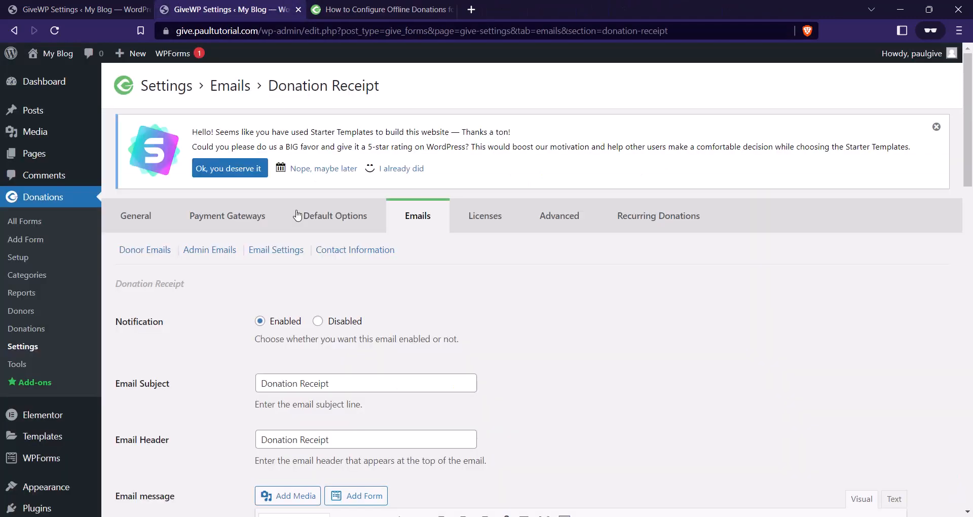
Show Admin Emails and open New Donation and New User Registration settings in new tabs.
click(227, 255)
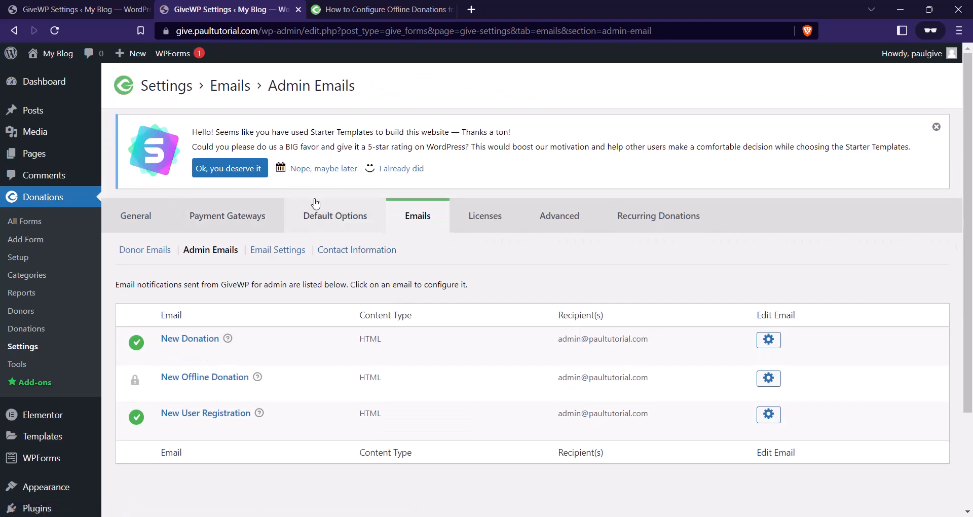
scroll(416, 230, down, 1)
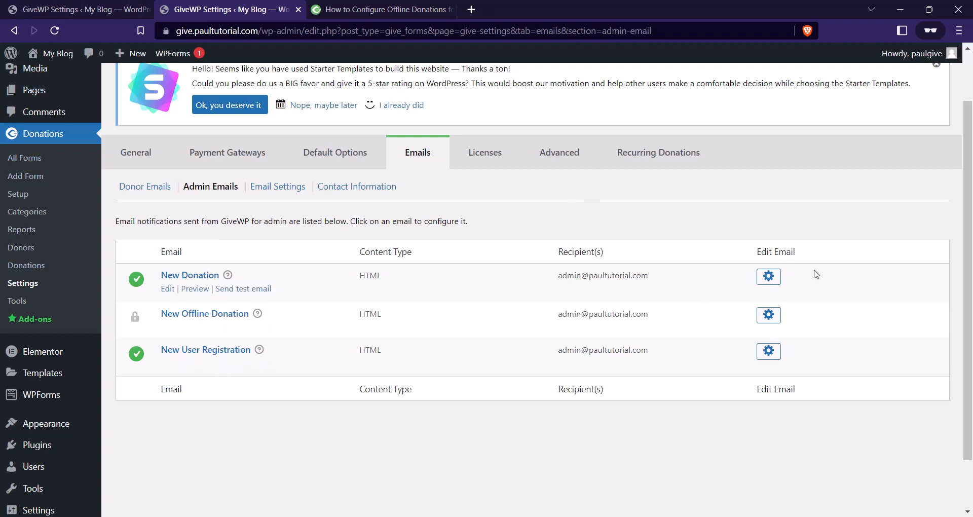
right_click(771, 278)
click(786, 291)
right_click(770, 355)
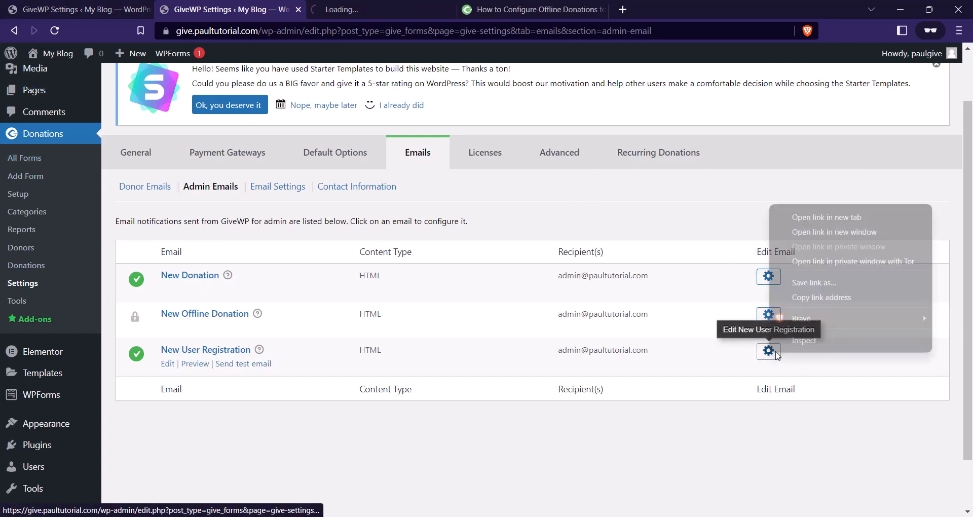
click(805, 218)
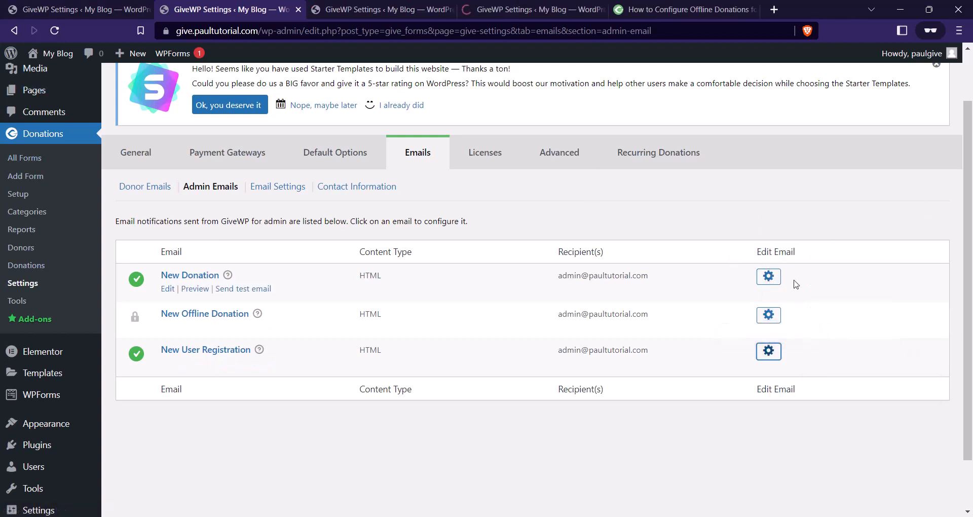
click(385, 9)
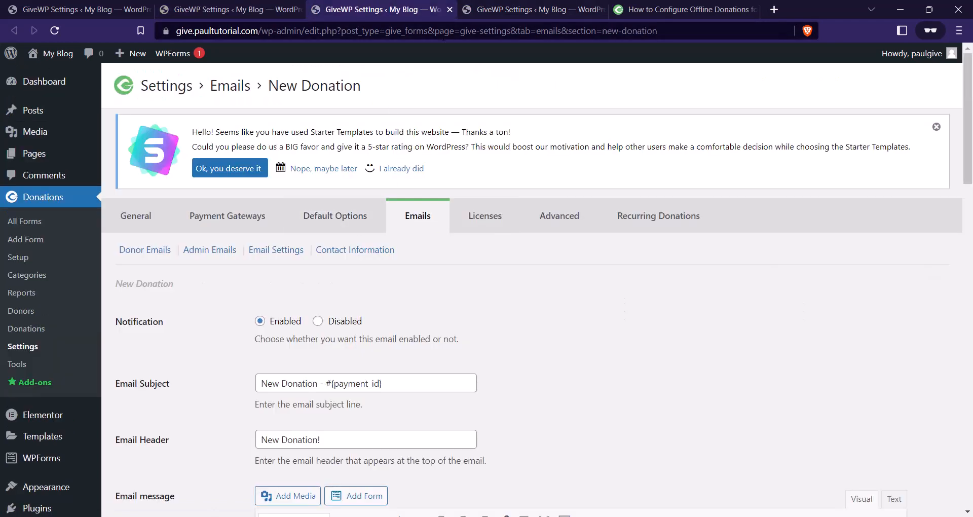
click(449, 9)
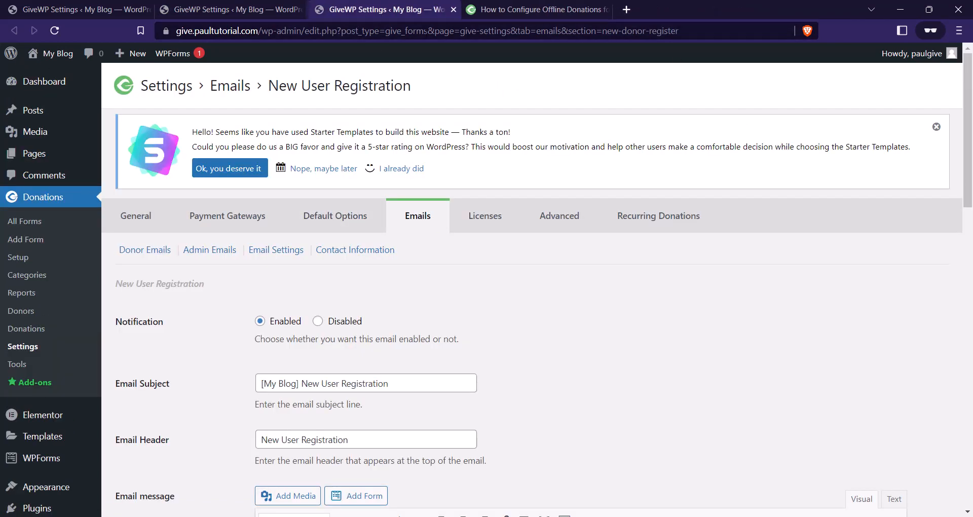
Reopen the New Donation settings in a new tab, moved to the third position.
scroll(172, 241, down, 3)
scroll(172, 240, up, 3)
click(228, 9)
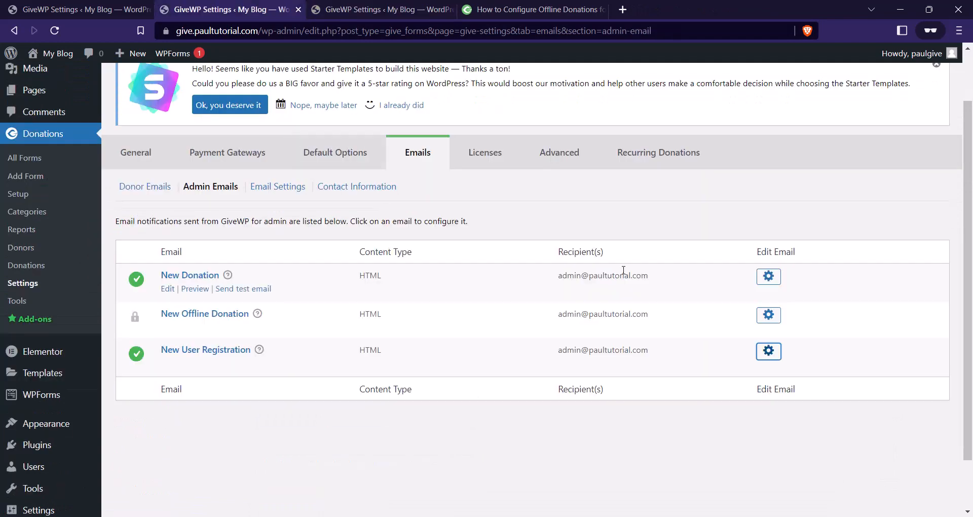
right_click(769, 276)
click(826, 291)
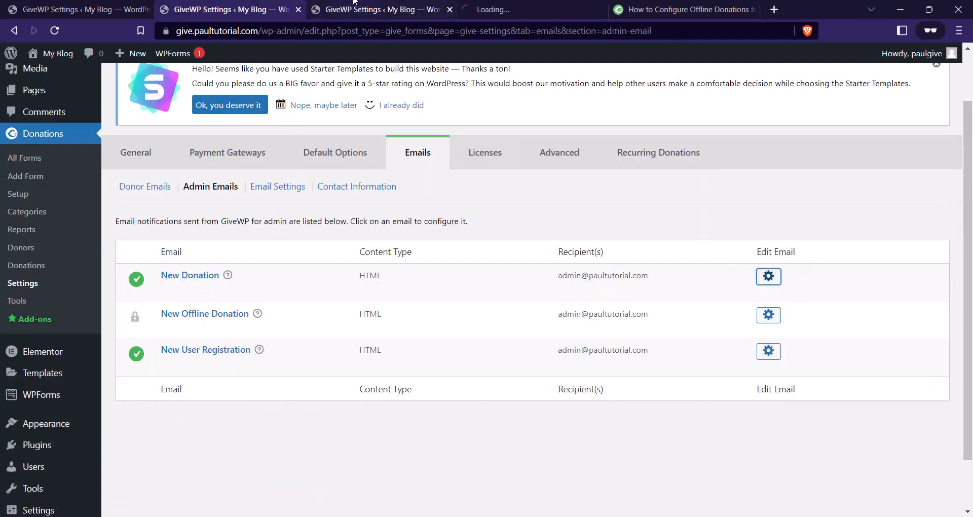
drag(499, 9, 392, 10)
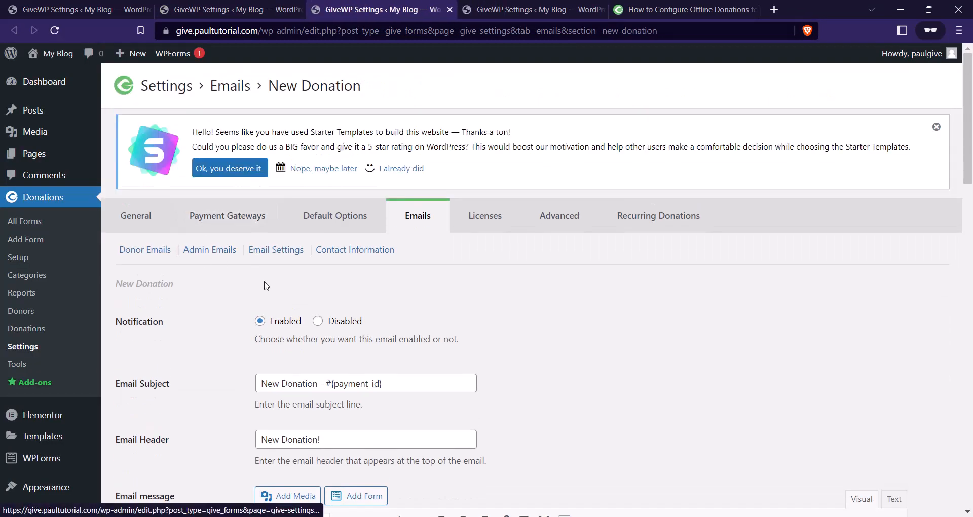
scroll(502, 309, down, 1)
scroll(502, 310, down, 2)
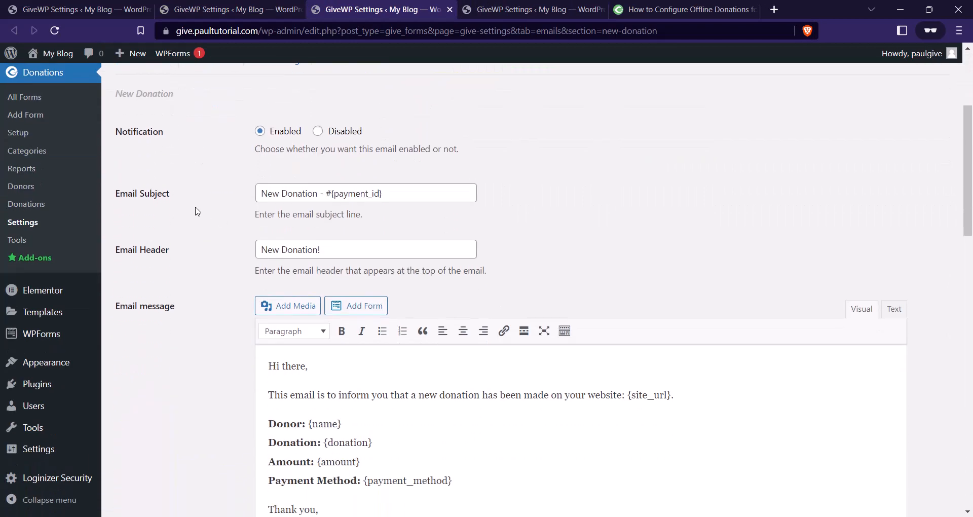
Change the New Donation subject to 'New Donation from TRC - #{payment_id}'.
click(318, 193)
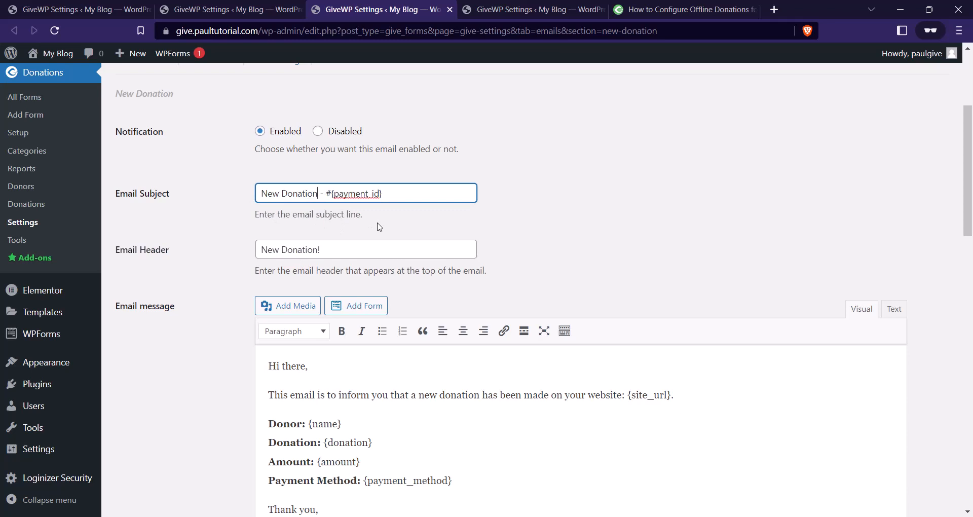
text(from)
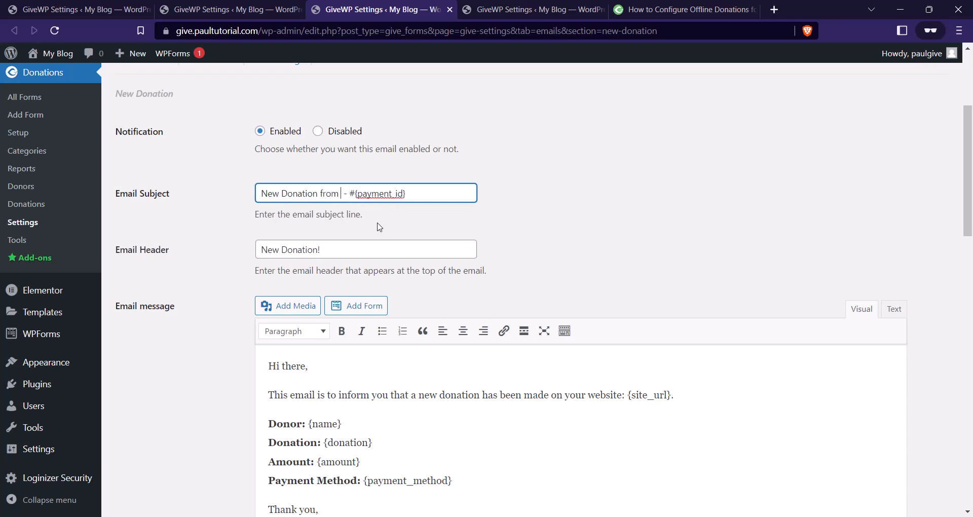
key(Caps_Lock)
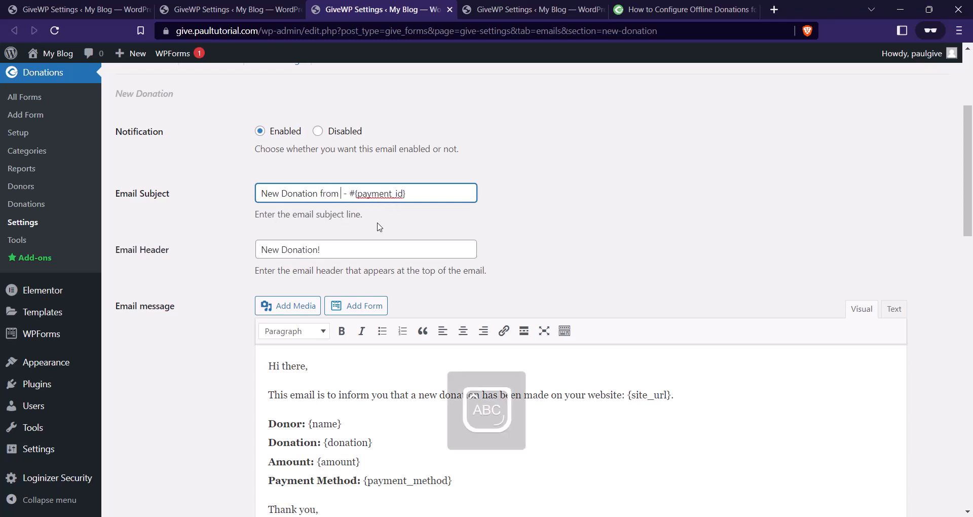
text(RC)
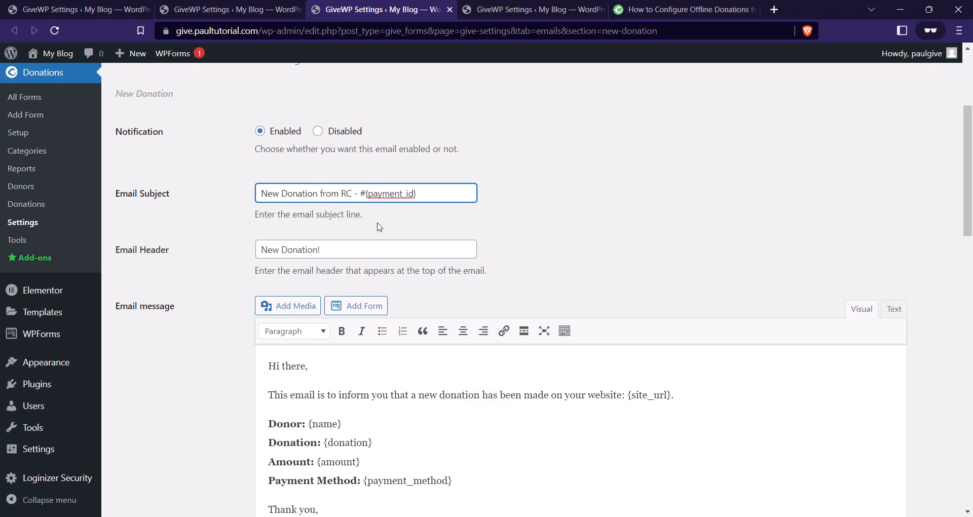
text(T)
key(Caps_Lock)
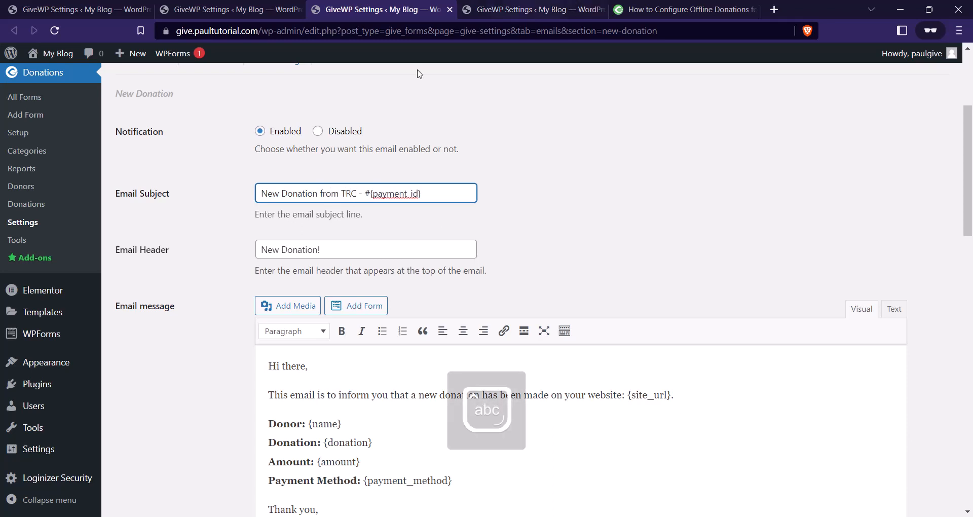
scroll(461, 184, down, 1)
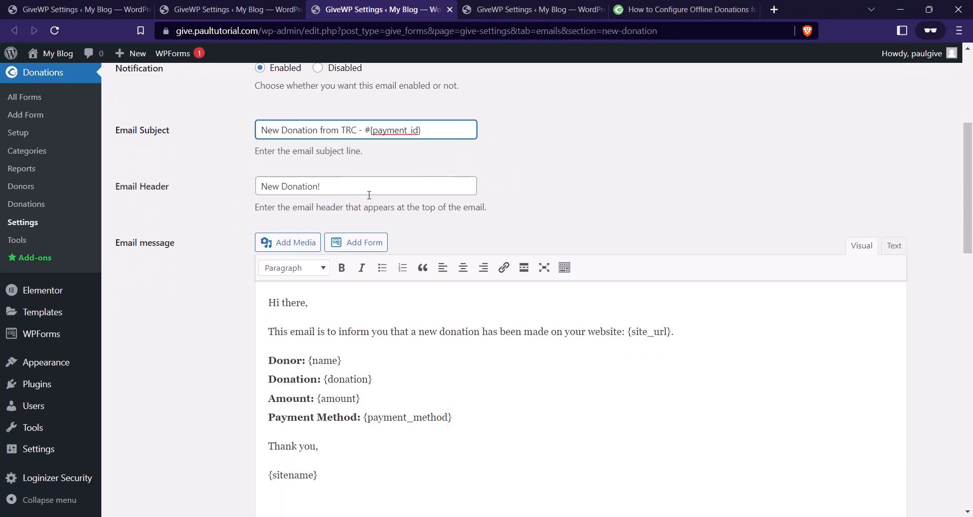
scroll(381, 182, down, 2)
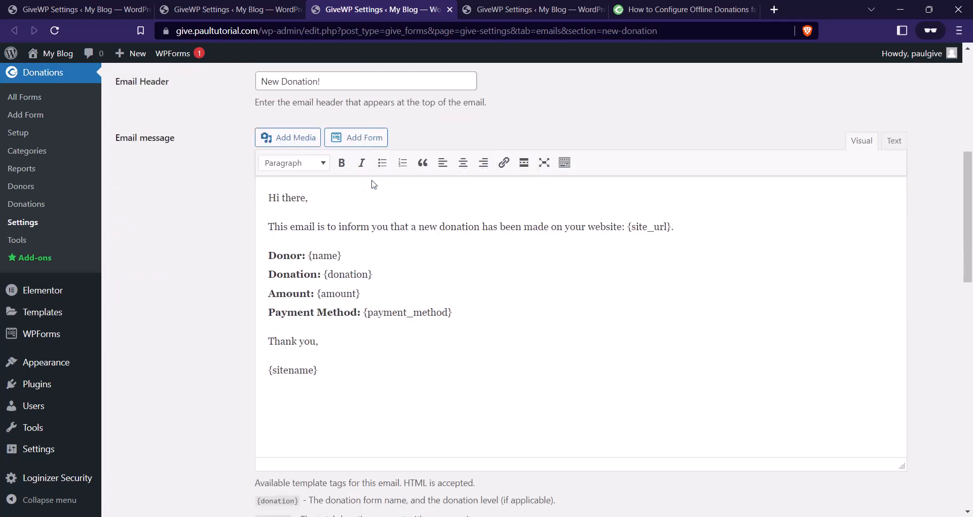
scroll(344, 202, up, 1)
scroll(284, 226, down, 1)
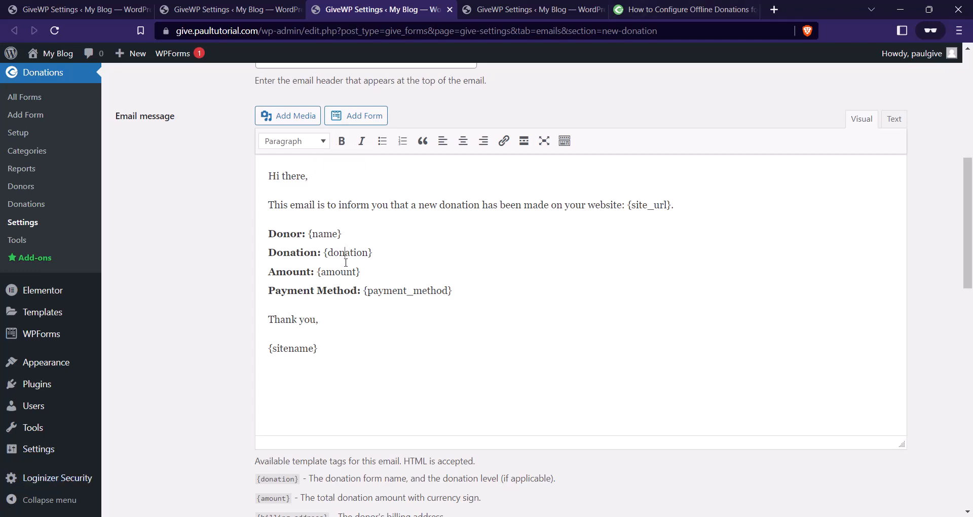
scroll(397, 262, down, 12)
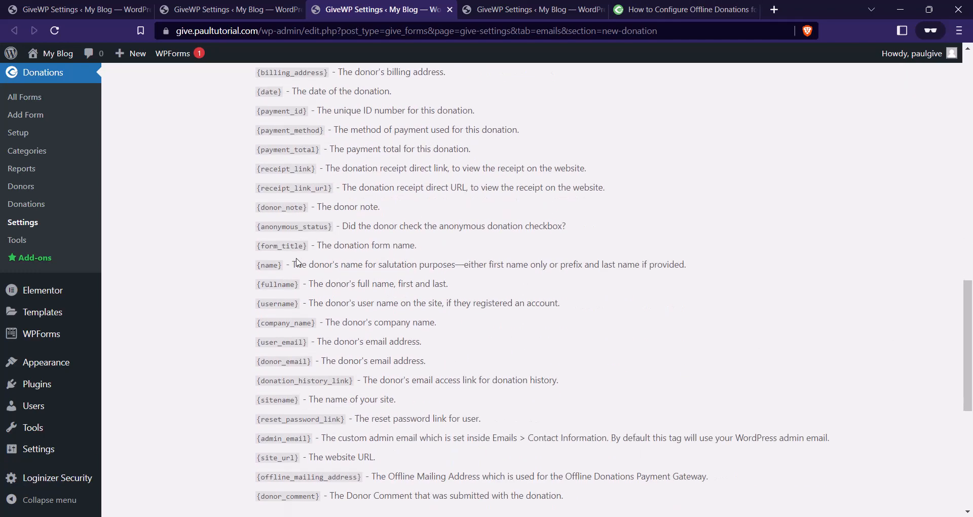
scroll(298, 262, up, 10)
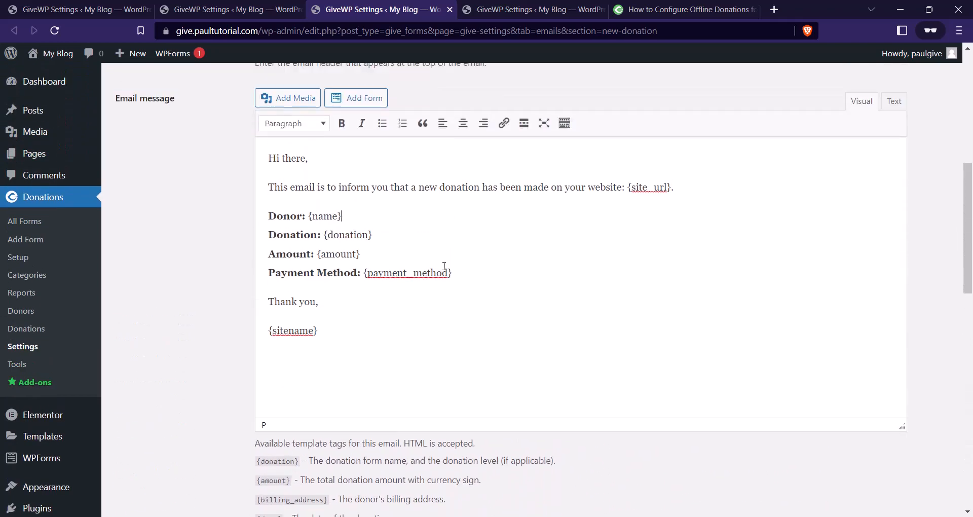
scroll(426, 317, down, 3)
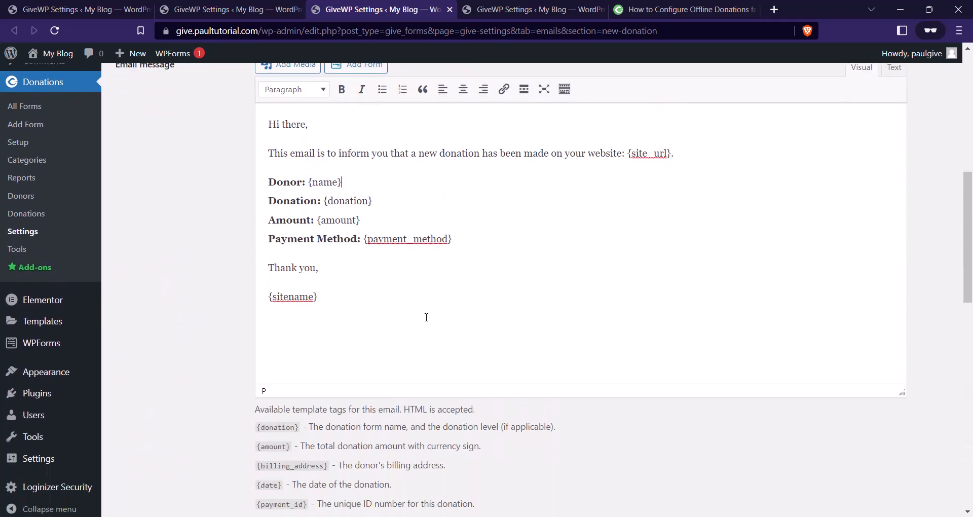
scroll(374, 295, up, 4)
scroll(378, 292, down, 7)
scroll(378, 292, down, 7)
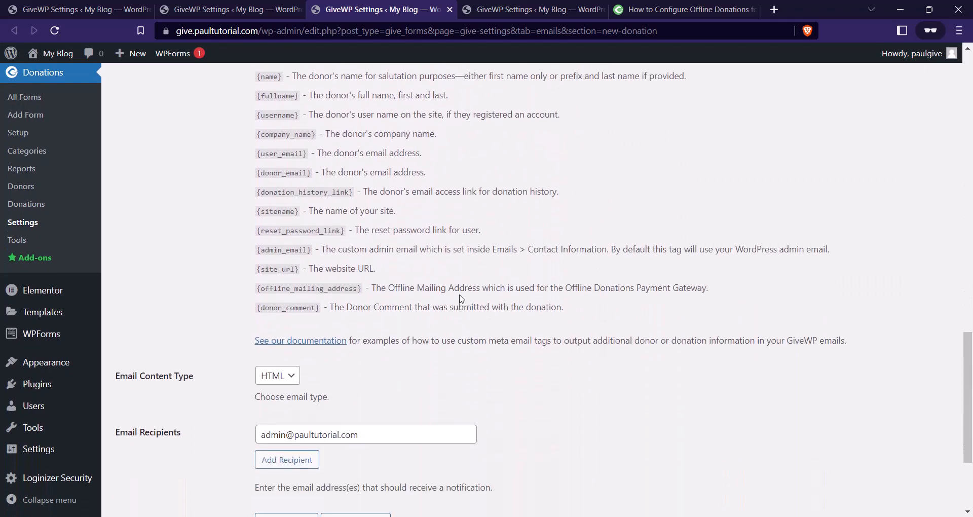
scroll(466, 276, down, 3)
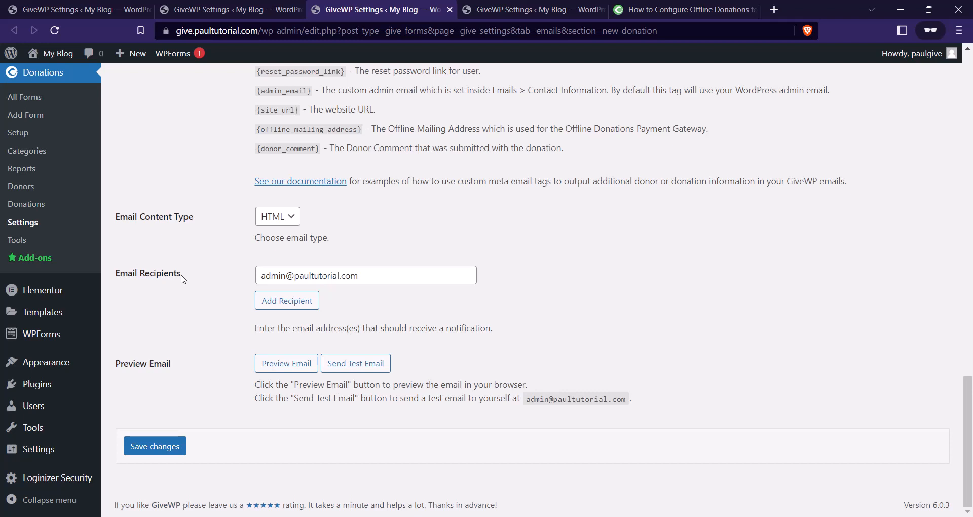
Add two extra recipient email addresses to the New Donation email and save.
click(266, 306)
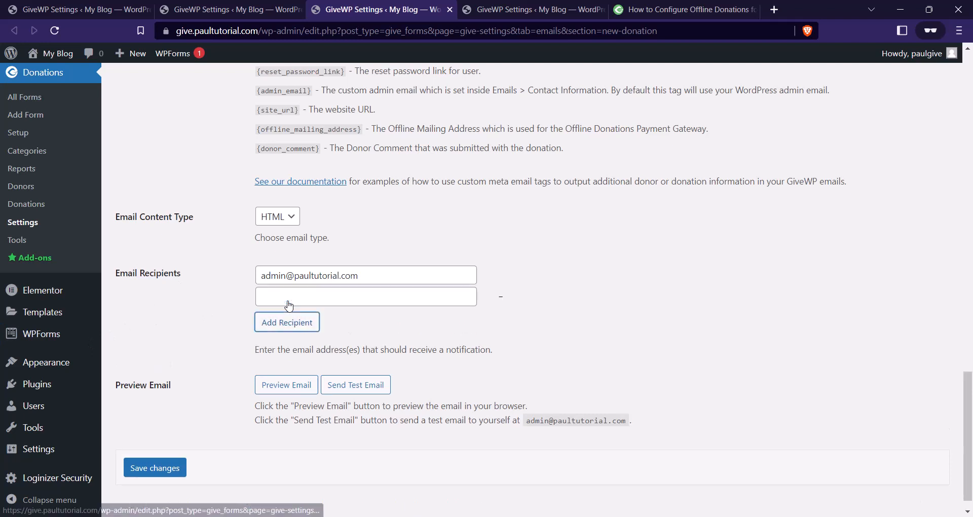
click(290, 295)
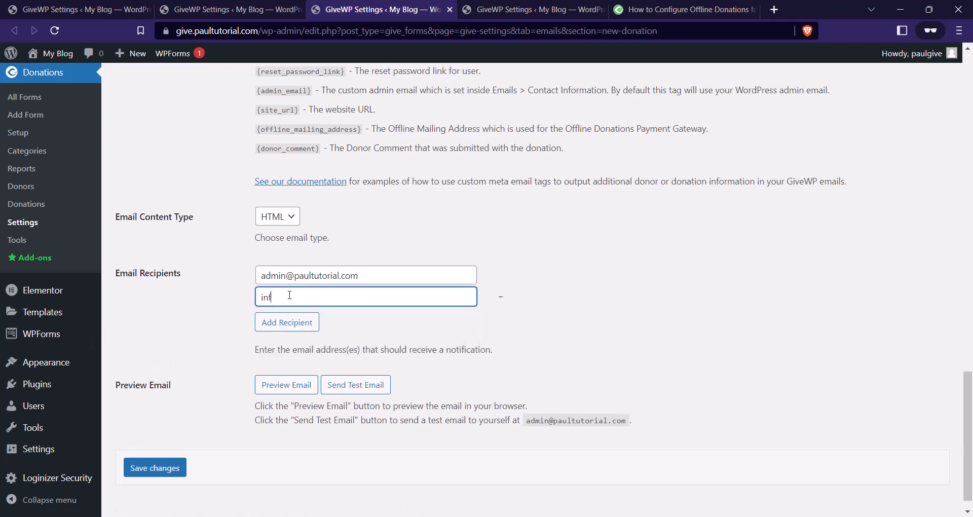
click(298, 319)
click(300, 316)
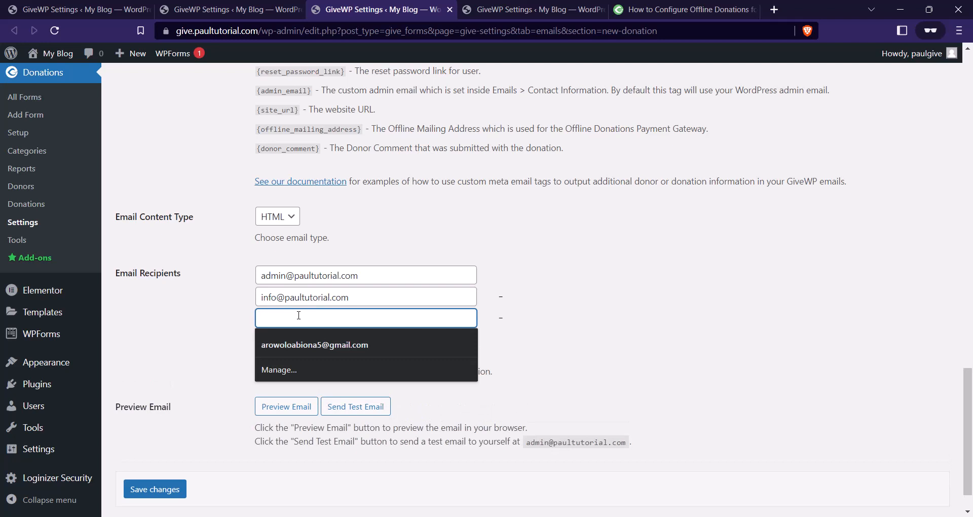
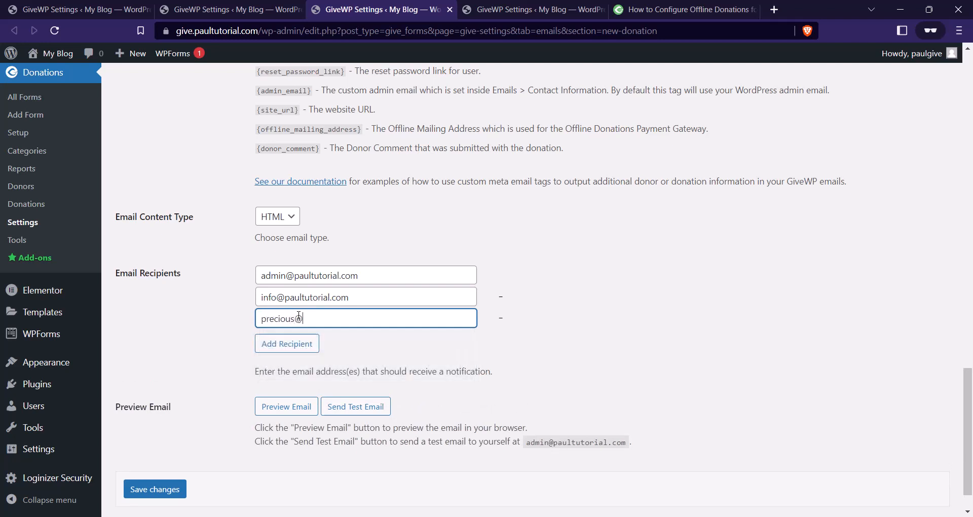
scroll(558, 299, down, 1)
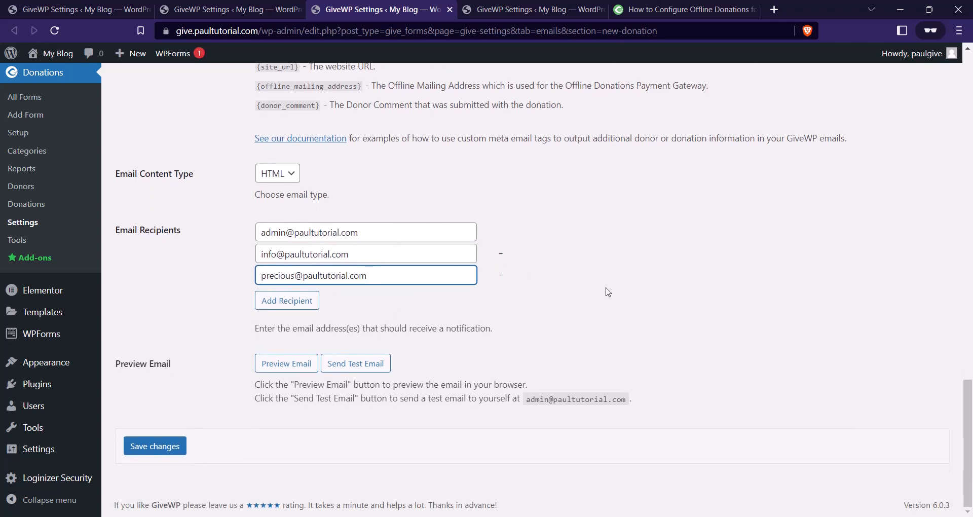
click(179, 448)
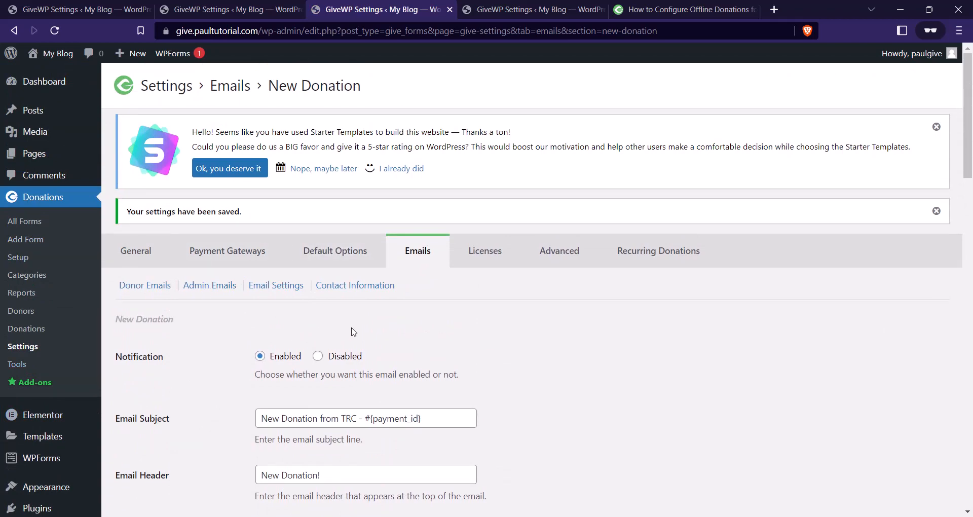
scroll(354, 332, down, 3)
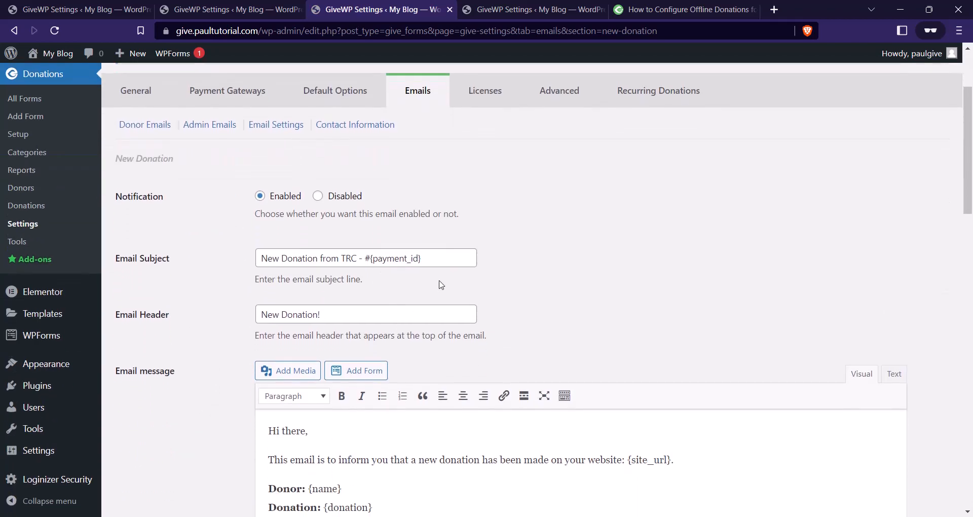
scroll(441, 285, down, 9)
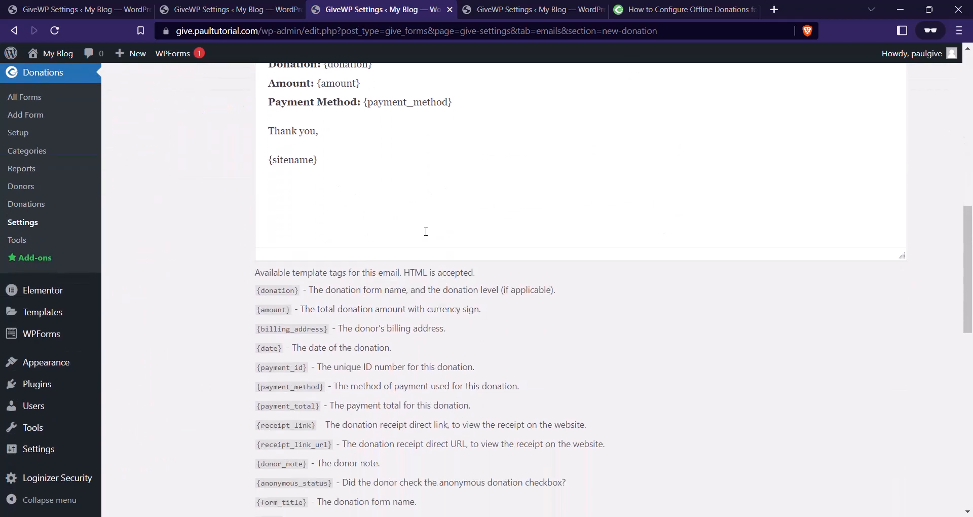
scroll(425, 232, up, 5)
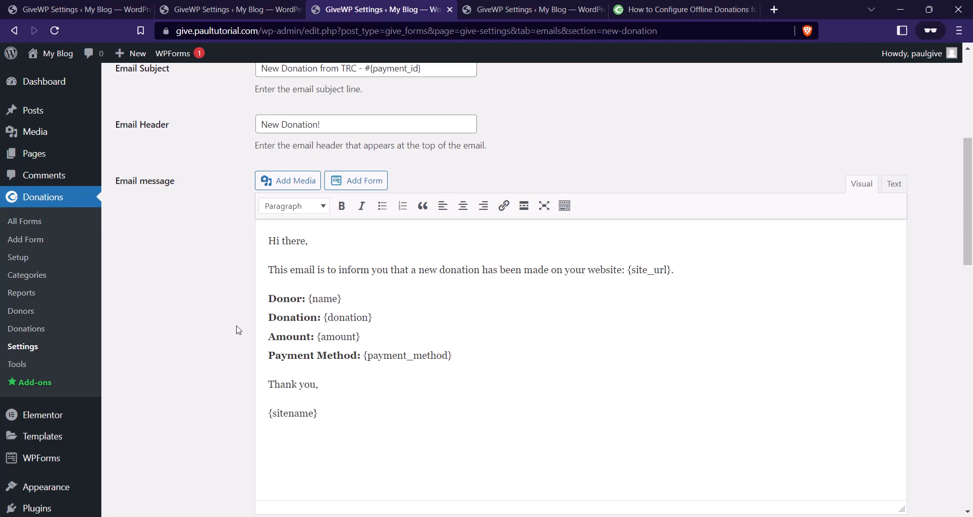
scroll(239, 330, down, 1)
scroll(226, 282, up, 4)
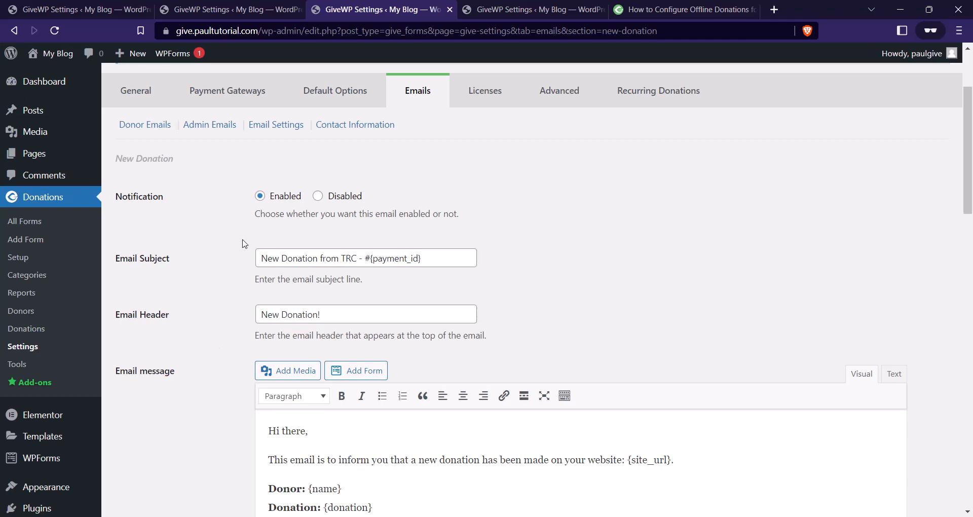
scroll(243, 243, up, 3)
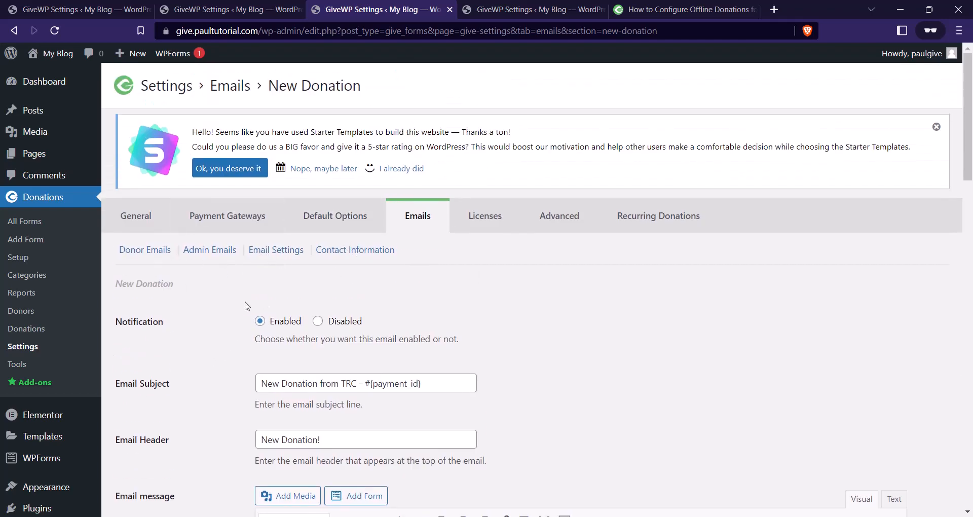
In Email Settings, keep Default Template and start uploading an email logo.
click(272, 253)
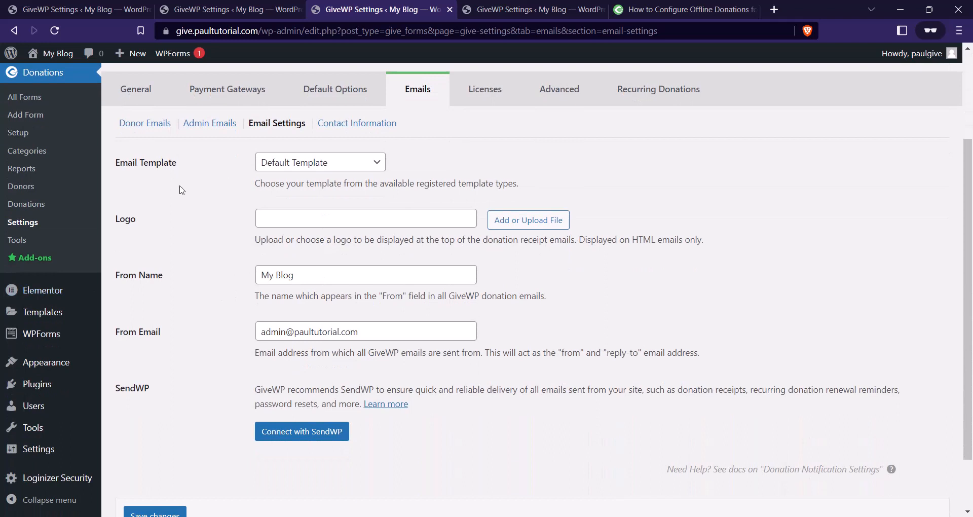
click(318, 169)
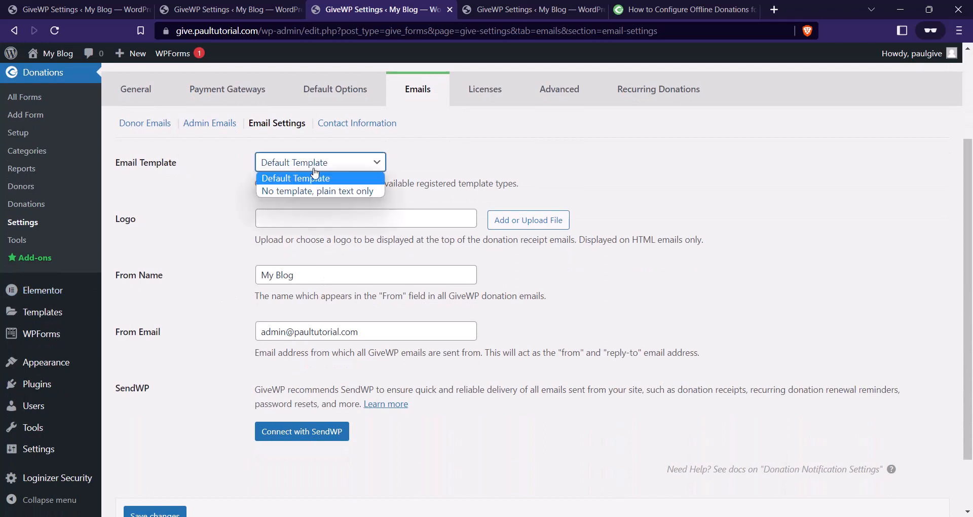
click(343, 181)
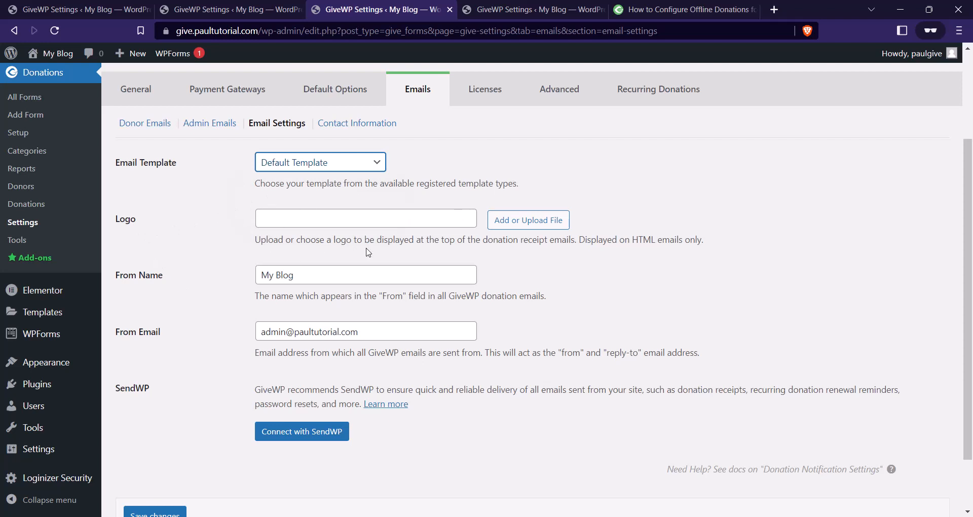
click(544, 225)
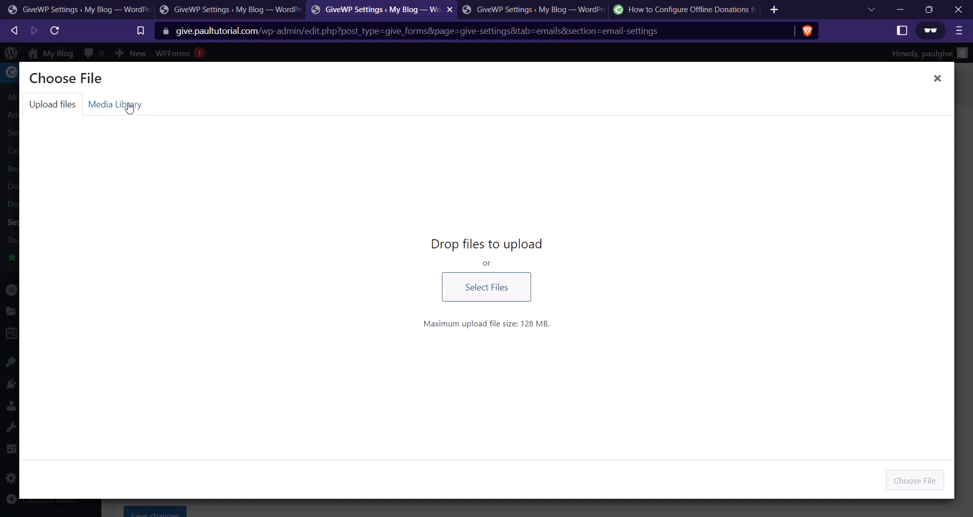
Switch the Choose File dialog to the Media Library and browse its 21 images.
click(128, 108)
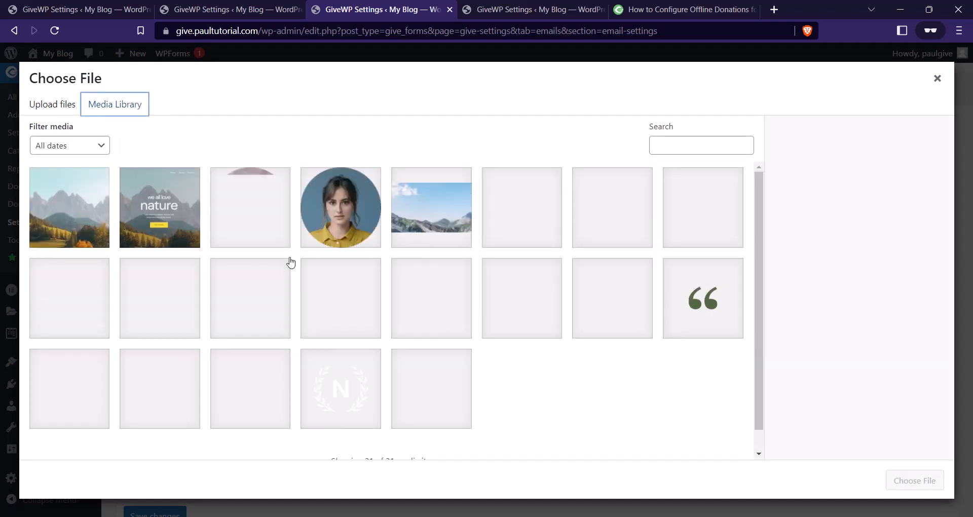
scroll(454, 356, down, 1)
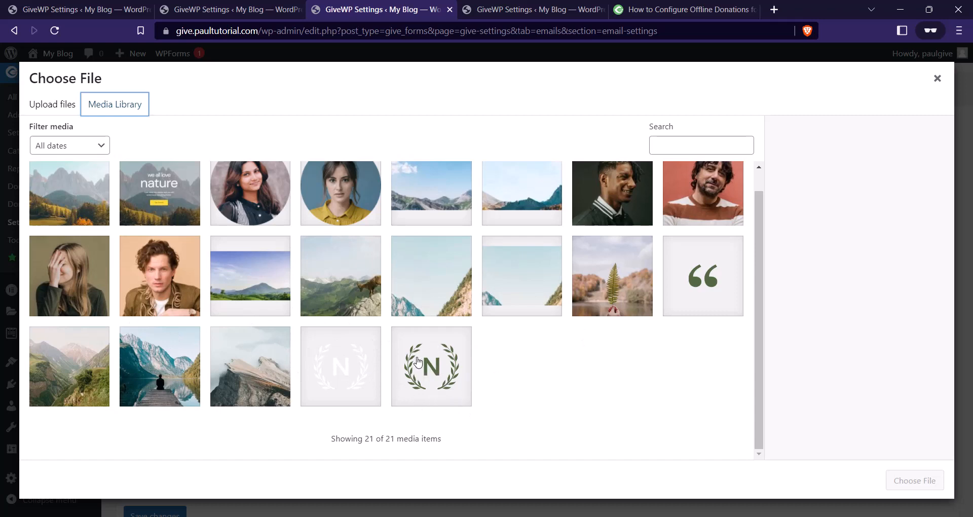
Choose the green N logo (logo-green.svg) from the Media Library as the email logo.
click(427, 378)
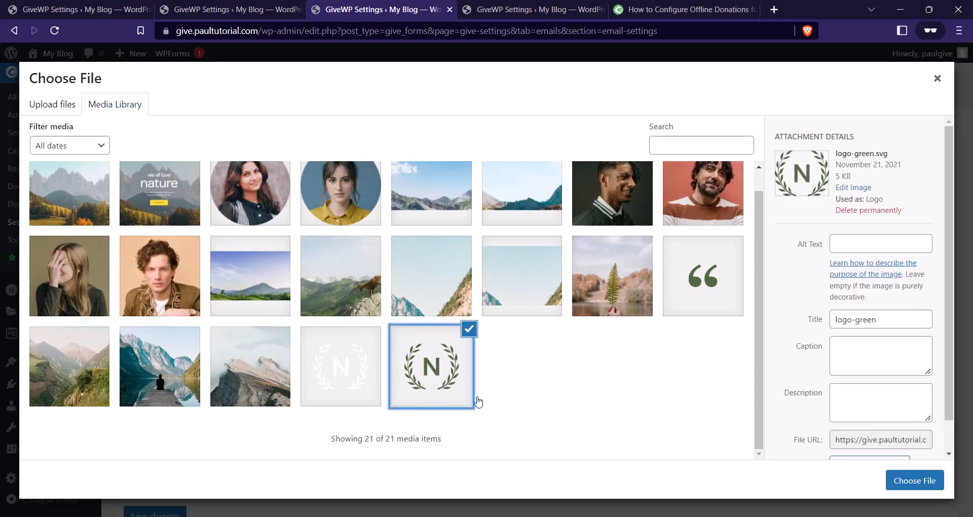
click(939, 489)
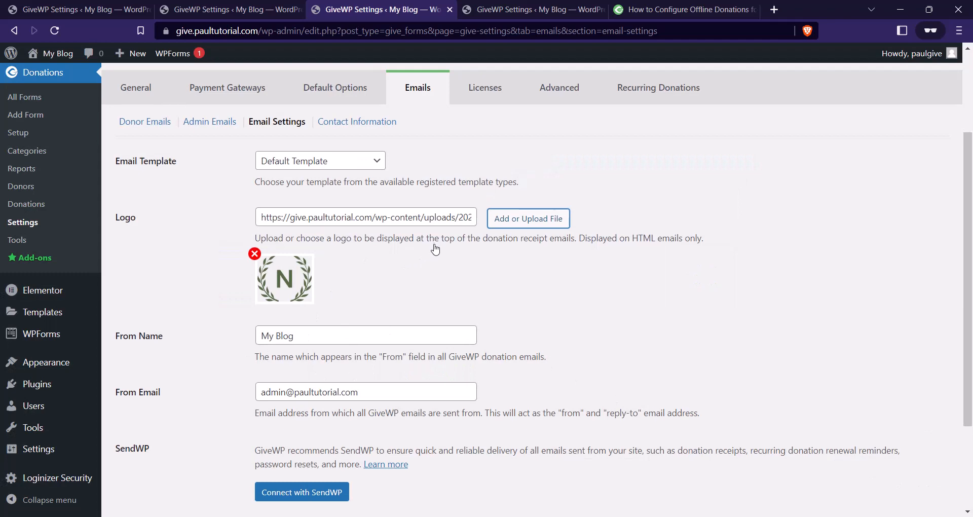
Set From Name to 'The Rural Child', change From Email to the organisation's donate address, and save.
scroll(435, 251, down, 3)
click(299, 208)
drag(300, 207, 205, 218)
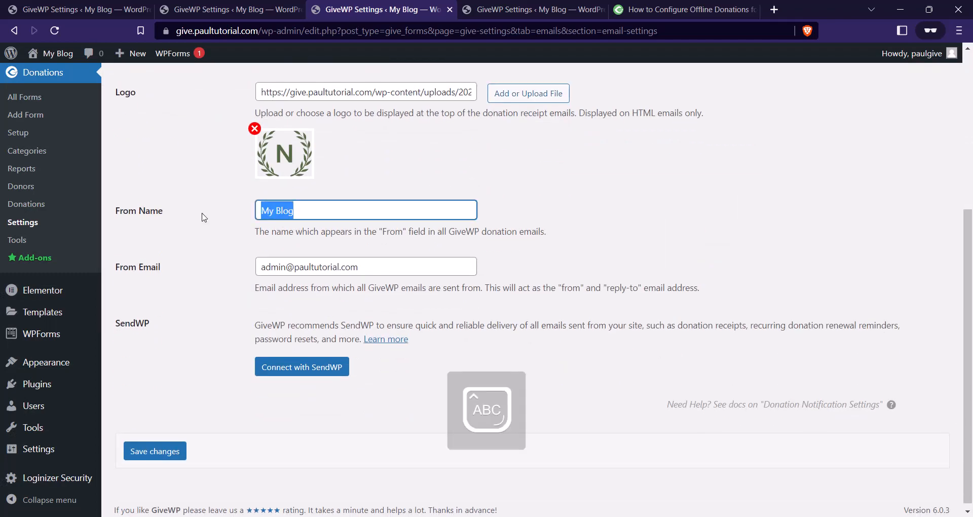
text(The Rural)
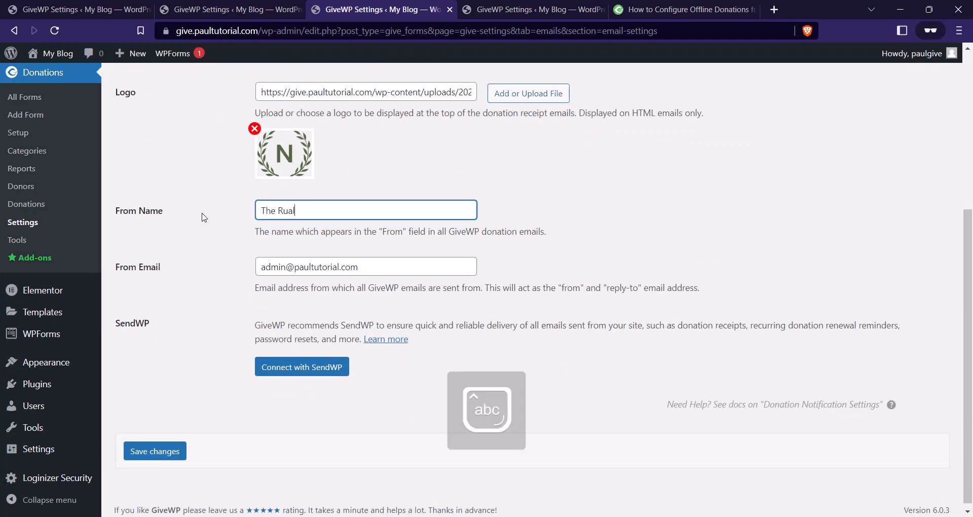
text( Child)
drag(286, 267, 235, 265)
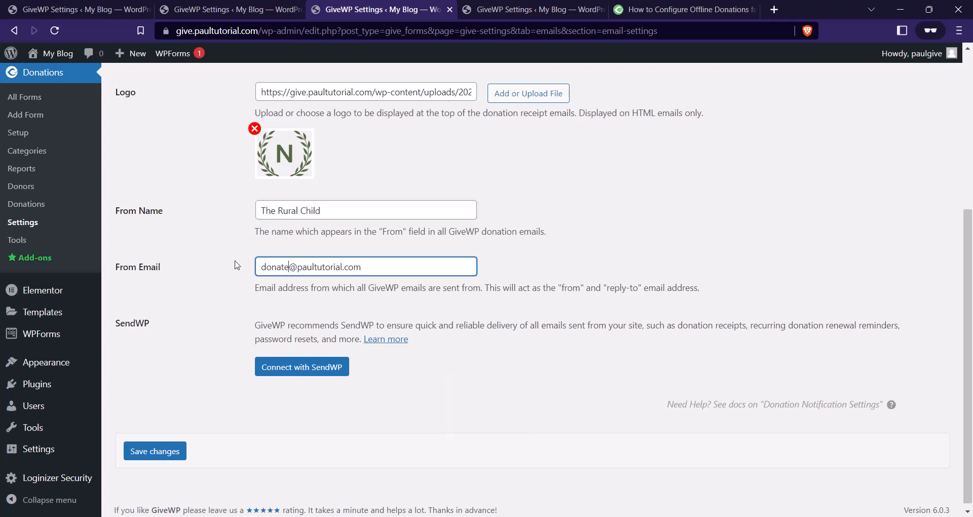
drag(343, 268, 304, 267)
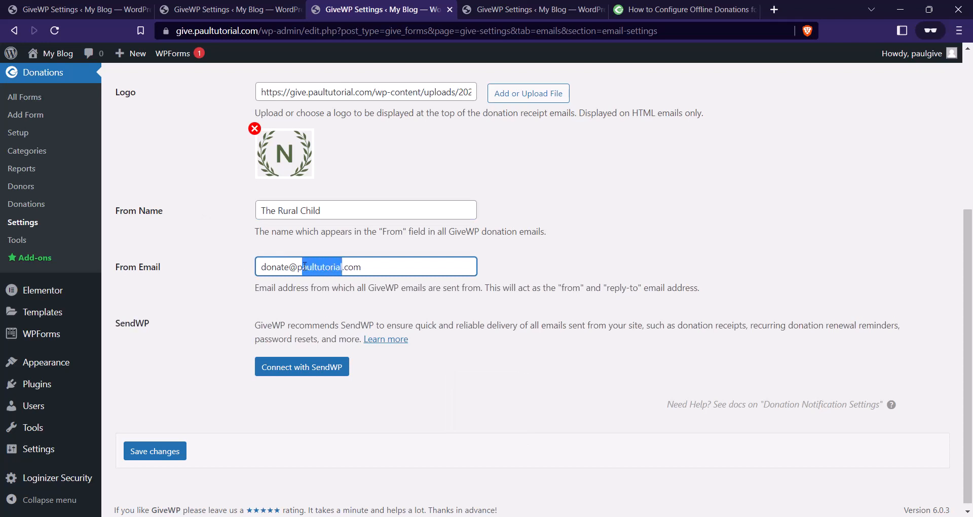
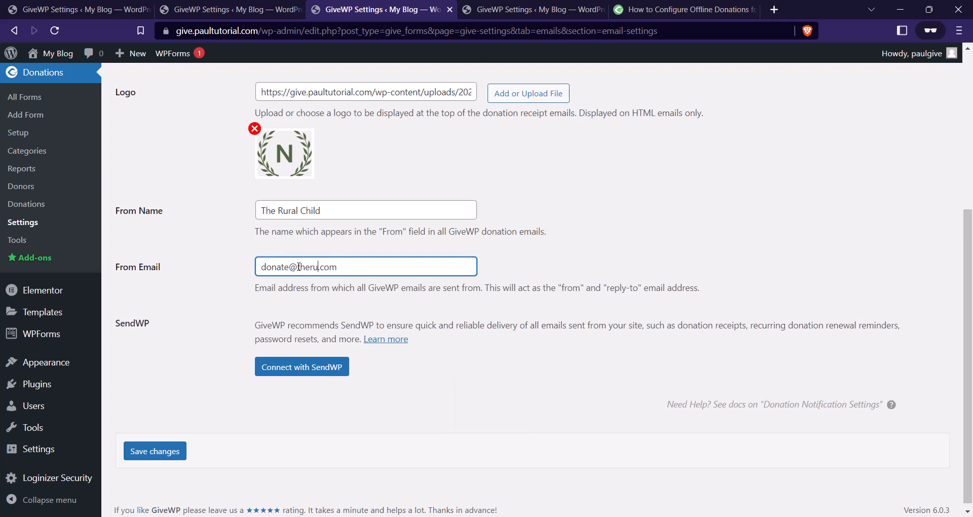
click(181, 451)
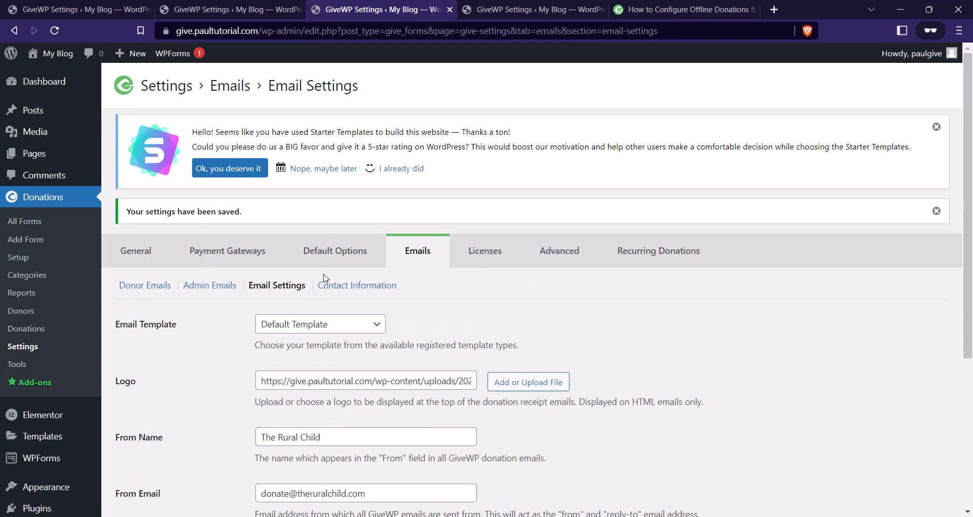
In Contact Information, replace the Admin Email Address with the organisation's donate address.
click(339, 287)
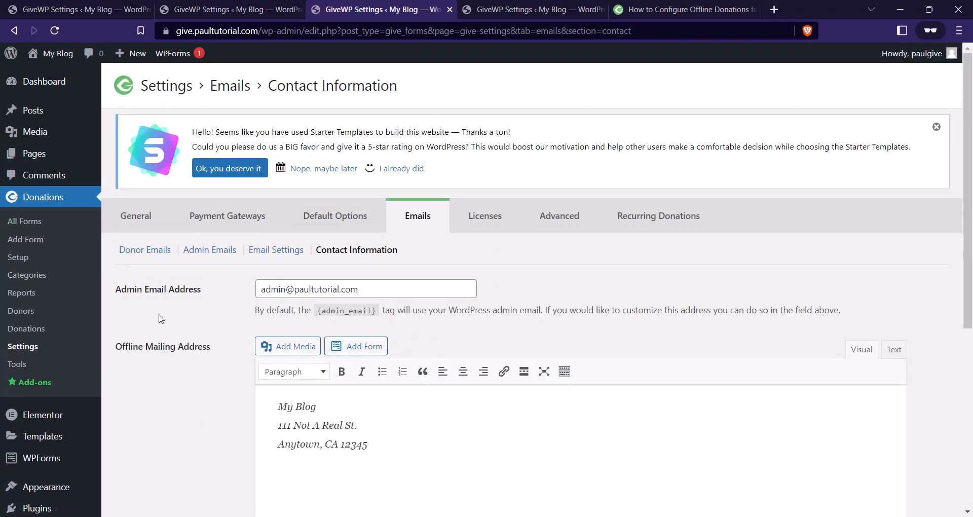
click(377, 282)
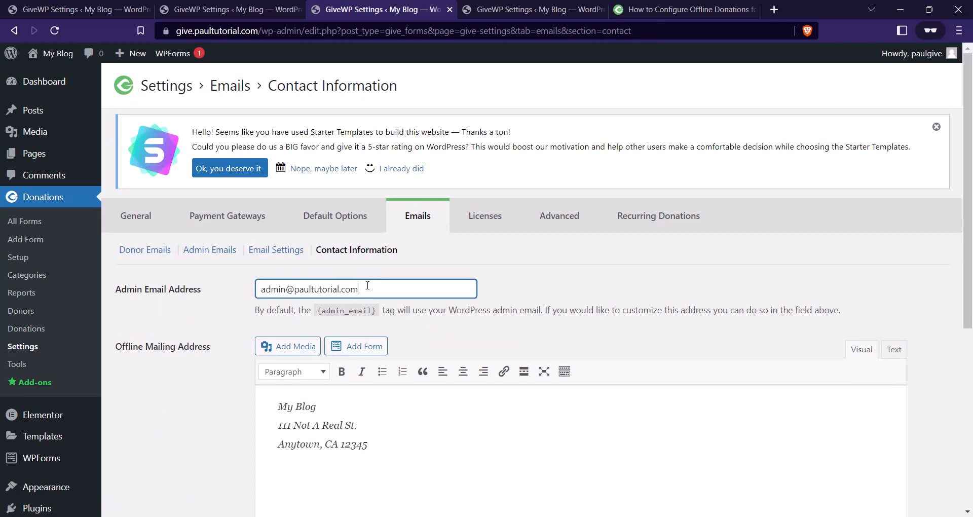
drag(368, 286, 262, 292)
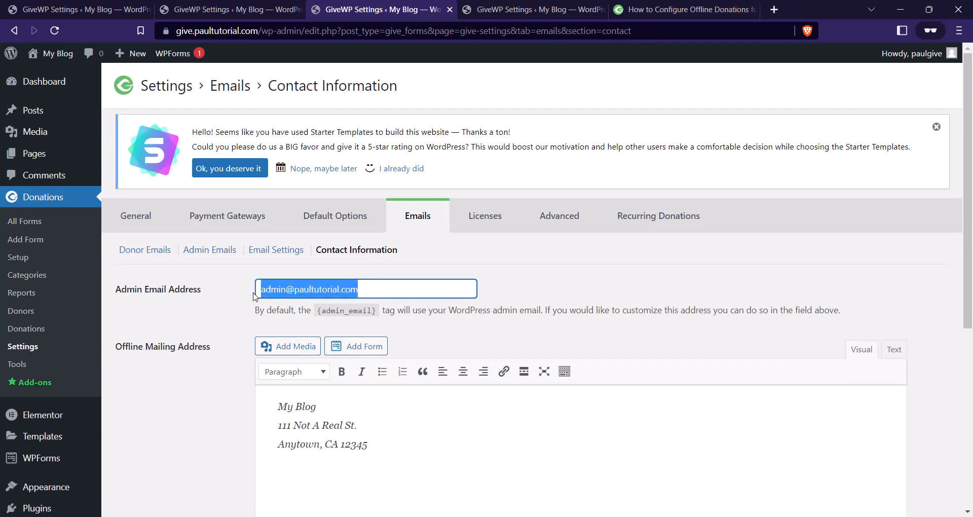
text(inf)
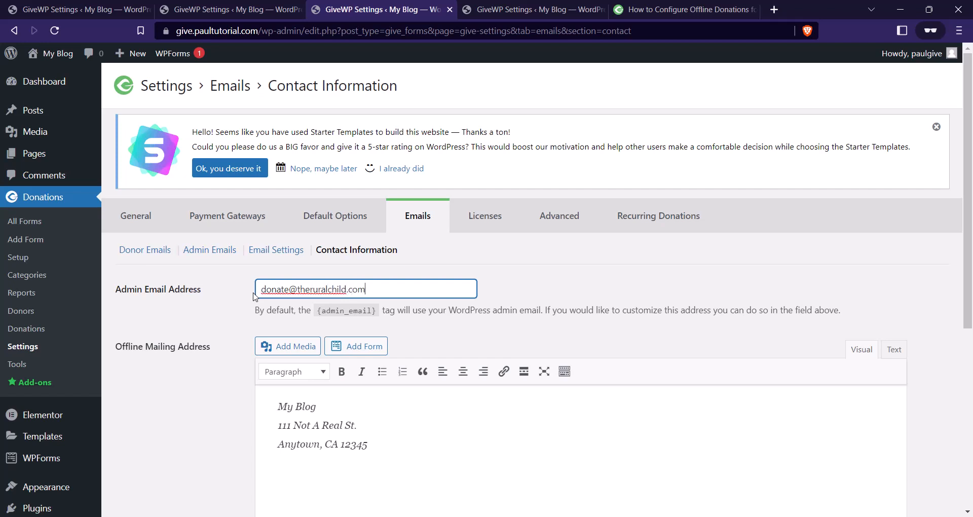
click(447, 335)
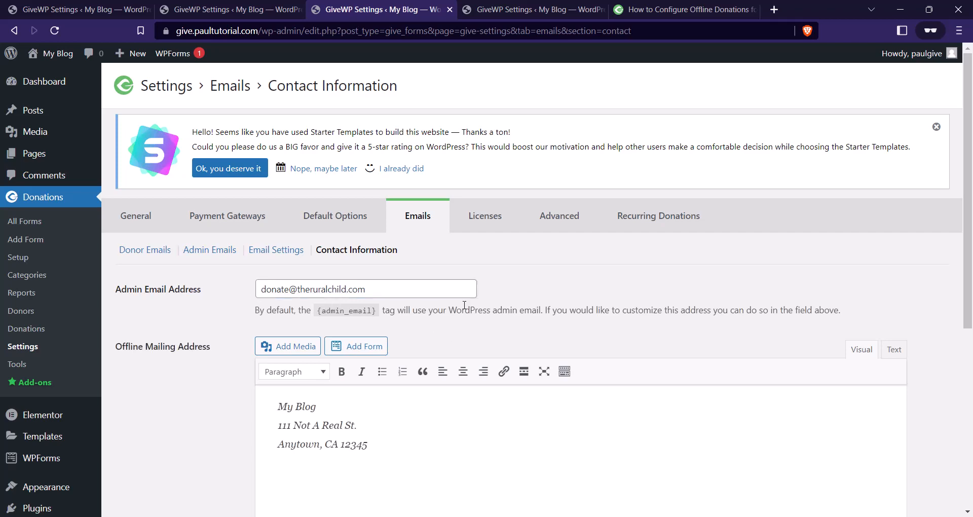
scroll(325, 254, down, 4)
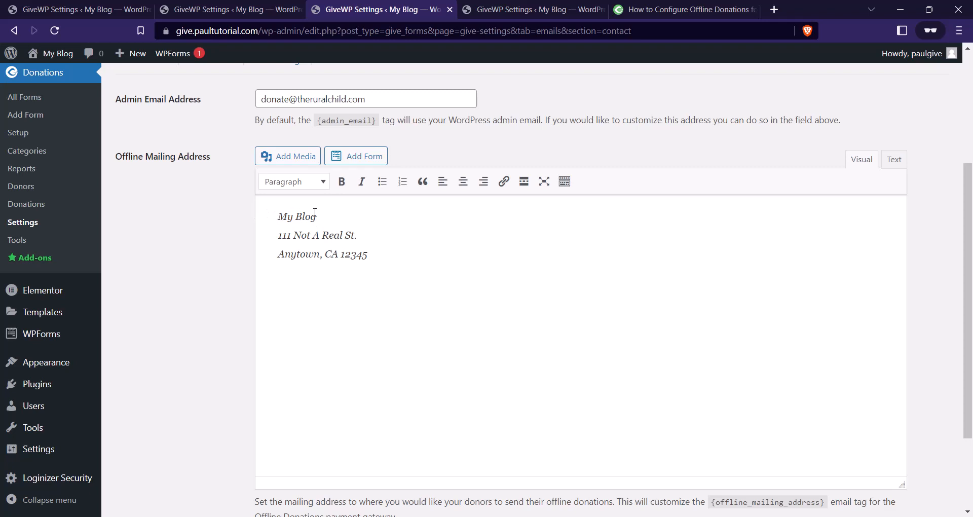
Replace the mailing address's name and street lines with the organisation's details.
drag(315, 213, 277, 212)
text(The rual chile)
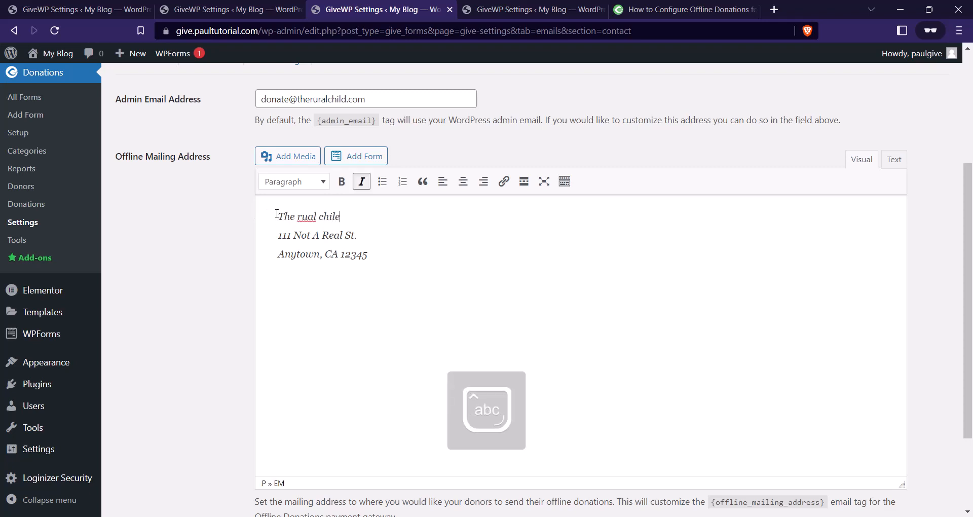
drag(310, 235, 278, 238)
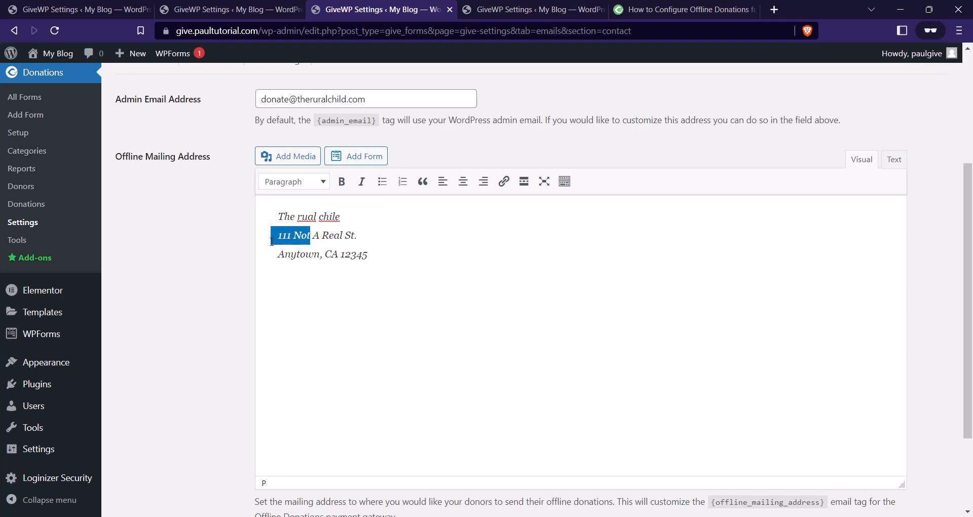
text(Lekki)
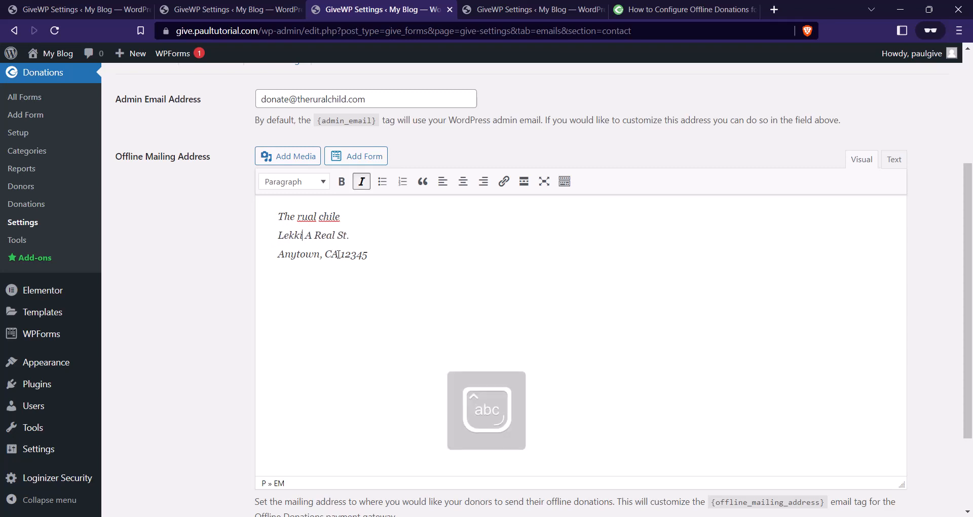
Change the address's city and state line to Lagos, NG.
drag(338, 254, 325, 255)
key(Caps_Lock)
text(NG)
drag(320, 255, 276, 261)
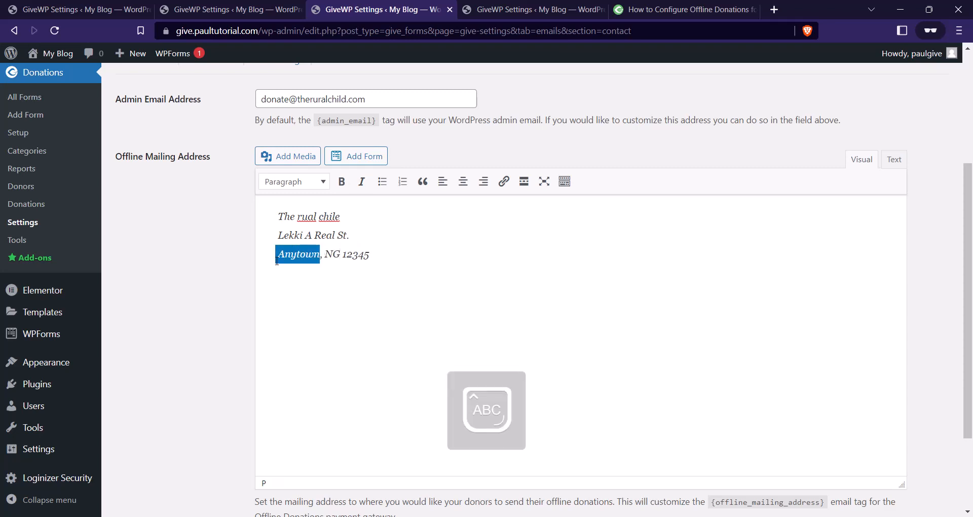
text(LAGOS)
key(BackSpace)
key(BackSpace)
key(BackSpace)
key(BackSpace)
key(BackSpace)
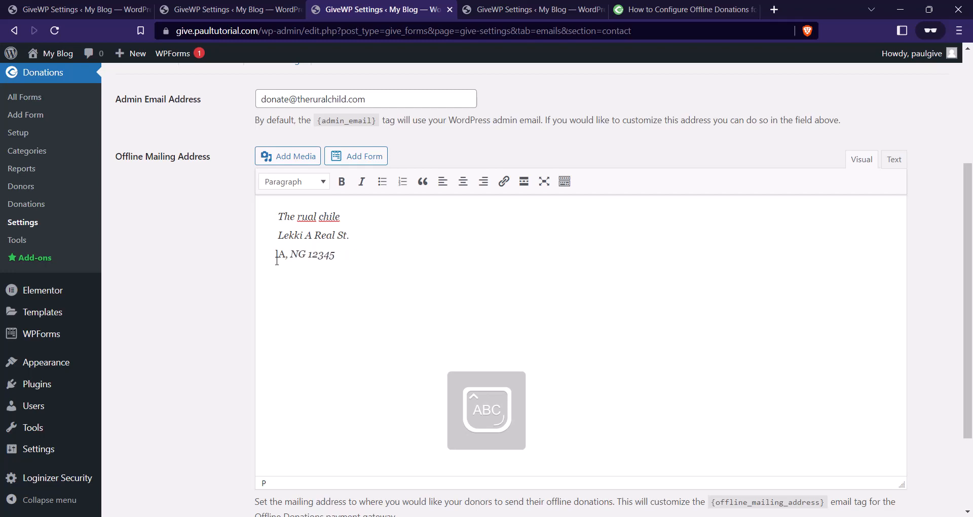
text(L)
key(Caps_Lock)
text(agos)
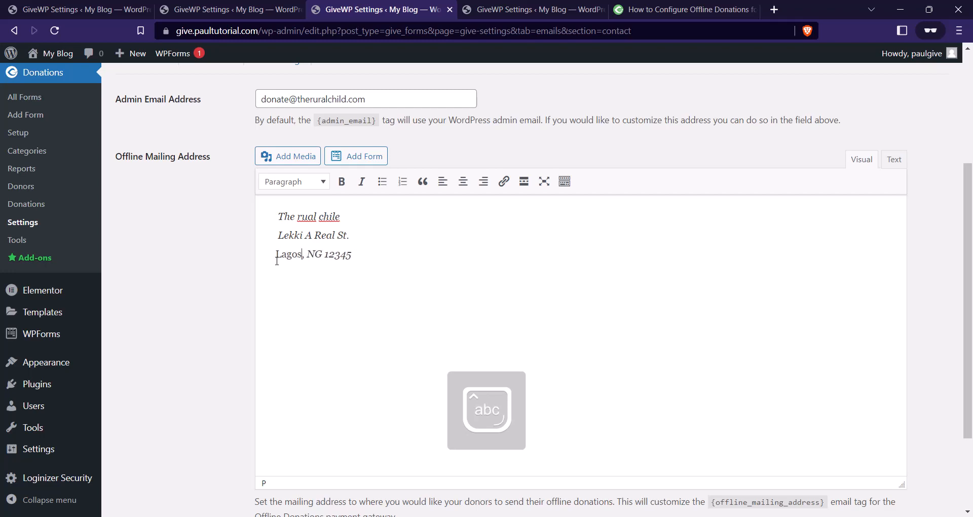
Save the updated contact information settings.
drag(357, 251, 332, 261)
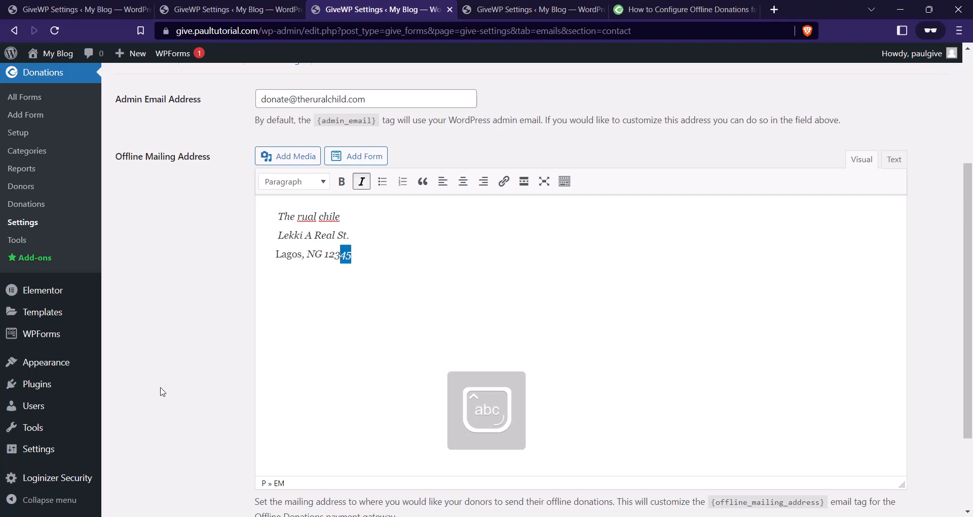
scroll(162, 392, down, 2)
scroll(217, 291, up, 4)
scroll(232, 299, down, 4)
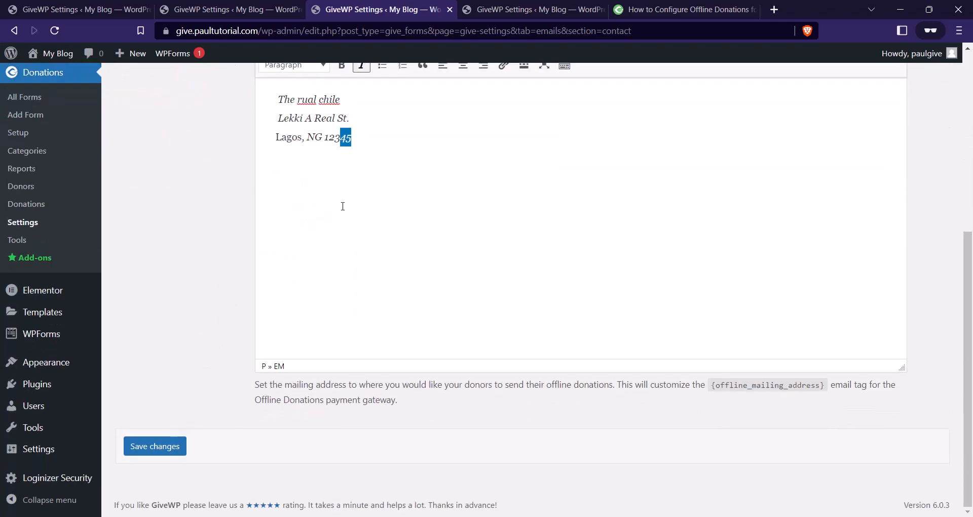
scroll(211, 228, up, 4)
scroll(213, 253, down, 4)
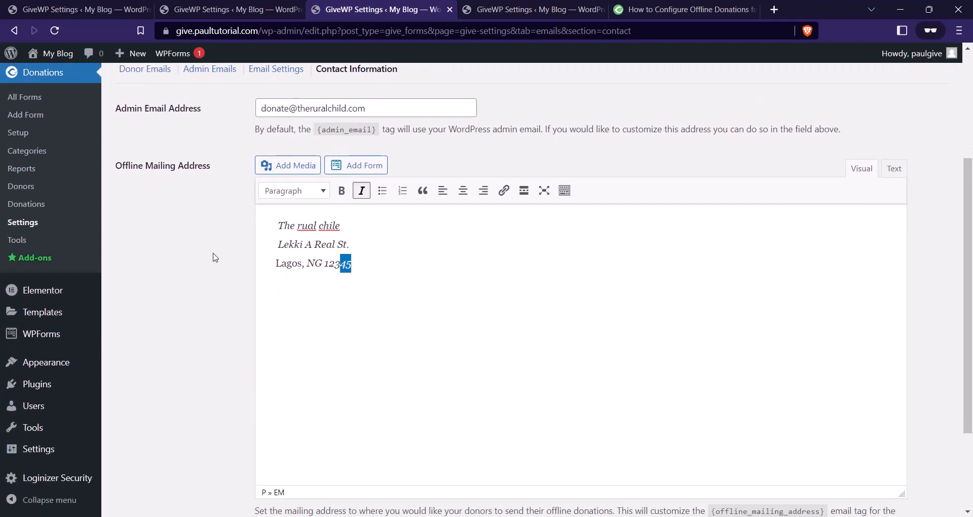
click(183, 448)
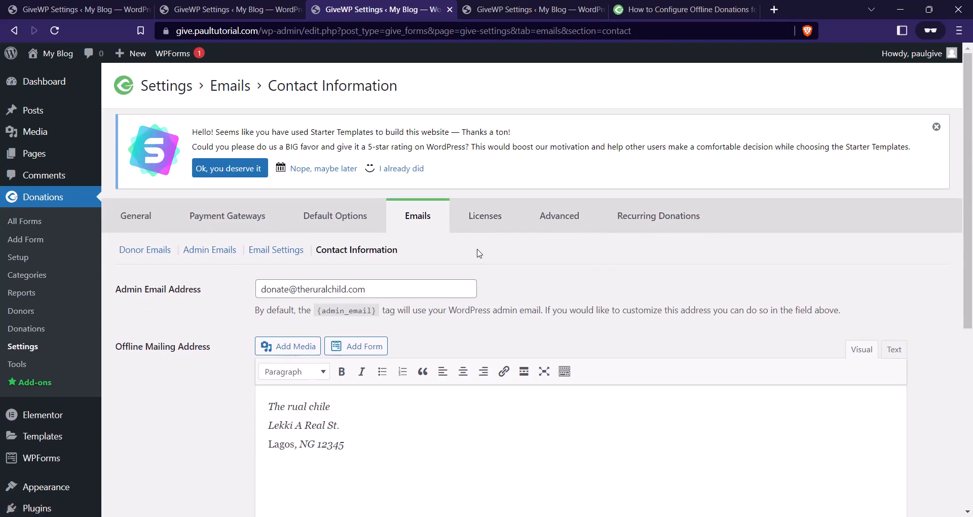
Look through the Licenses and Advanced settings tabs.
click(502, 231)
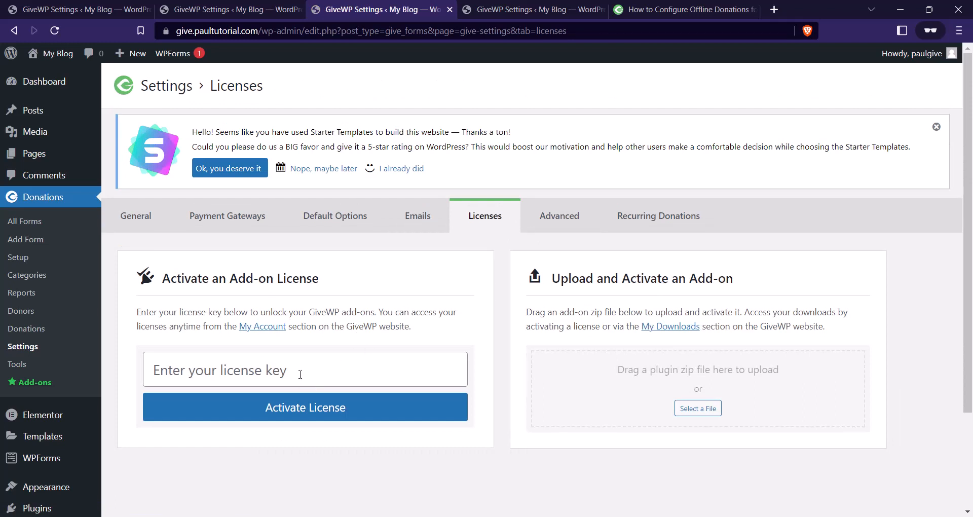
click(315, 384)
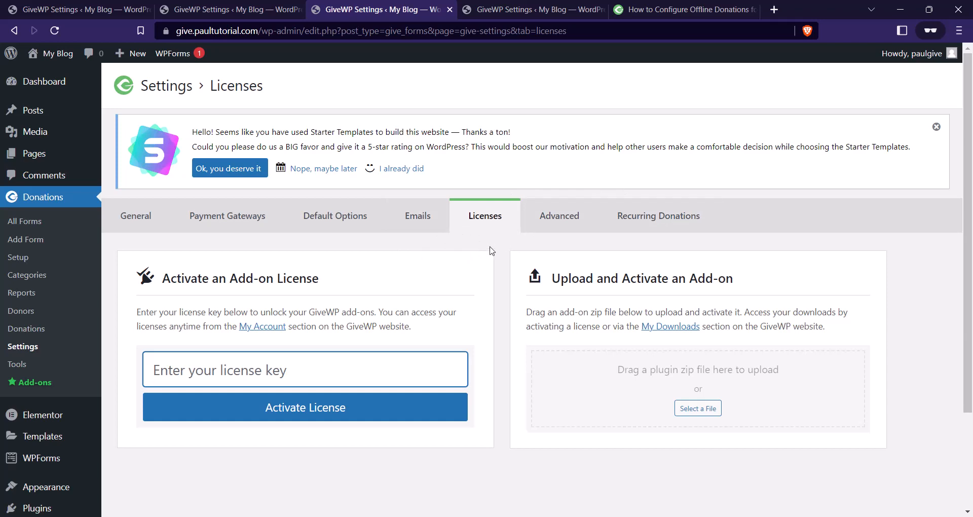
click(550, 225)
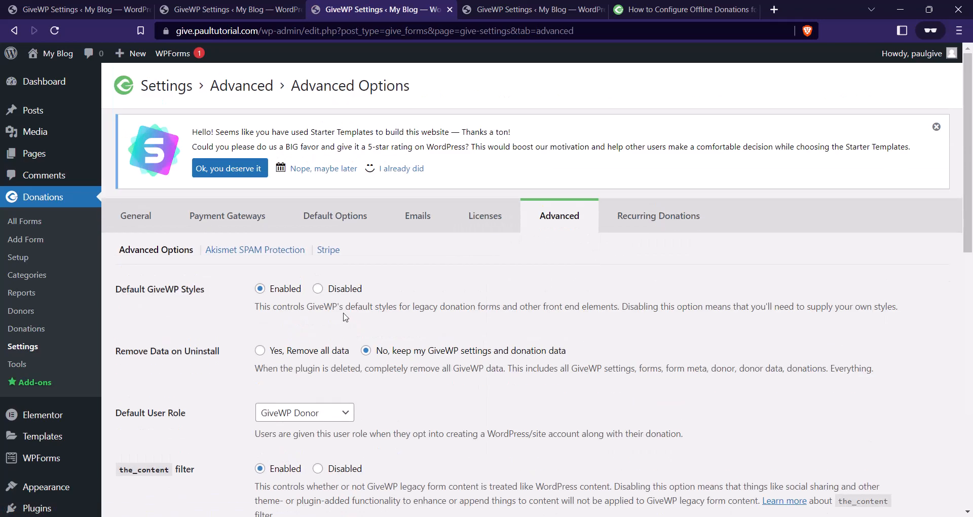
scroll(330, 308, down, 8)
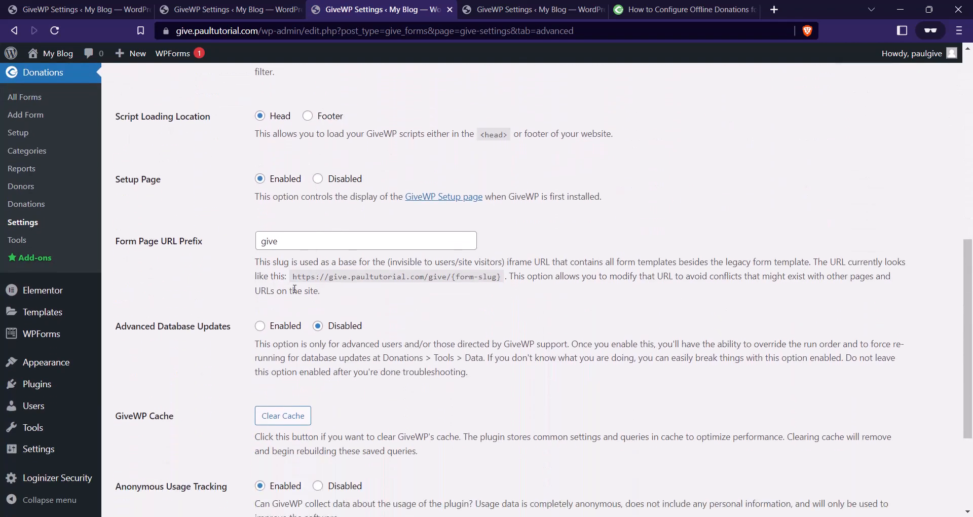
scroll(295, 289, down, 2)
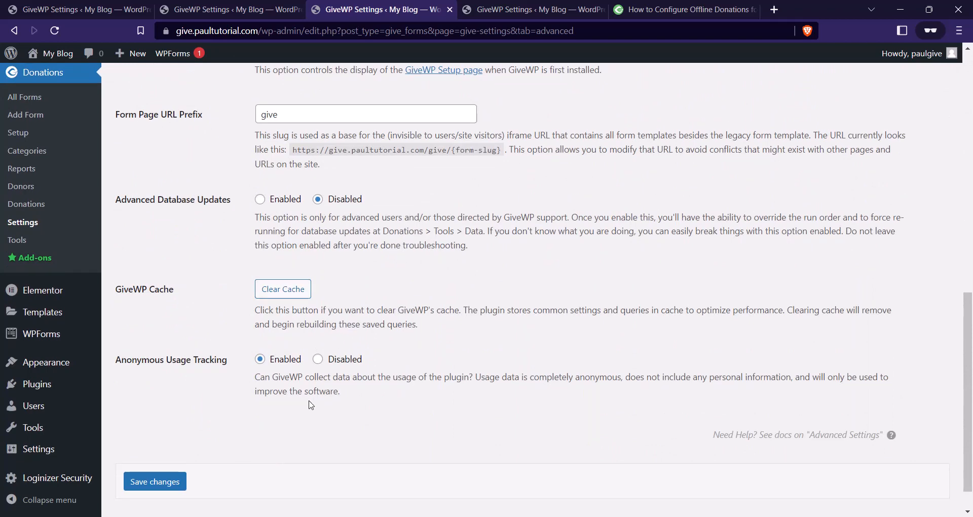
scroll(311, 405, up, 8)
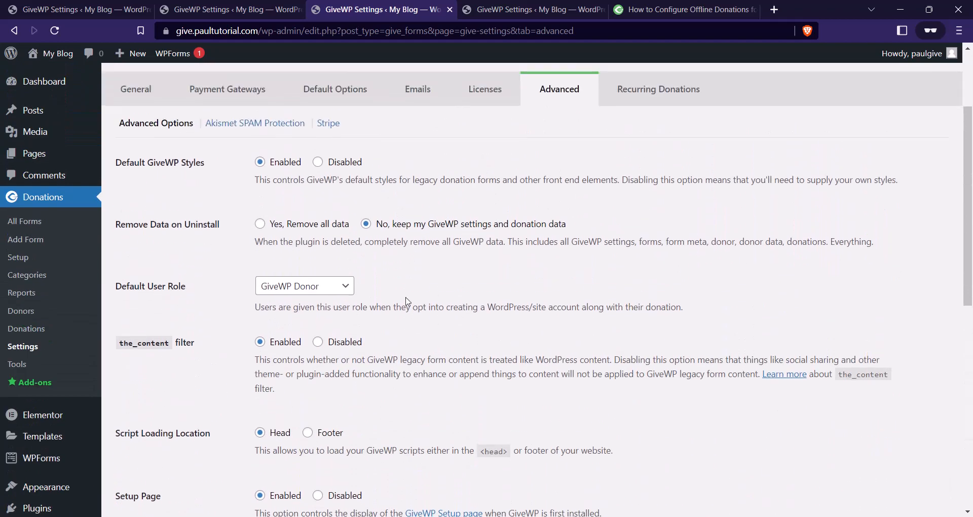
scroll(303, 195, up, 3)
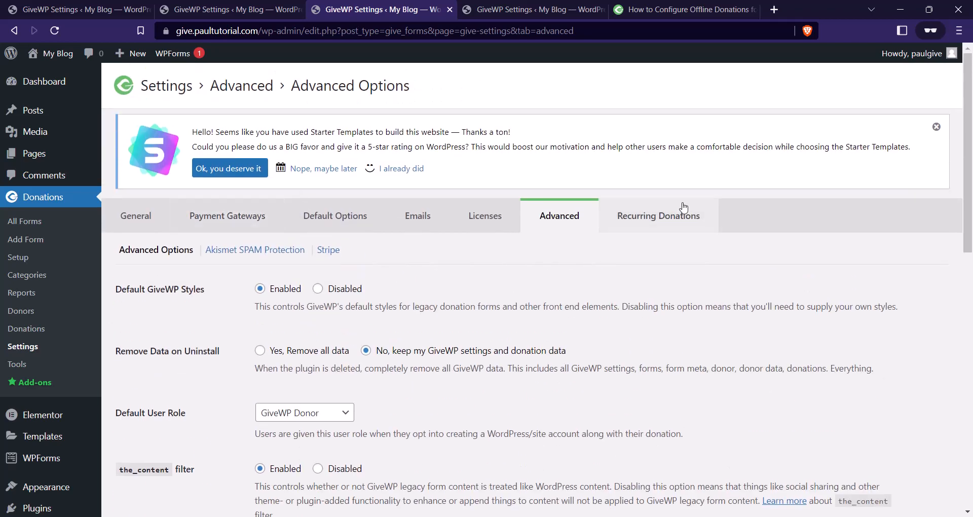
View the Recurring Donations tab's add-on promotion page.
click(642, 223)
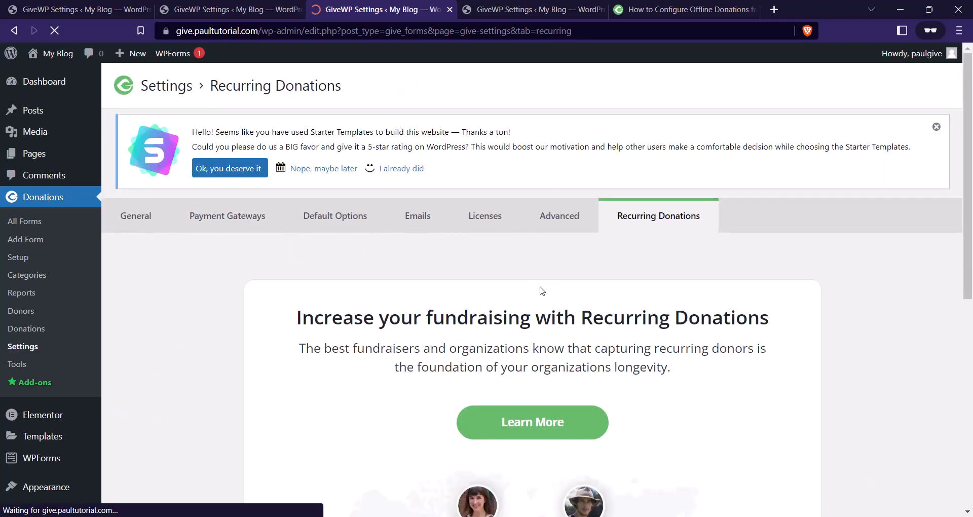
scroll(607, 276, down, 5)
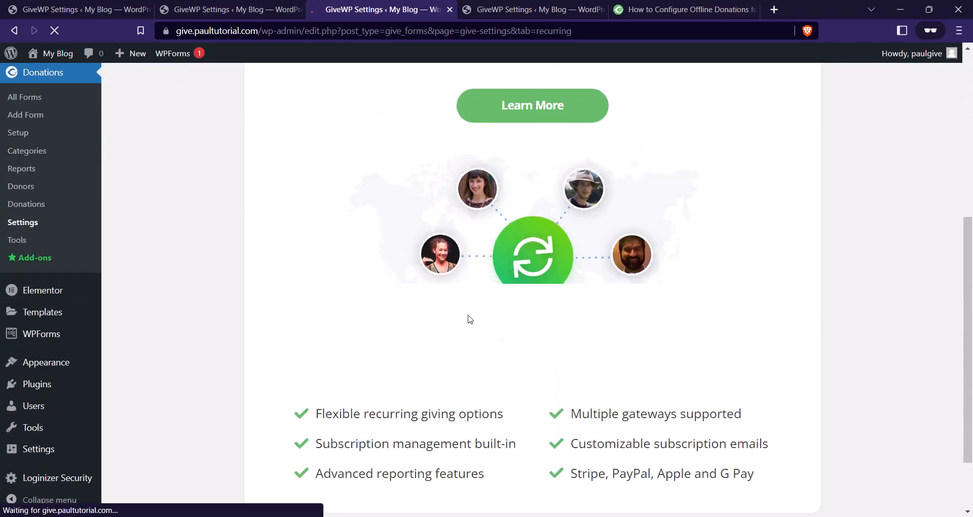
scroll(579, 291, up, 5)
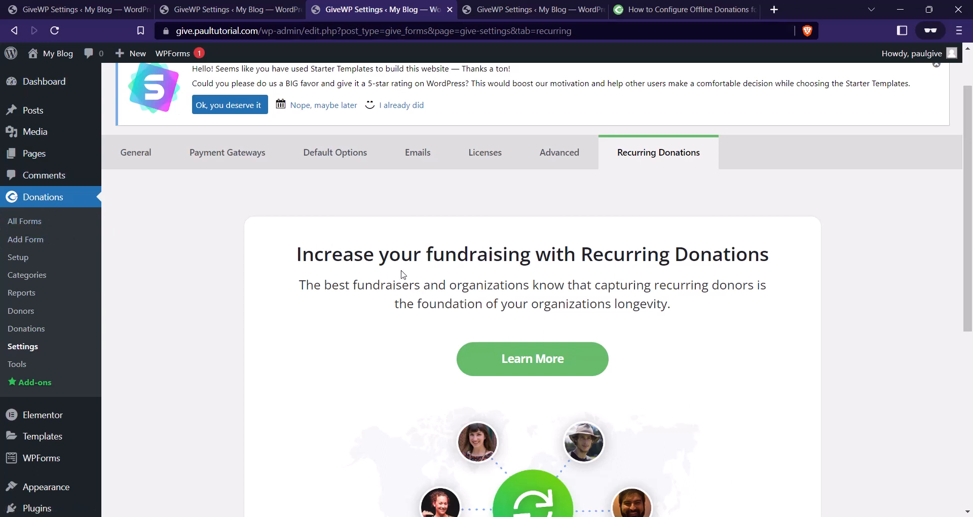
Add a new donation form from All Forms and title it 'Bayelsa Water Crisis'.
click(32, 205)
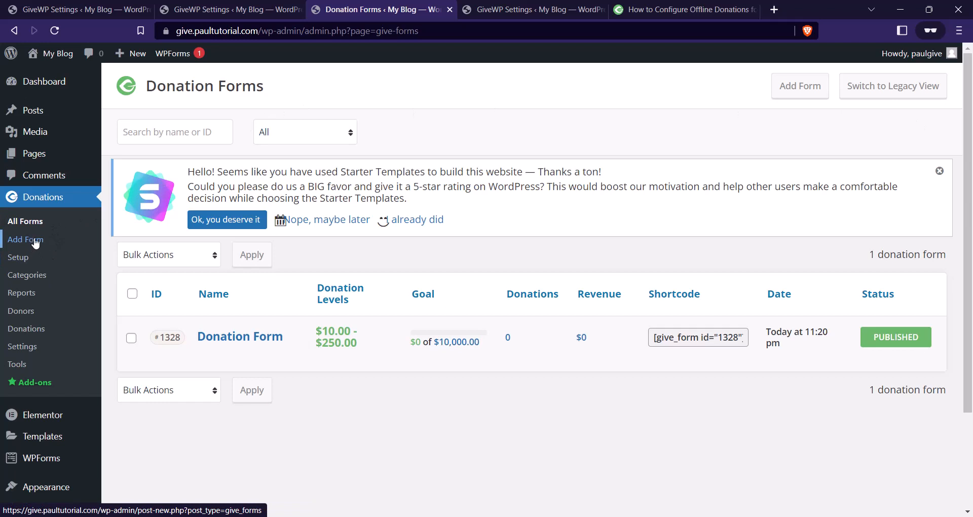
click(792, 96)
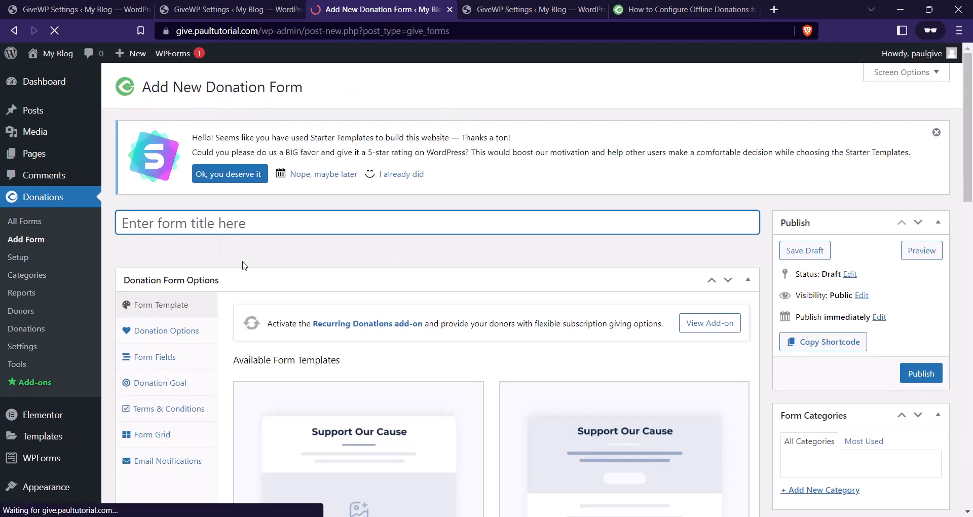
click(220, 224)
text(b)
key(Caps_Lock)
text(AYELS)
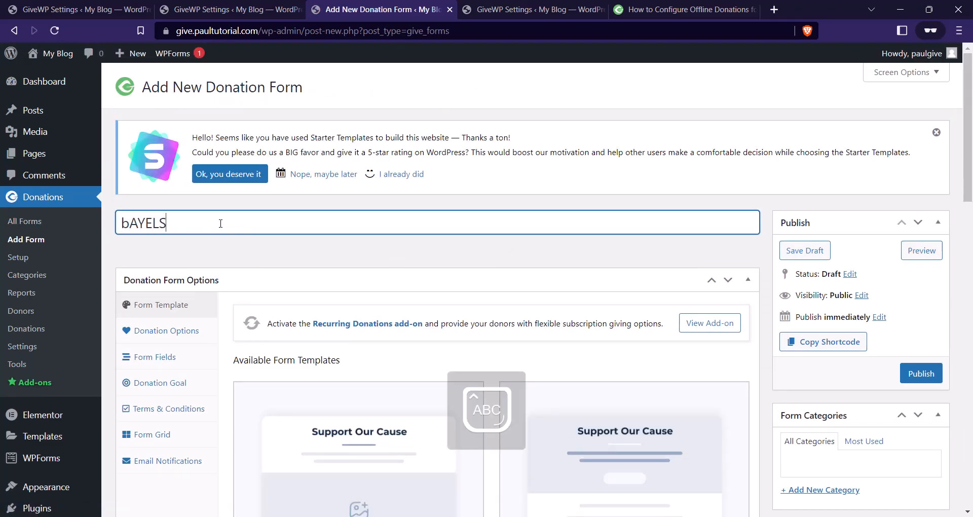
text(A)
key(BackSpace)
key(BackSpace)
key(BackSpace)
key(BackSpace)
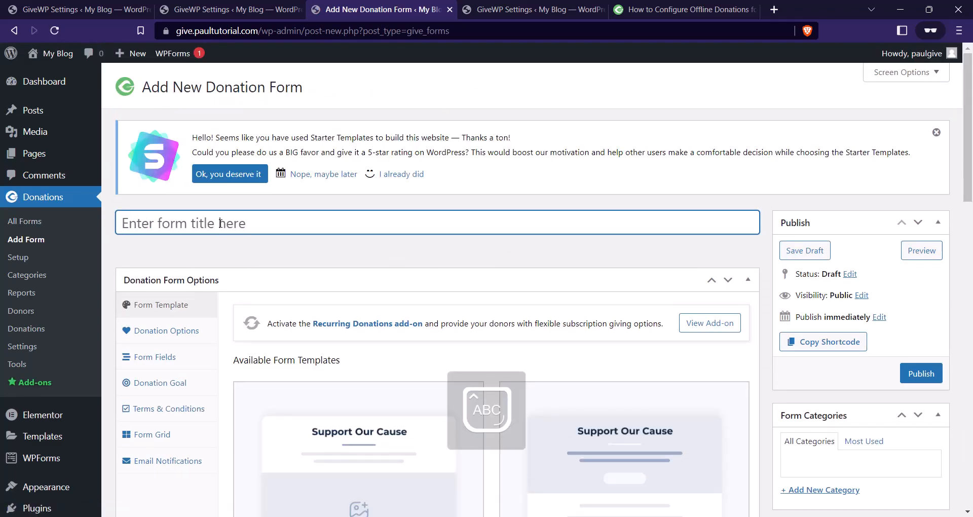
key(Caps_Lock)
text(Bayelsa W)
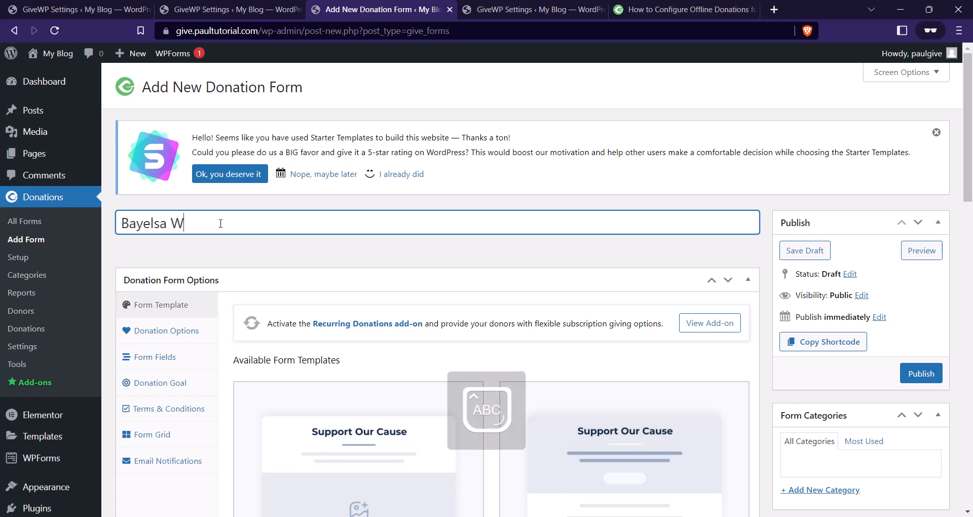
text(ater Crisis)
Browse the available form templates and activate Multi-Step Form.
scroll(457, 267, down, 1)
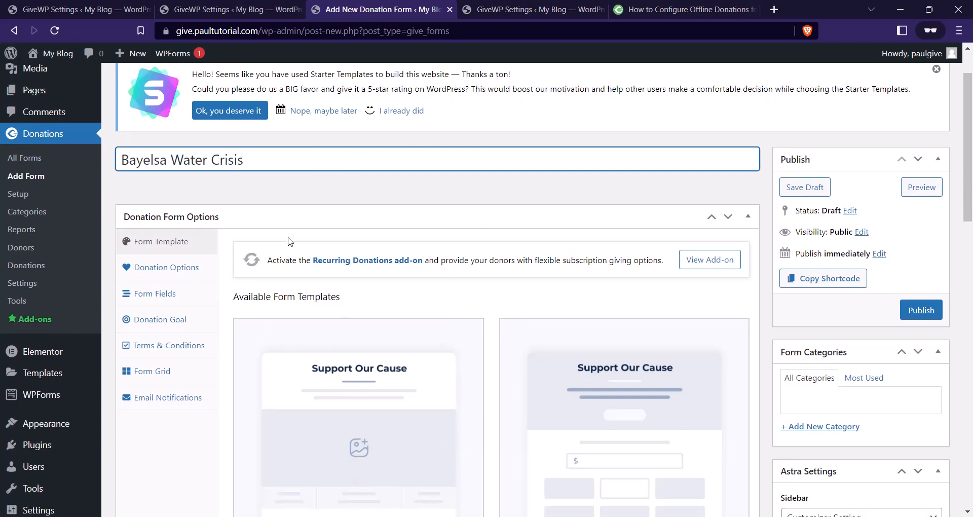
scroll(384, 201, down, 1)
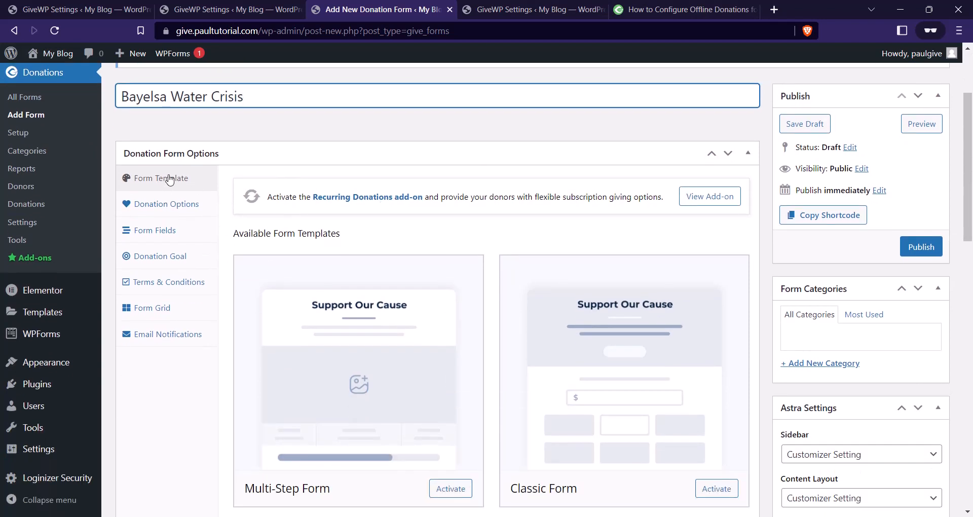
scroll(665, 216, down, 1)
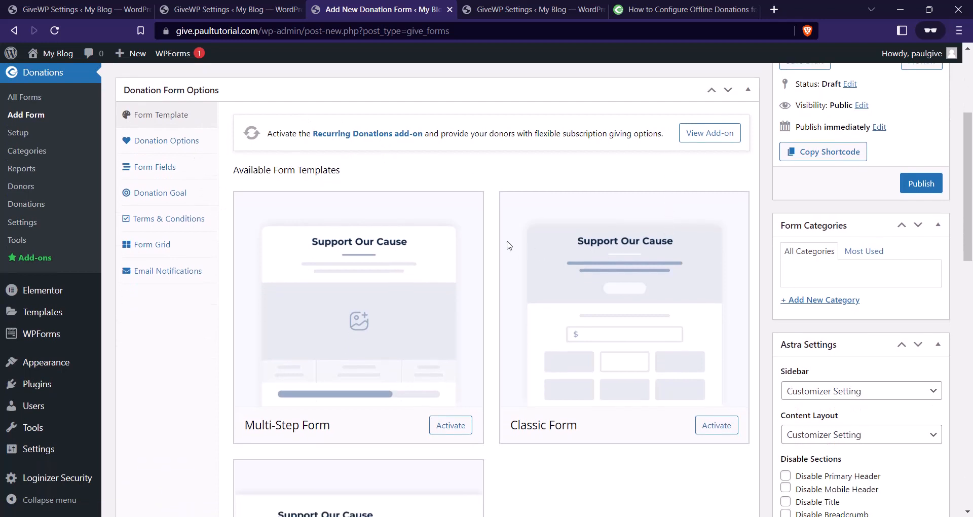
scroll(515, 243, down, 1)
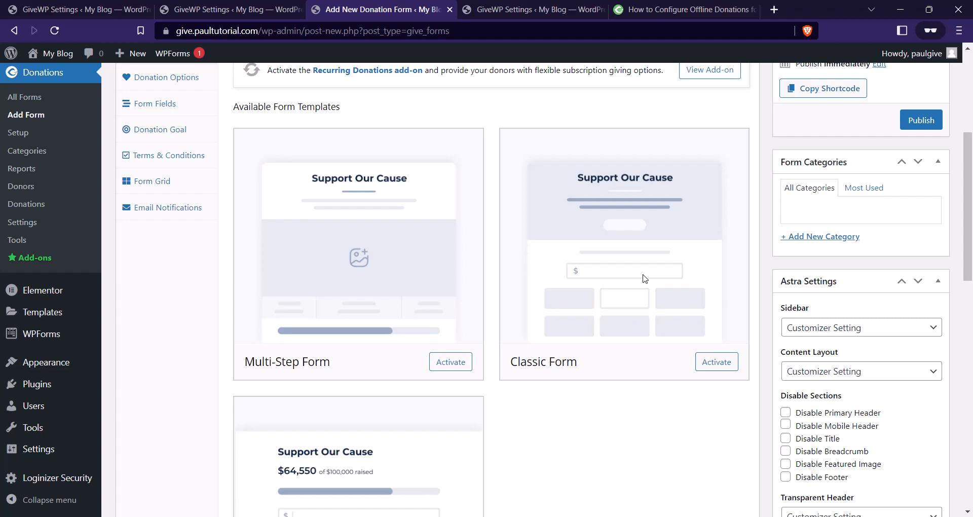
scroll(652, 284, down, 5)
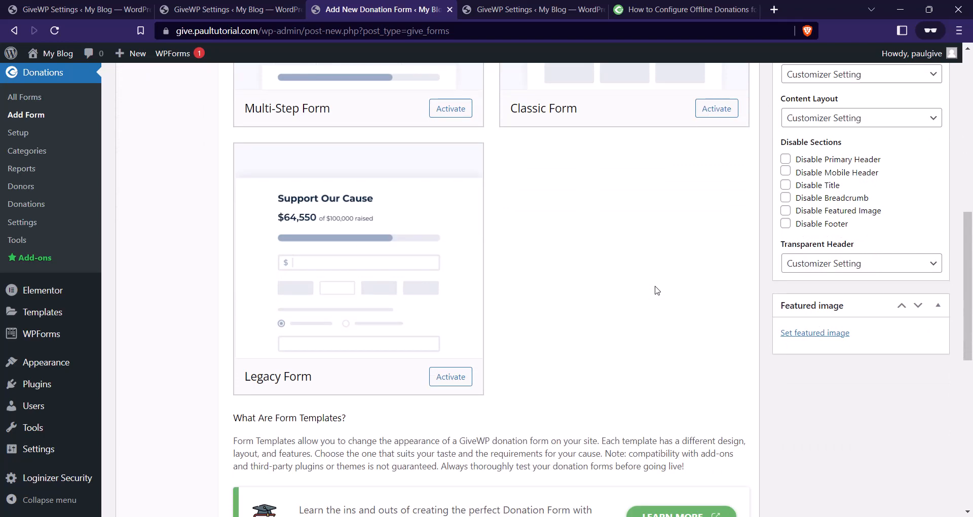
scroll(311, 277, up, 5)
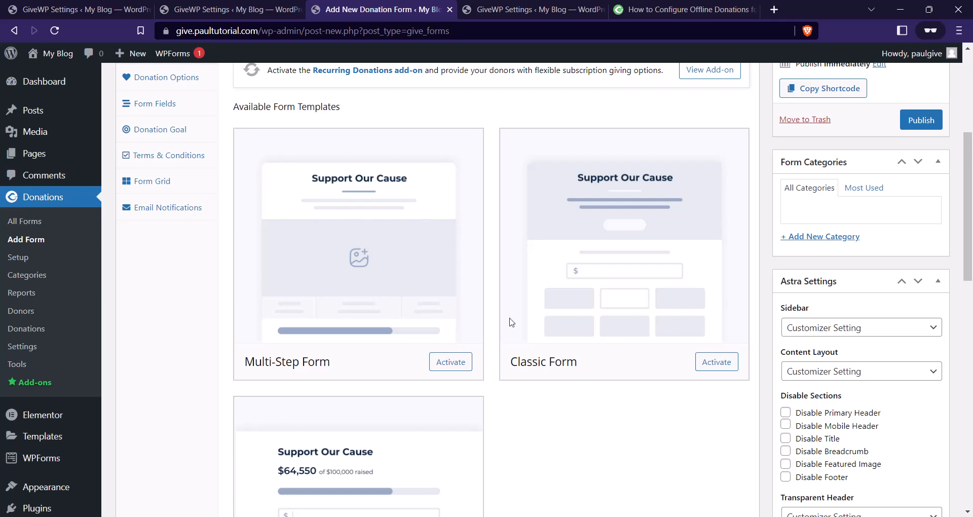
click(450, 362)
scroll(461, 272, down, 2)
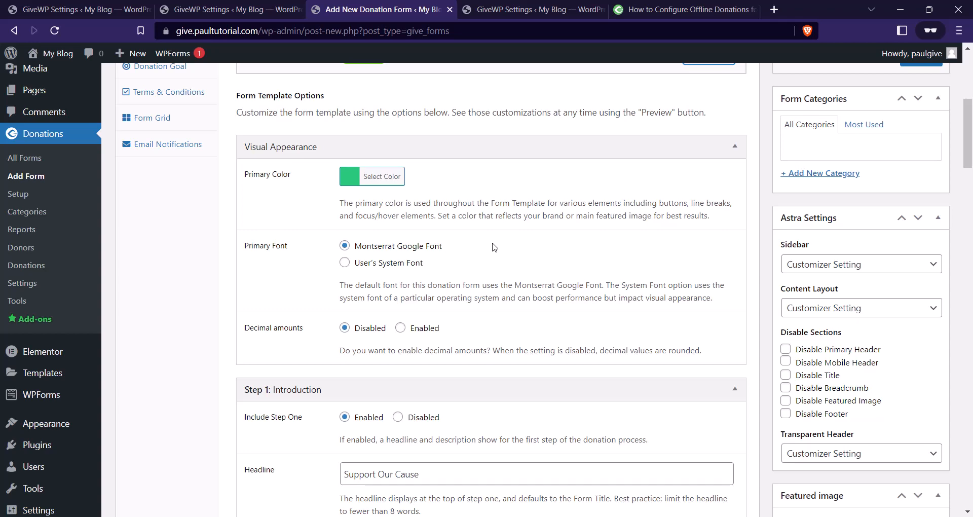
Open the site homepage in a new tab and look it over.
scroll(433, 277, up, 3)
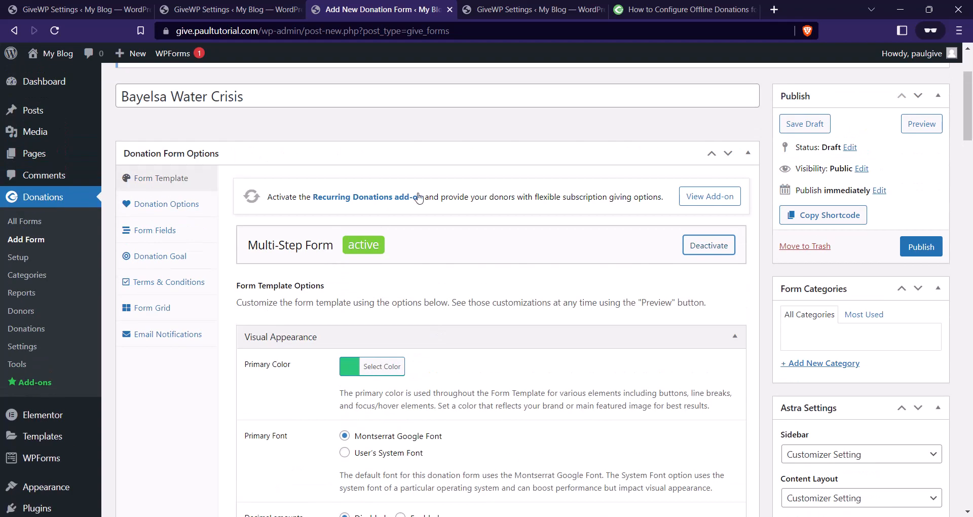
scroll(446, 210, down, 1)
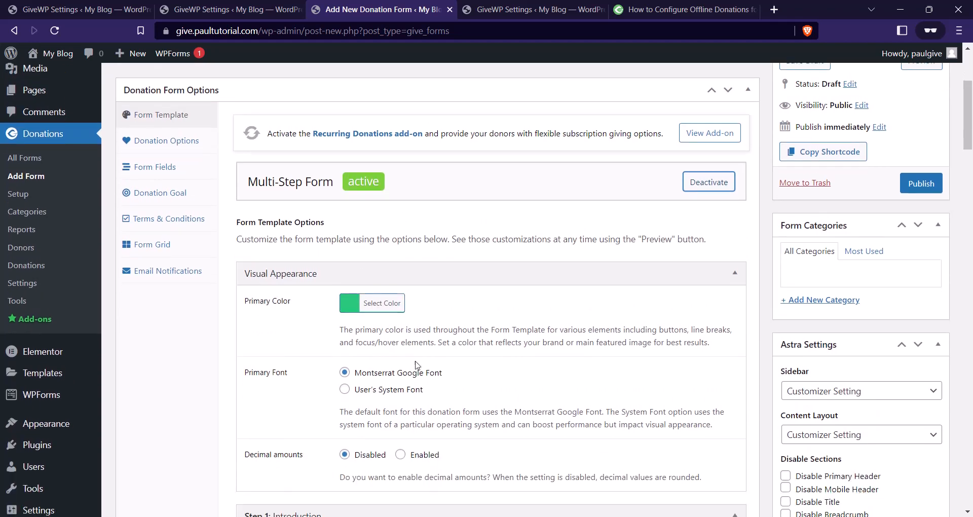
scroll(525, 277, down, 2)
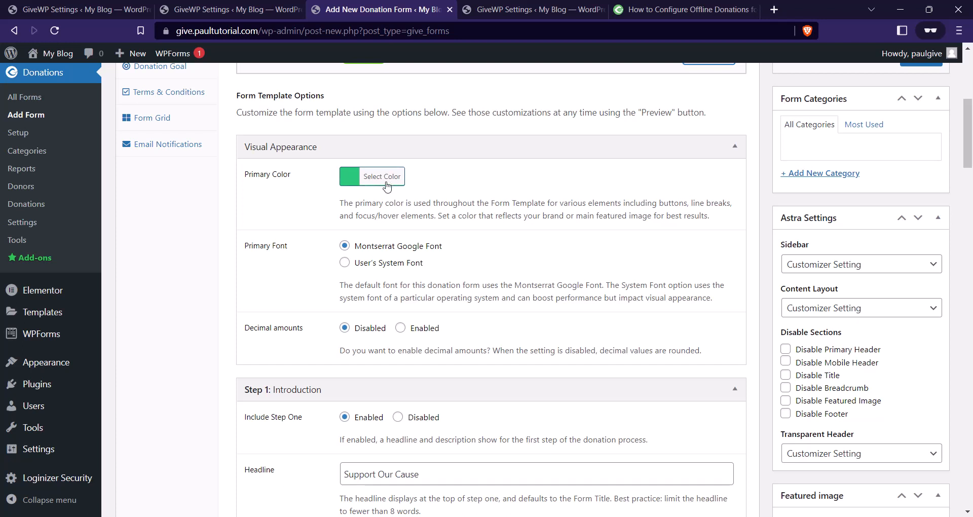
click(389, 181)
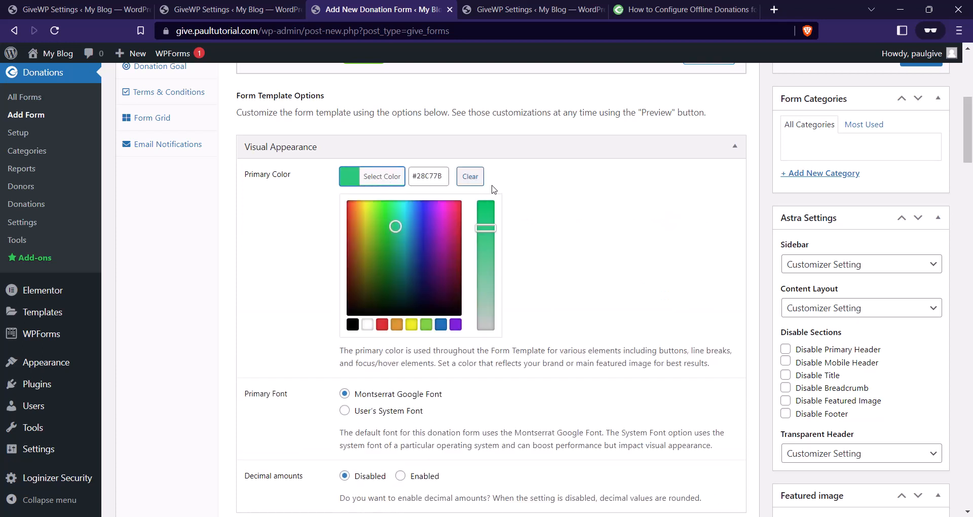
right_click(74, 62)
key(Escape)
click(100, 67)
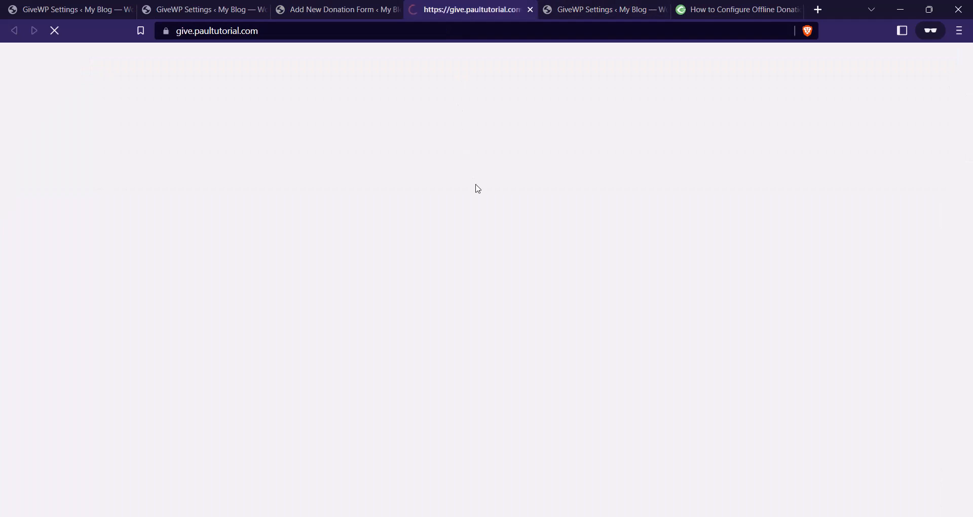
scroll(474, 228, down, 4)
scroll(420, 268, up, 2)
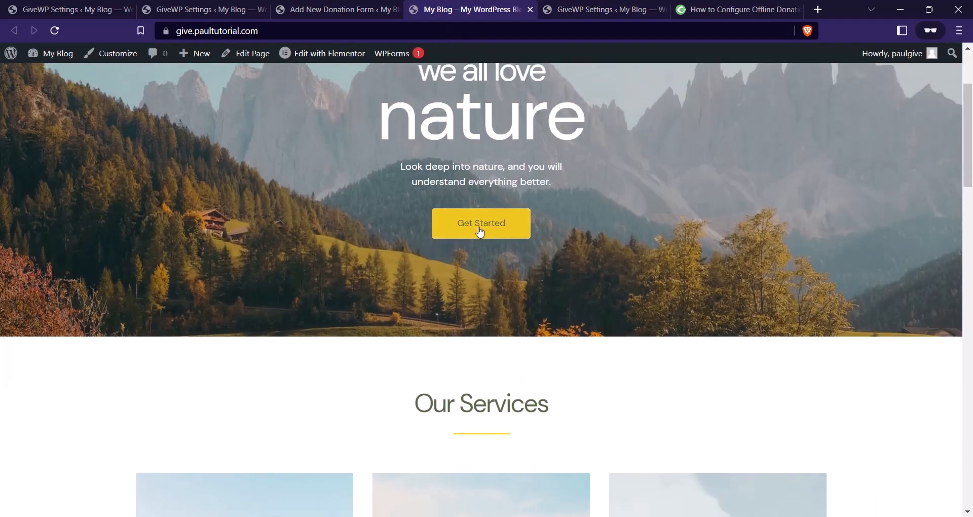
scroll(454, 283, down, 10)
scroll(517, 274, up, 10)
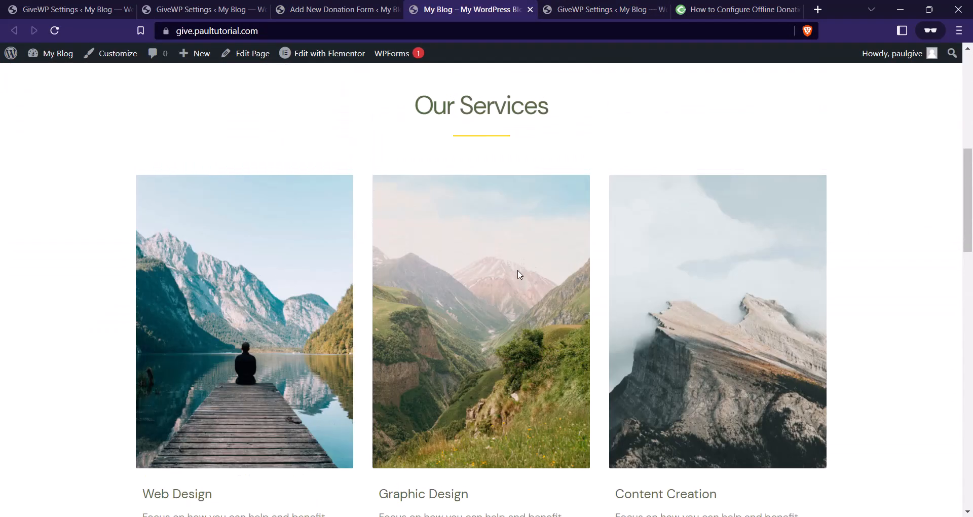
click(337, 9)
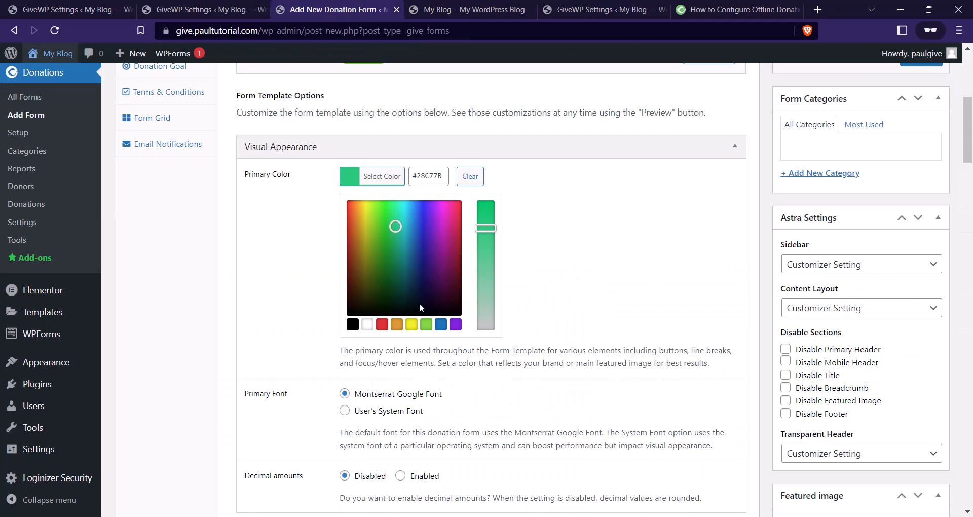
click(494, 9)
scroll(497, 242, down, 5)
scroll(504, 218, up, 4)
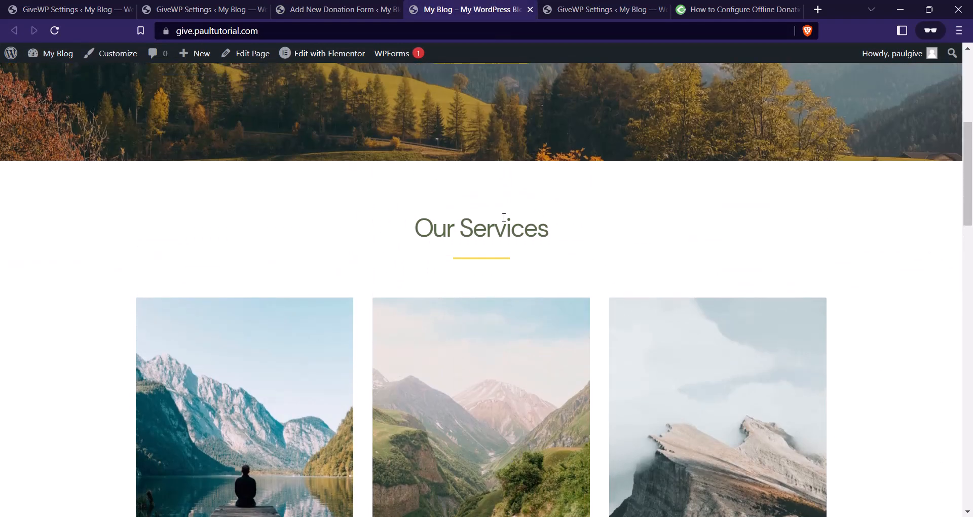
click(379, 8)
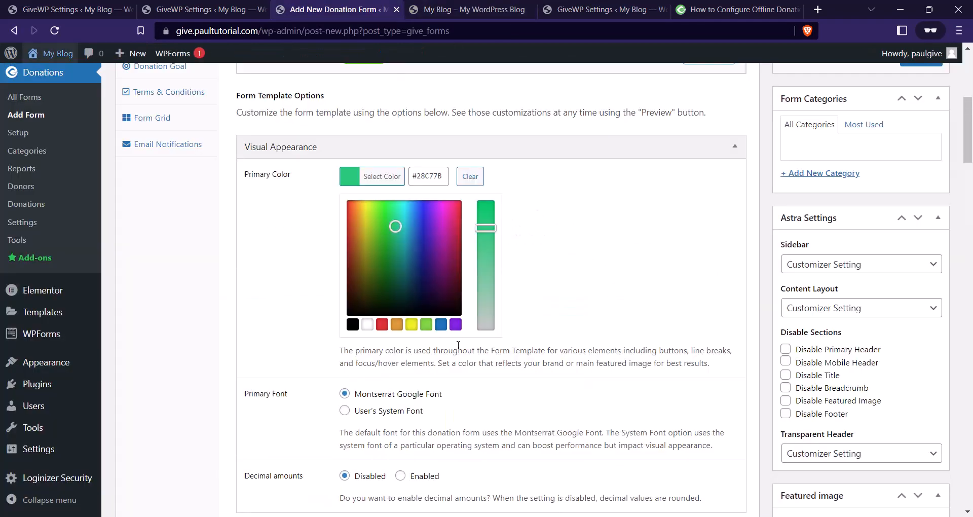
Set the template's primary colour to olive #7b891b.
mouse_move(395, 225)
mouse_down()
mouse_move(376, 247)
mouse_move(368, 243)
mouse_move(369, 252)
mouse_up()
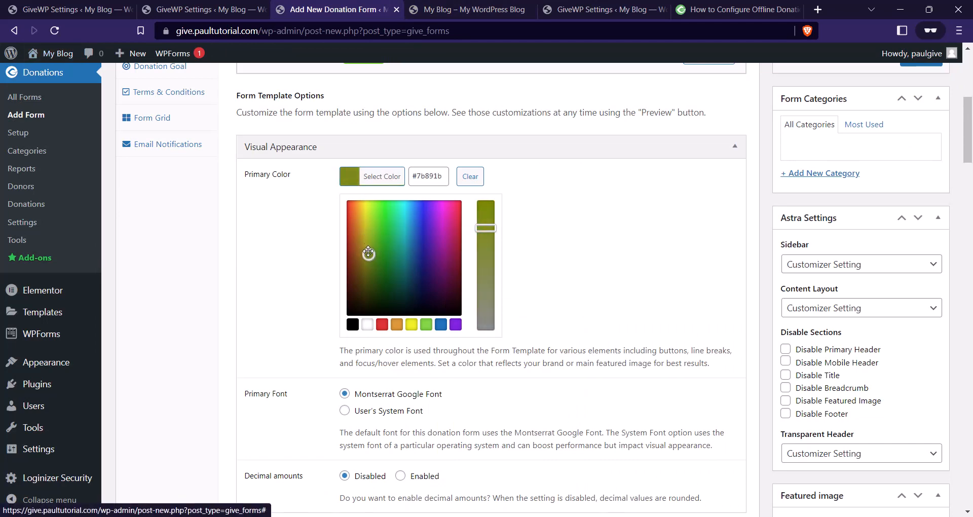
click(385, 176)
click(386, 176)
triple_click(425, 176)
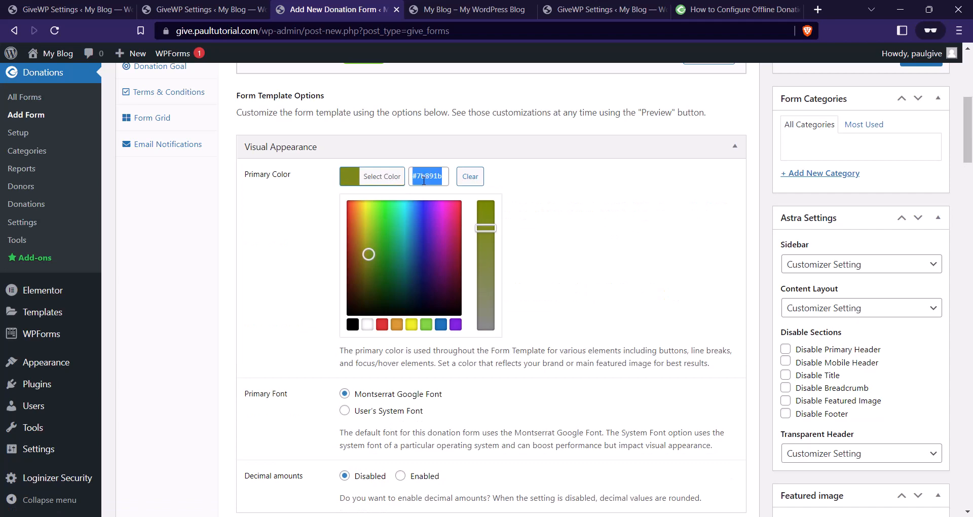
click(525, 197)
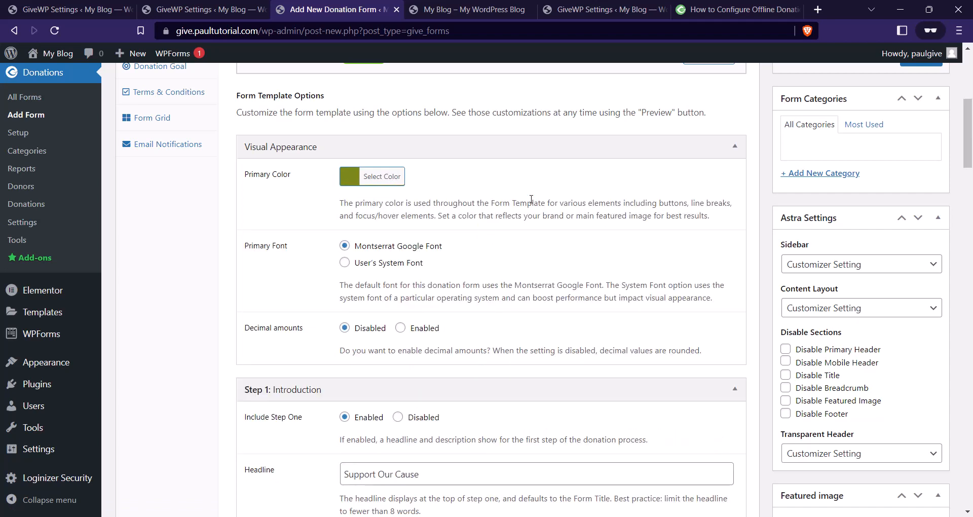
scroll(487, 238, down, 2)
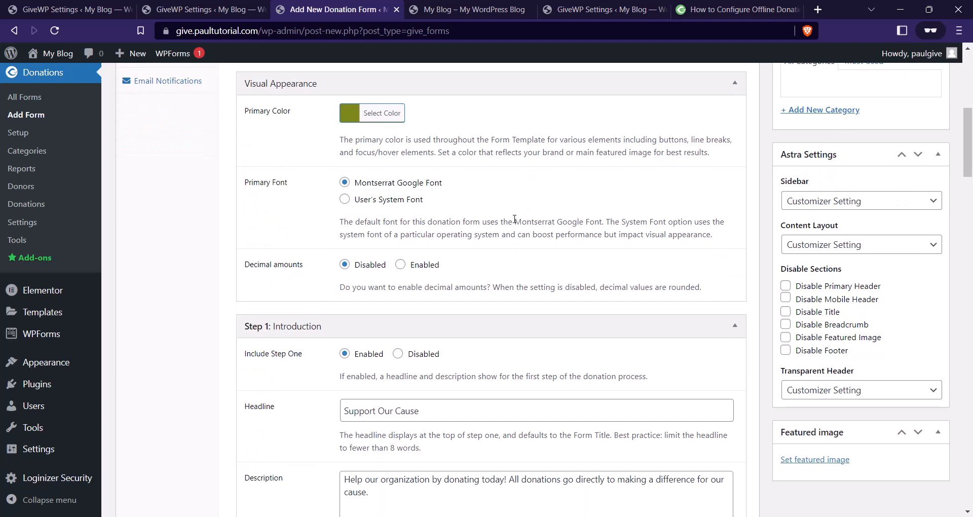
Leave decimal amounts disabled on the form after briefly toggling them.
click(344, 185)
scroll(358, 288, down, 1)
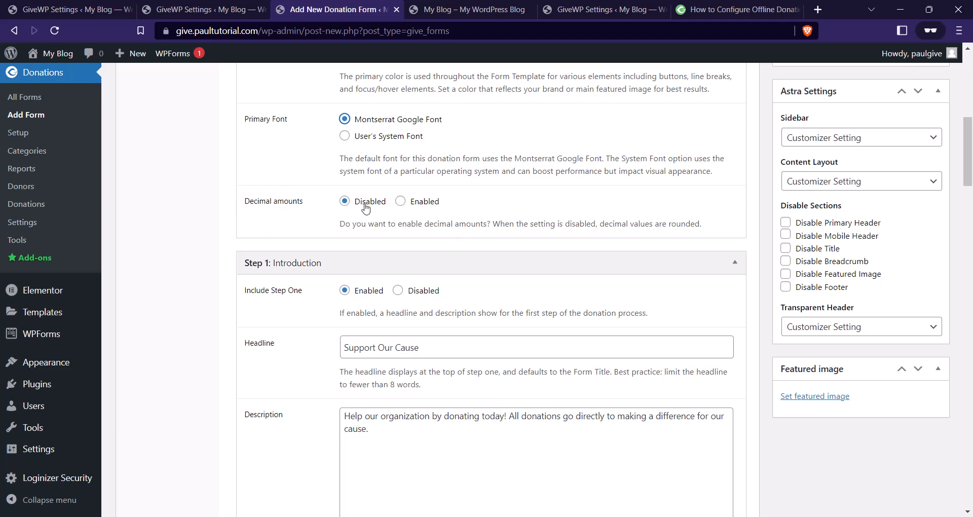
click(407, 203)
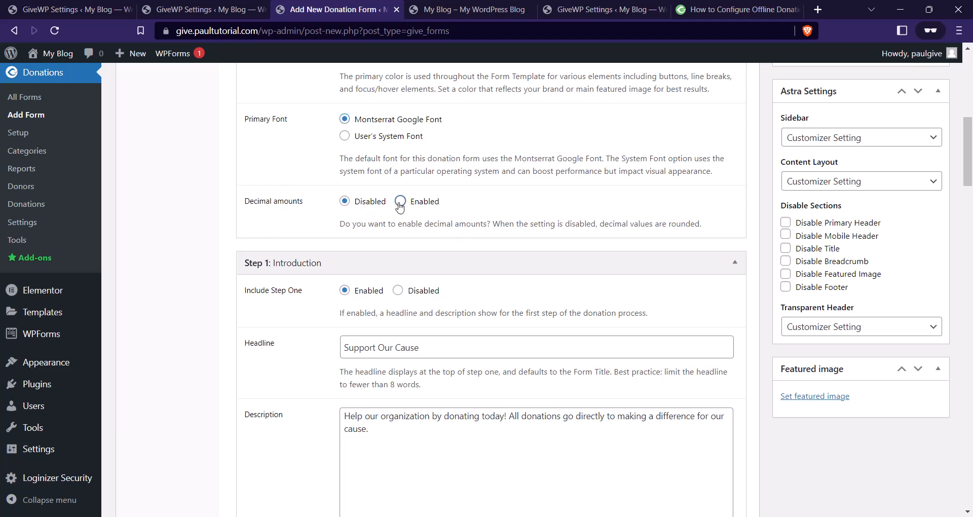
click(344, 203)
scroll(414, 186, down, 2)
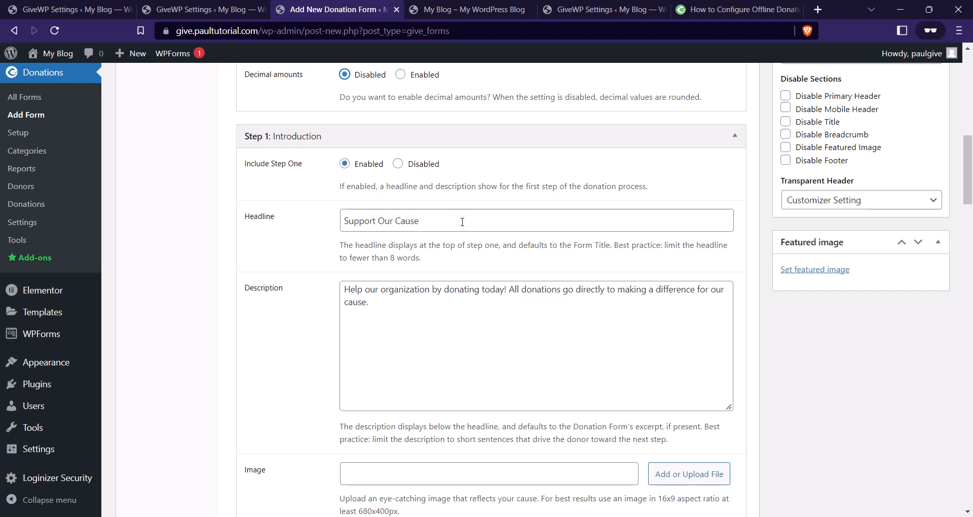
Change the Step 1 headline to 'Give to Bayelsa Flood Victims'.
drag(436, 222, 346, 223)
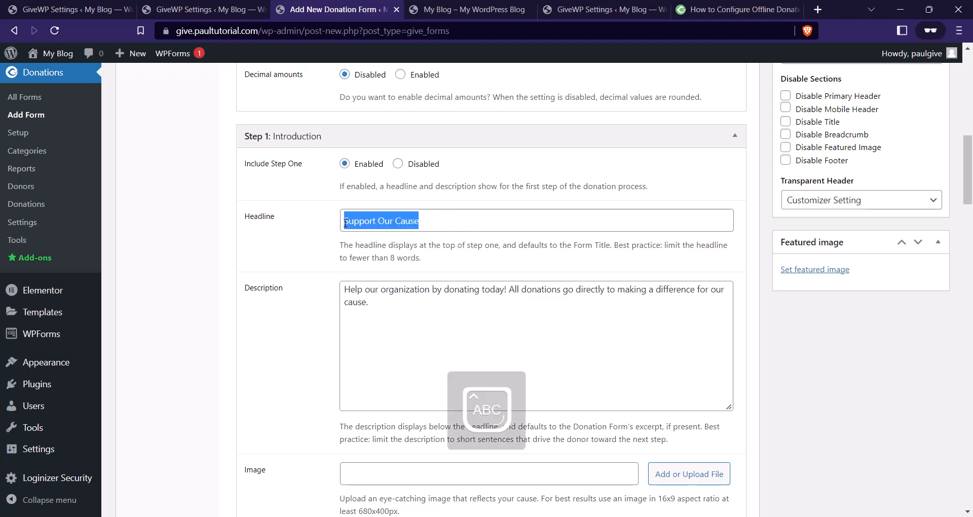
key(BackSpace)
text(Give tpo the)
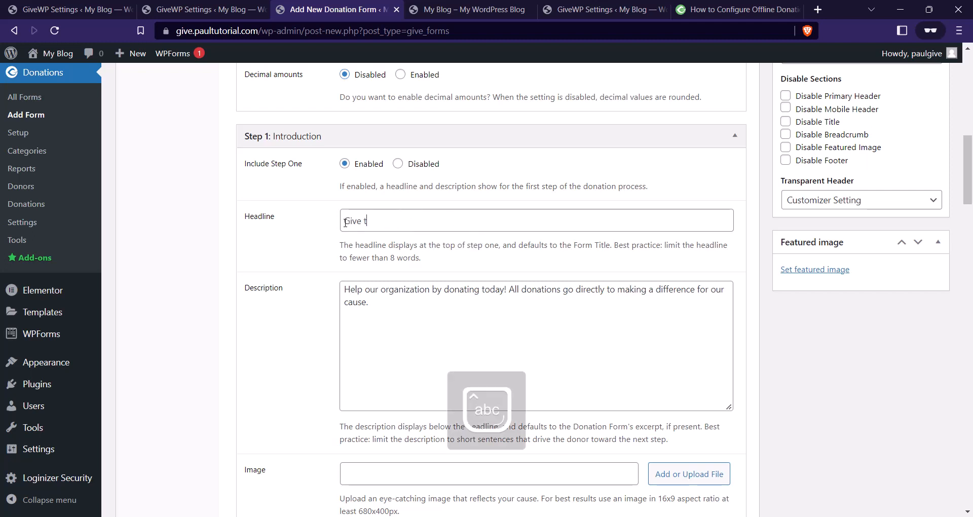
key(BackSpace)
key(BackSpace)
key(BackSpace)
key(BackSpace)
key(BackSpace)
key(BackSpace)
text(o )
text(Bayels)
text(a Floo)
text(d Vick)
text(tims)
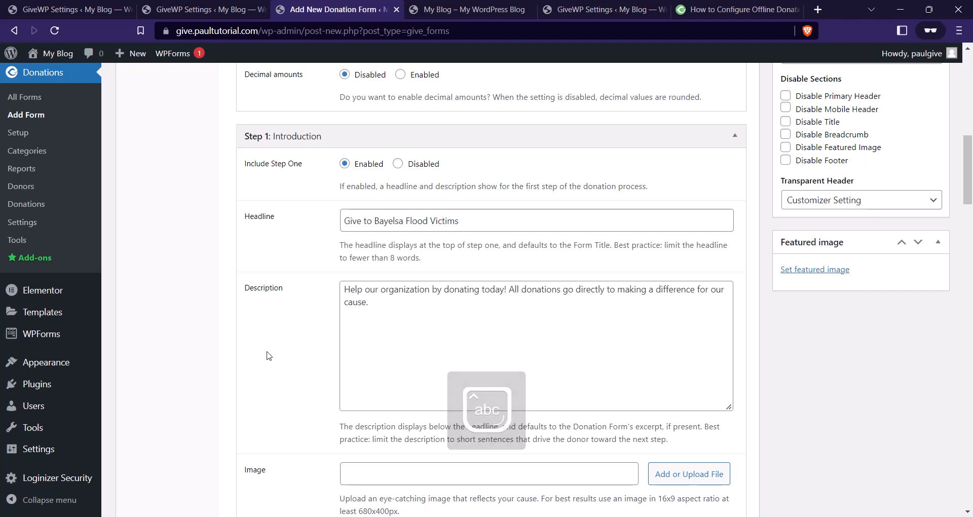
Set the Step 1 description to 'This is to help displaced Bayelsa occupants.'.
triple_click(360, 302)
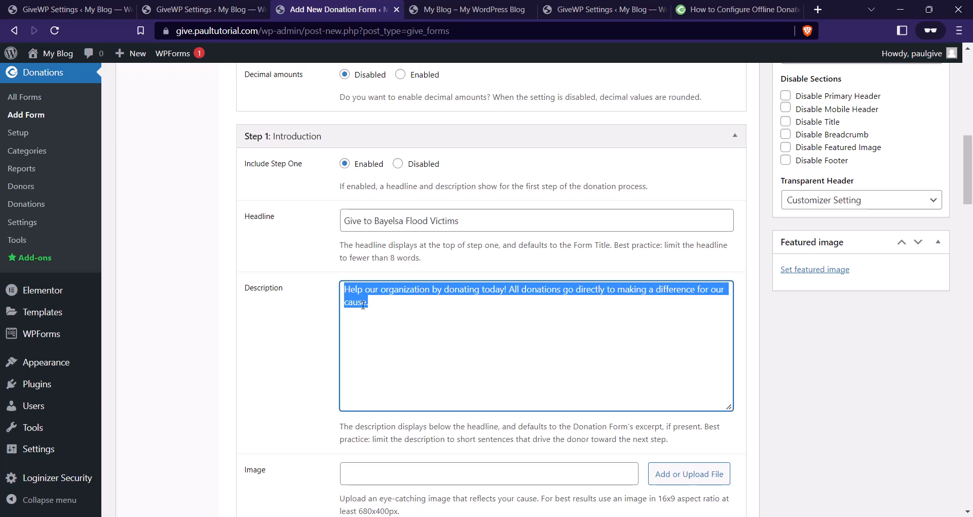
text(This)
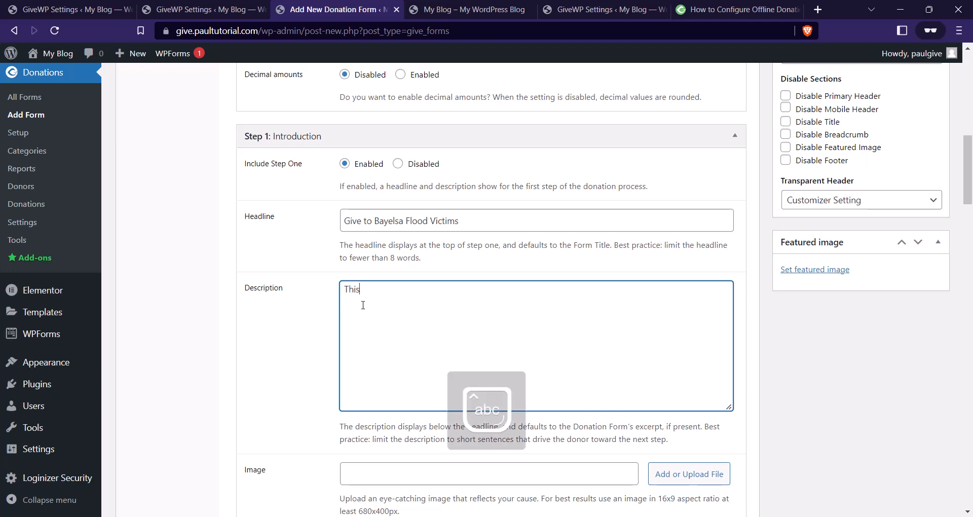
text( is tp )
text(help di)
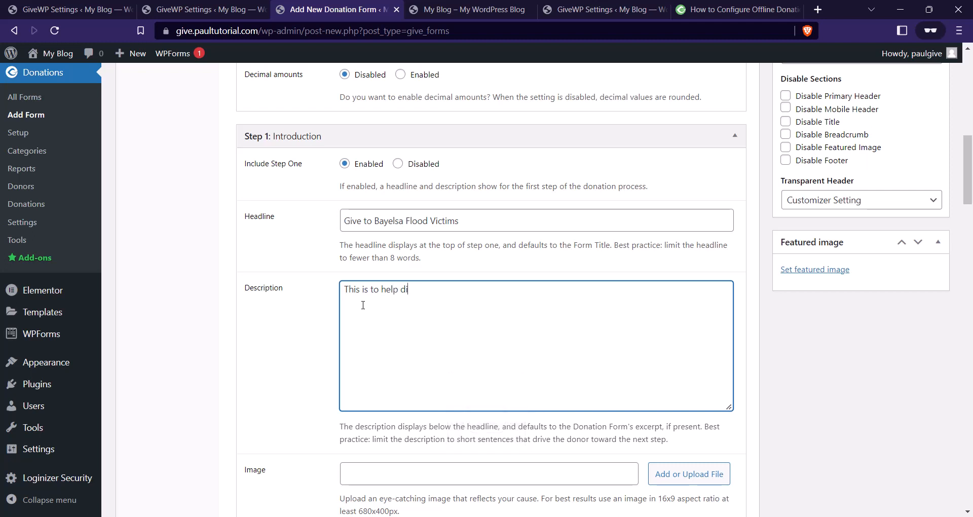
text(splaced bayelsa occupants.)
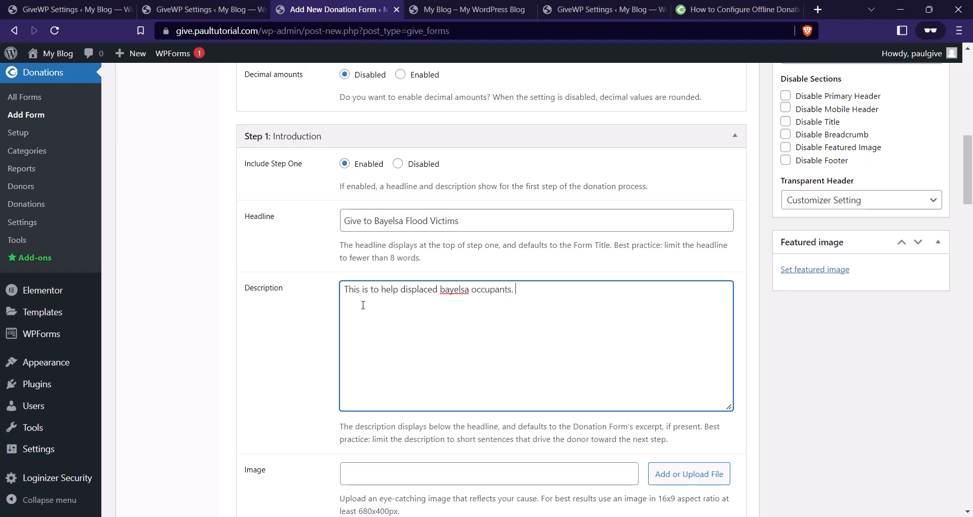
click(444, 290)
key(BackSpace)
text(B)
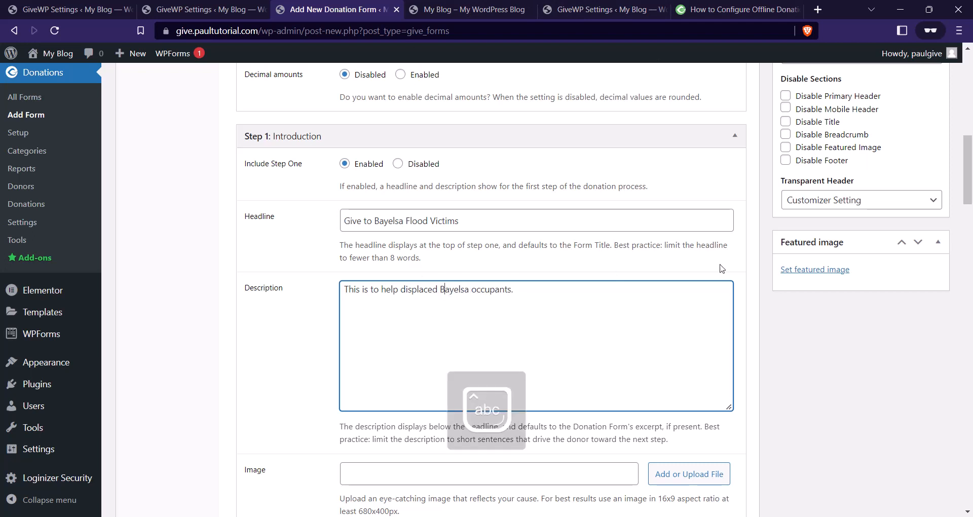
click(558, 284)
scroll(381, 227, down, 4)
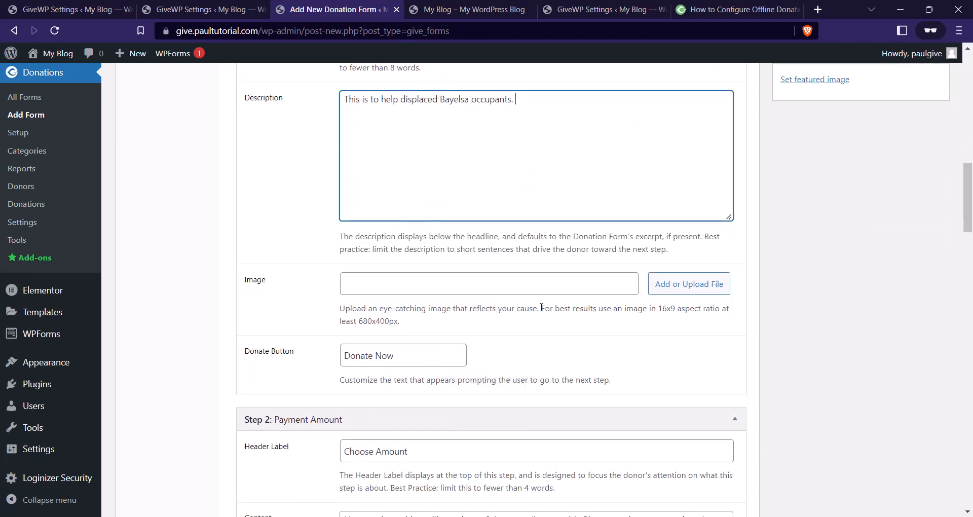
Open the Step 1 image media chooser, then show the Desktop folder in File Explorer.
click(665, 284)
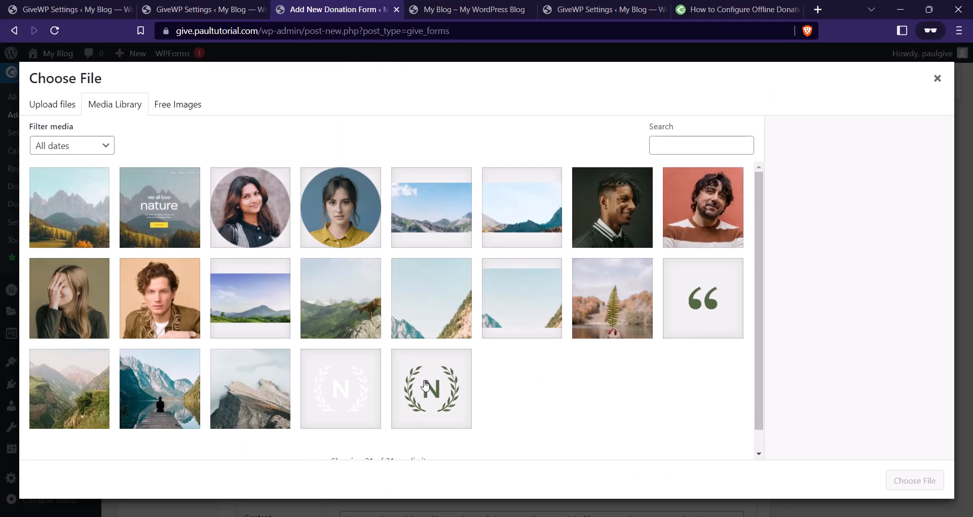
click(321, 516)
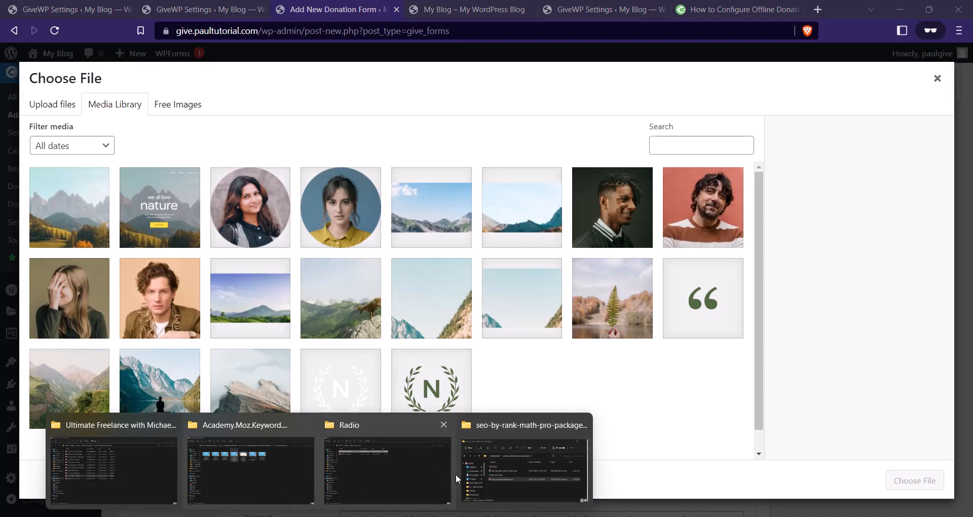
click(367, 452)
click(48, 318)
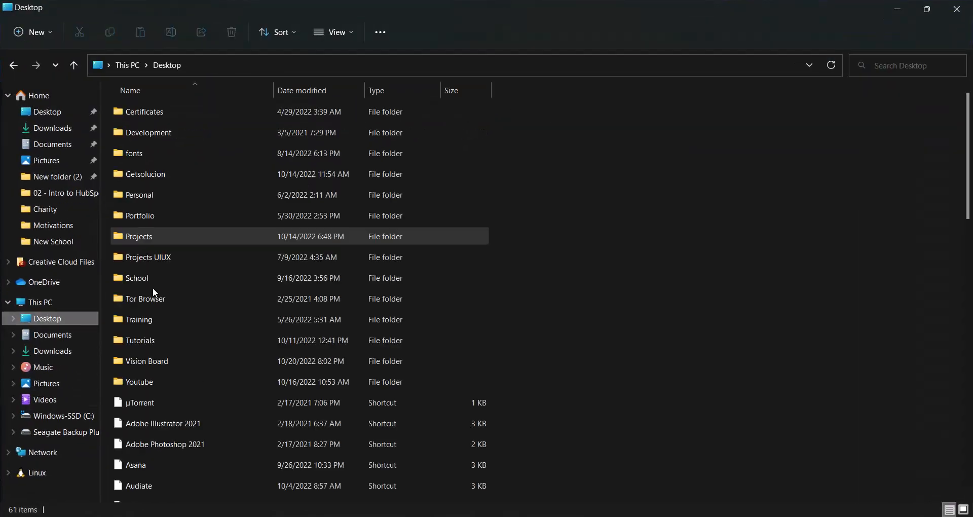
Drag pexels-git-stephen-gitau-1686463.jpg from Training\Charity\output into the WordPress media library.
click(148, 236)
double_click(147, 317)
double_click(148, 116)
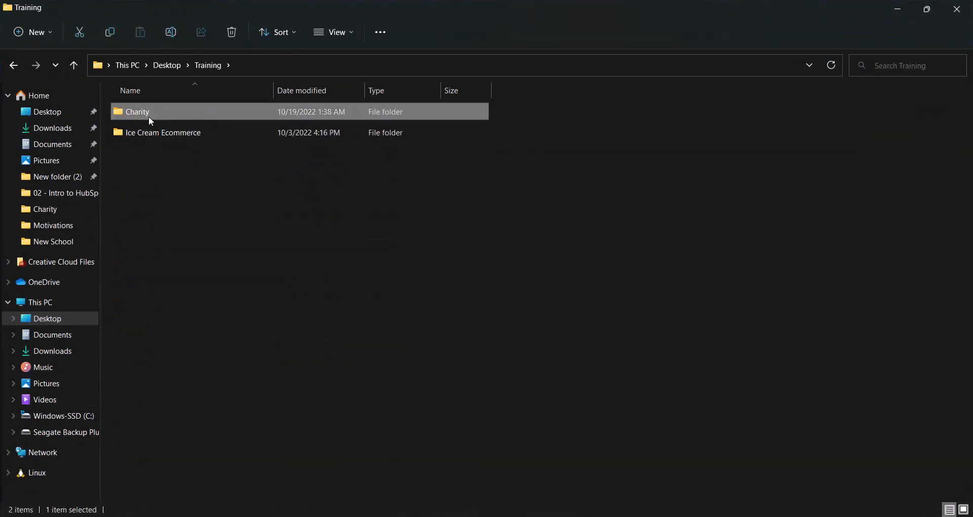
double_click(246, 139)
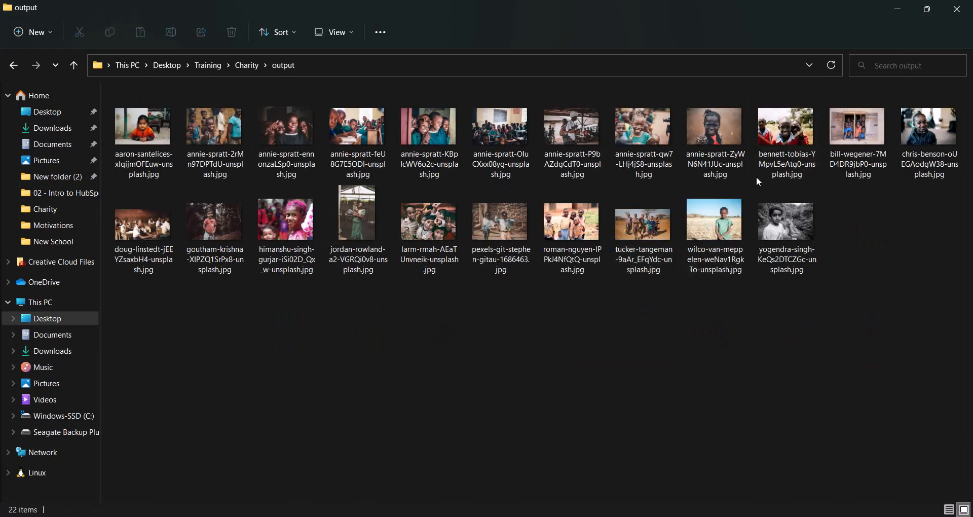
drag(502, 243, 436, 329)
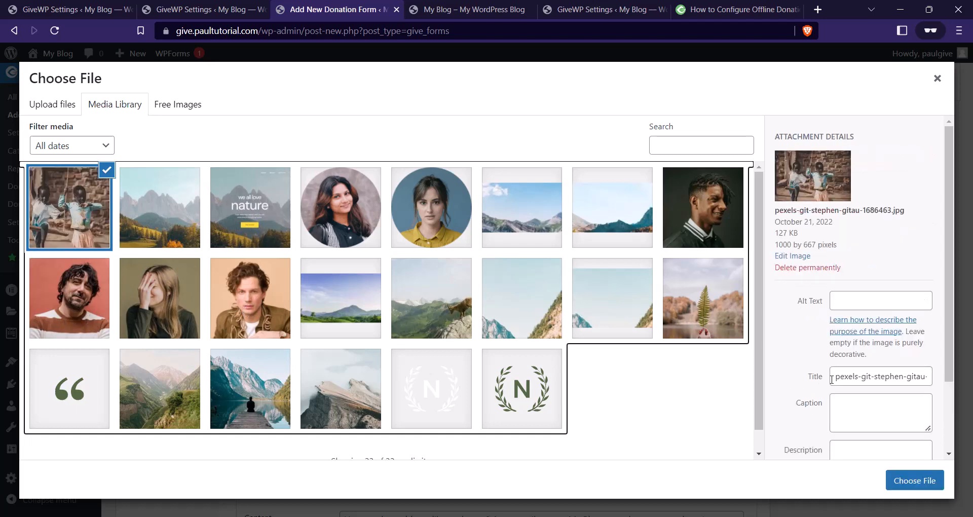
Make the children-on-swing photo Step 1's image and shorten the button text to 'Donate'.
click(892, 481)
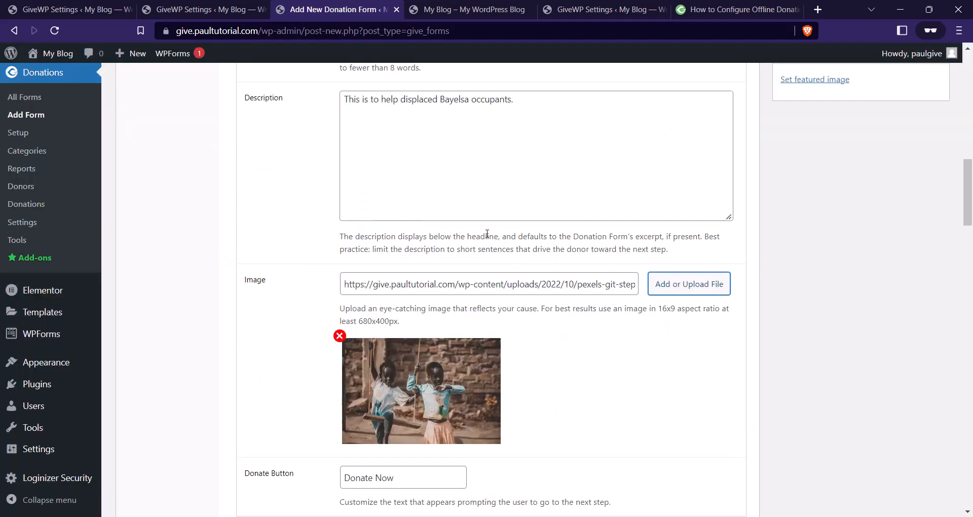
scroll(536, 251, down, 3)
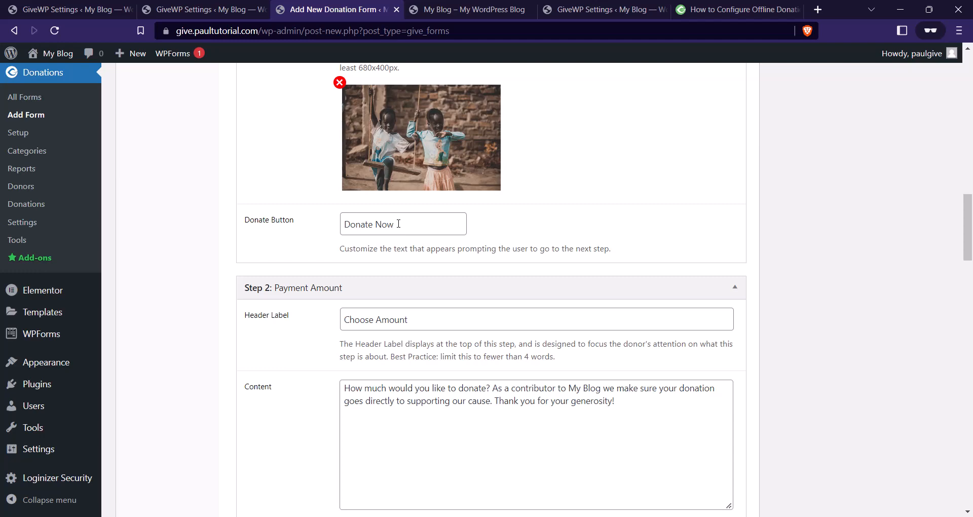
click(399, 223)
key(BackSpace)
key(BackSpace)
key(BackSpace)
key(BackSpace)
scroll(420, 216, up, 15)
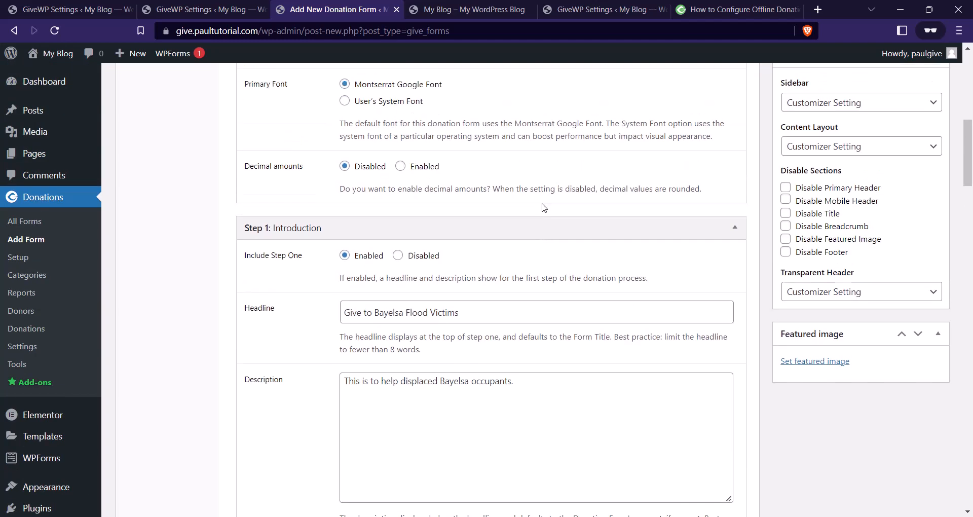
scroll(541, 251, down, 1)
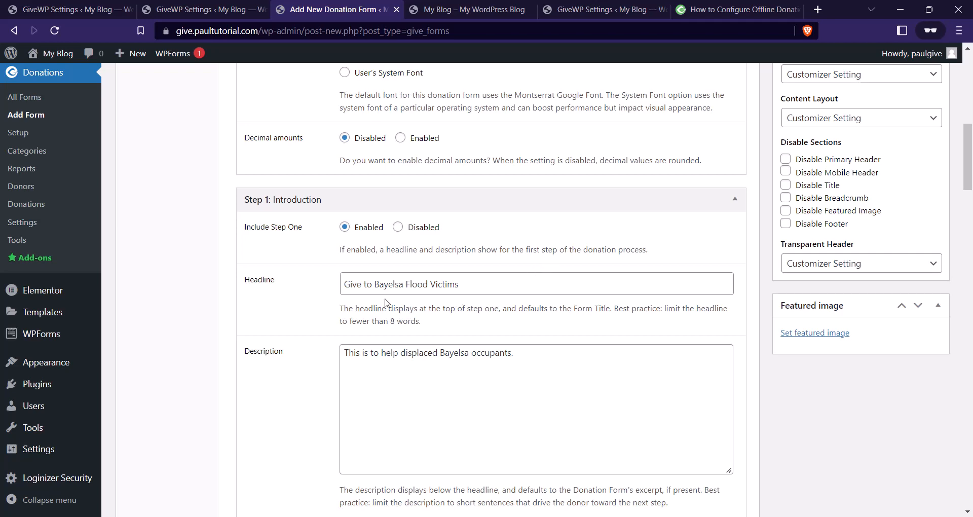
scroll(461, 264, down, 6)
scroll(462, 260, down, 5)
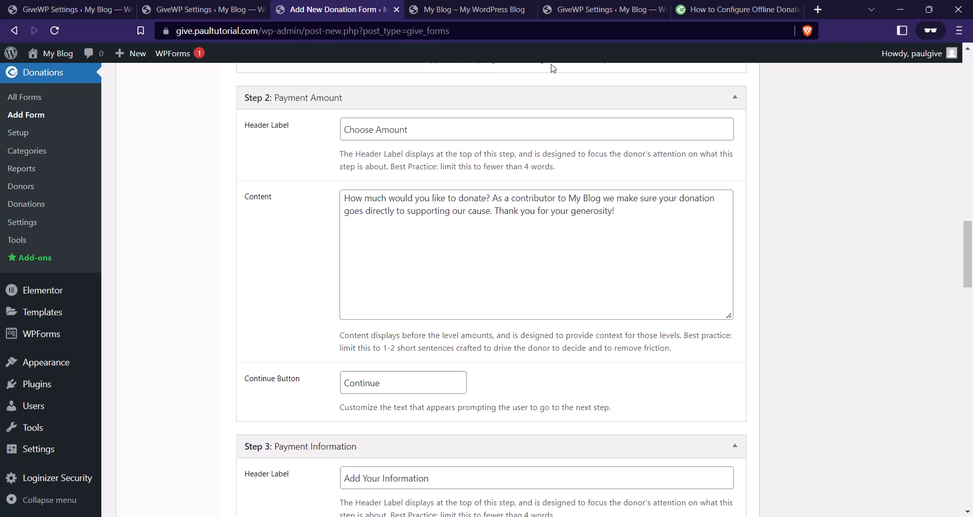
Replace 'My Blog' with 'the Bayelsa' in Step 2's content text.
drag(409, 130, 307, 126)
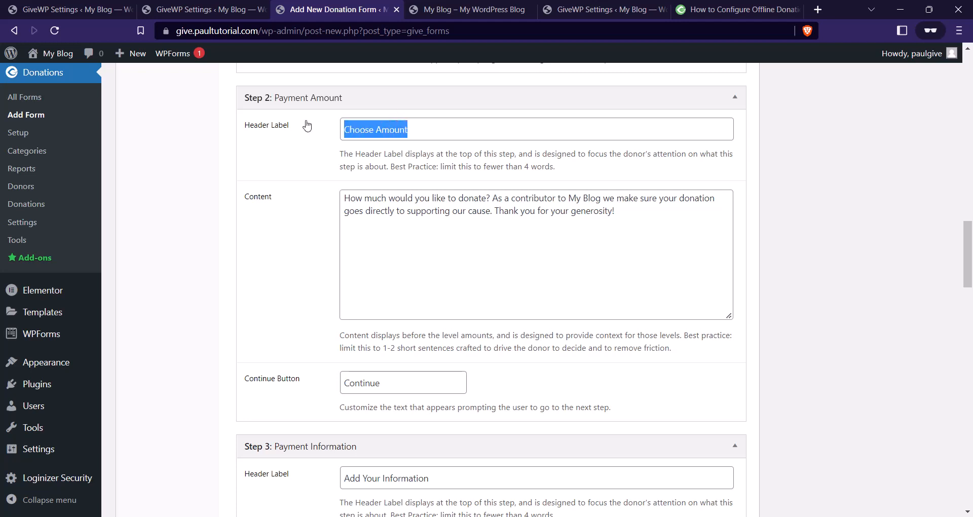
click(484, 211)
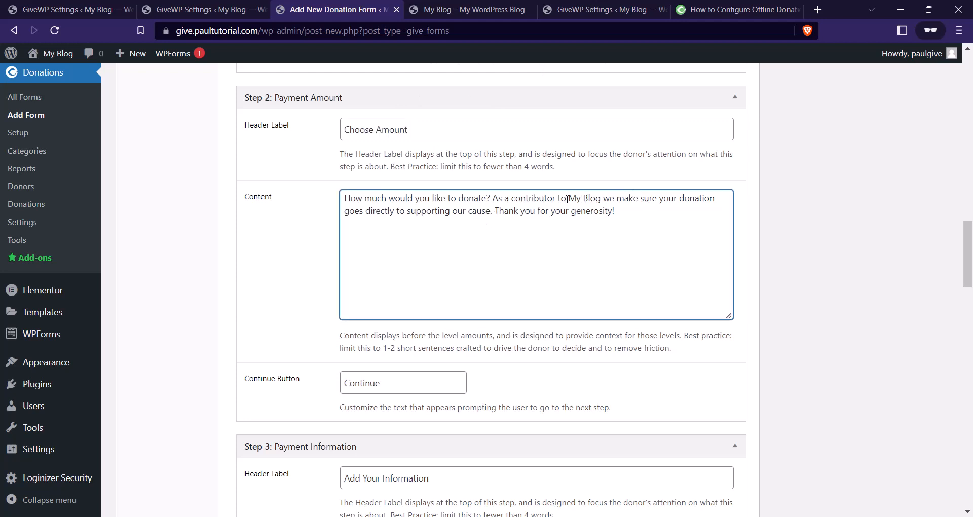
drag(568, 199, 605, 205)
text(the Bay)
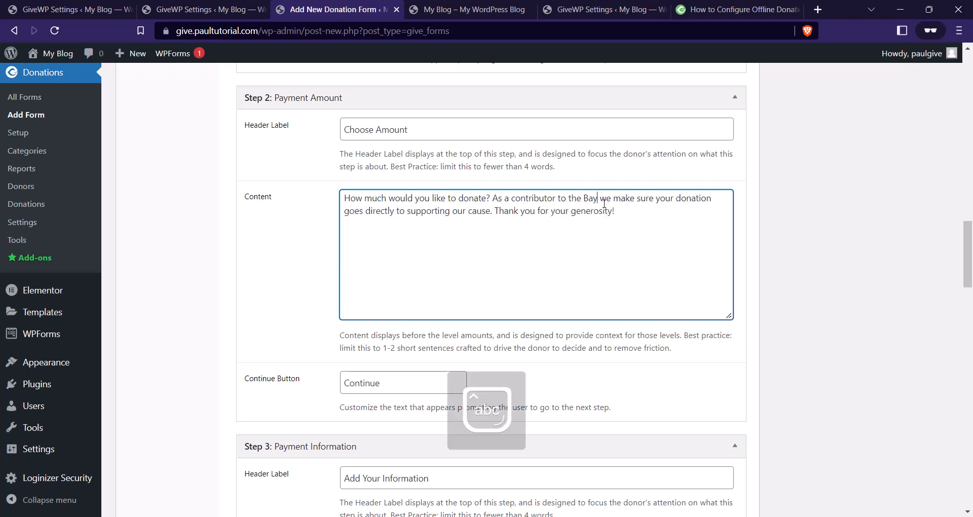
text(elas)
key(BackSpace)
key(BackSpace)
key(BackSpace)
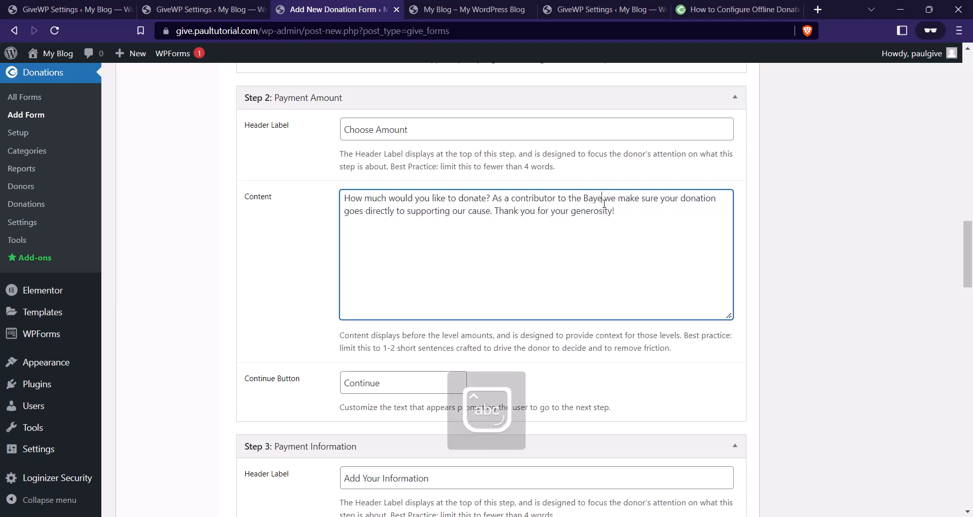
text(lsa)
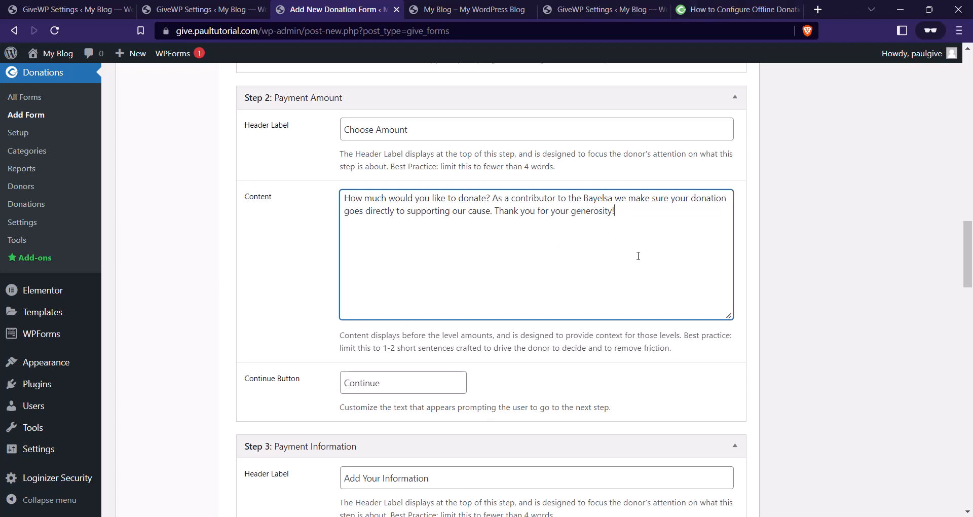
scroll(634, 304, down, 2)
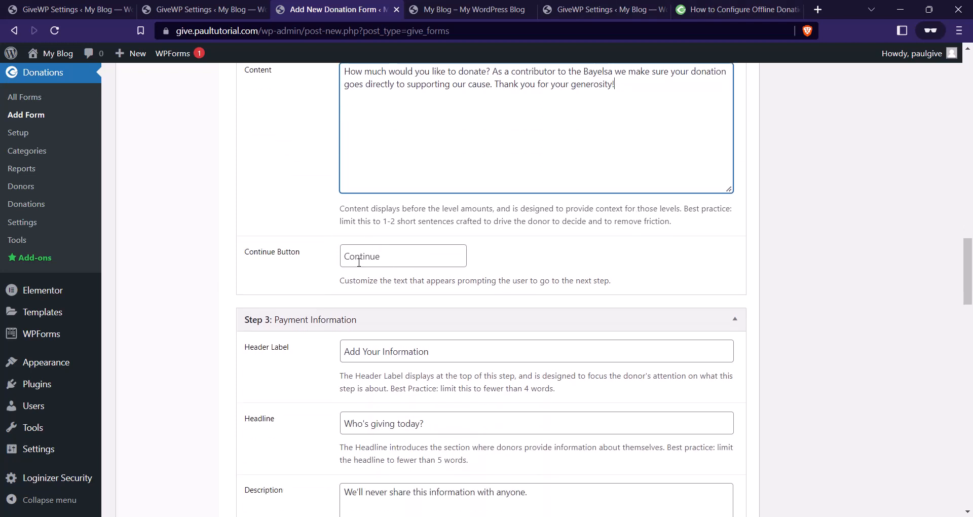
Change 'Information' to 'Details' in Step 3's header label and 'giving' to 'helping' in the headline.
scroll(628, 198, down, 3)
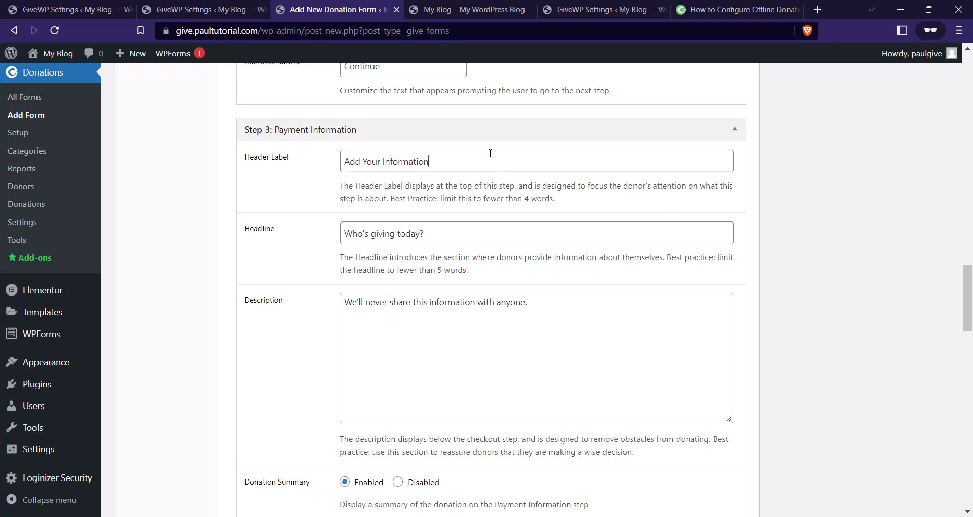
drag(439, 158, 384, 164)
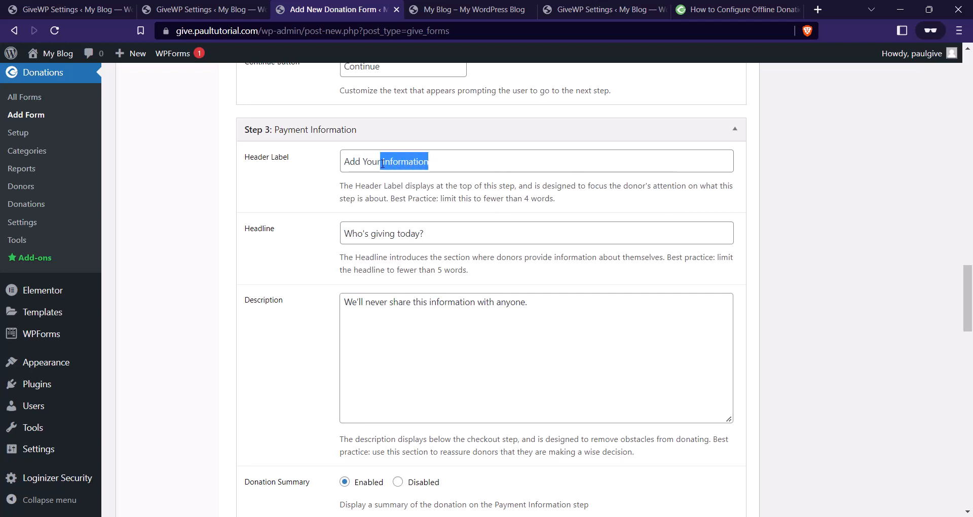
text(Det)
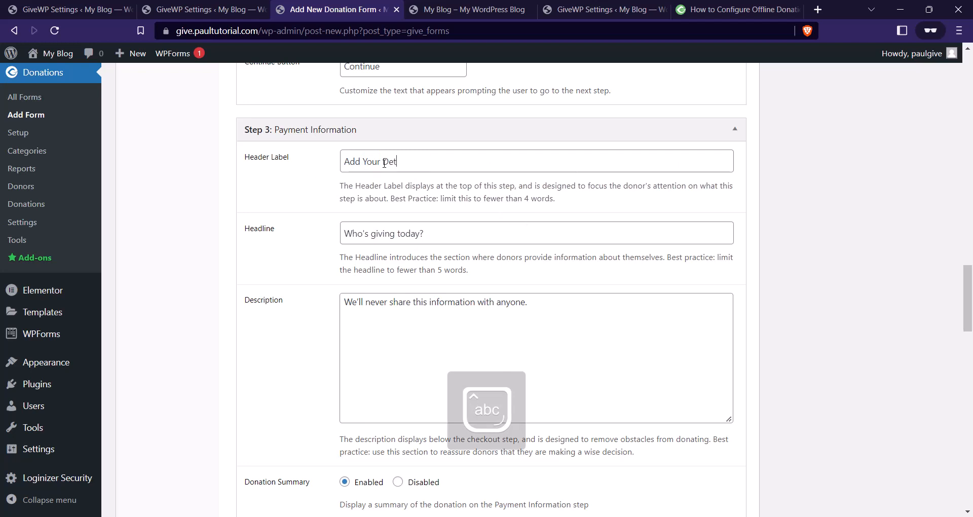
text(ails)
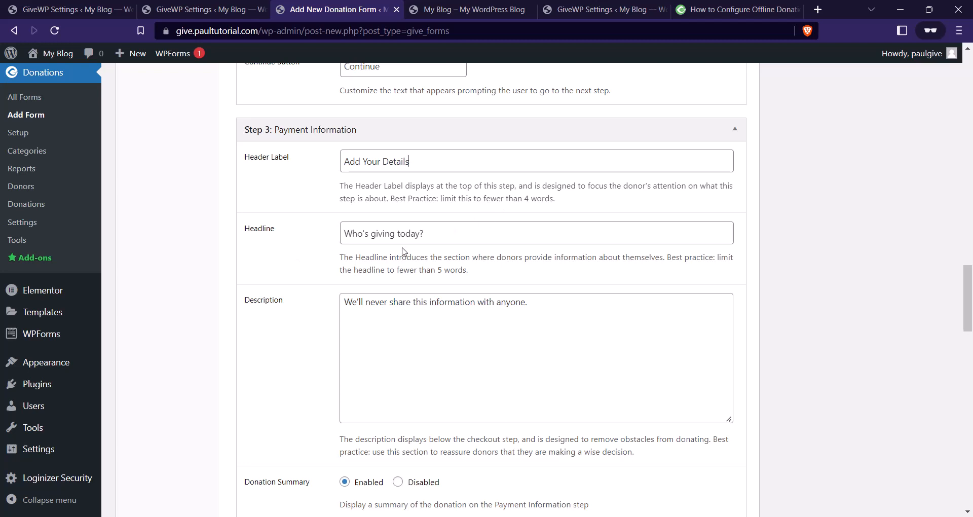
double_click(385, 234)
text(ghd)
key(BackSpace)
key(BackSpace)
key(BackSpace)
text(helping)
Make the summary heading read 'Here's a summary of your donation:' and trim the submit label to 'Donate'.
scroll(365, 326, down, 4)
scroll(370, 278, up, 3)
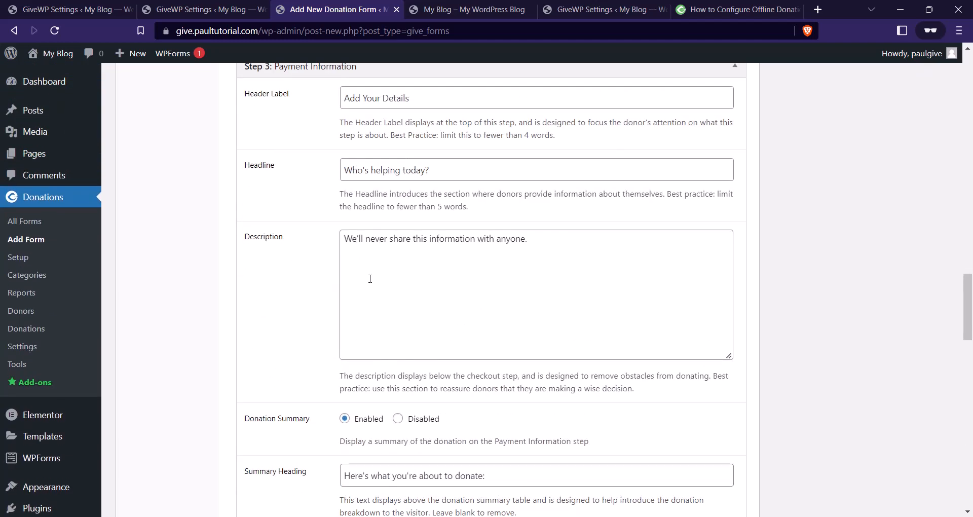
scroll(370, 278, down, 3)
scroll(400, 276, up, 3)
click(535, 241)
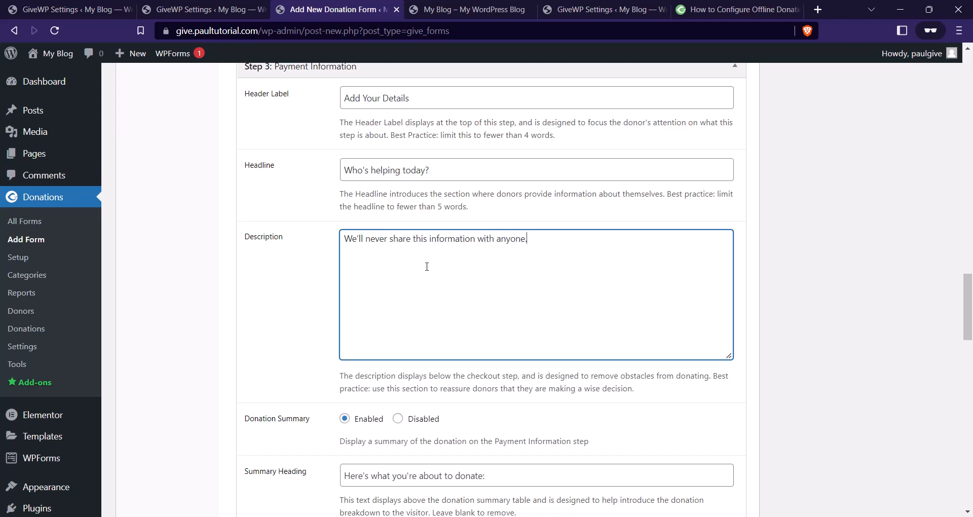
scroll(404, 260, down, 2)
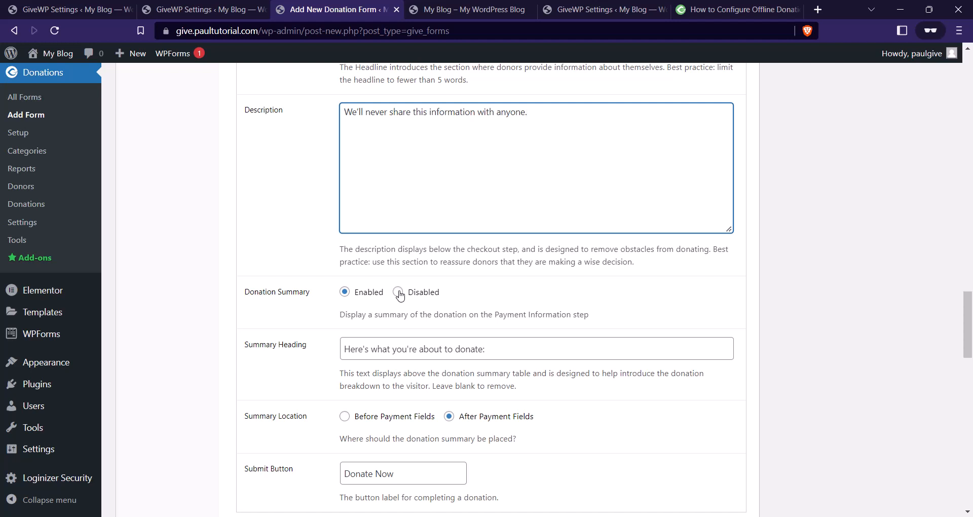
scroll(427, 294, down, 1)
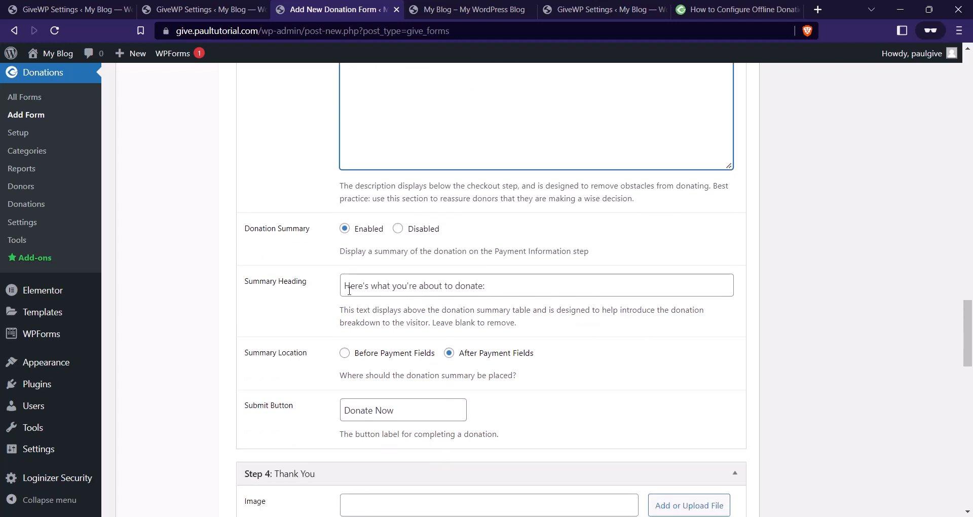
click(483, 285)
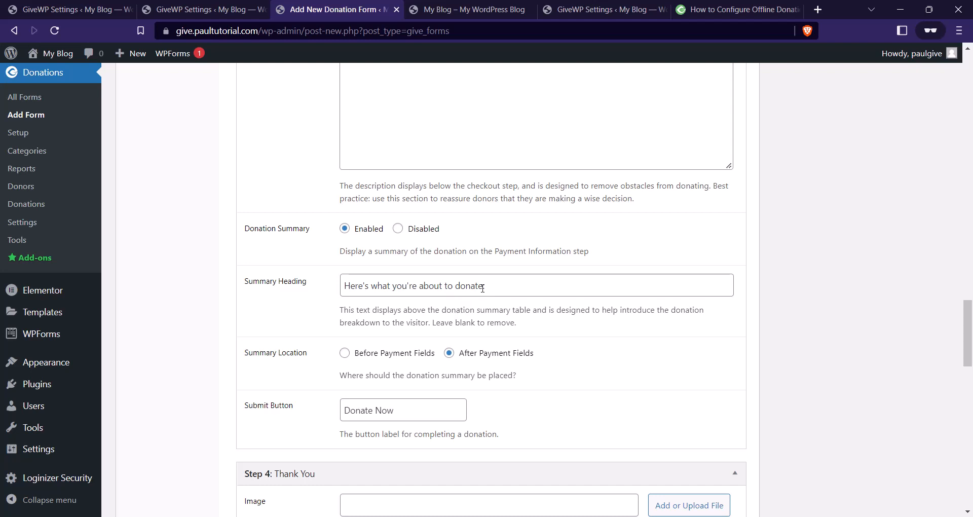
drag(482, 286, 373, 293)
text(a summary of )
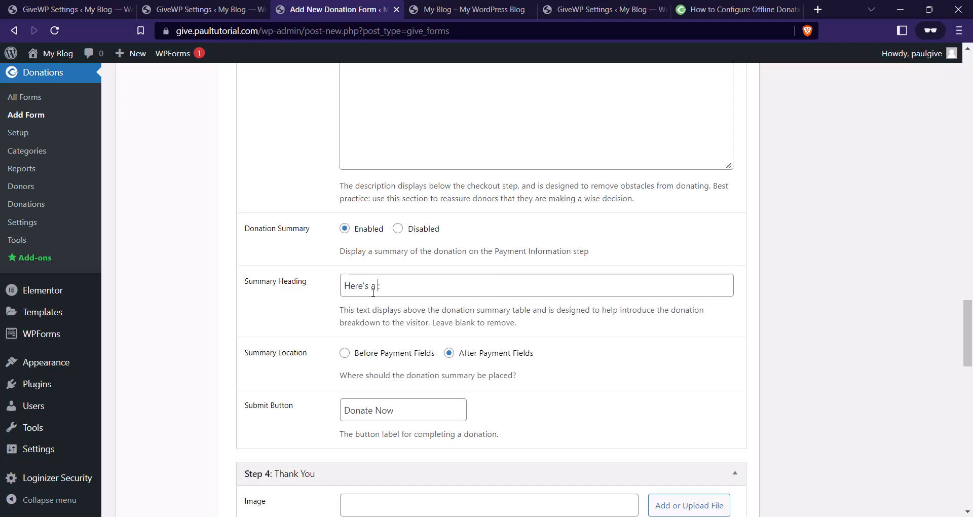
text(your donation)
key(BackSpace)
key(BackSpace)
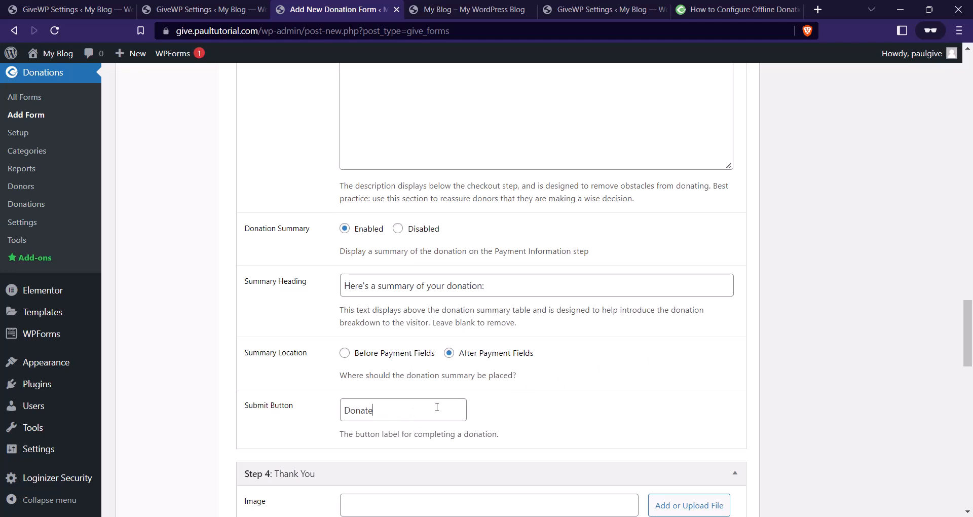
scroll(437, 408, down, 5)
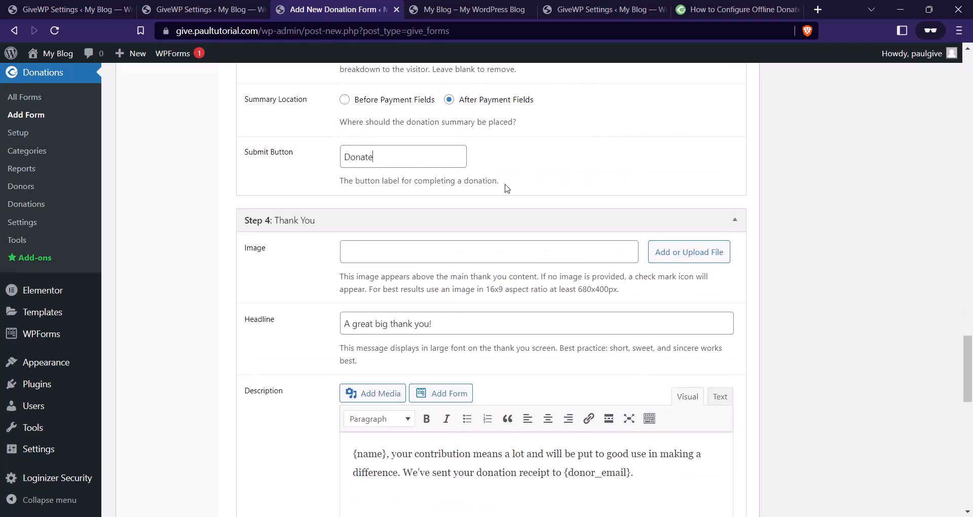
Retype Step 4's headline as 'Thank you for you donation!'.
scroll(513, 199, down, 1)
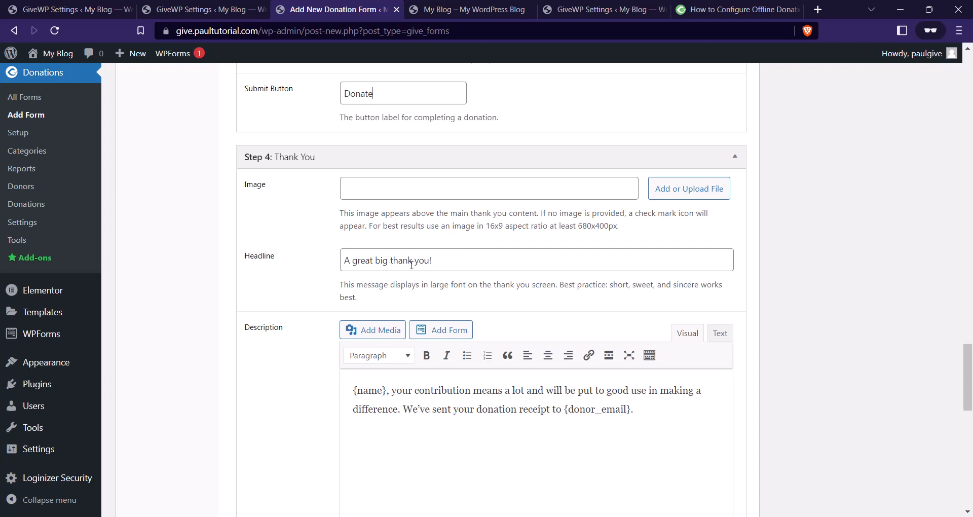
drag(429, 261, 340, 262)
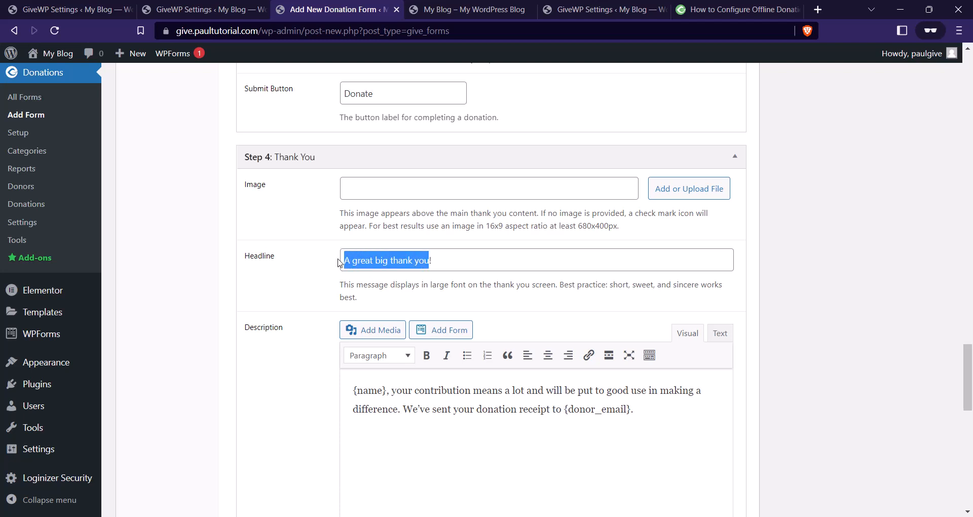
text(Thank you )
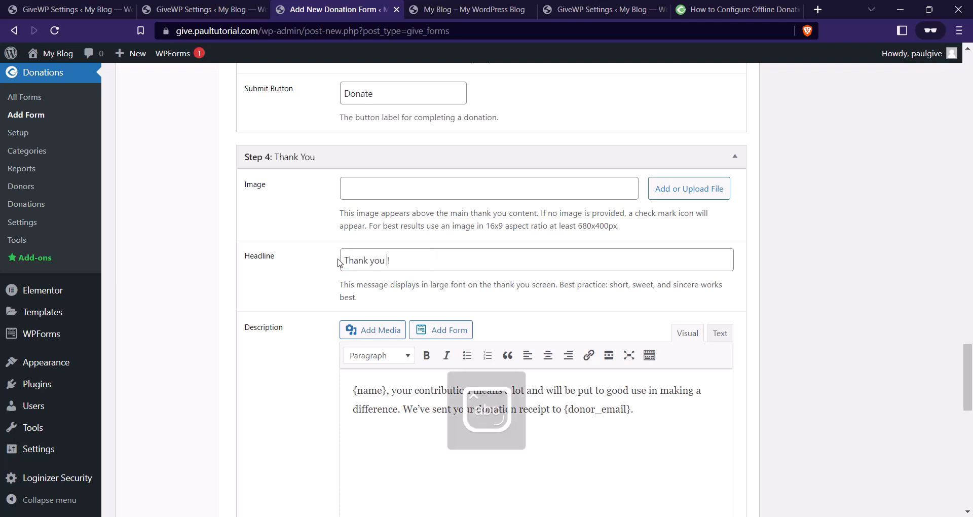
text(for y)
key(Delete)
text(o)
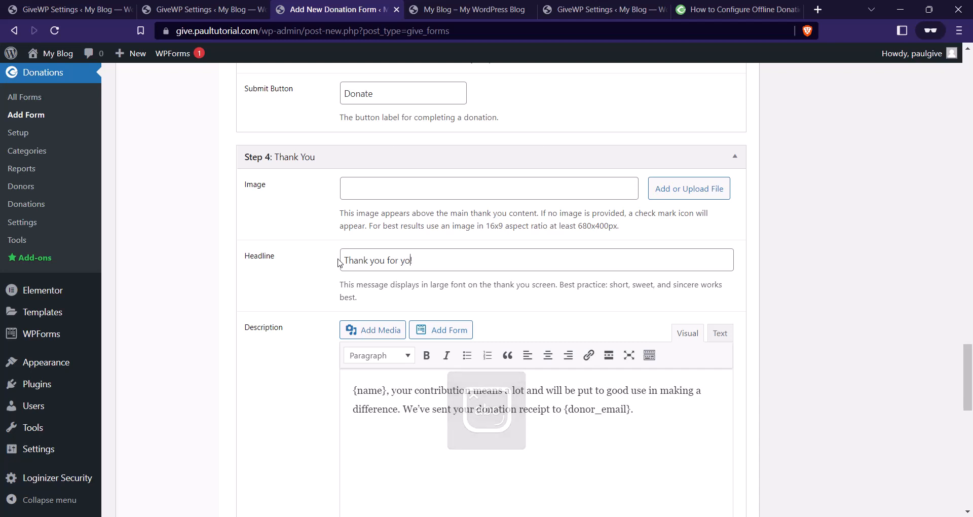
text(u donati)
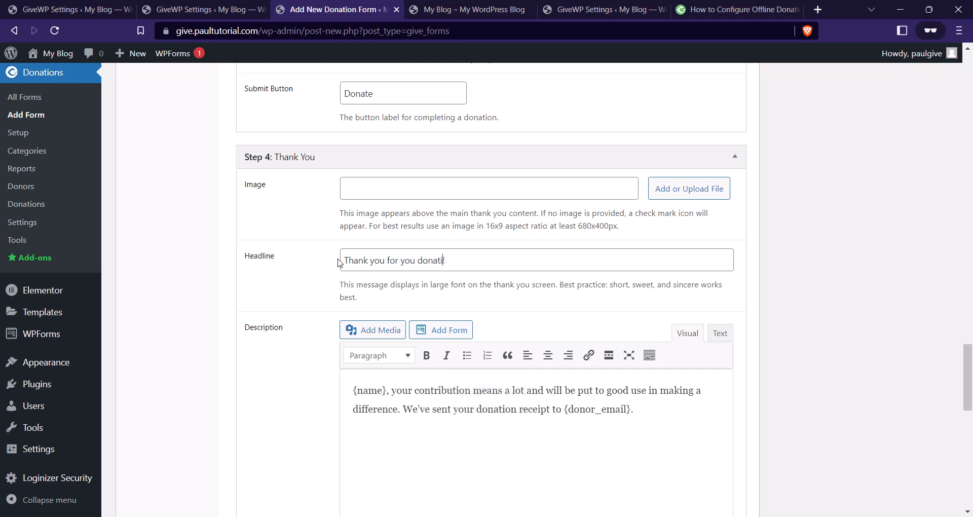
text(on!)
Select the whole sharing instruction text further down the Thank You step.
scroll(583, 304, down, 2)
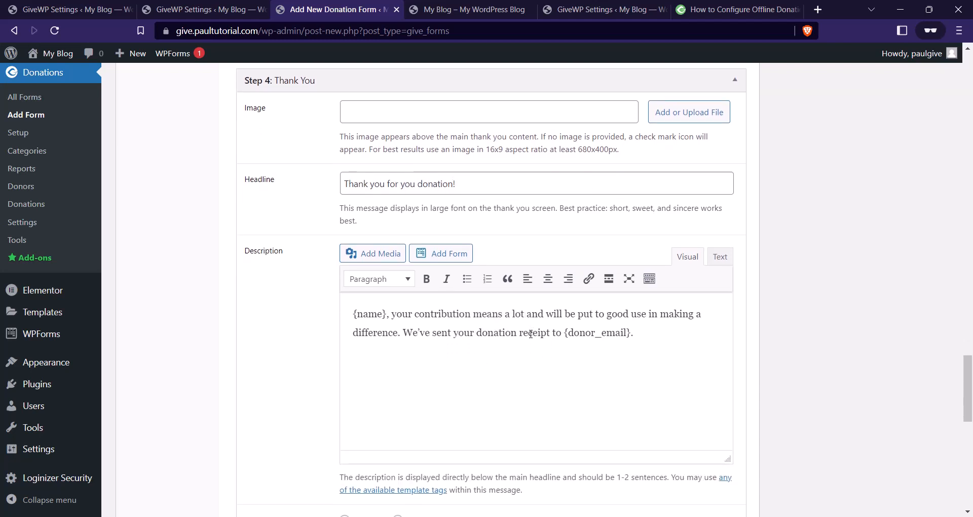
scroll(530, 334, down, 1)
scroll(605, 292, down, 1)
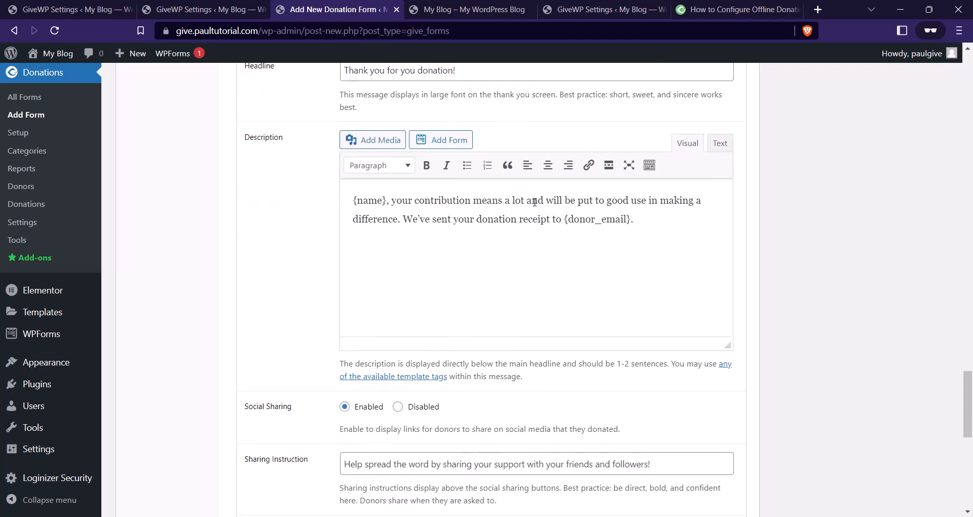
scroll(535, 201, down, 3)
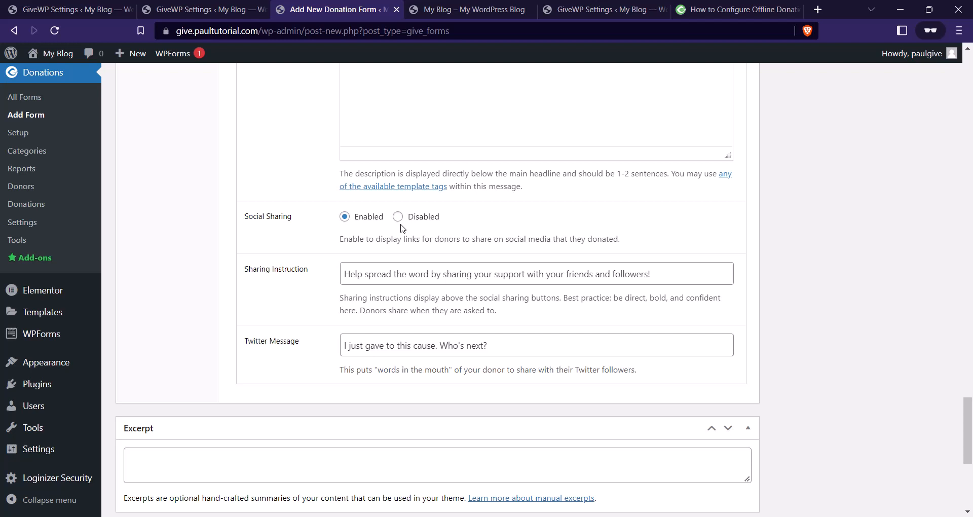
scroll(468, 212, down, 1)
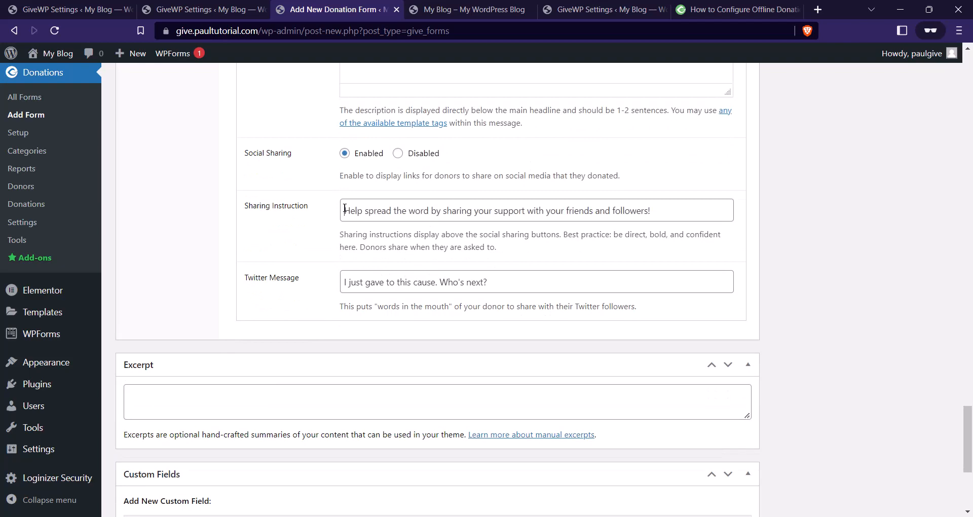
drag(345, 211, 669, 219)
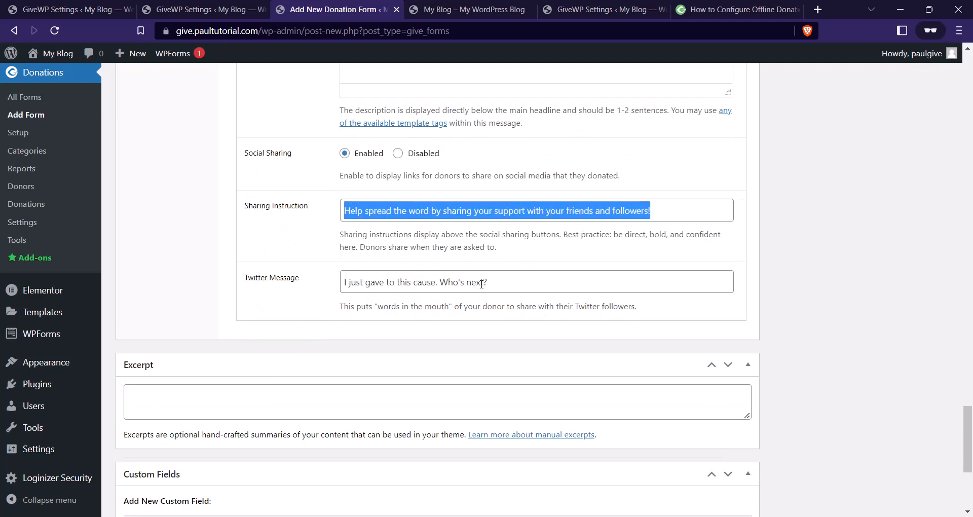
Add a new 'Climate Change' form category.
scroll(440, 271, up, 3)
scroll(439, 272, up, 15)
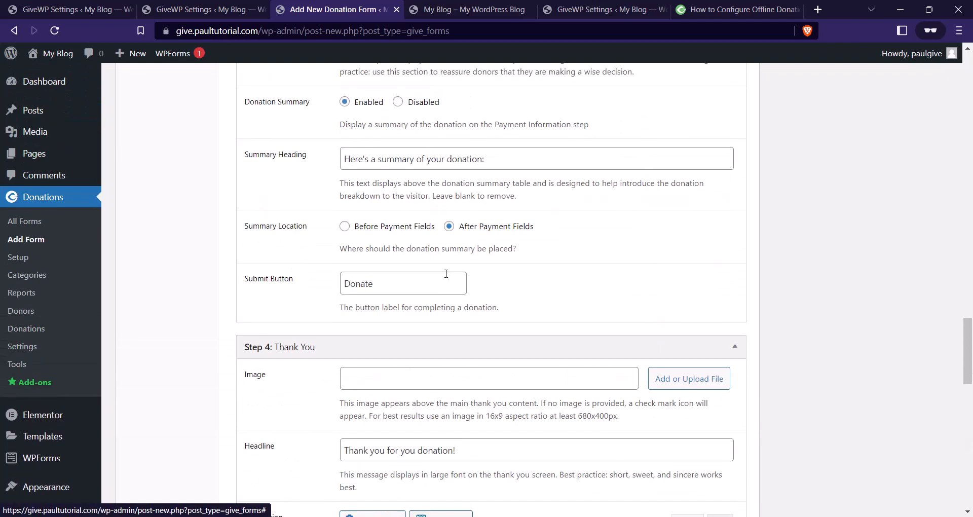
scroll(473, 288, up, 10)
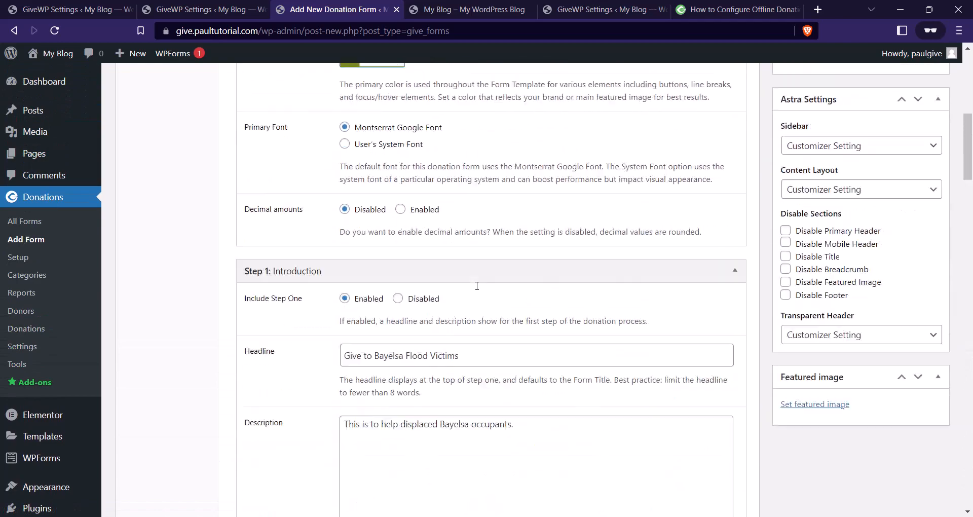
scroll(547, 223, down, 3)
scroll(547, 223, down, 1)
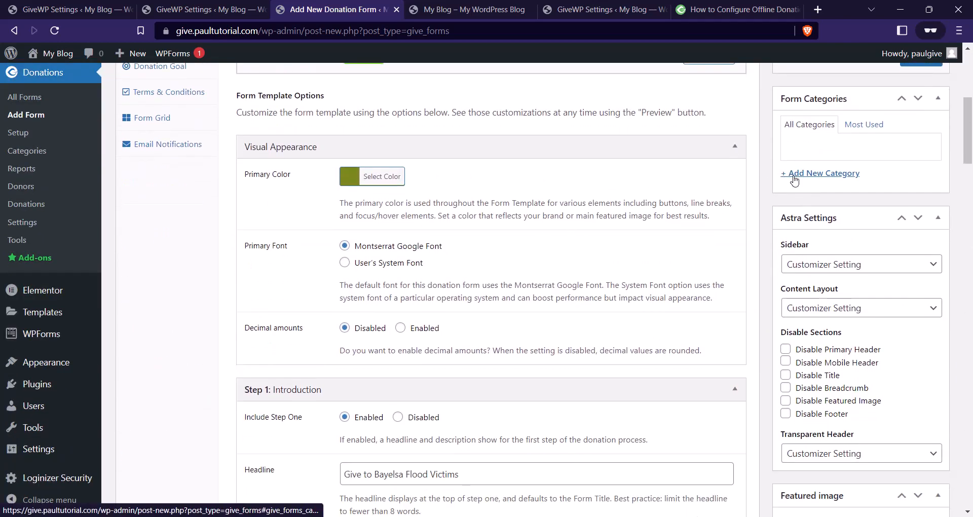
scroll(342, 241, up, 1)
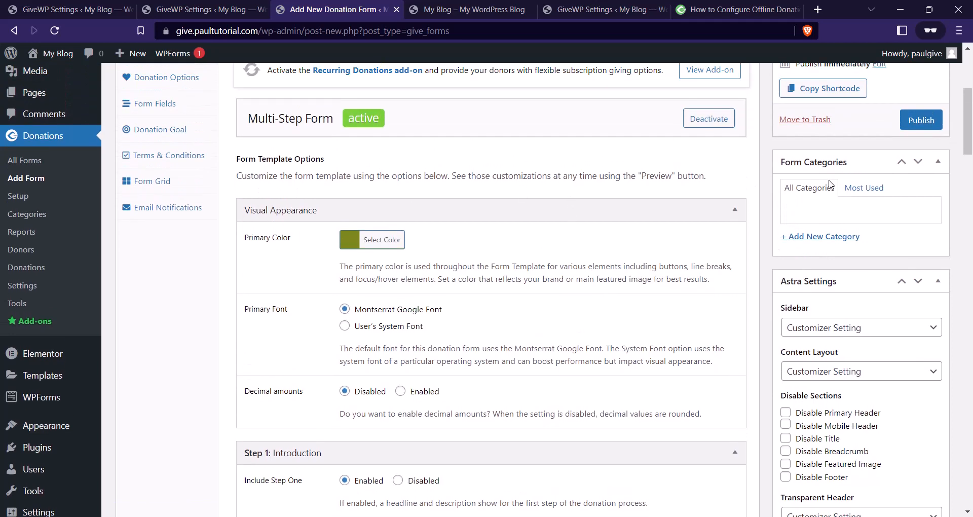
scroll(834, 209, up, 2)
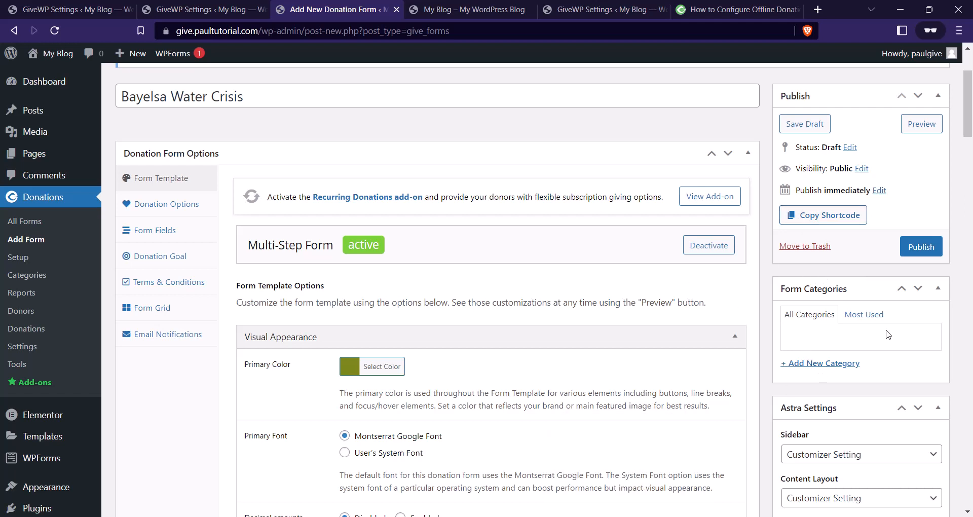
click(830, 362)
text(C)
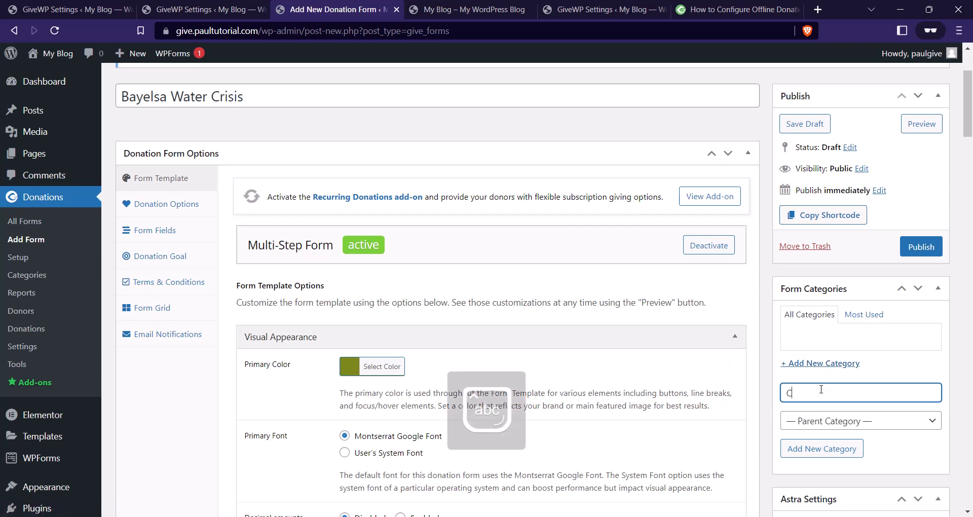
text(limate)
text(Chaneg)
key(BackSpace)
key(BackSpace)
text(ge)
click(836, 447)
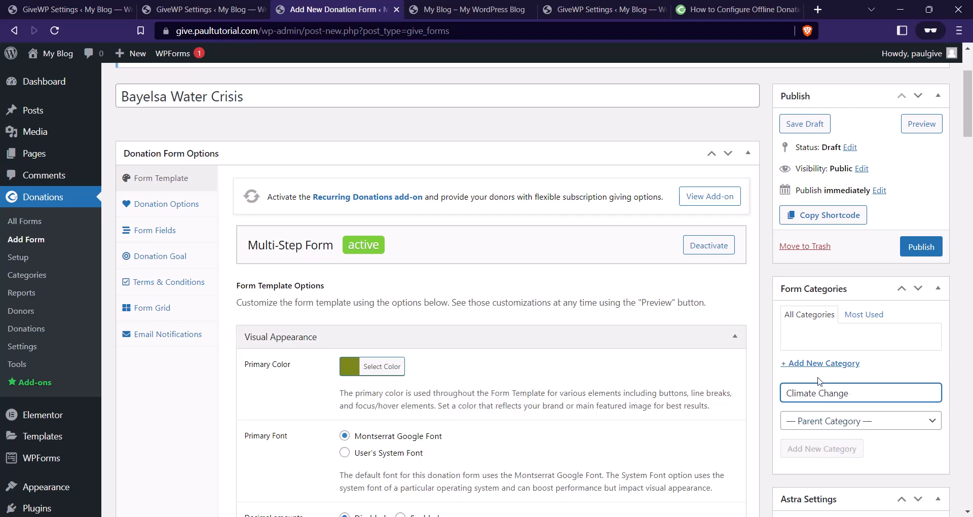
Set the children-on-swing photo as the form's featured image.
scroll(828, 371, down, 1)
scroll(829, 372, down, 10)
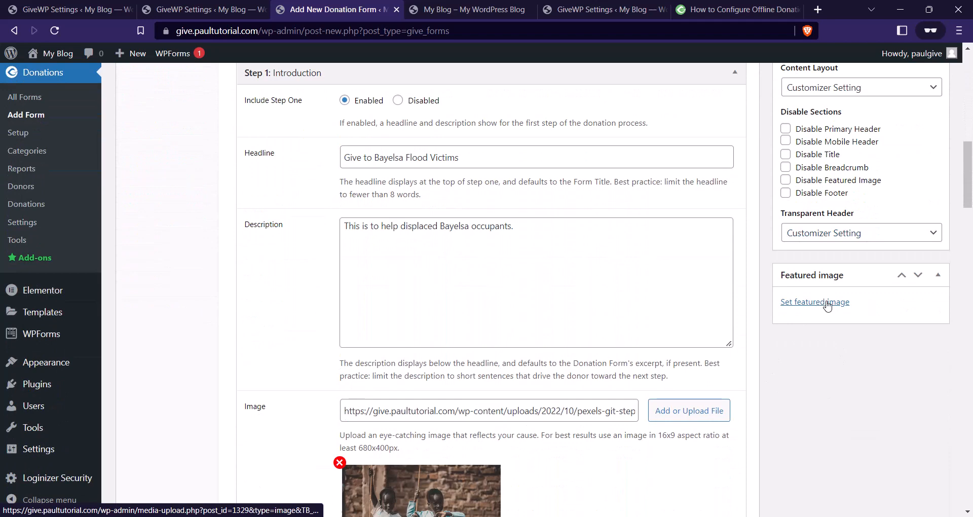
scroll(827, 306, down, 3)
click(824, 290)
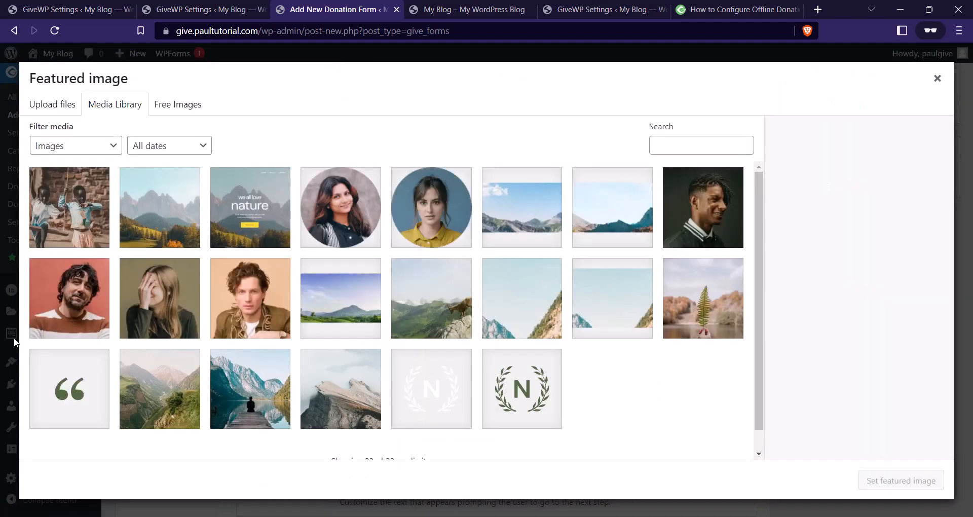
click(88, 241)
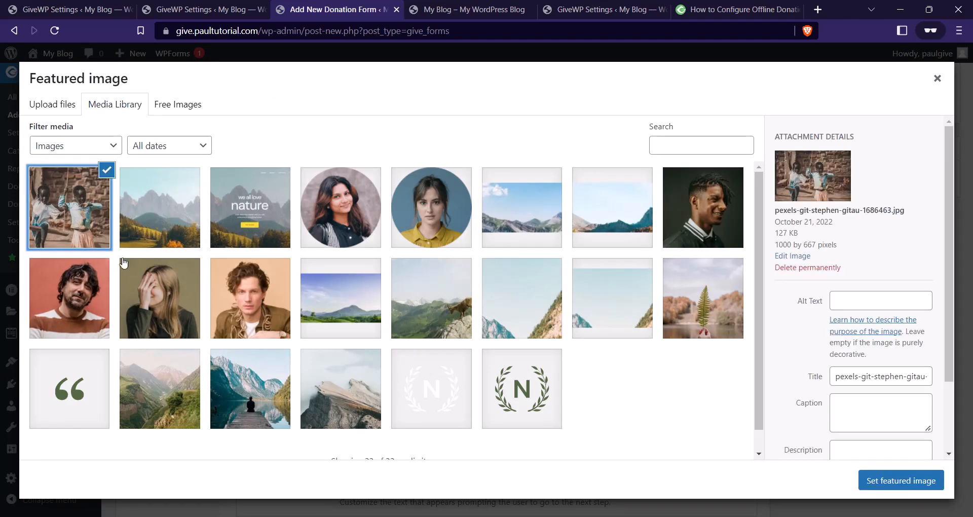
click(901, 480)
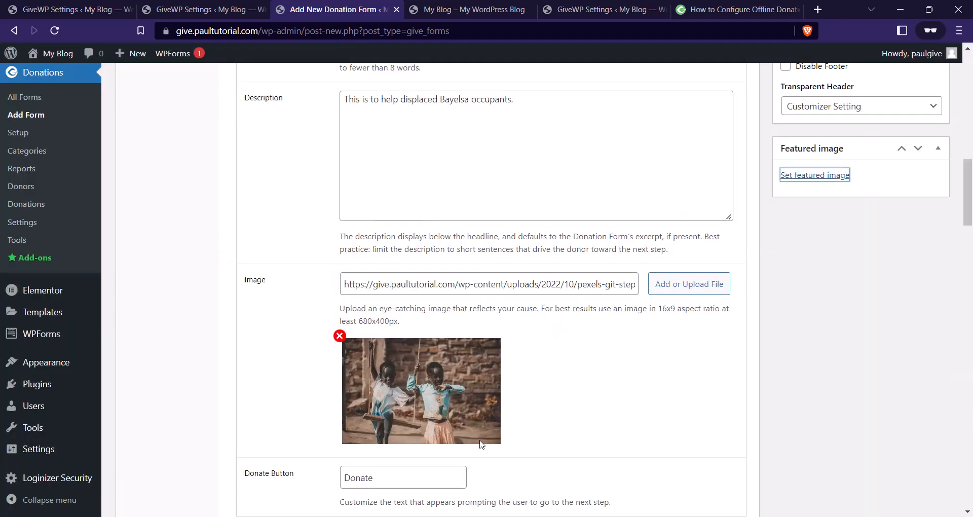
scroll(482, 444, up, 10)
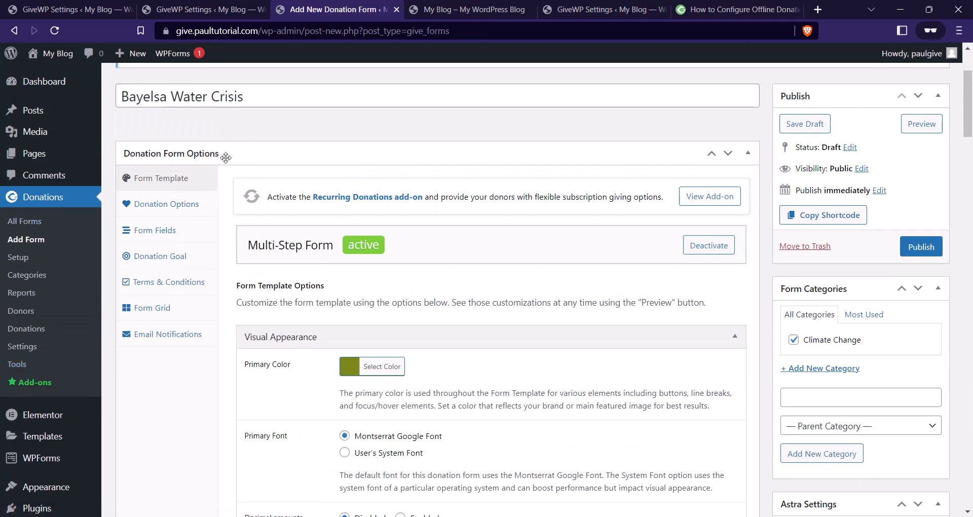
In Donation Options, switch the donation type from Set Donation to Multi-level Donation.
click(184, 210)
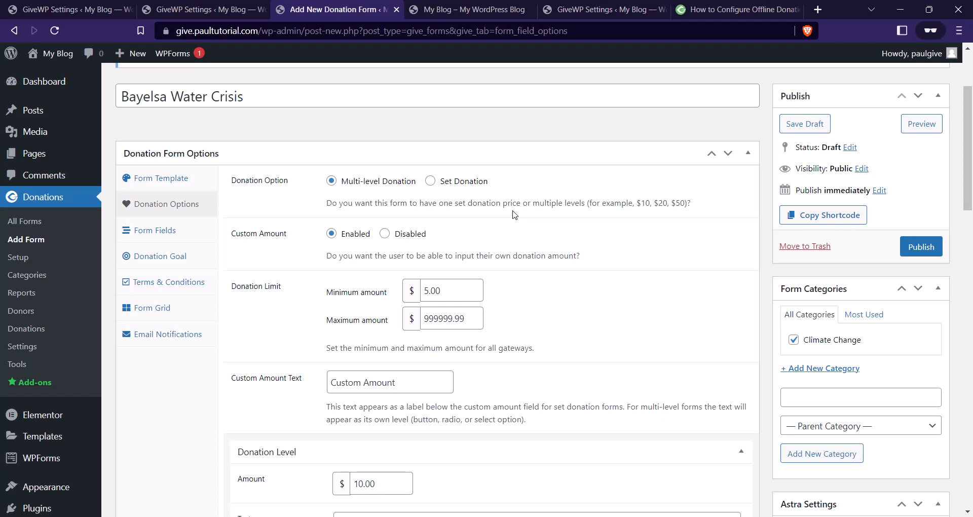
click(430, 183)
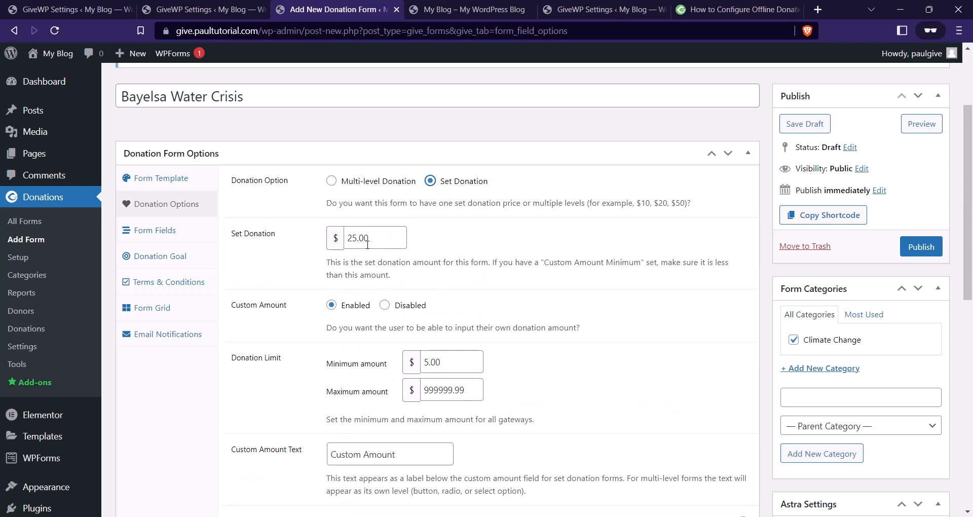
click(331, 181)
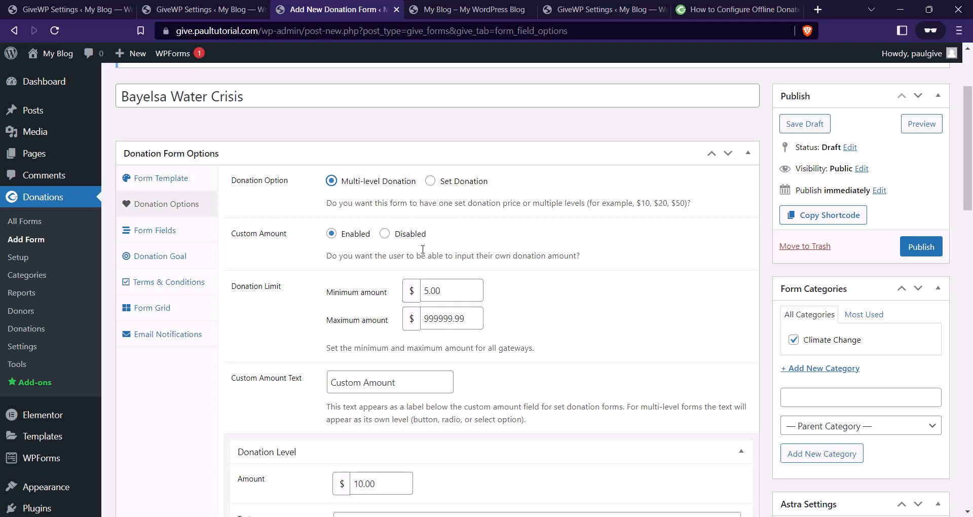
Set the minimum donation amount to 20.
click(422, 294)
drag(449, 293, 421, 296)
text(20)
scroll(533, 344, down, 1)
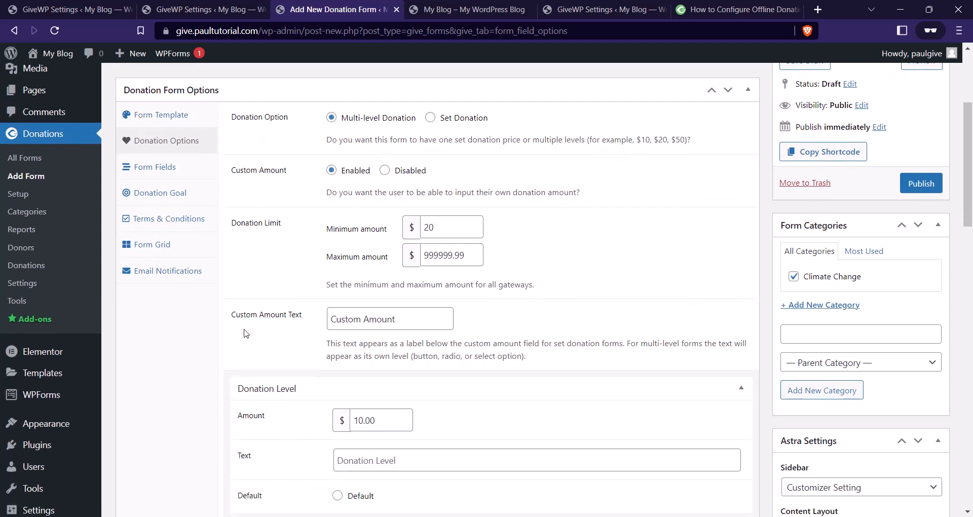
Change the custom amount text to 'Enter Custom Amount'.
drag(411, 311, 315, 333)
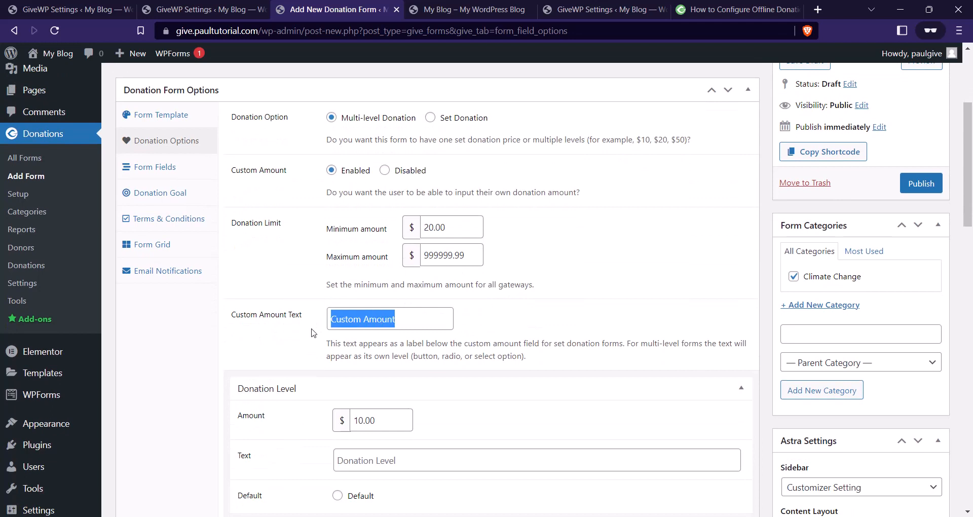
text(Enter )
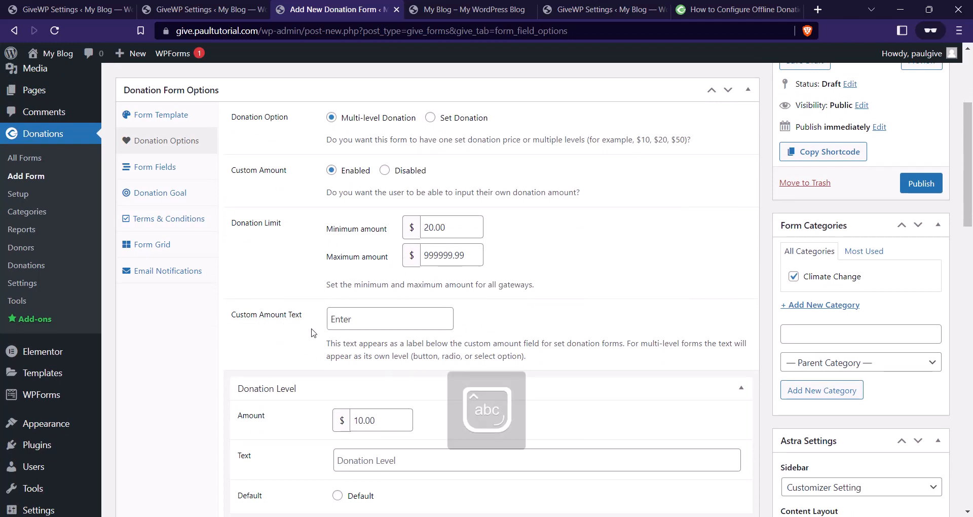
text(Custom a)
key(Caps_Lock)
text(M)
key(BackSpace)
key(BackSpace)
text(A)
key(Caps_Lock)
text(mount)
scroll(402, 339, down, 3)
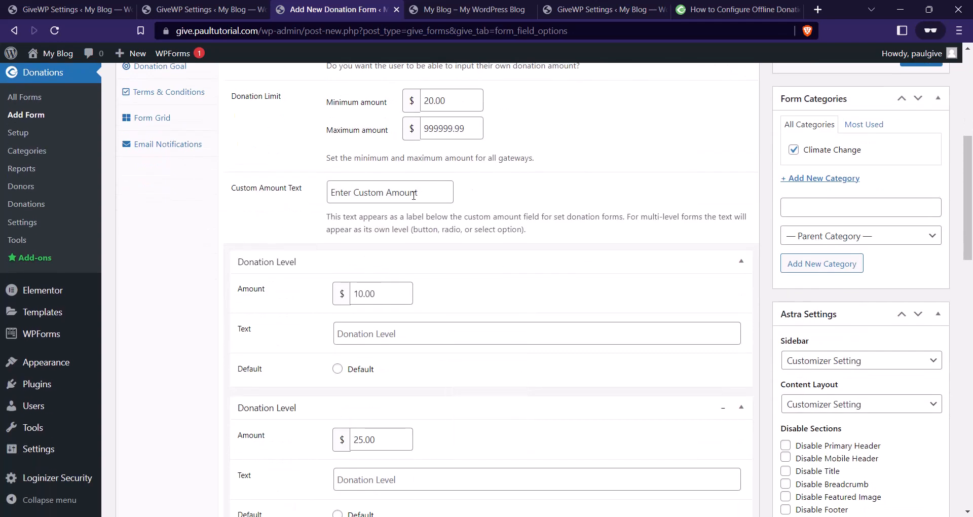
drag(414, 195, 284, 193)
scroll(454, 200, down, 3)
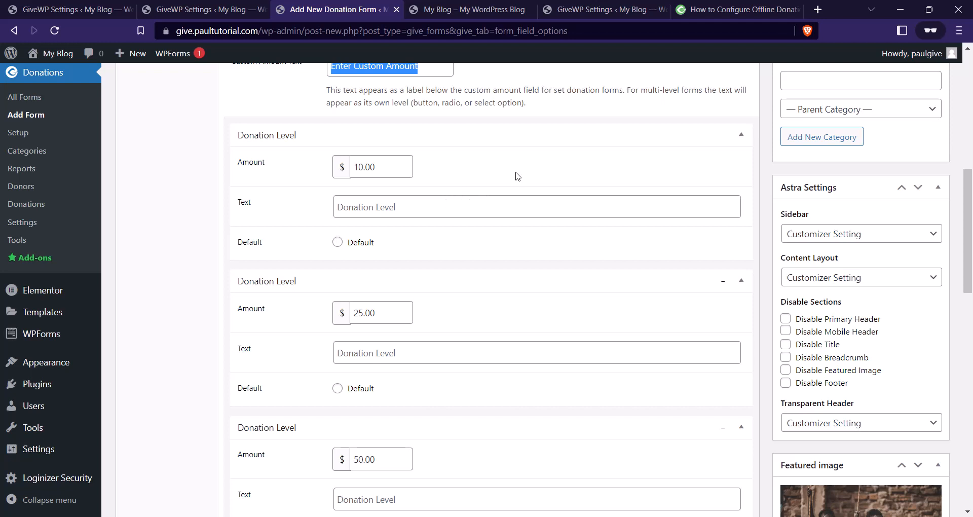
Name the first donation level Starter and change its amount to 15.00.
click(444, 201)
text(D)
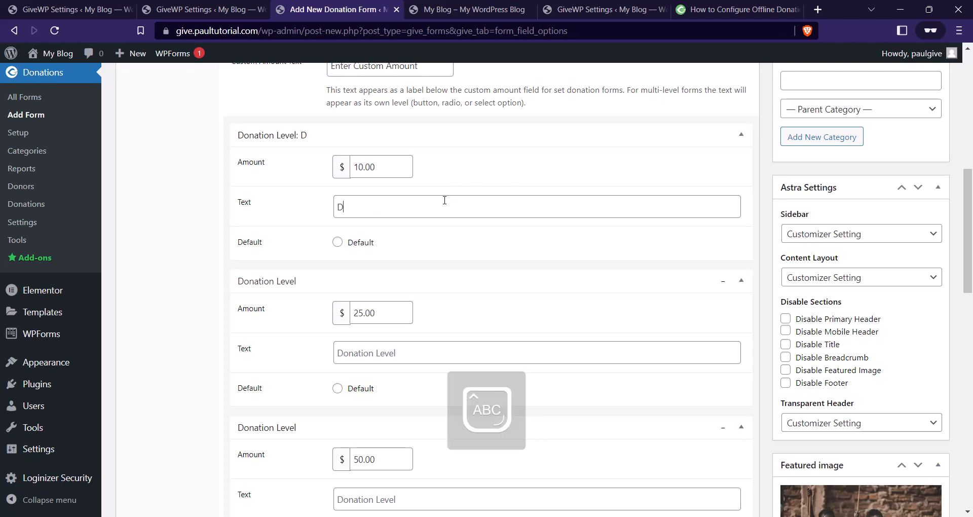
key(BackSpace)
text(S)
key(Caps_Lock)
text(tarter)
drag(359, 167, 363, 171)
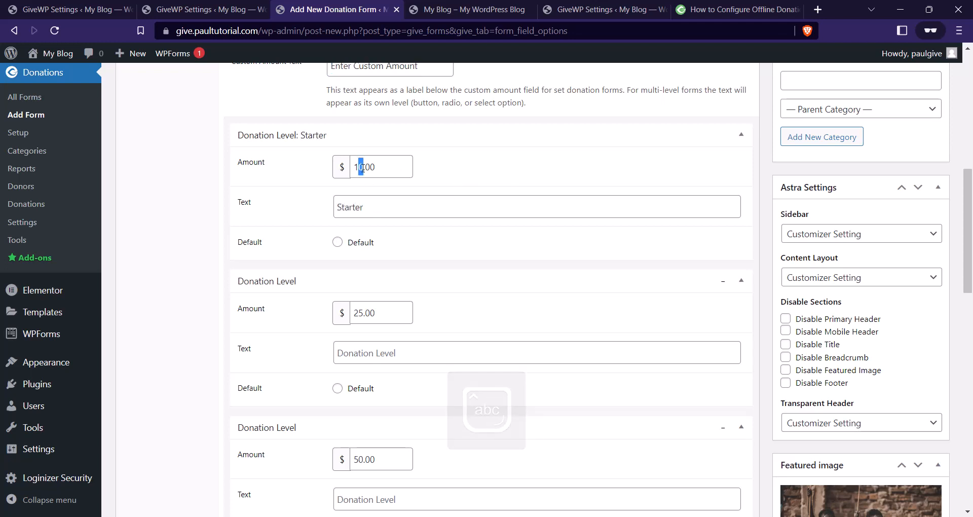
text(5)
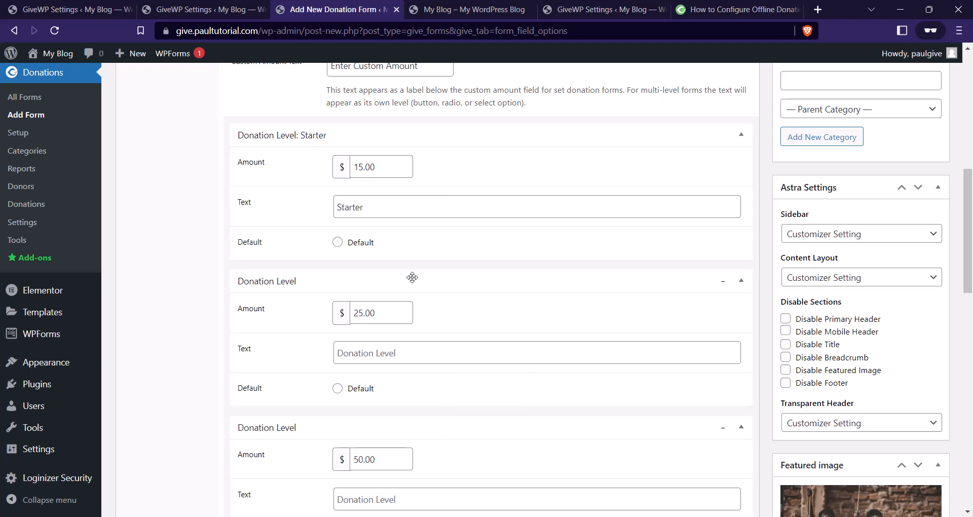
scroll(410, 278, down, 1)
Name the next two donation levels Pro and Organisation.
drag(363, 250, 354, 251)
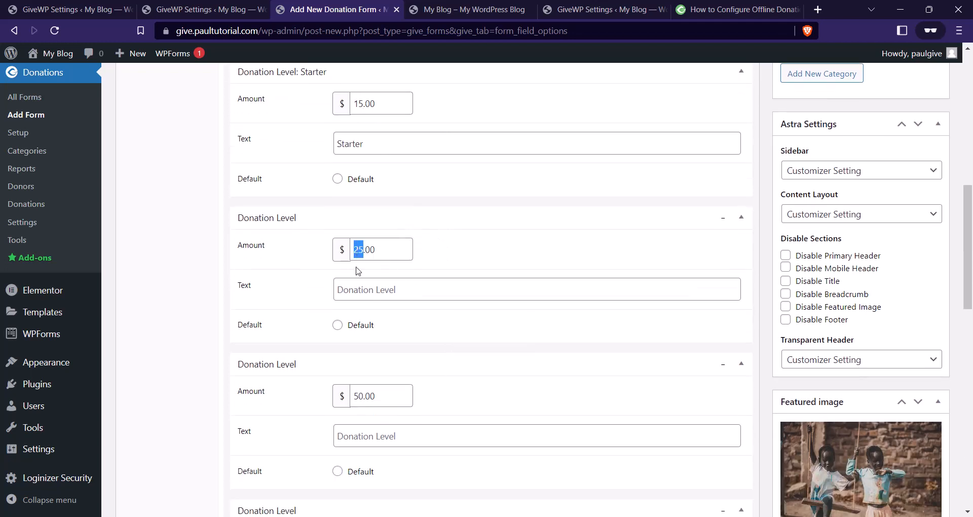
click(358, 287)
text(Pro)
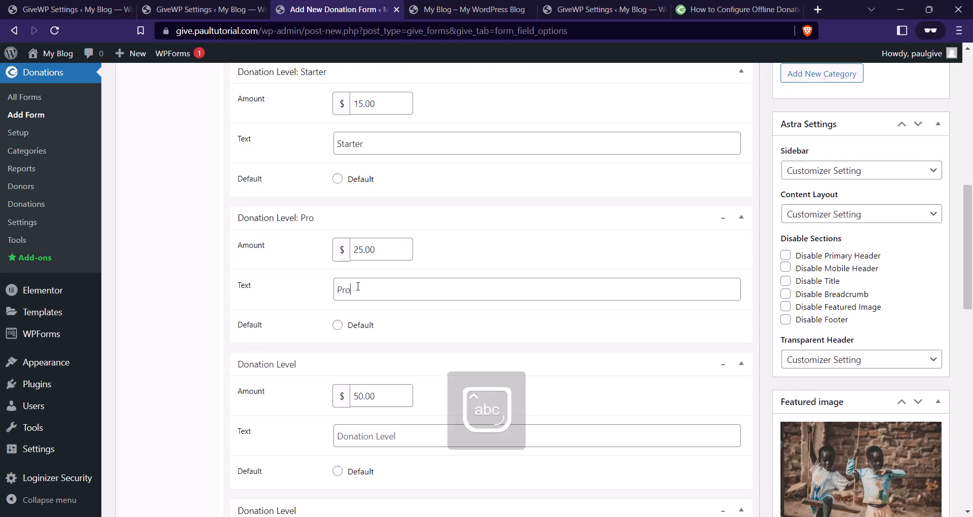
scroll(367, 266, down, 3)
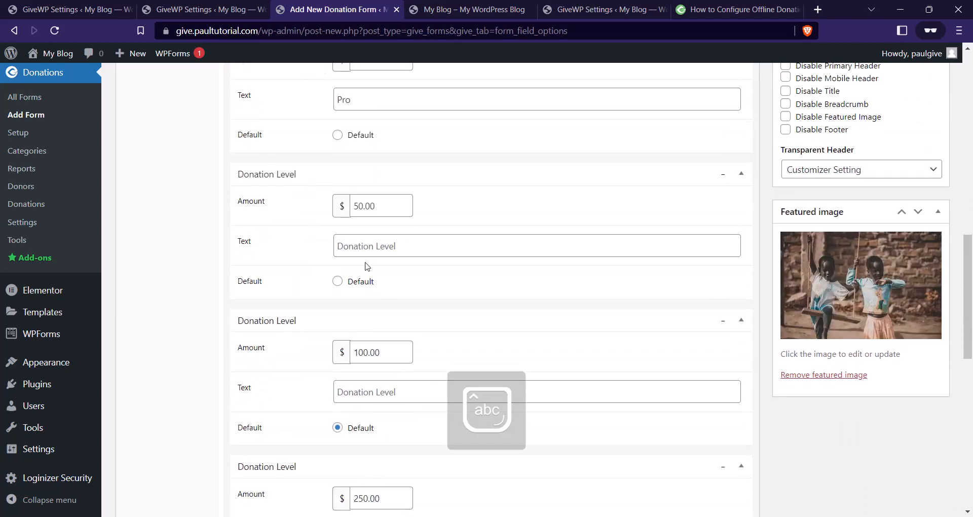
text(Organisa)
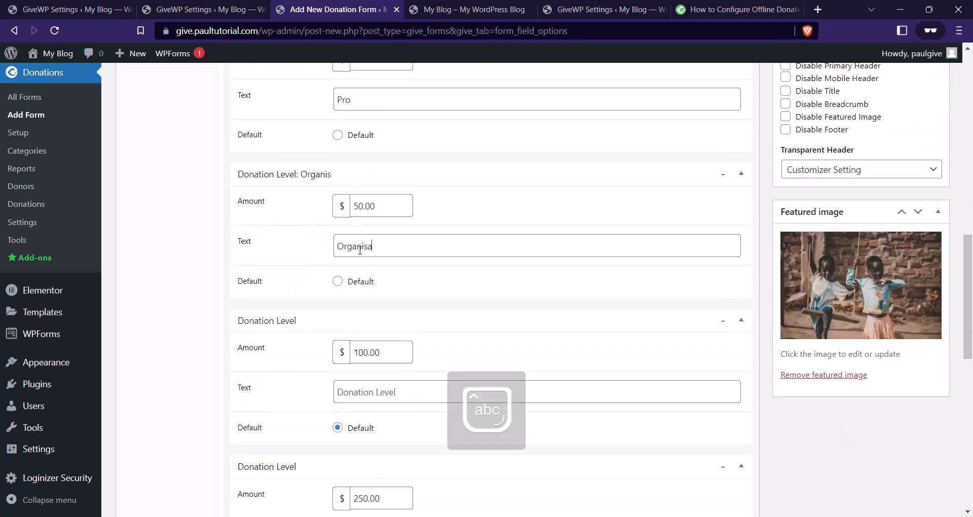
text(tion)
scroll(377, 258, down, 1)
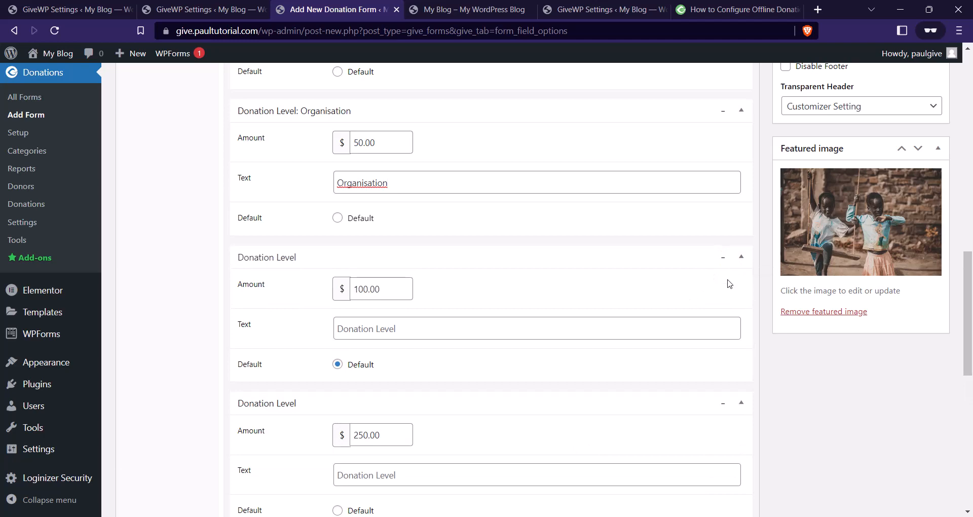
Delete the 100.00 and 250.00 donation levels.
click(723, 259)
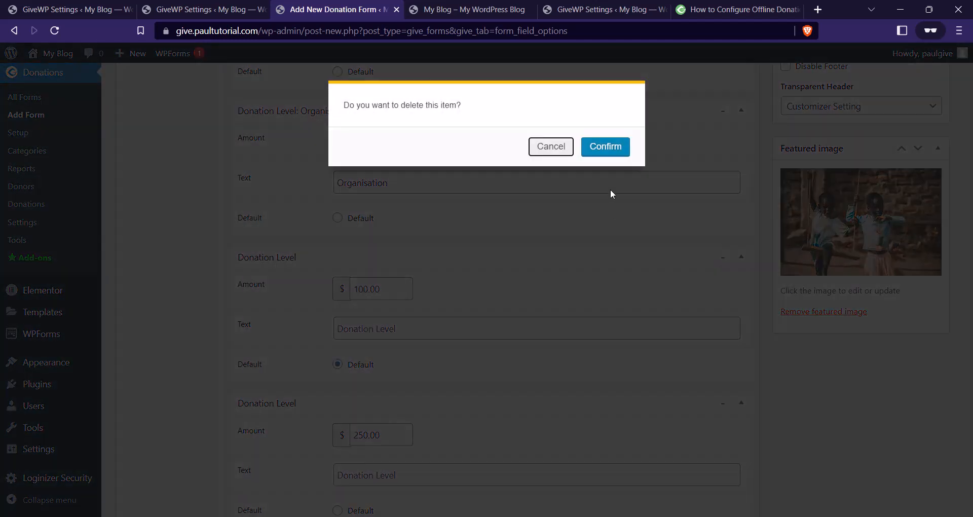
click(612, 147)
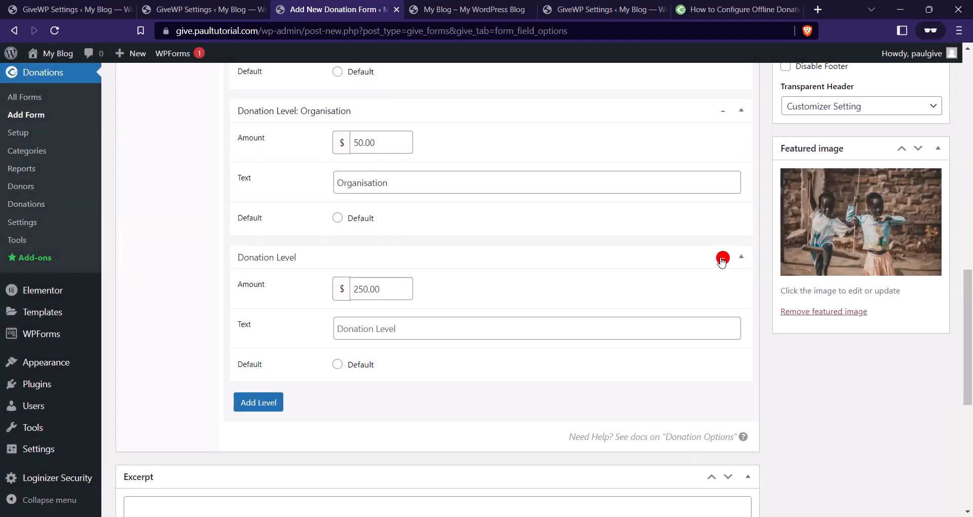
click(723, 257)
click(599, 158)
scroll(554, 235, up, 7)
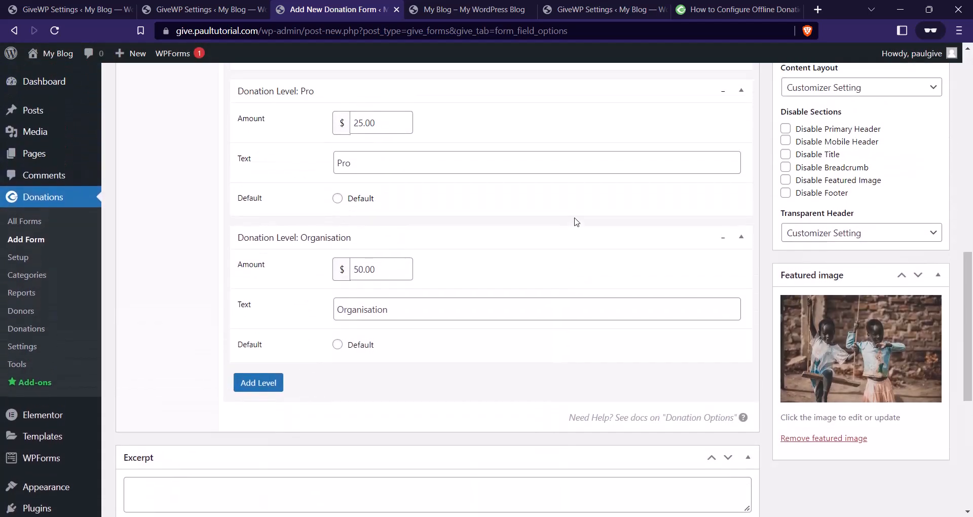
scroll(513, 240, down, 6)
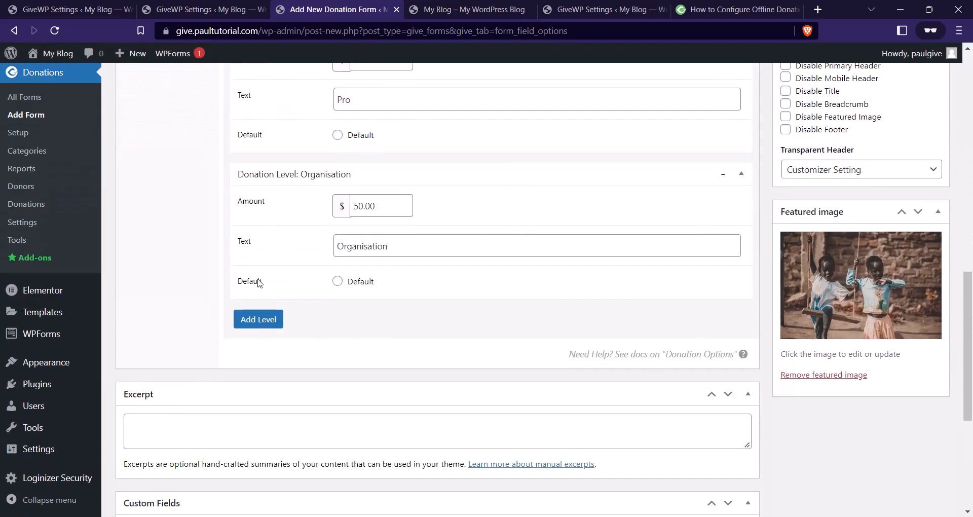
Add a new Enterprise donation level with amount 1000.
click(267, 321)
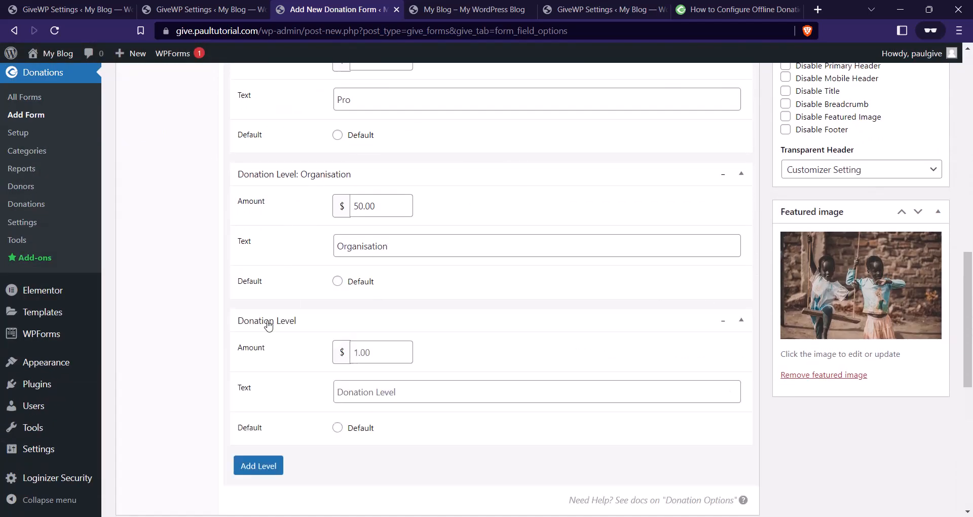
click(370, 354)
text(1000)
click(370, 392)
text(Enterp)
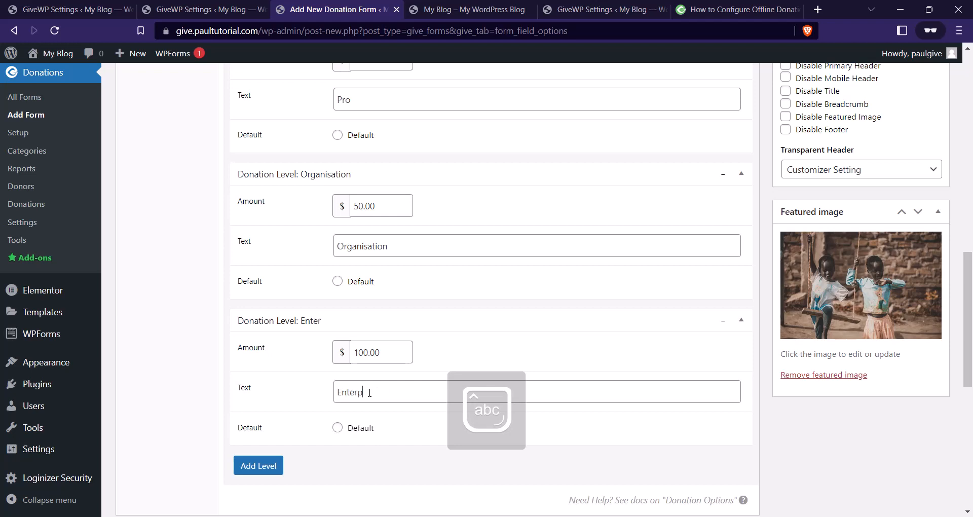
text(trise)
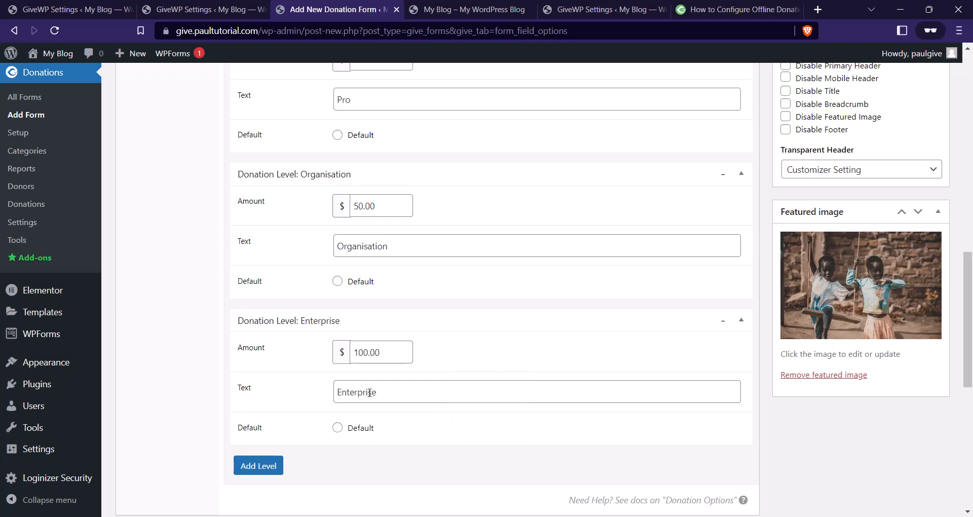
scroll(382, 340, up, 9)
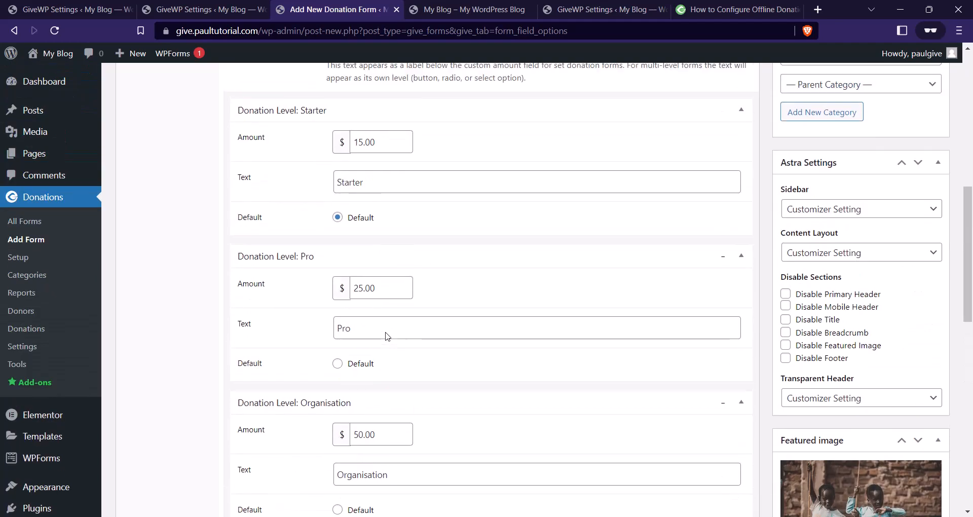
scroll(383, 340, up, 5)
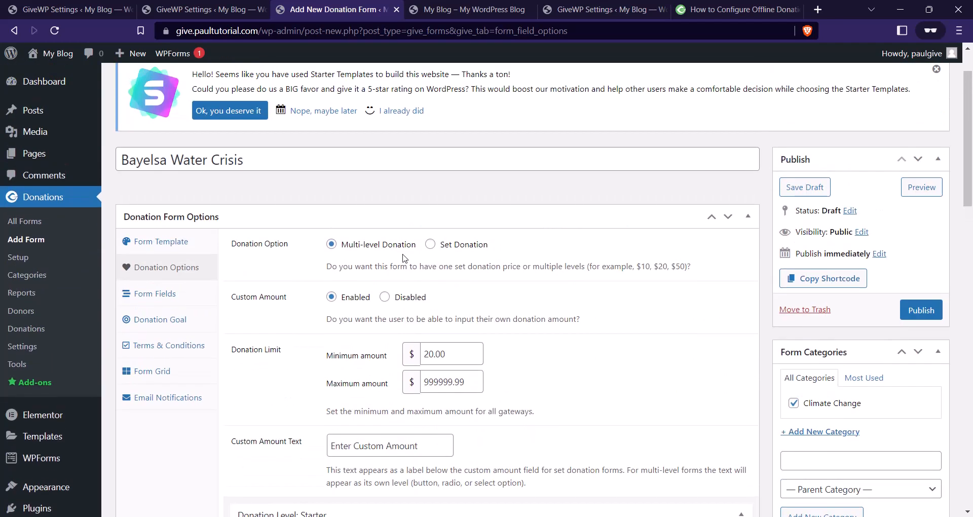
scroll(404, 268, down, 9)
scroll(404, 268, up, 7)
In Form Fields, review the Default Gateway choices and leave it on Global Default.
click(177, 297)
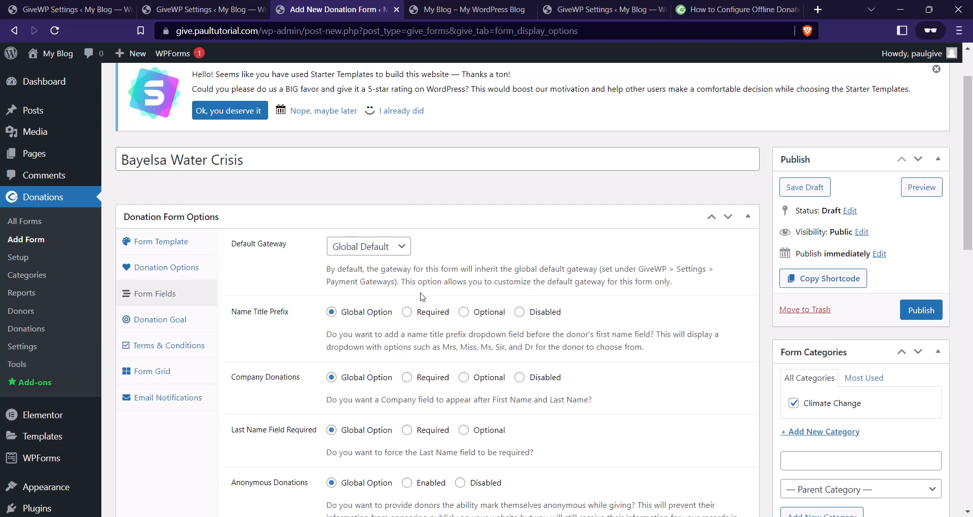
scroll(310, 265, down, 3)
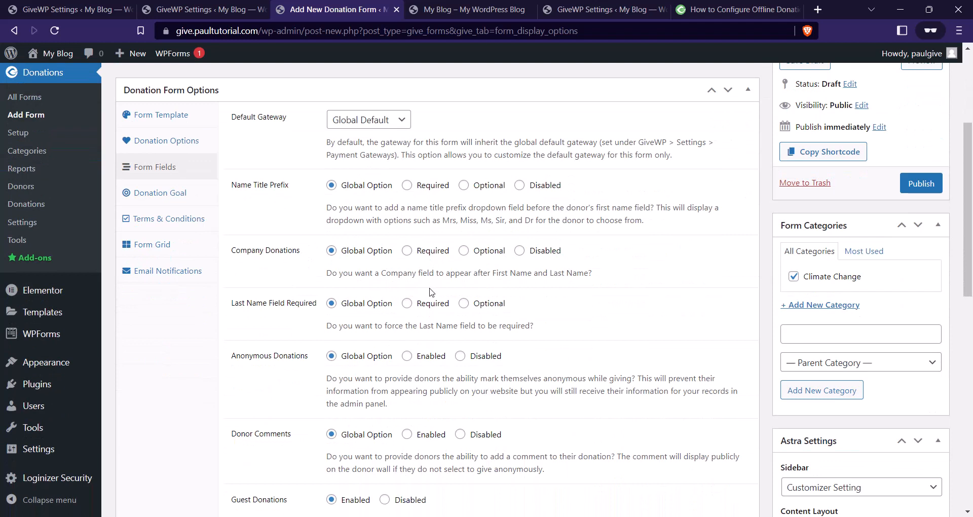
click(373, 120)
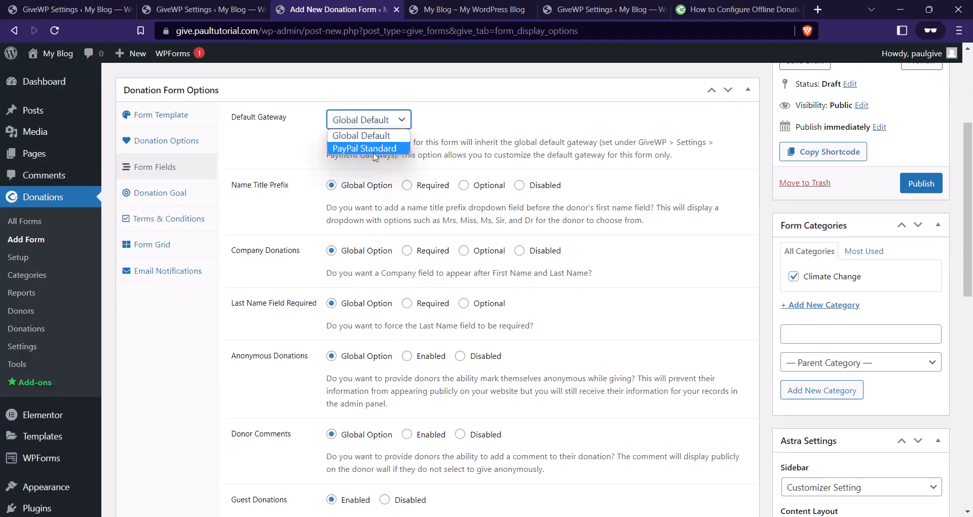
click(294, 156)
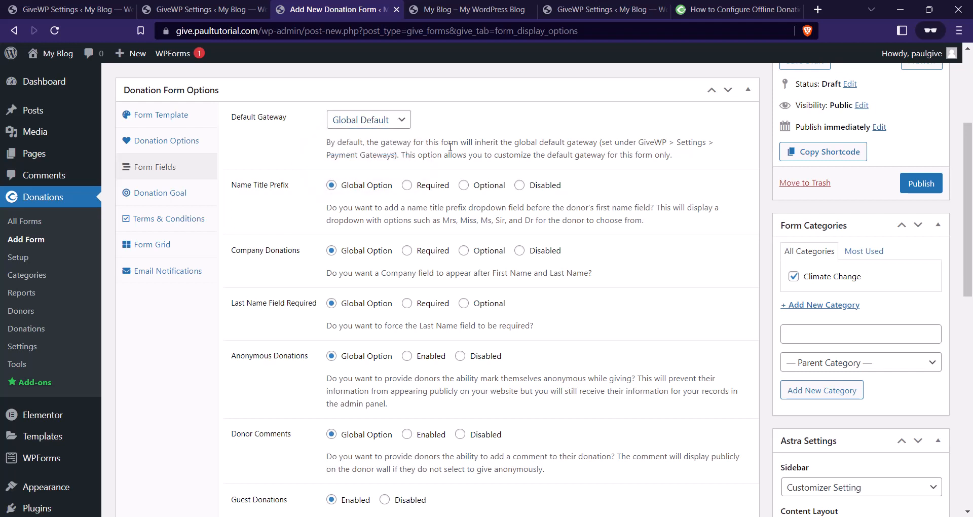
click(349, 123)
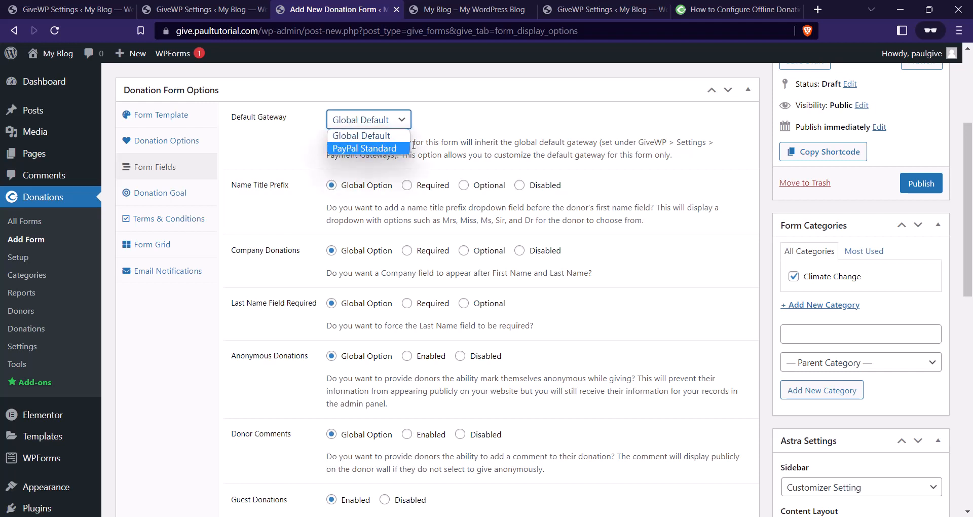
click(407, 157)
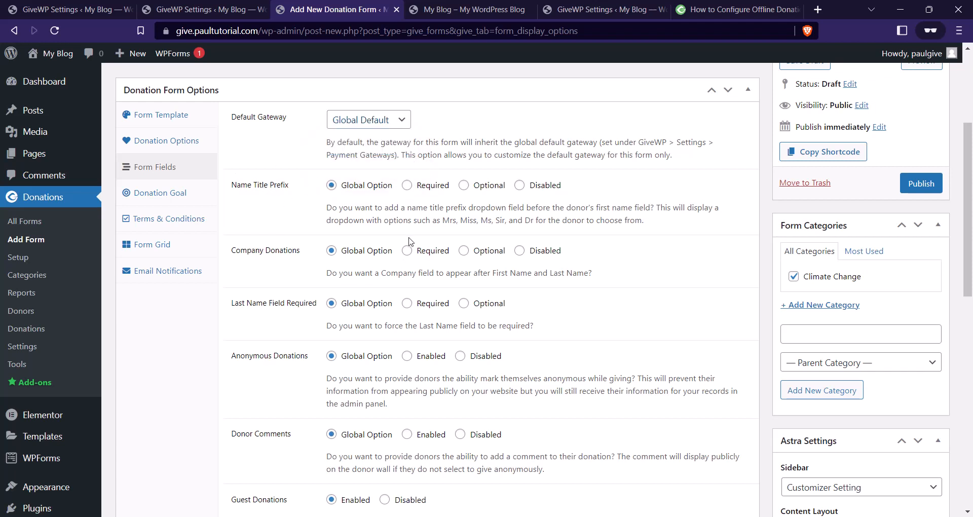
scroll(381, 202, down, 1)
scroll(382, 201, down, 1)
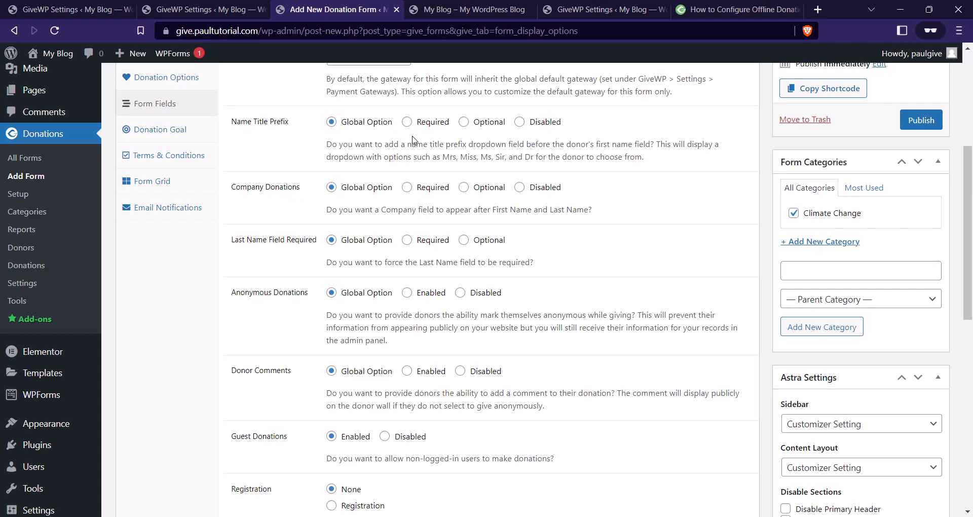
scroll(288, 195, up, 3)
scroll(499, 251, down, 2)
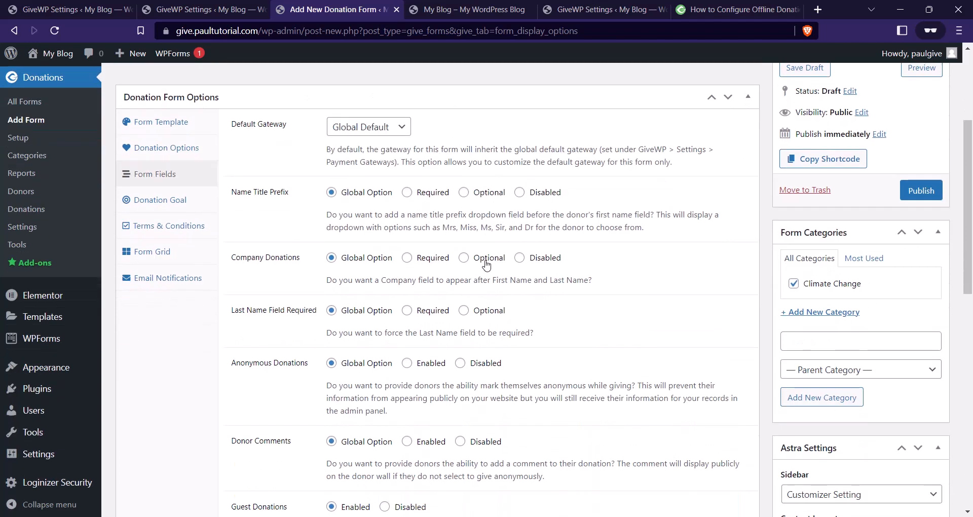
Make Name Title Prefix required and add the prefixes Mr., Mrs. and Ms.
click(407, 185)
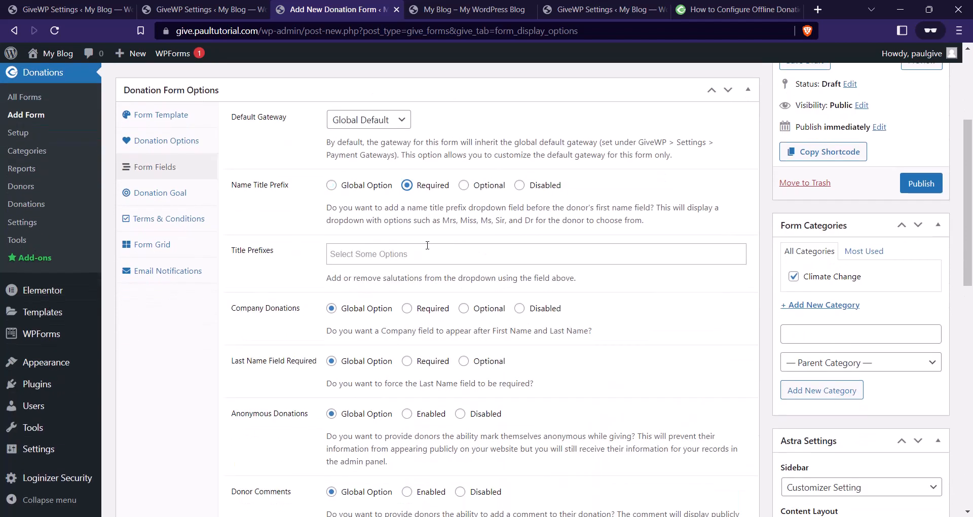
click(381, 247)
click(370, 273)
click(384, 261)
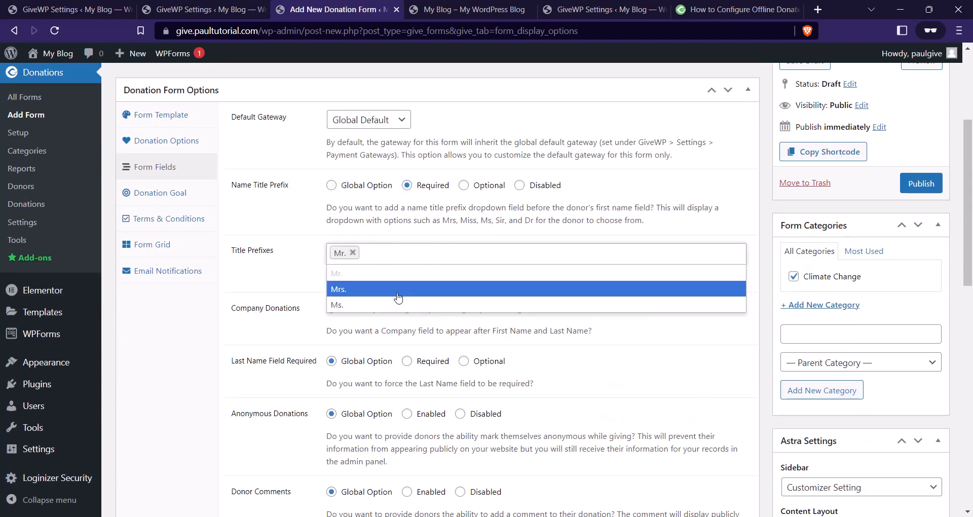
click(398, 296)
click(405, 257)
click(418, 305)
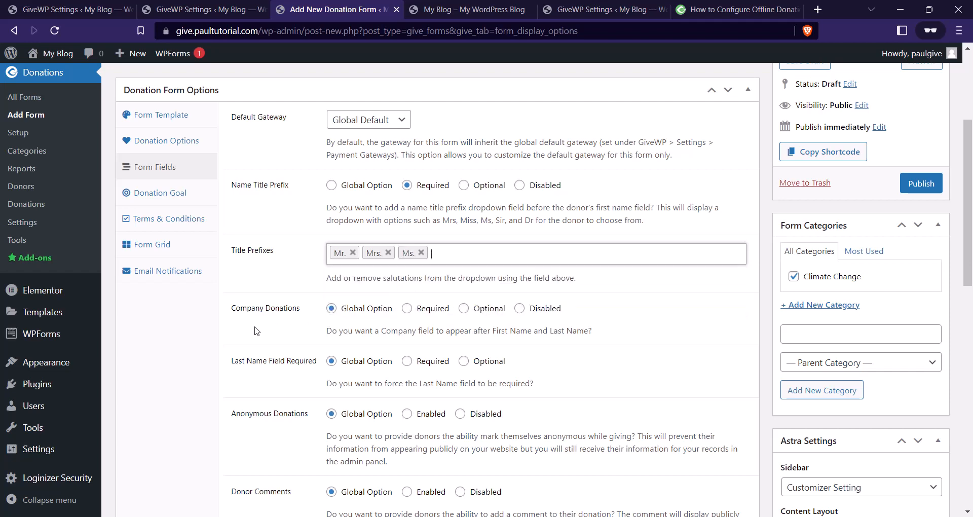
Make Company Donations required and leave Registration set to None.
click(407, 309)
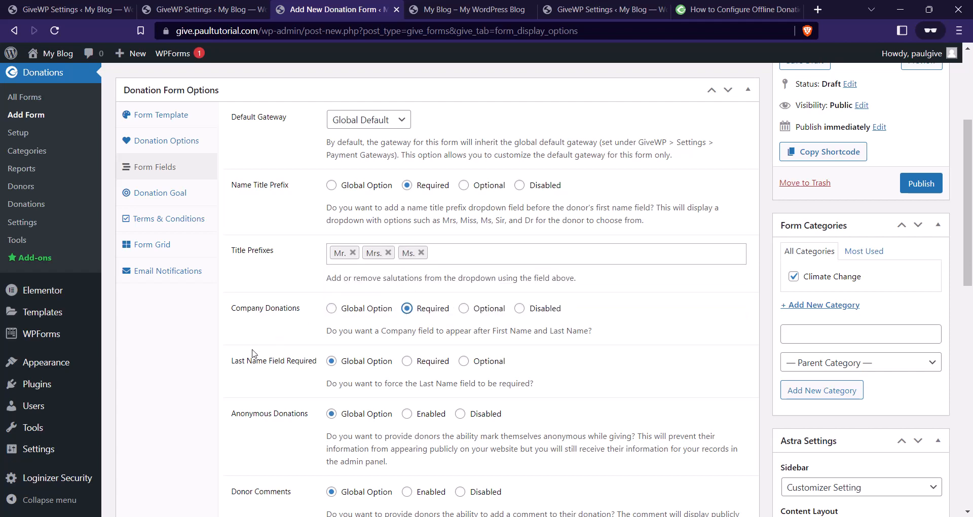
scroll(254, 353, down, 5)
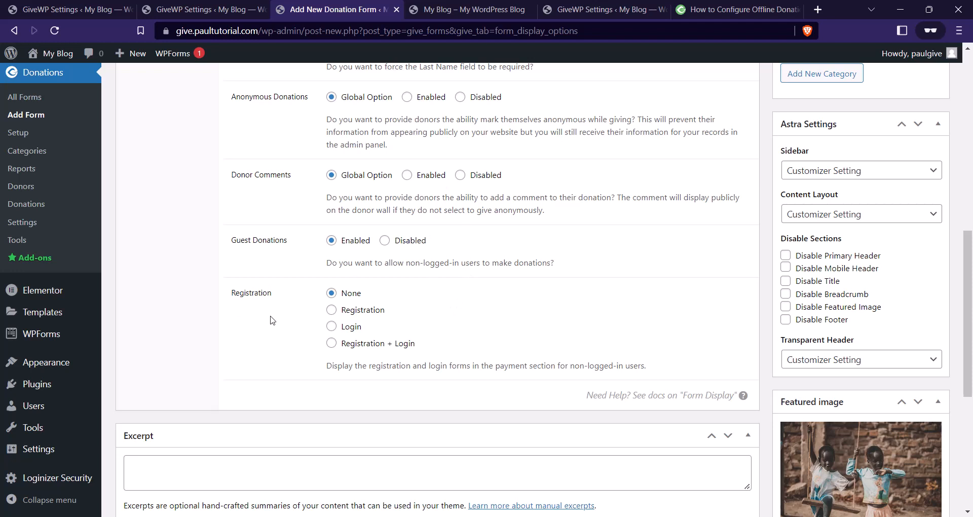
click(332, 293)
click(332, 315)
click(333, 328)
click(334, 294)
scroll(243, 263, up, 5)
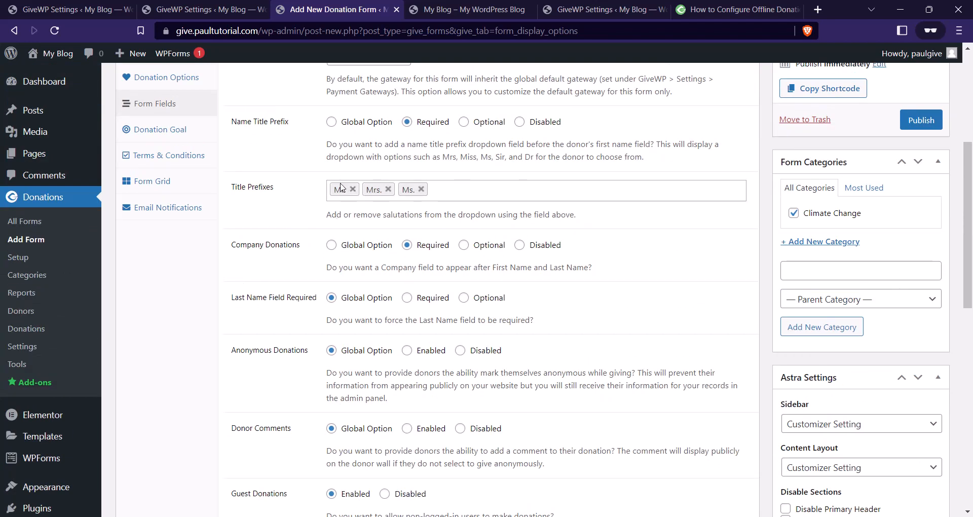
scroll(341, 187, up, 3)
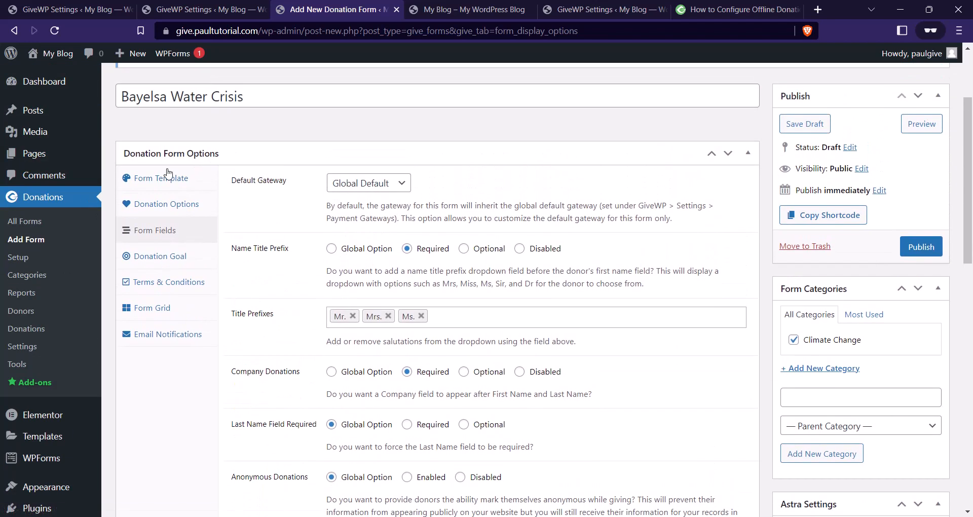
Enable the donation goal with the Amount Raised format.
click(184, 261)
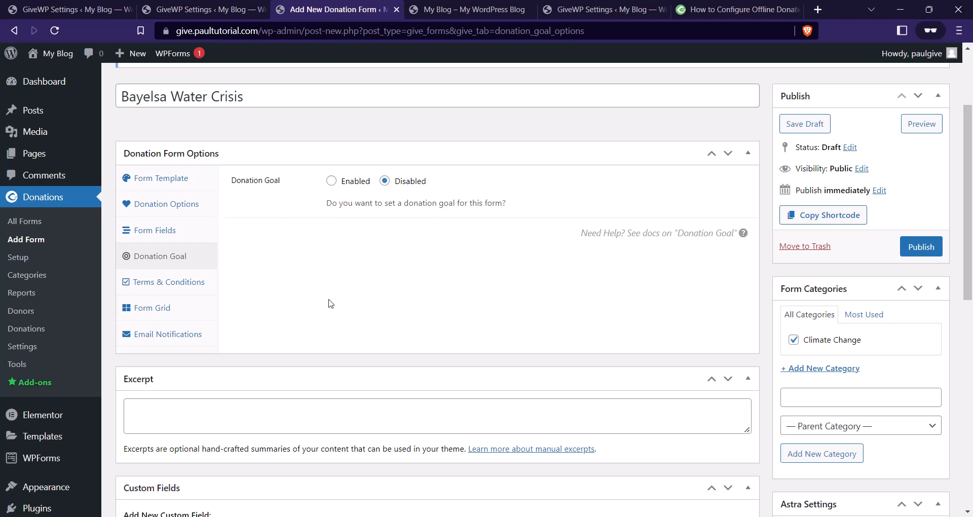
click(331, 181)
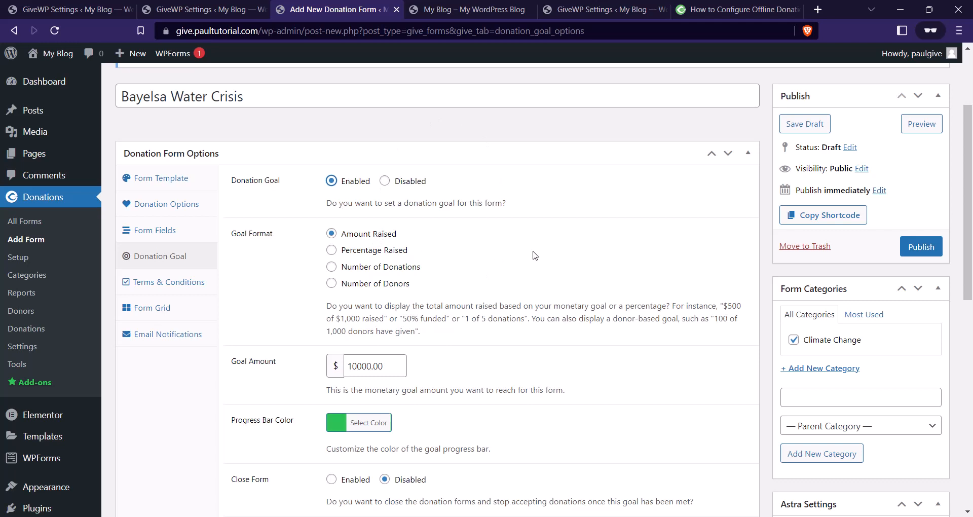
click(332, 250)
click(332, 267)
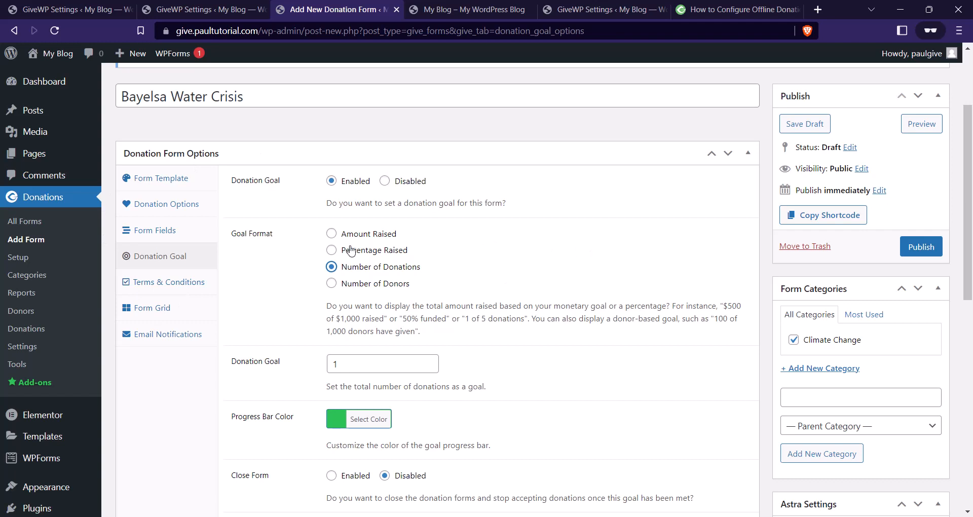
click(331, 234)
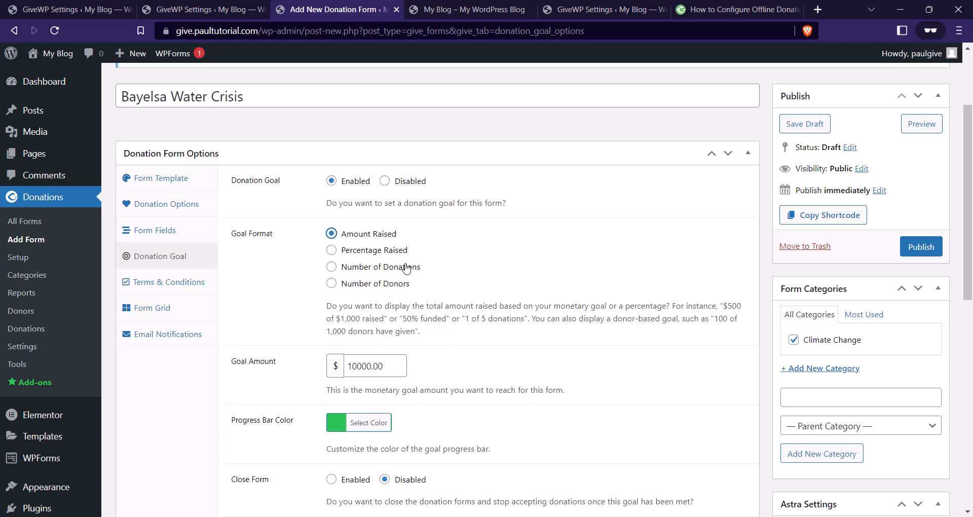
Change the goal amount to 1000000.00.
click(367, 373)
click(358, 363)
text(0)
key(Right)
key(Right)
key(Right)
text(0)
click(365, 369)
scroll(463, 276, down, 3)
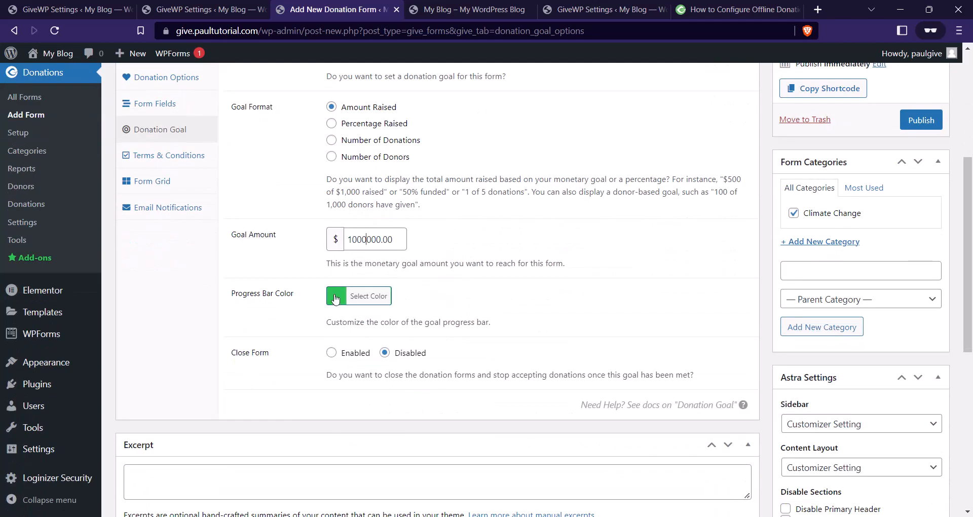
Set the goal progress bar color to a bright yellow.
click(357, 295)
click(399, 443)
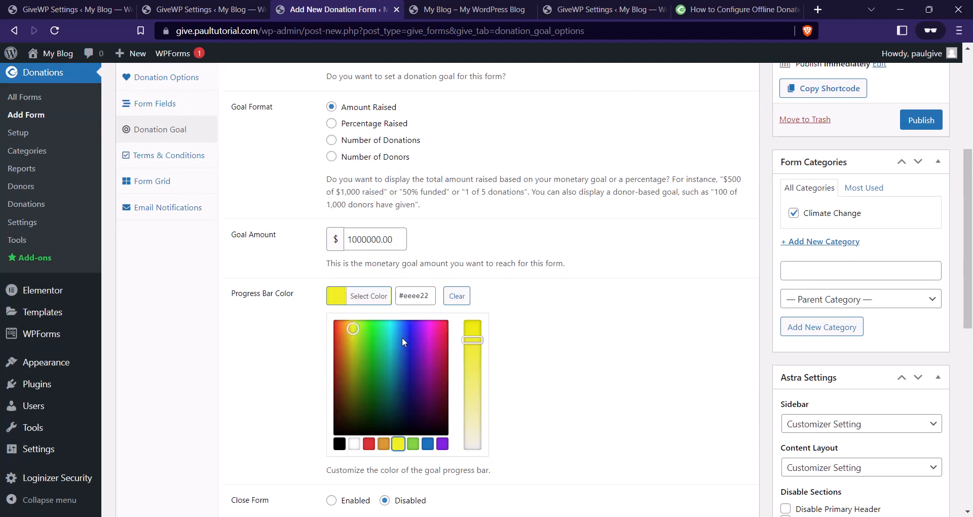
click(356, 335)
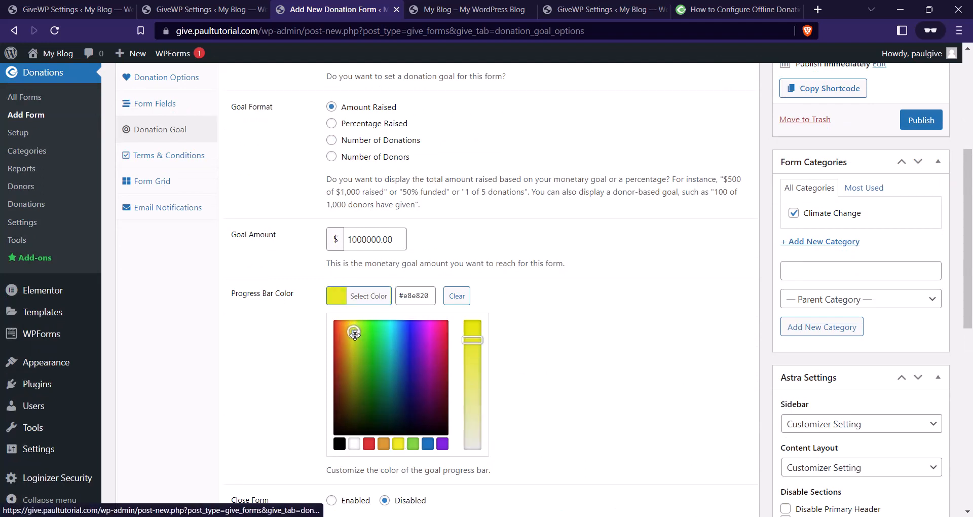
drag(356, 334, 353, 327)
click(541, 314)
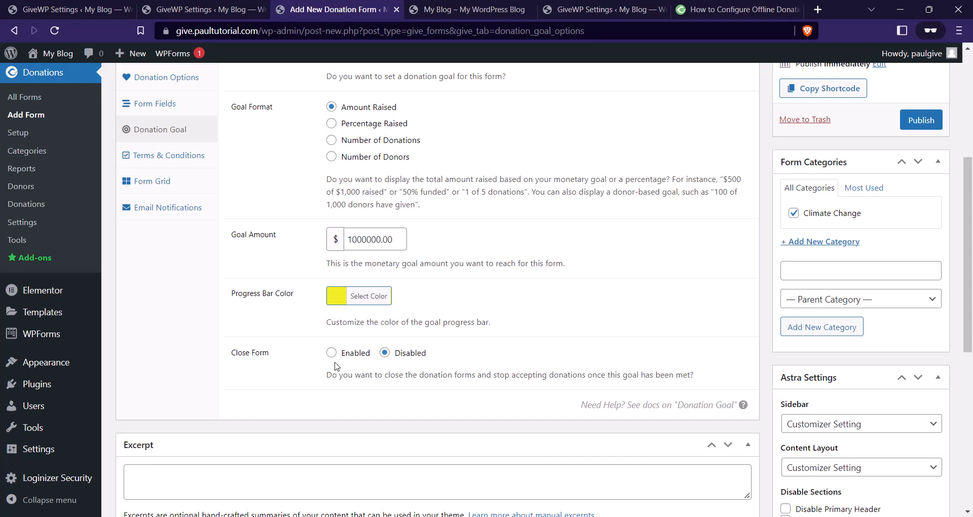
scroll(337, 366, down, 1)
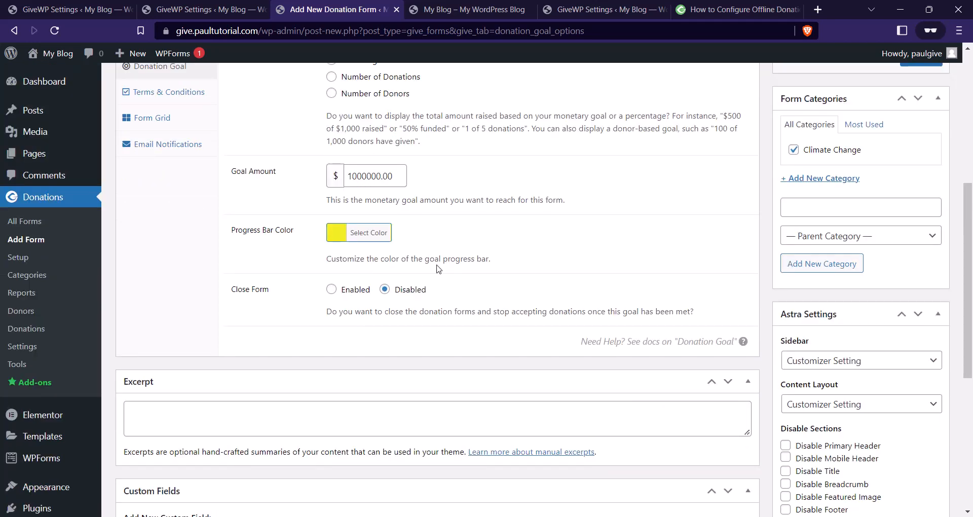
scroll(439, 269, up, 3)
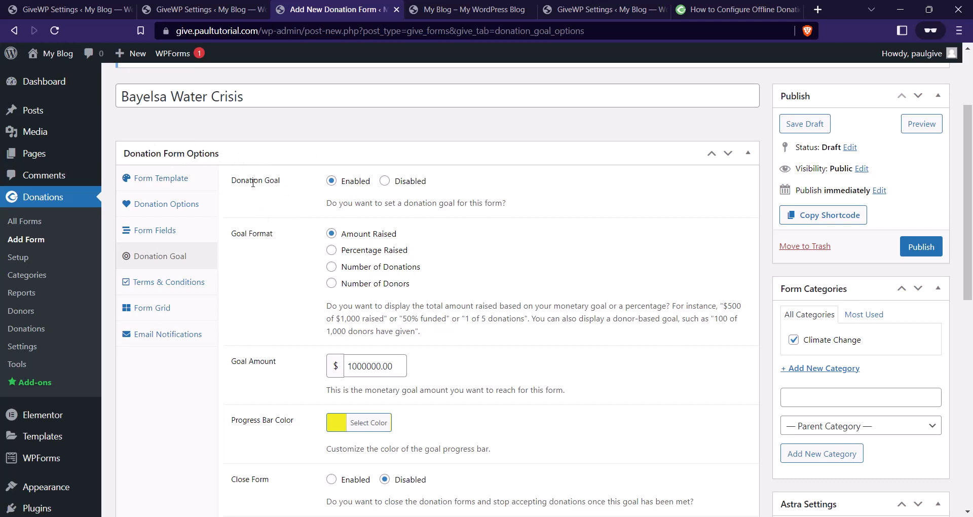
Review the Terms & Conditions, Email Notifications and Form Grid settings, then return to Multi-Step template options.
click(152, 282)
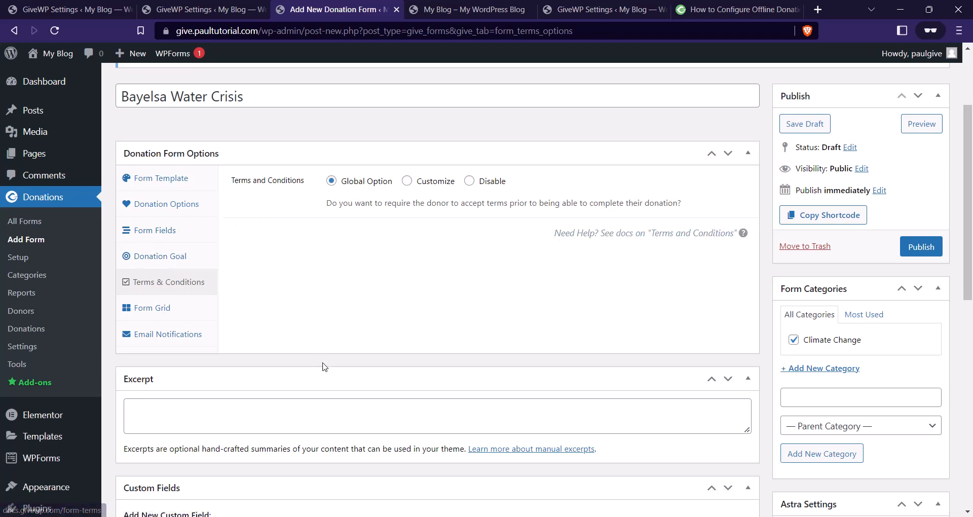
click(187, 337)
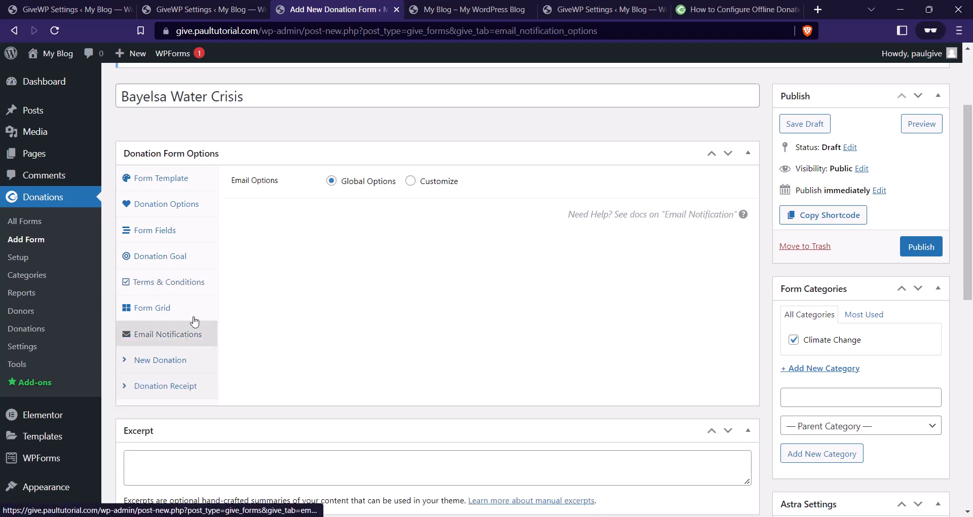
click(164, 311)
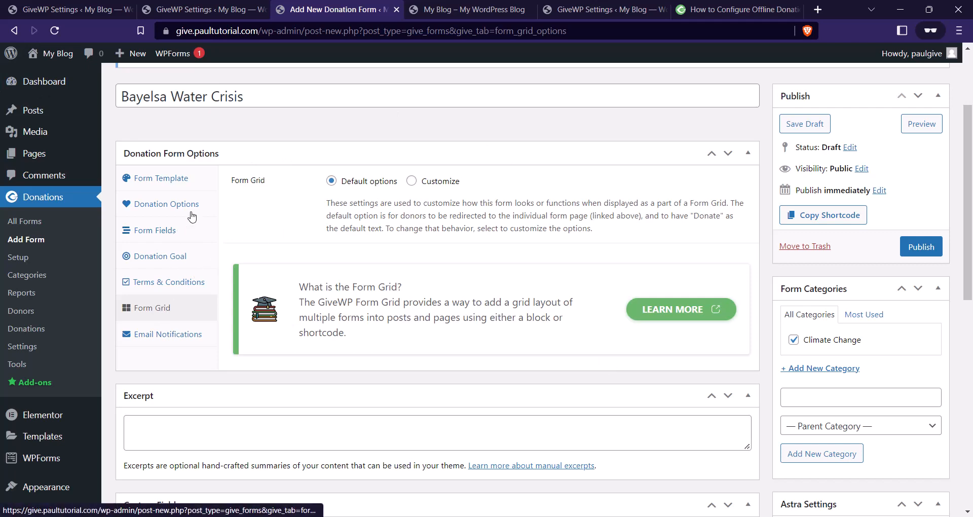
click(170, 179)
scroll(570, 234, down, 1)
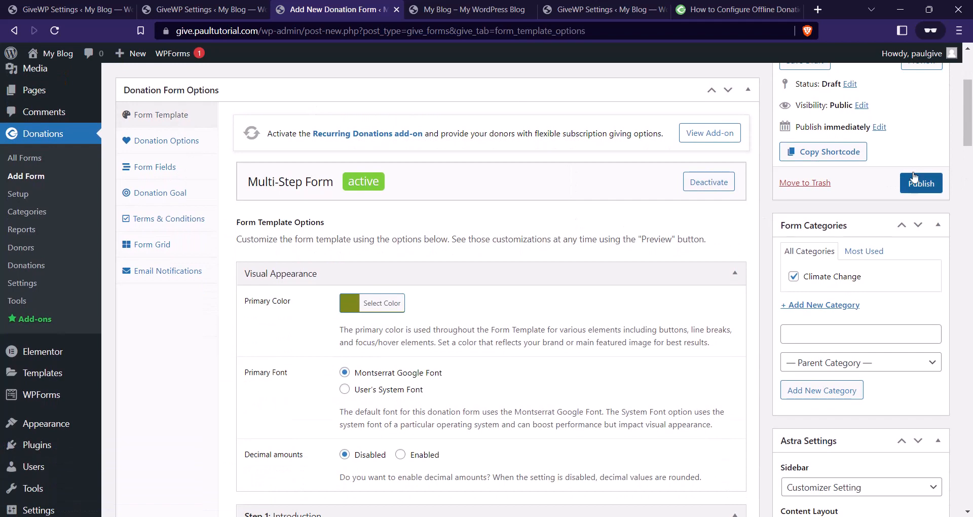
scroll(813, 318, up, 3)
scroll(908, 302, down, 2)
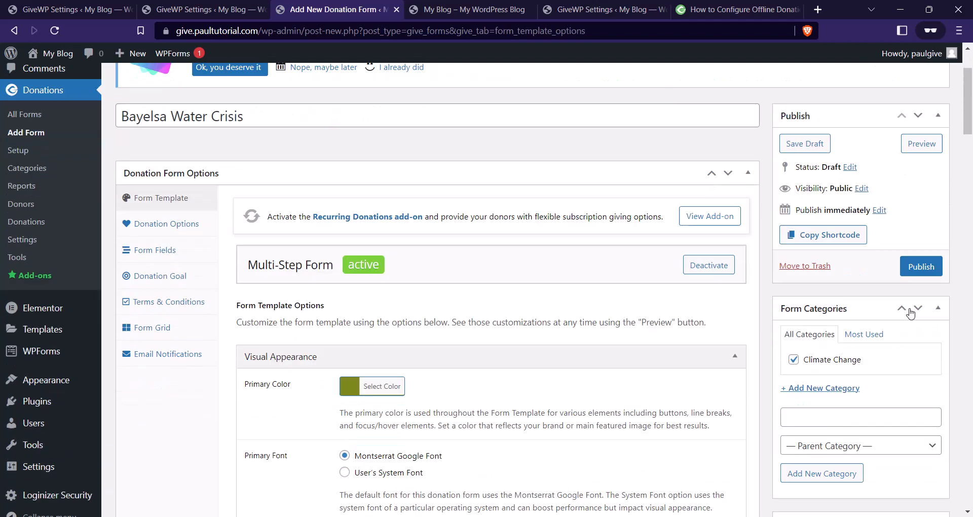
Publish the Bayelsa Water Crisis donation form.
click(922, 247)
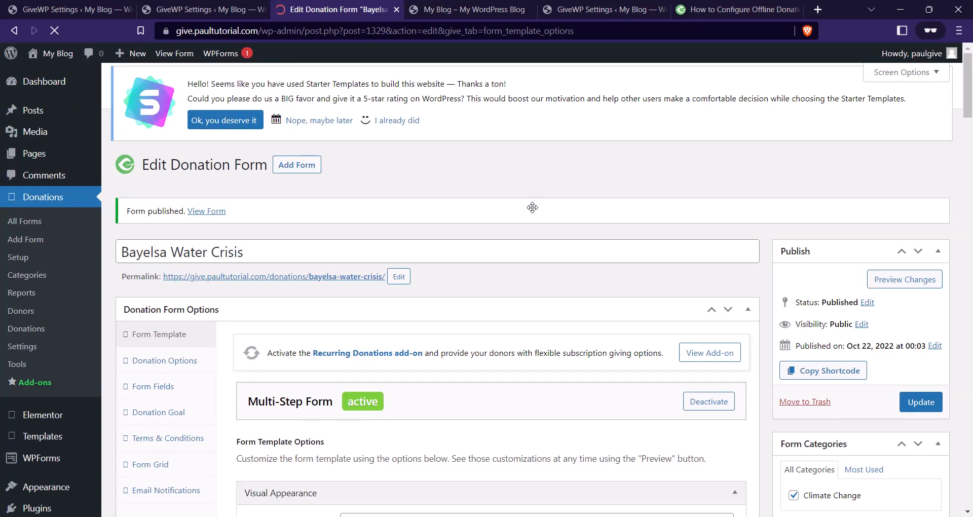
scroll(553, 212, down, 3)
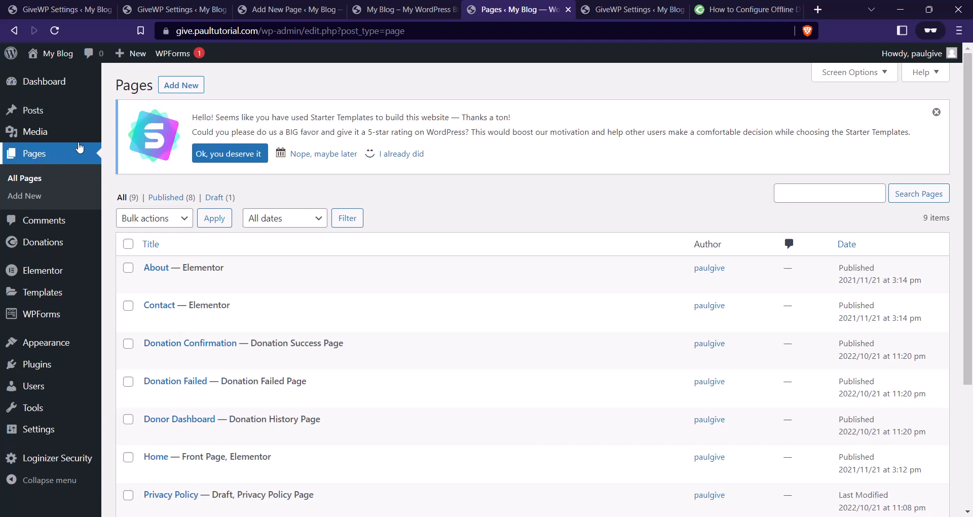
Create a new page titled 'Donate' and search the block inserter for 'giv'.
click(192, 89)
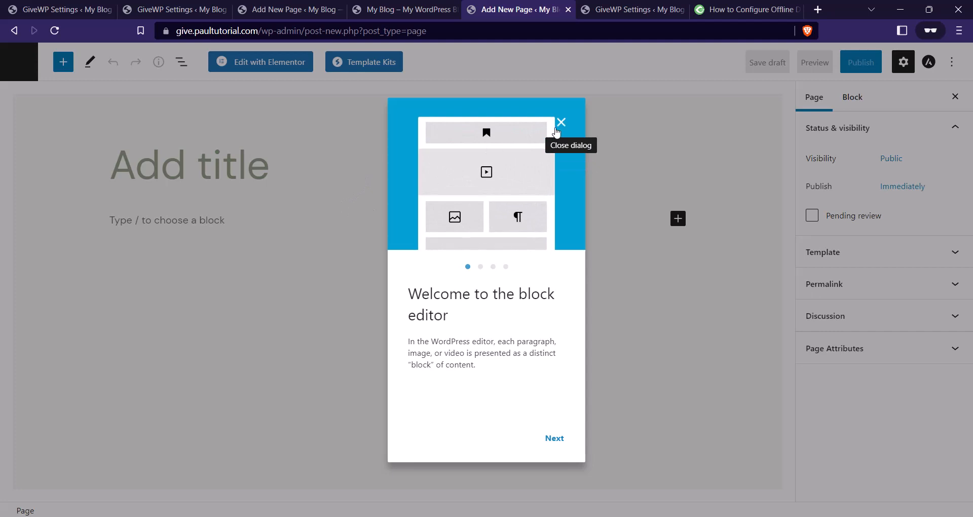
click(561, 122)
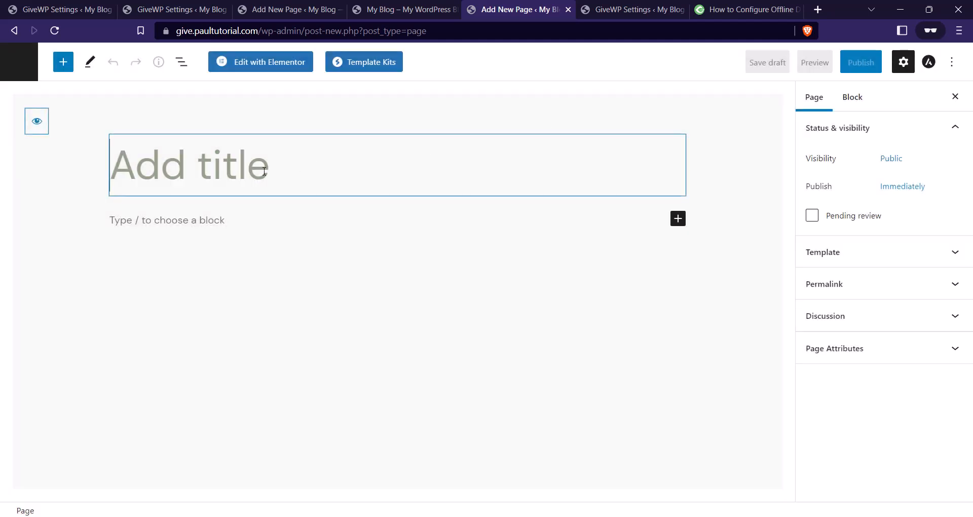
text(Donate)
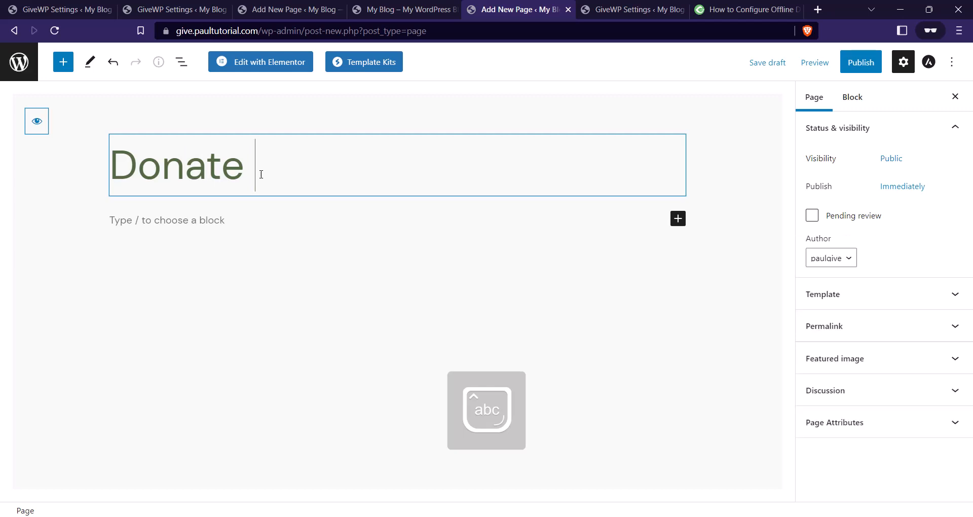
click(234, 220)
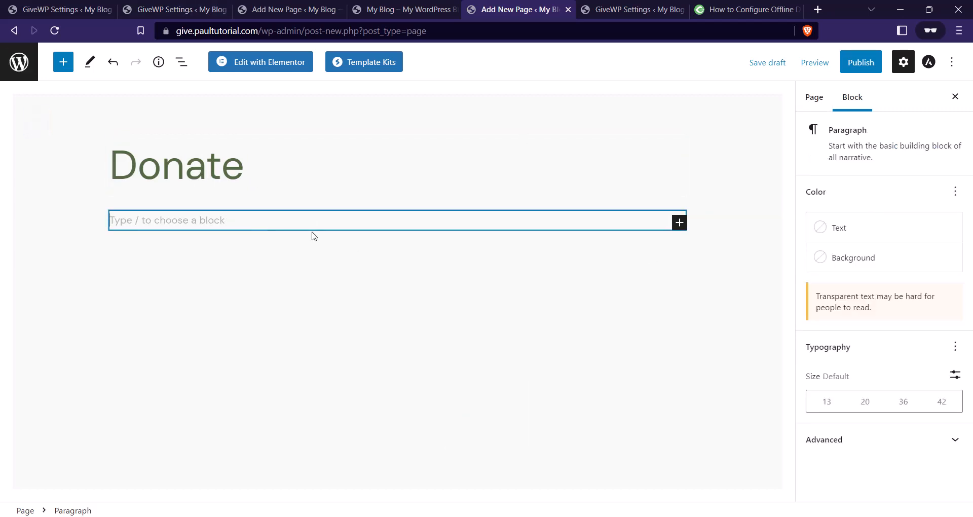
click(680, 223)
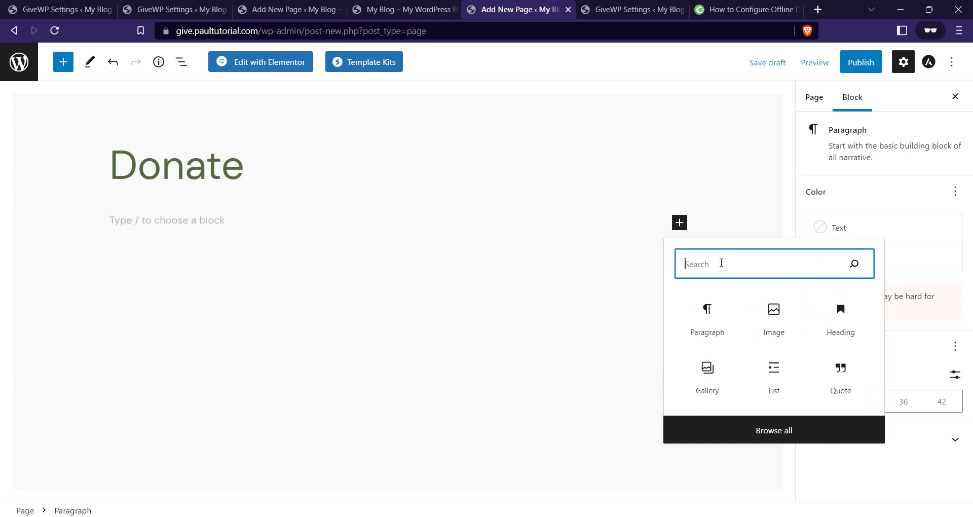
text(giv)
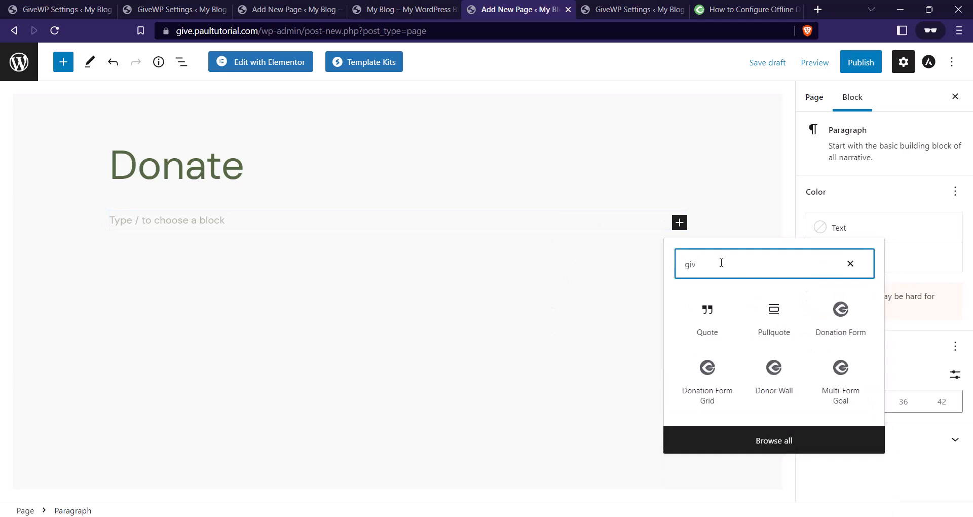
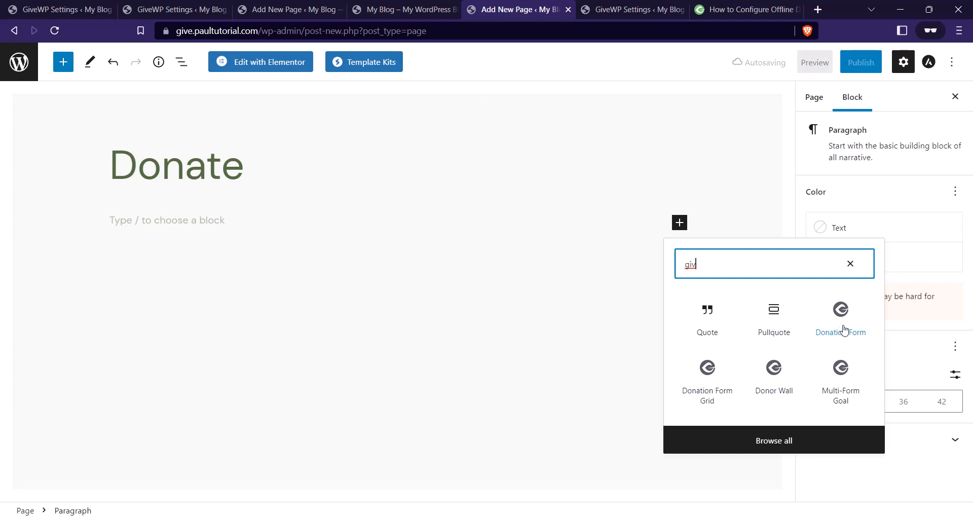
Add a GiveWP Donation Form block to the page and choose the Bayelsa Water Crisis form.
click(840, 334)
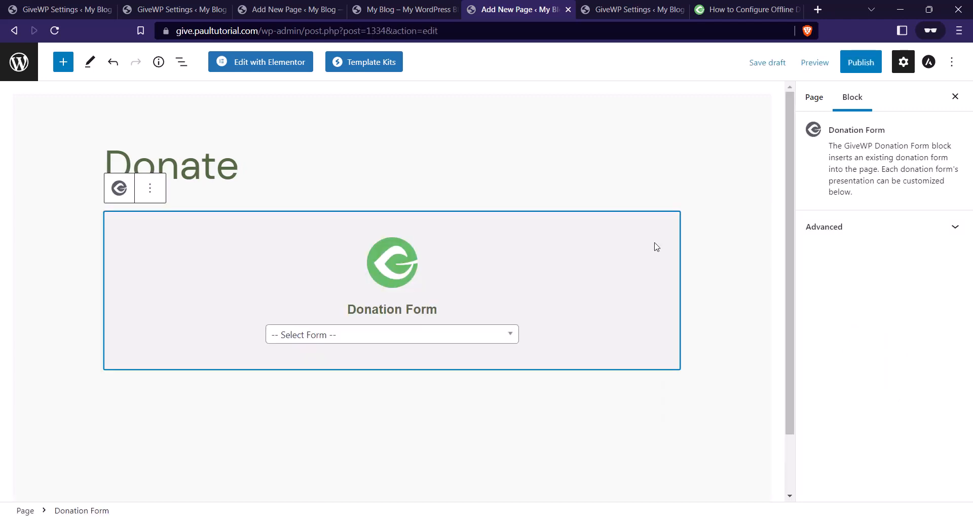
click(382, 336)
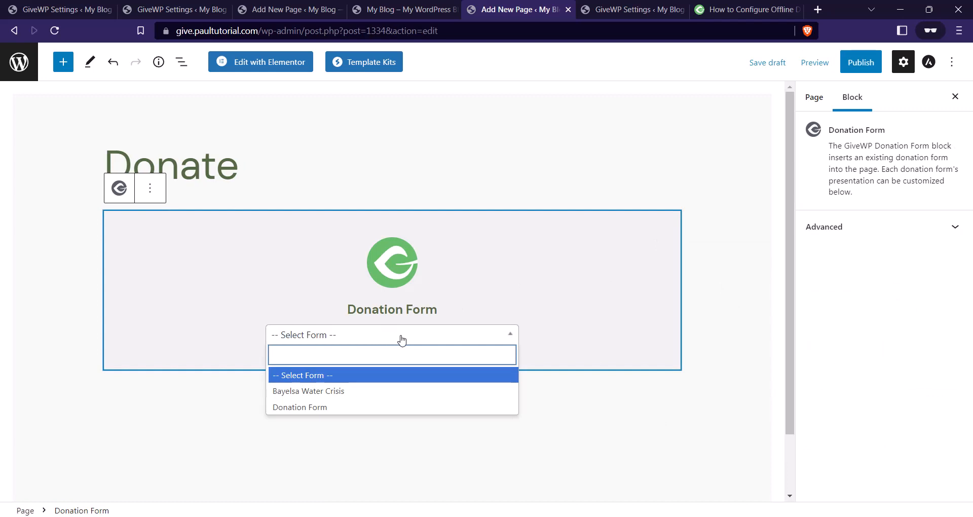
click(360, 391)
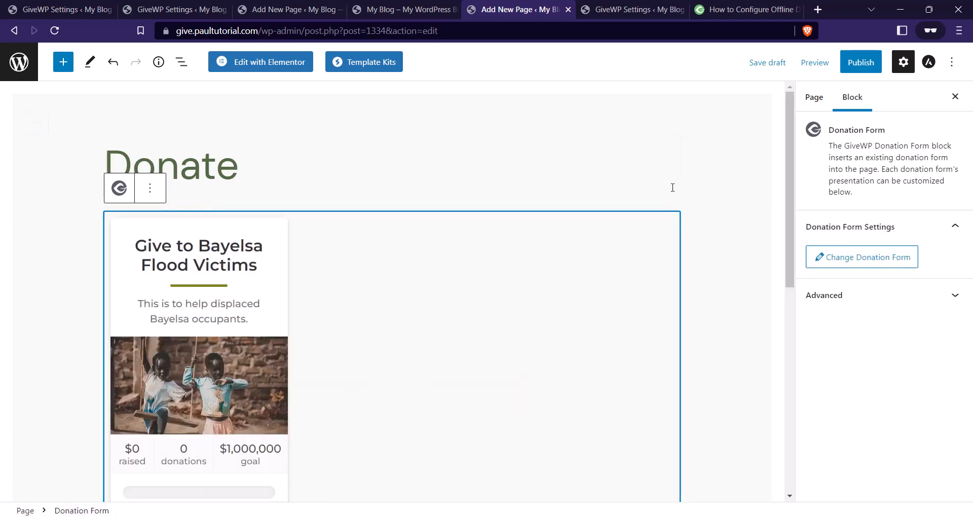
scroll(678, 185, down, 3)
scroll(696, 190, up, 2)
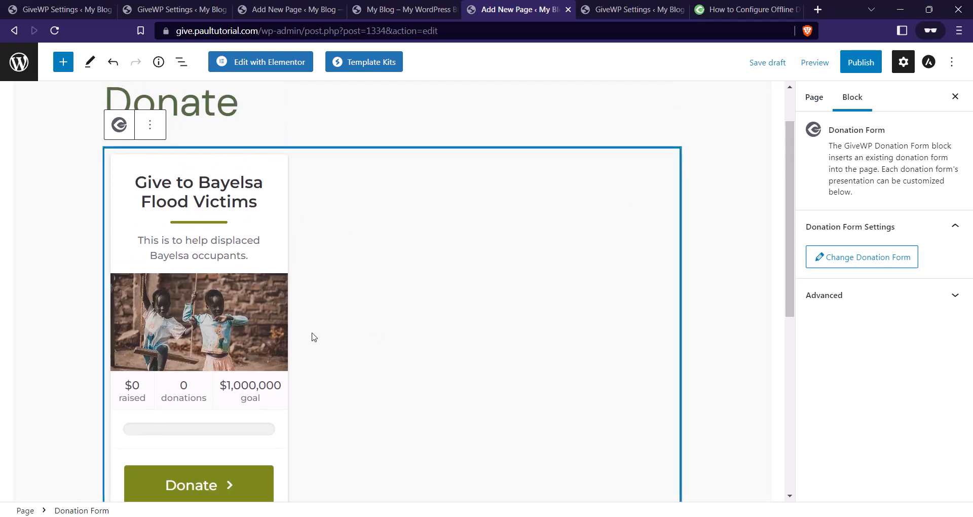
scroll(552, 289, up, 2)
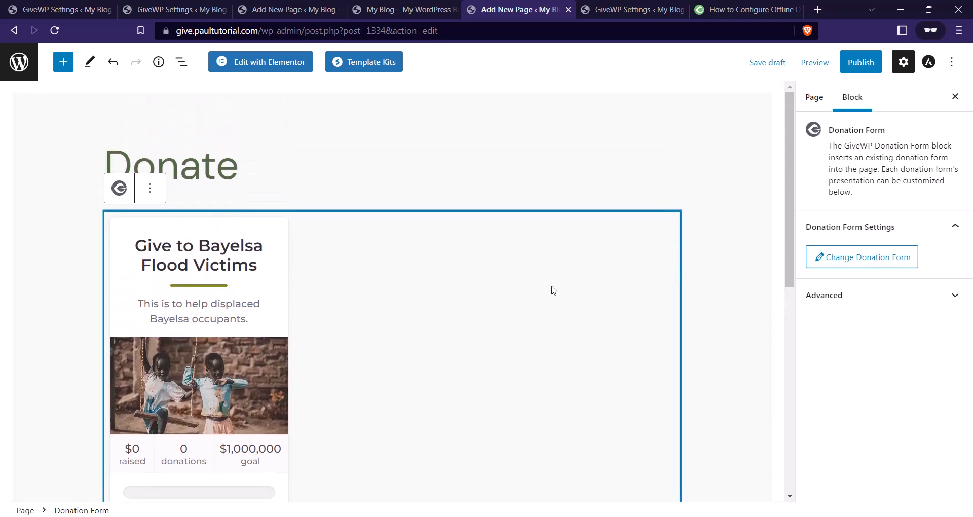
Publish the Donate page and view it live.
click(853, 68)
click(850, 71)
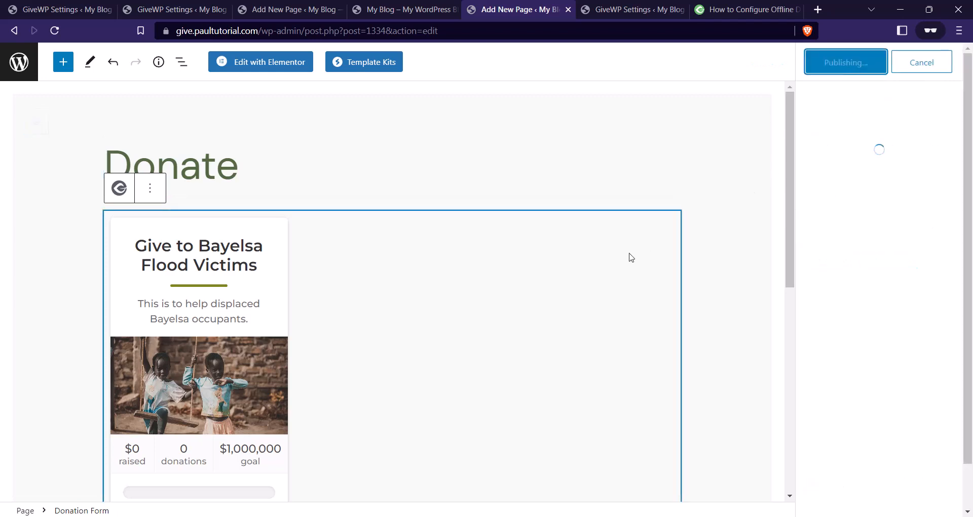
click(829, 208)
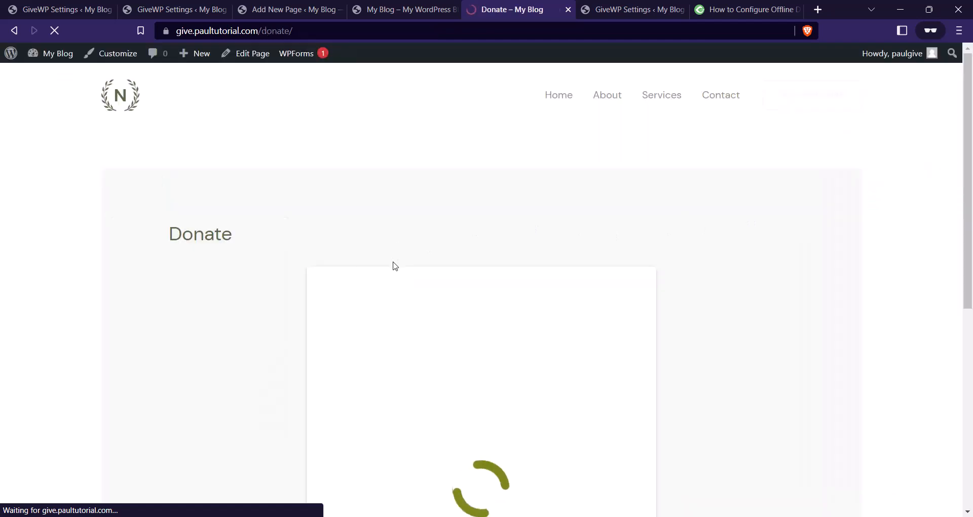
Browse the live donation form, highlight its subtitle sentence, and start a donation with the Donate button.
scroll(507, 243, down, 5)
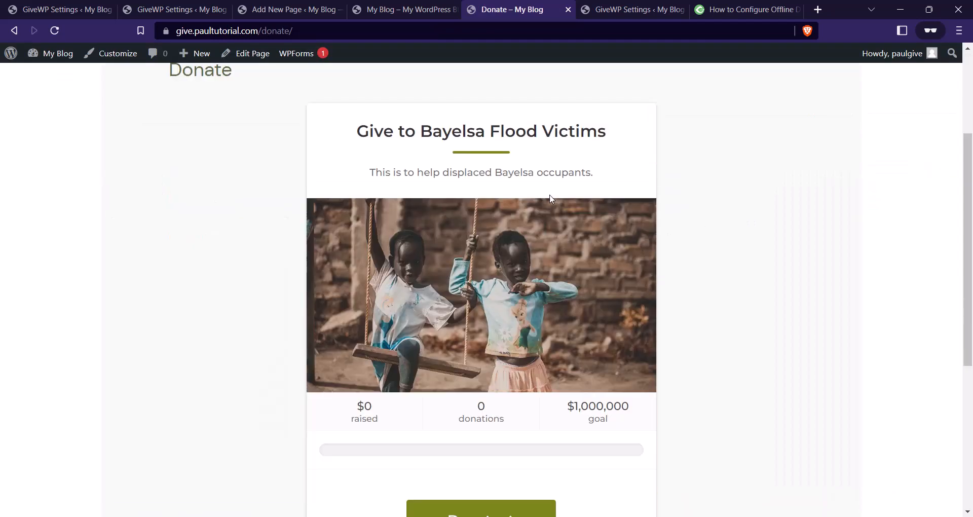
scroll(599, 223, up, 2)
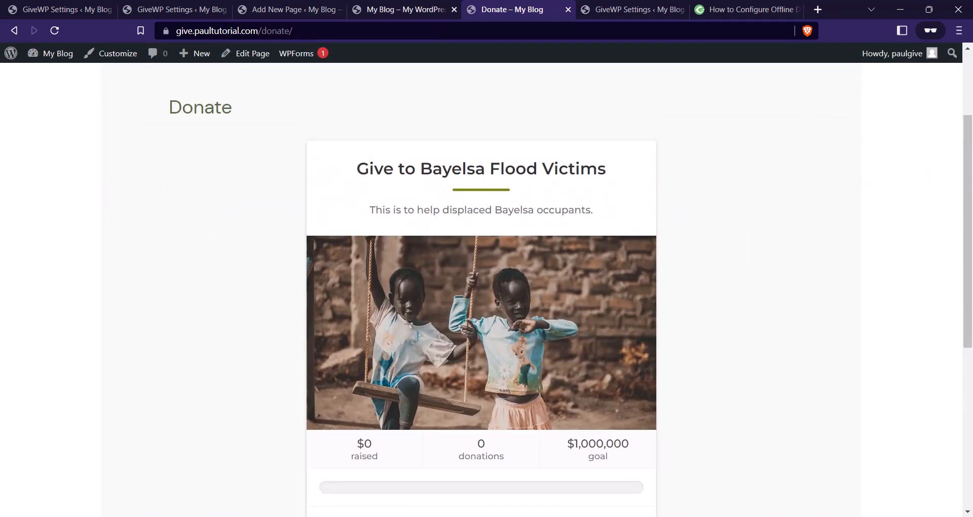
scroll(507, 226, down, 1)
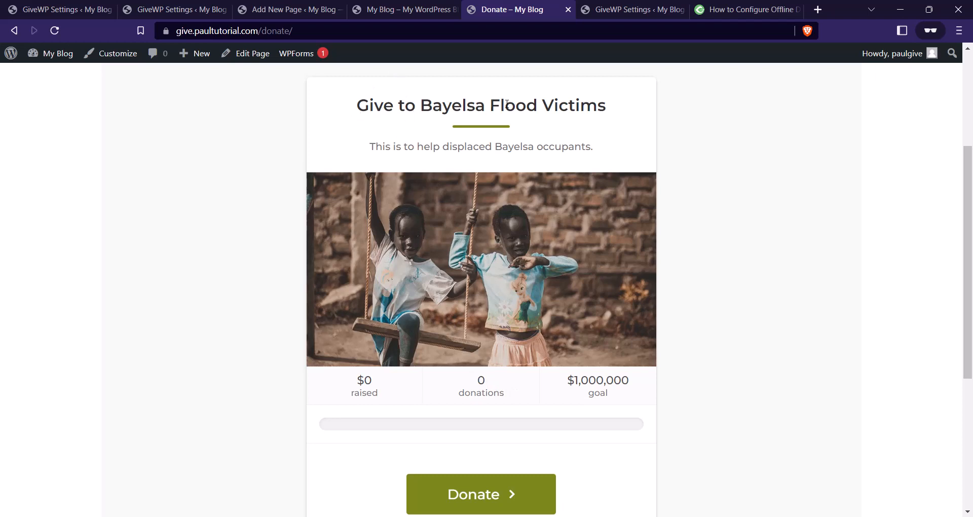
drag(608, 107, 466, 171)
scroll(482, 234, down, 2)
scroll(434, 244, up, 2)
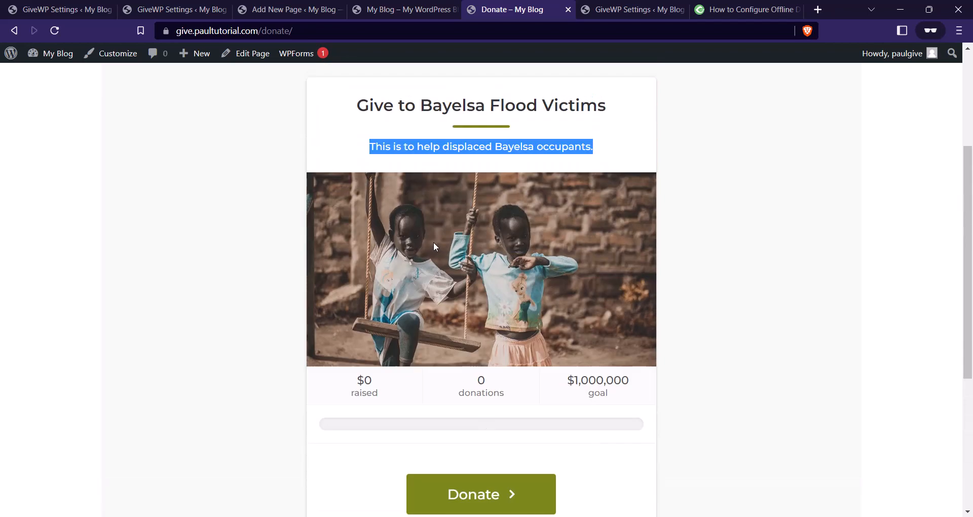
scroll(433, 267, down, 2)
scroll(446, 286, up, 2)
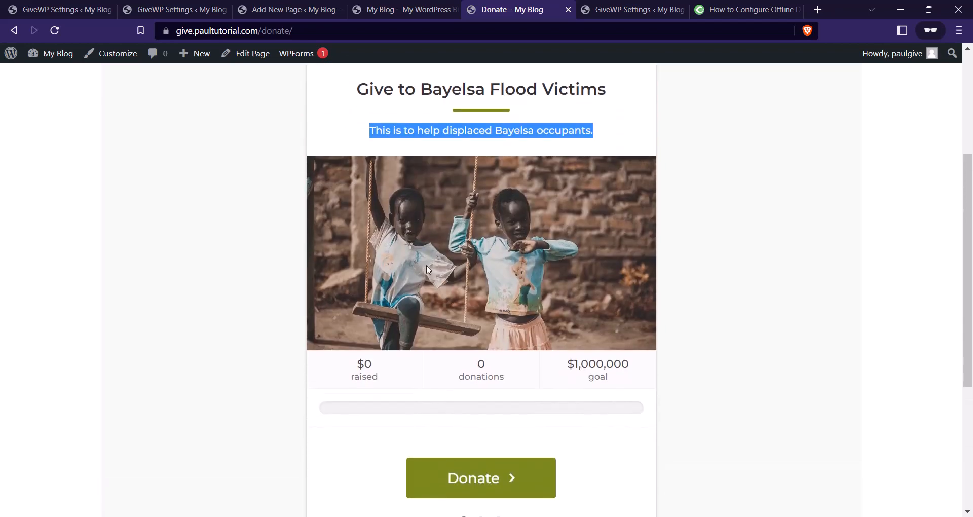
scroll(487, 406, down, 1)
click(501, 434)
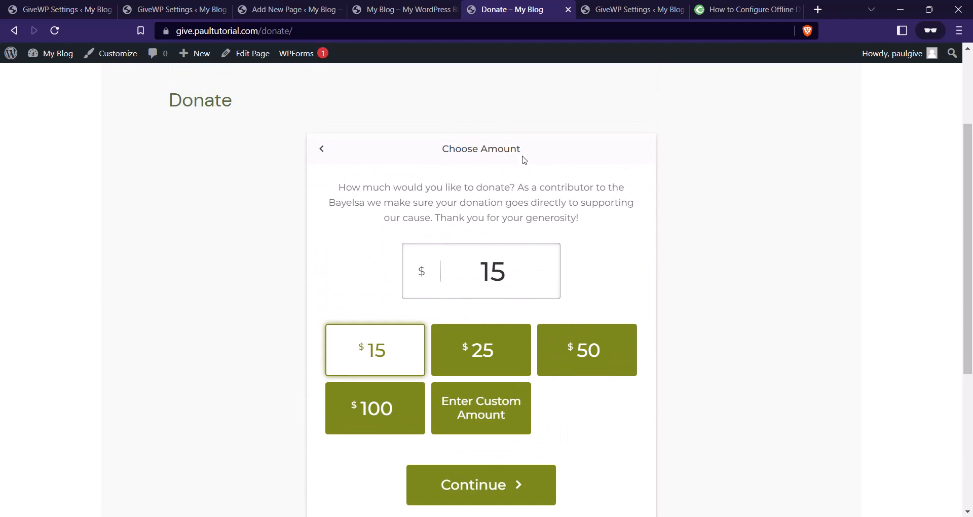
Try the $25 and $50 amounts, then enter a custom $500 amount and continue.
scroll(496, 259, down, 2)
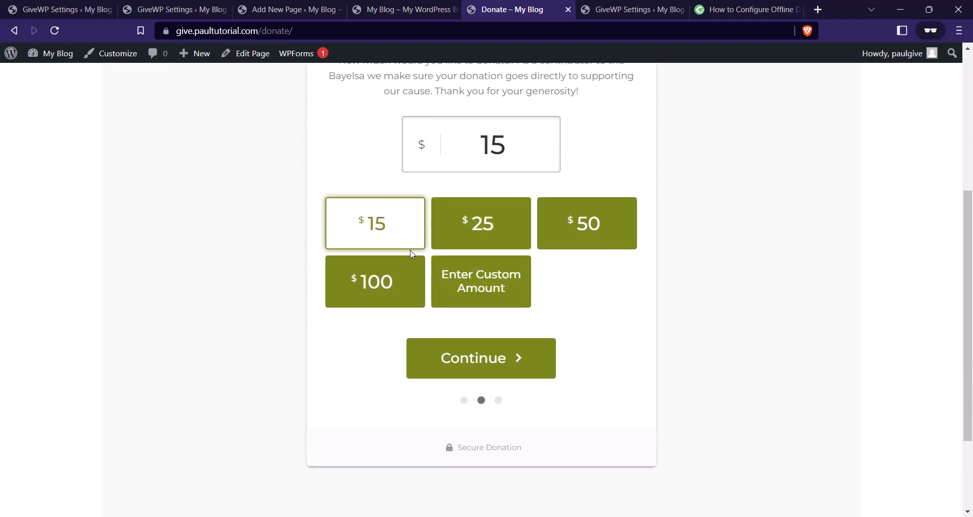
scroll(472, 223, up, 1)
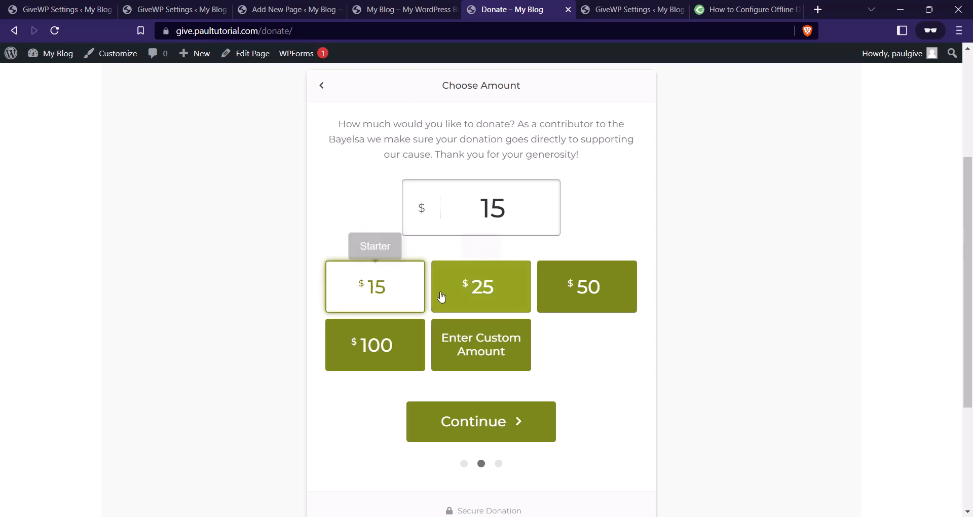
click(502, 294)
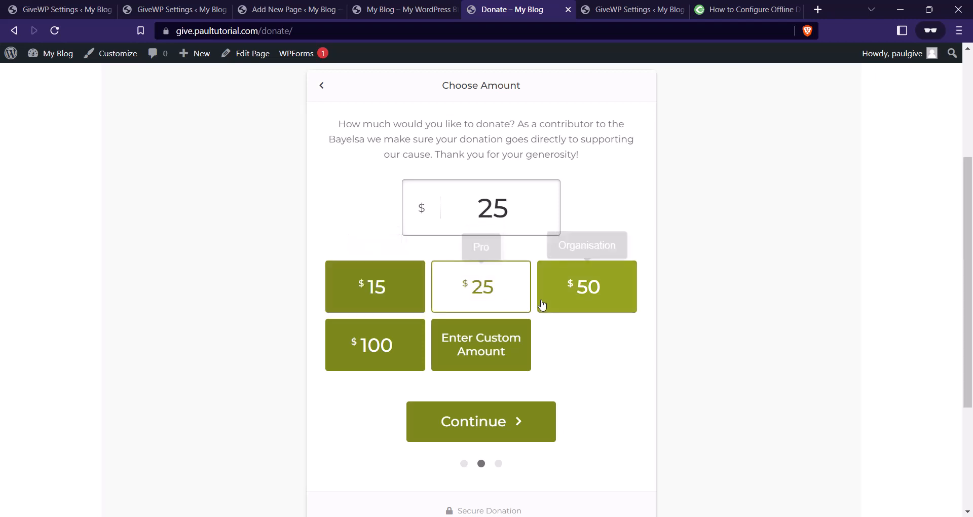
click(578, 299)
click(472, 342)
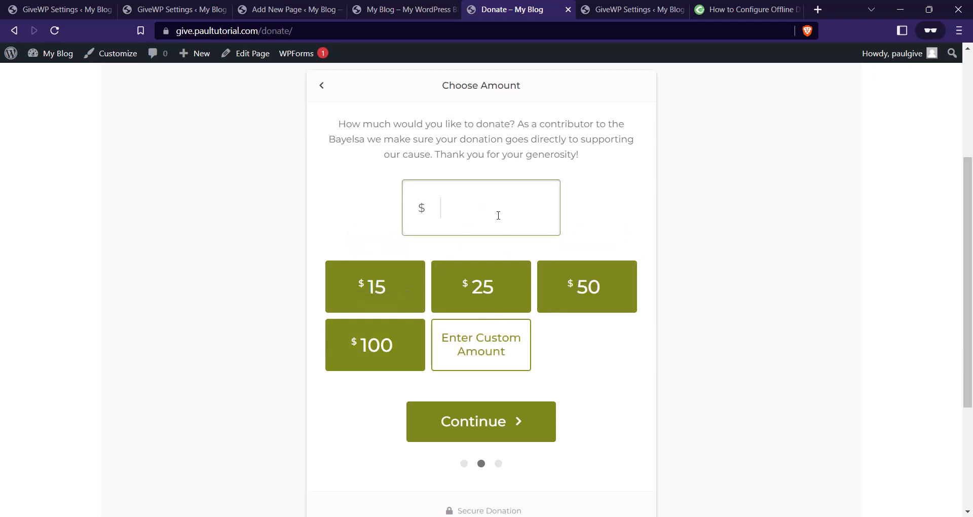
text(500)
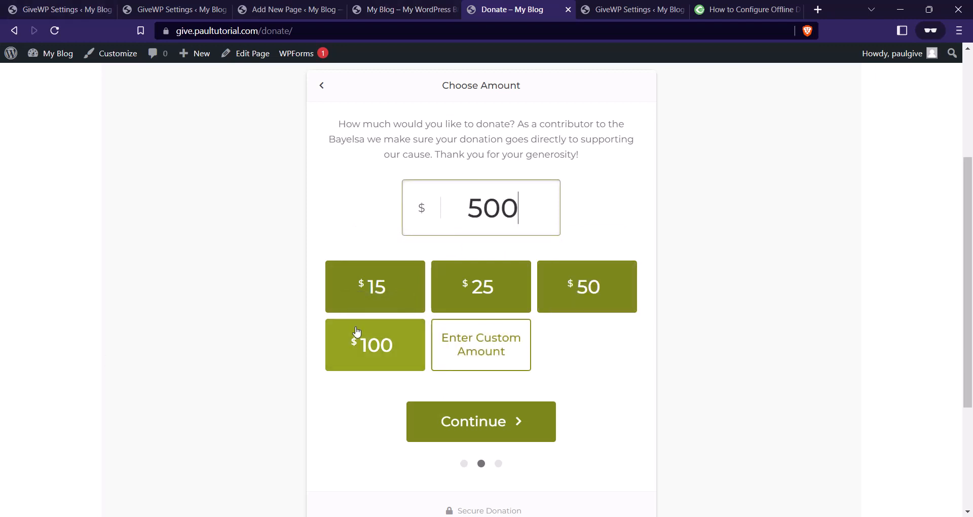
click(490, 432)
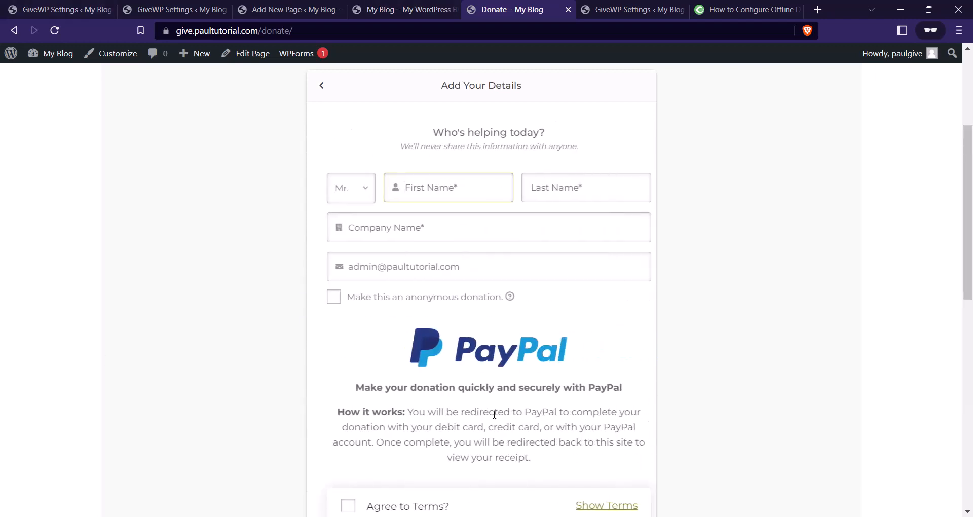
Fill in donor details with salutation Mr., autofilled name and e-mail, company 'TheRuralGh', marked anonymous.
click(359, 195)
click(361, 195)
click(405, 190)
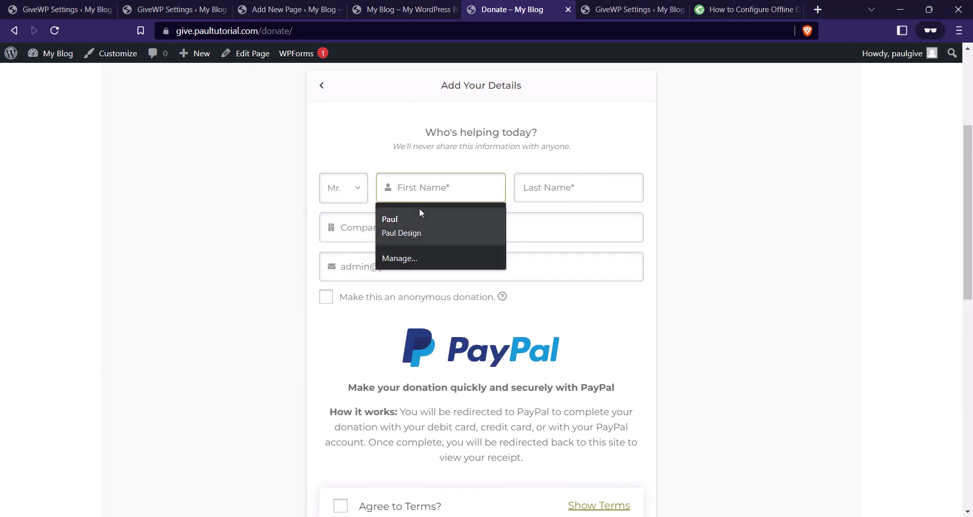
click(380, 226)
click(378, 223)
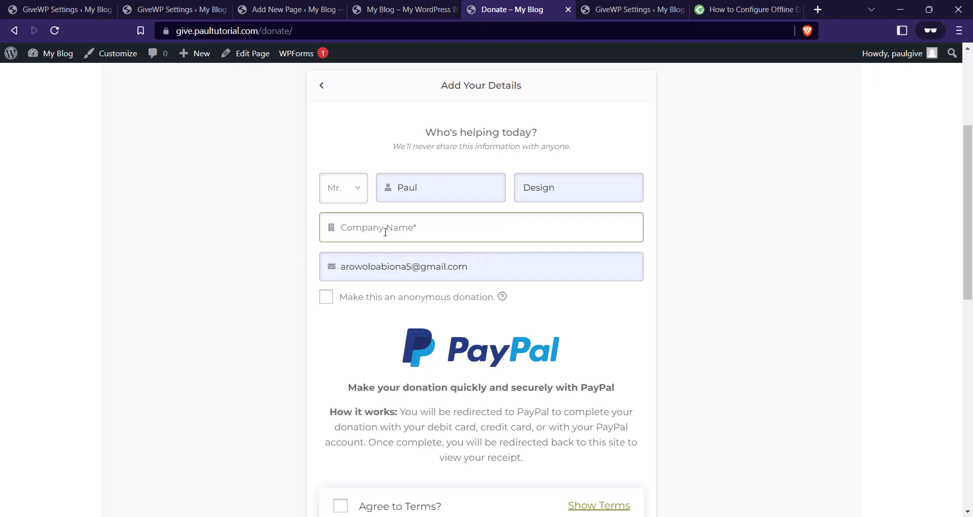
key(Caps_Lock)
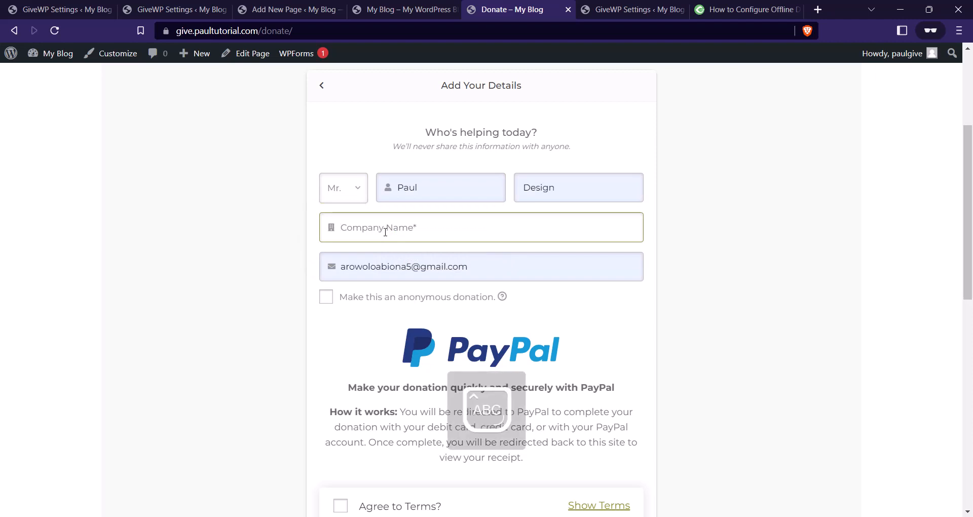
text(T)
key(Caps_Lock)
text(heRuralGh)
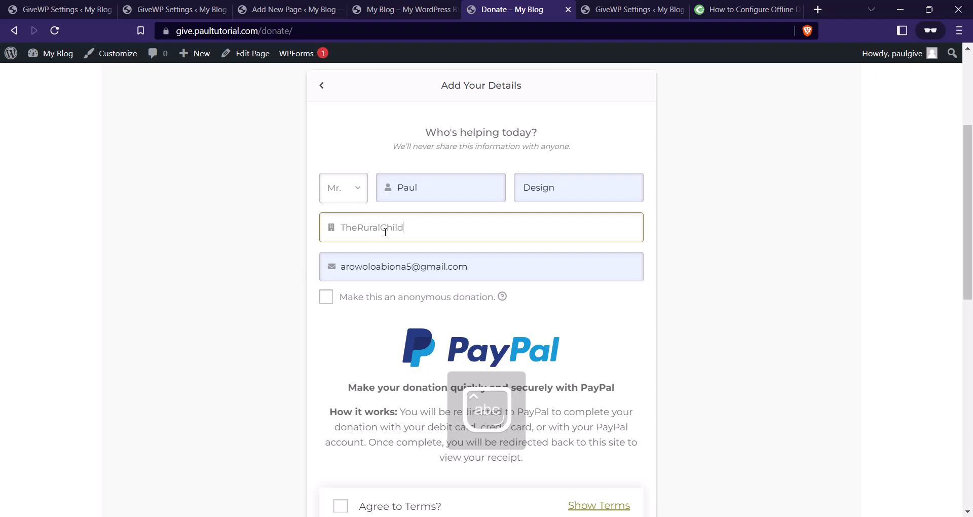
click(327, 298)
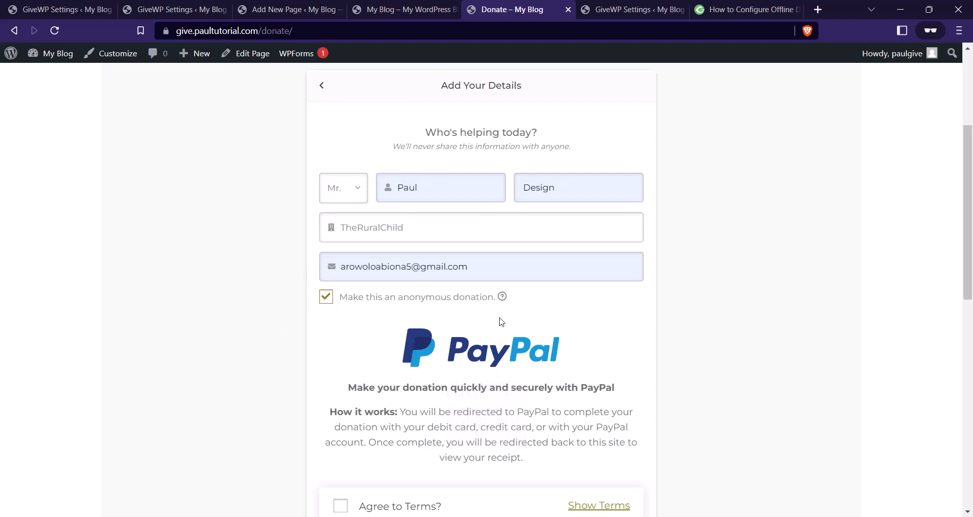
Tick Agree to Terms, expanding and then collapsing the full terms text.
mouse_move(502, 297)
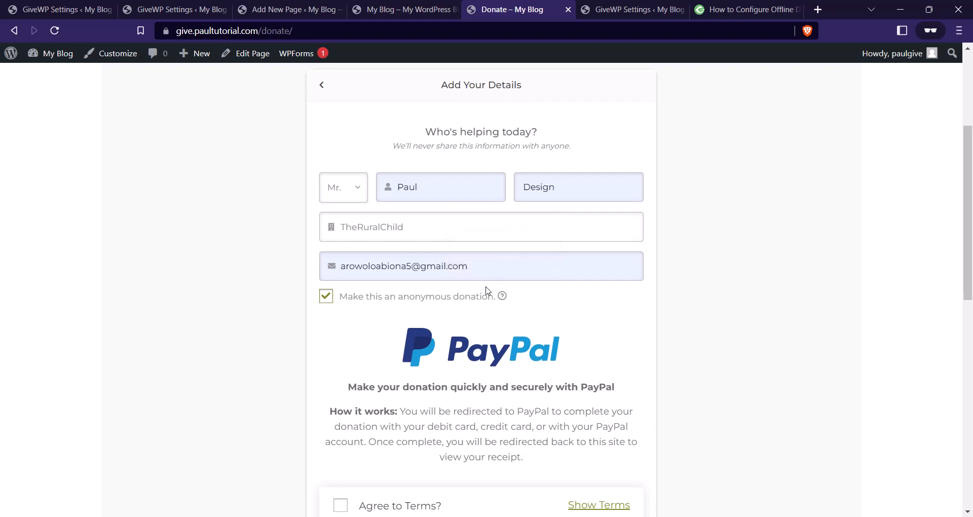
scroll(422, 434, down, 1)
click(340, 446)
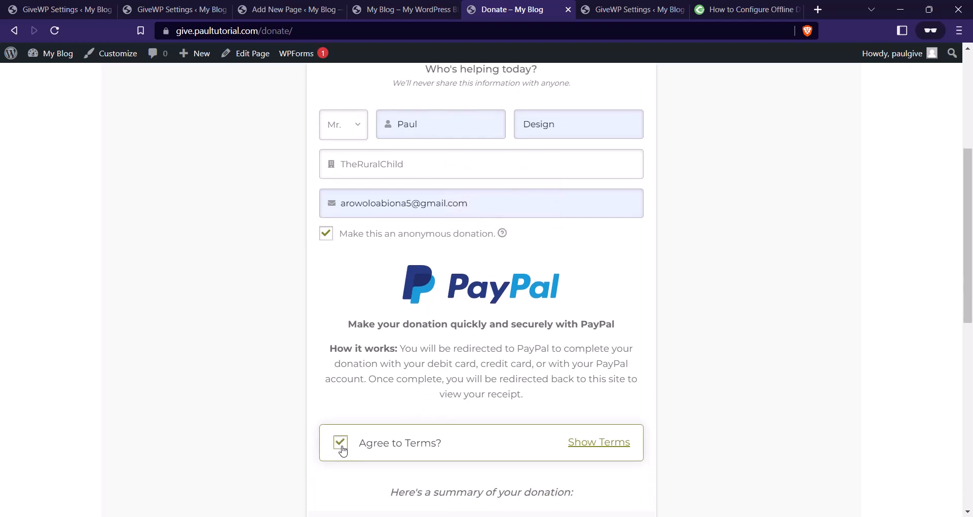
click(602, 444)
scroll(507, 396, down, 10)
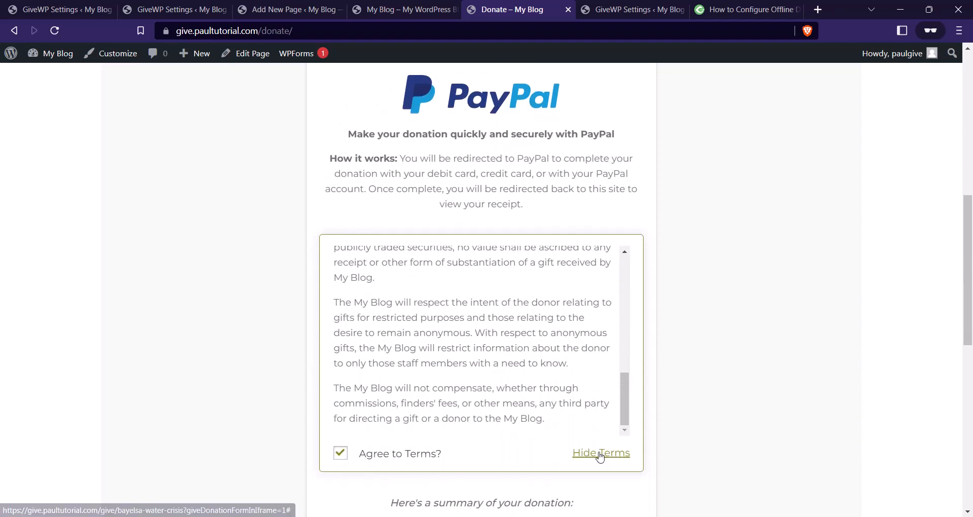
click(601, 452)
scroll(520, 285, up, 2)
scroll(536, 259, up, 3)
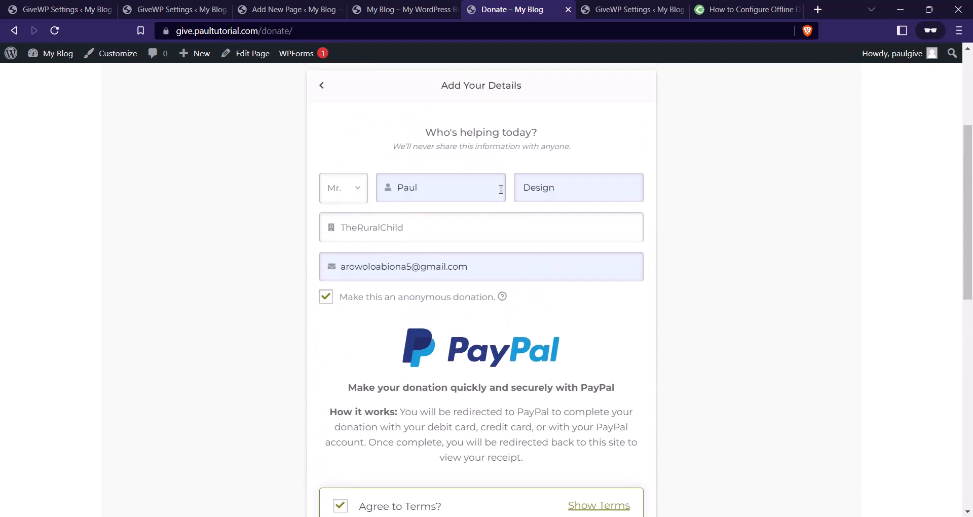
scroll(500, 195, down, 7)
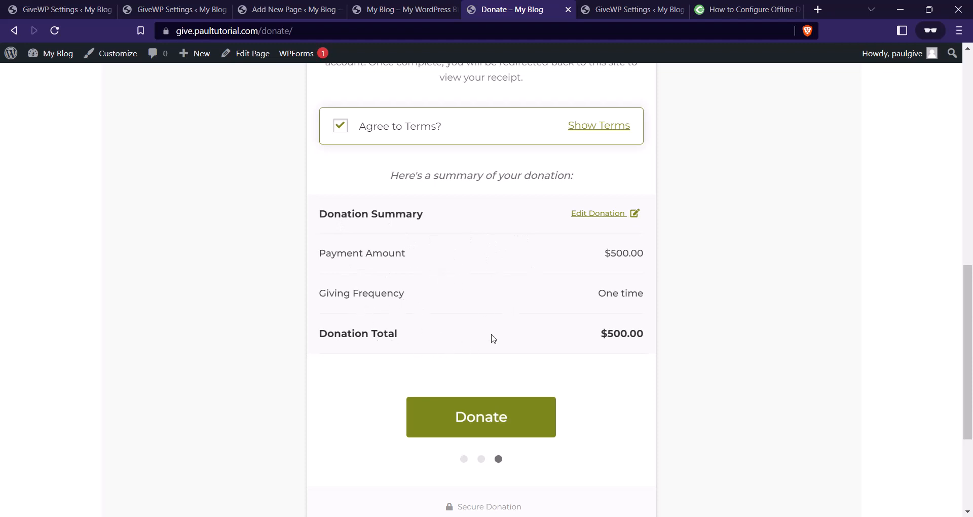
scroll(450, 235, up, 3)
scroll(504, 403, down, 3)
Submit the $500.00 donation, then close the failed PayPal tab and return to the blog homepage.
click(504, 405)
scroll(474, 362, up, 3)
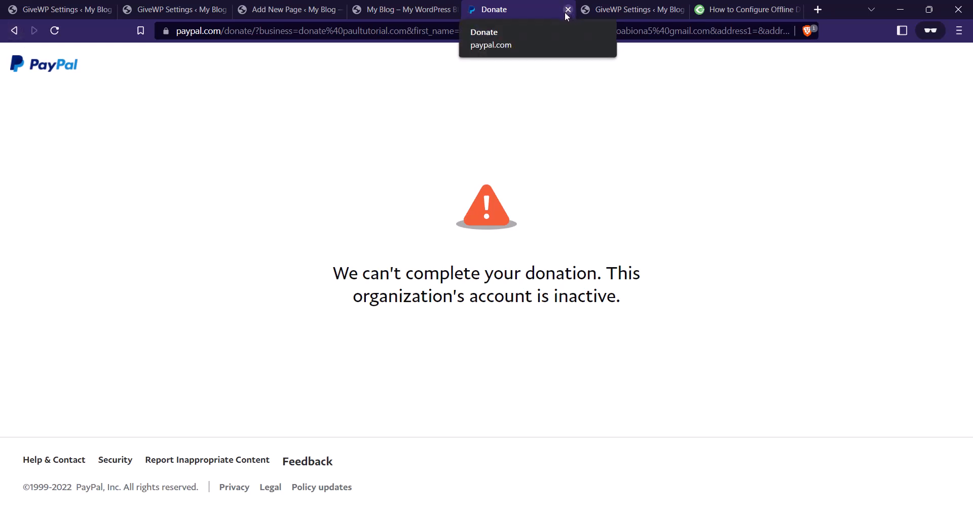
click(417, 7)
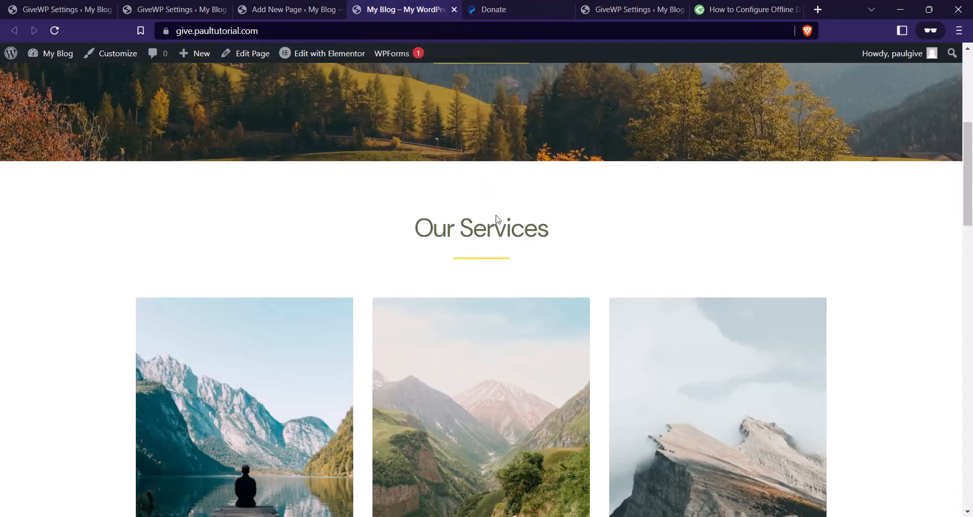
click(491, 10)
click(567, 10)
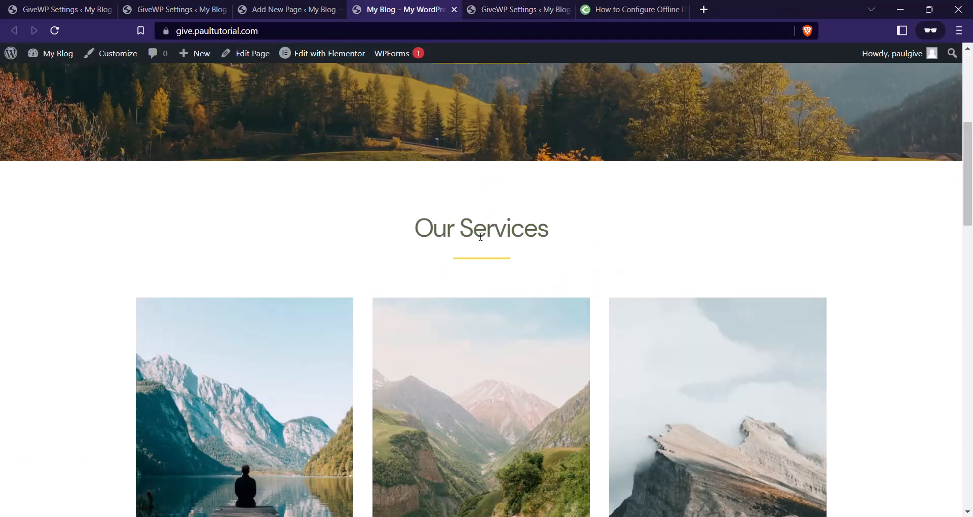
scroll(481, 236, up, 5)
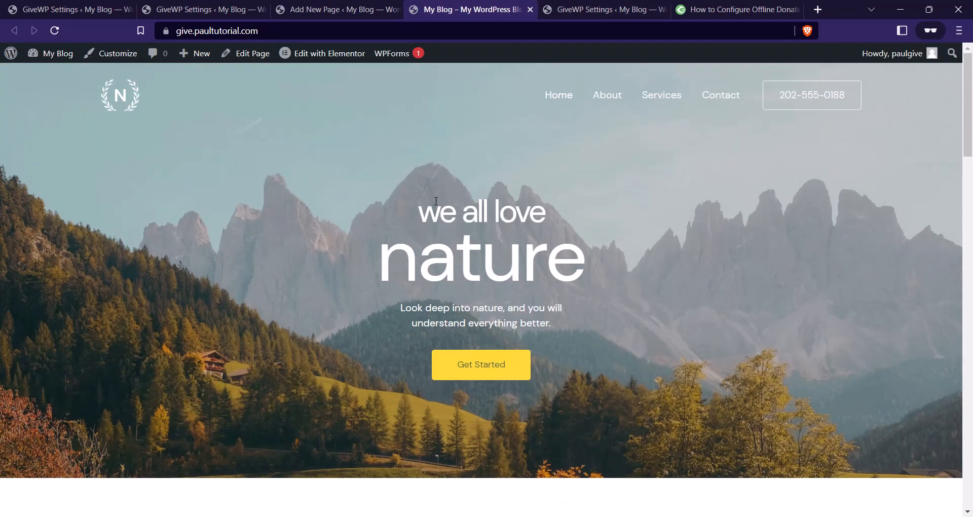
Close the unused Add New Page tab and launch Edit with Elementor on the homepage.
click(350, 9)
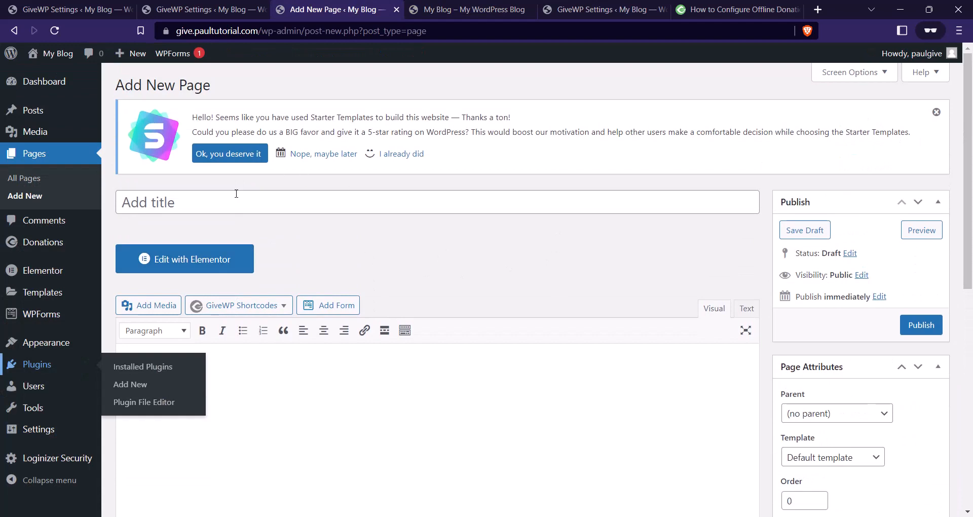
click(396, 10)
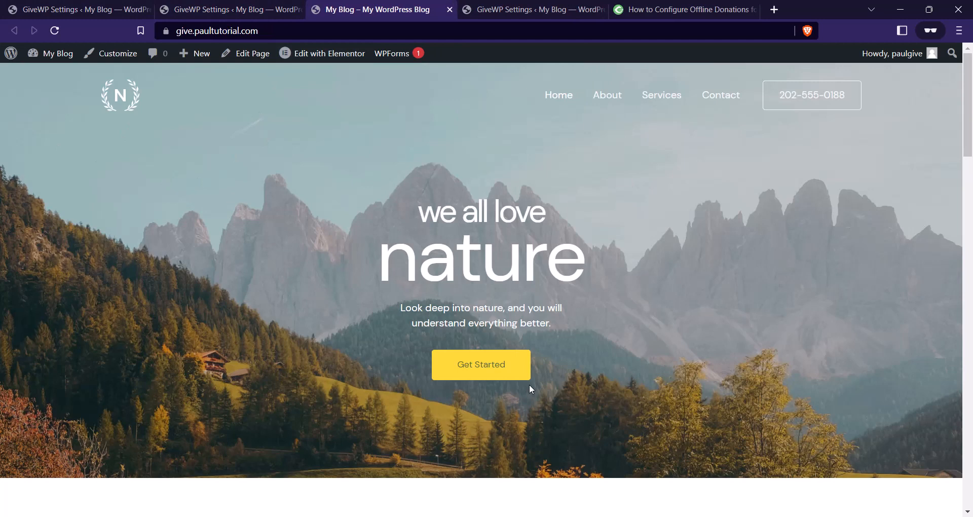
scroll(483, 166, down, 4)
scroll(495, 175, up, 4)
click(337, 54)
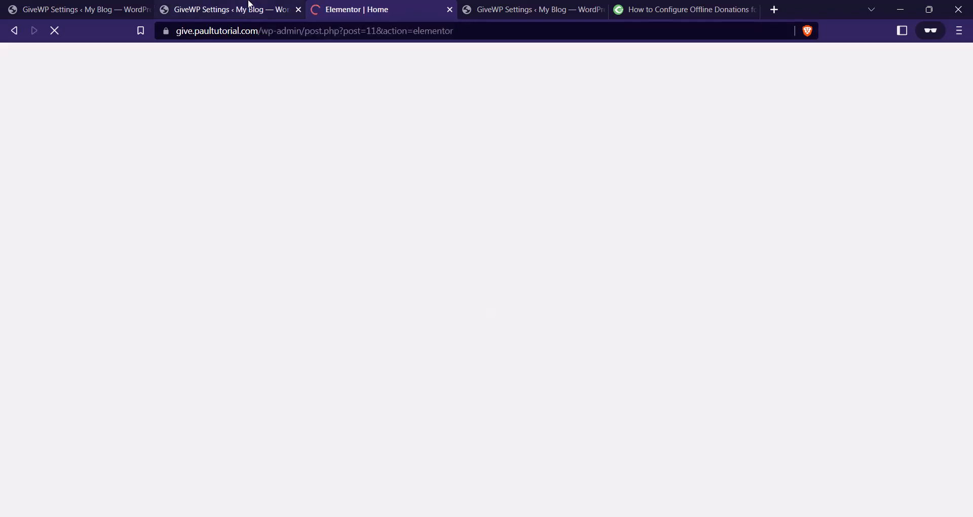
Select the Bayelsa Water Crisis shortcode in GiveWP's All Forms list, then return to Elementor's Home tab.
click(250, 5)
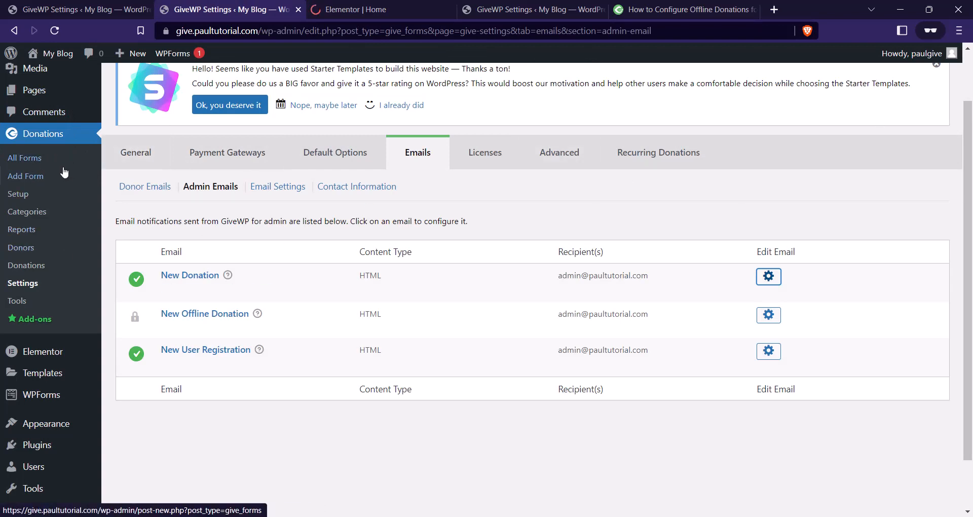
click(48, 161)
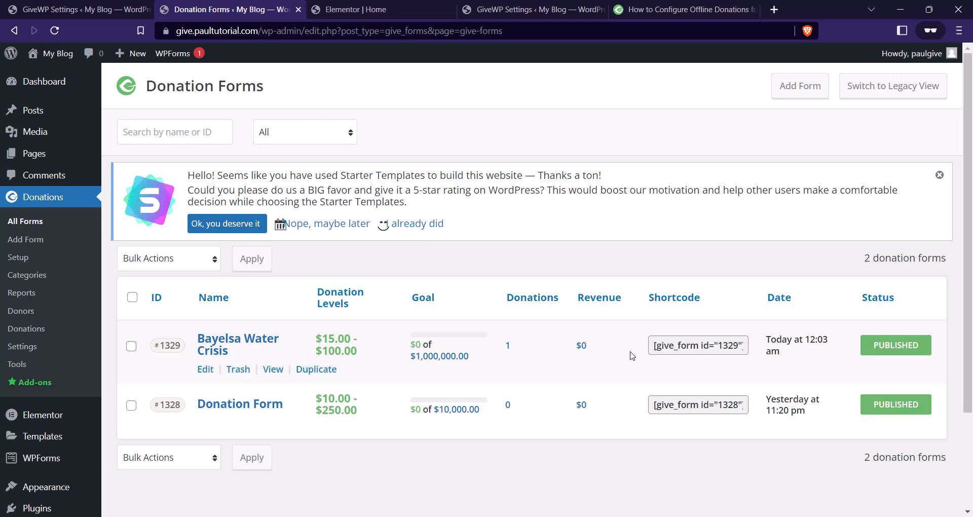
drag(655, 345, 745, 342)
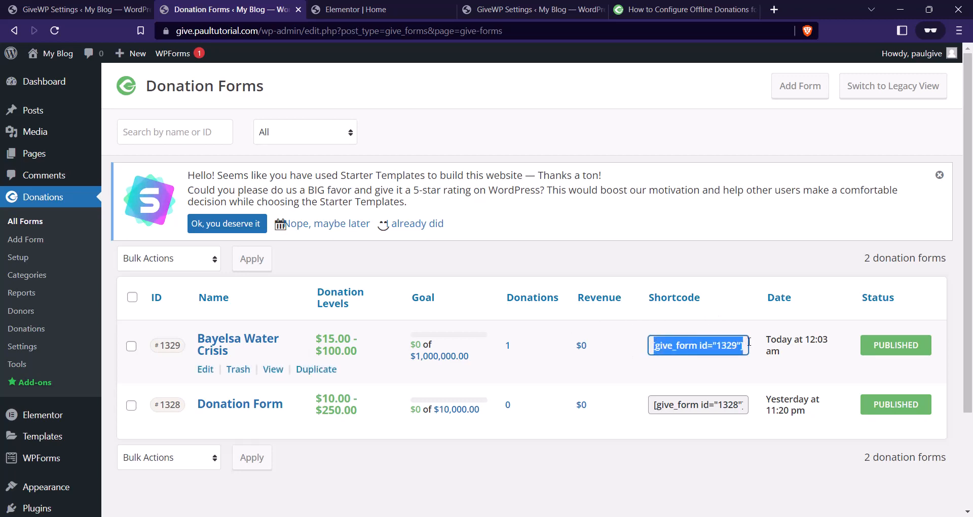
click(387, 9)
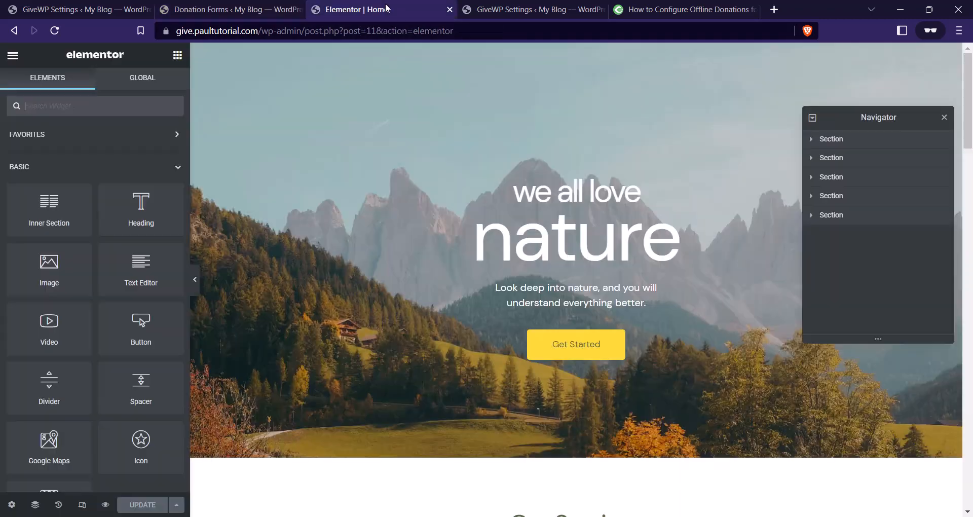
Delete the About Us image column, centre the heading, and set the column's right padding to 0.
scroll(551, 236, down, 10)
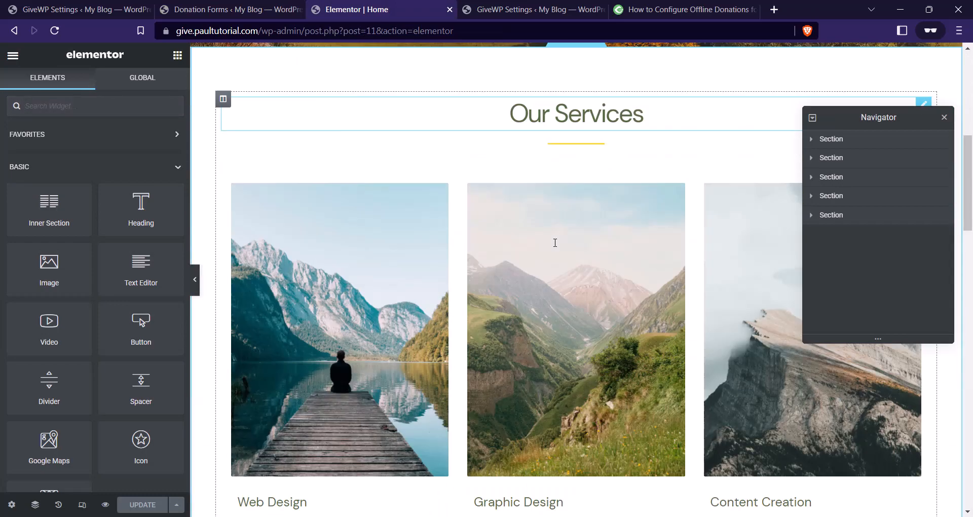
scroll(530, 272, down, 12)
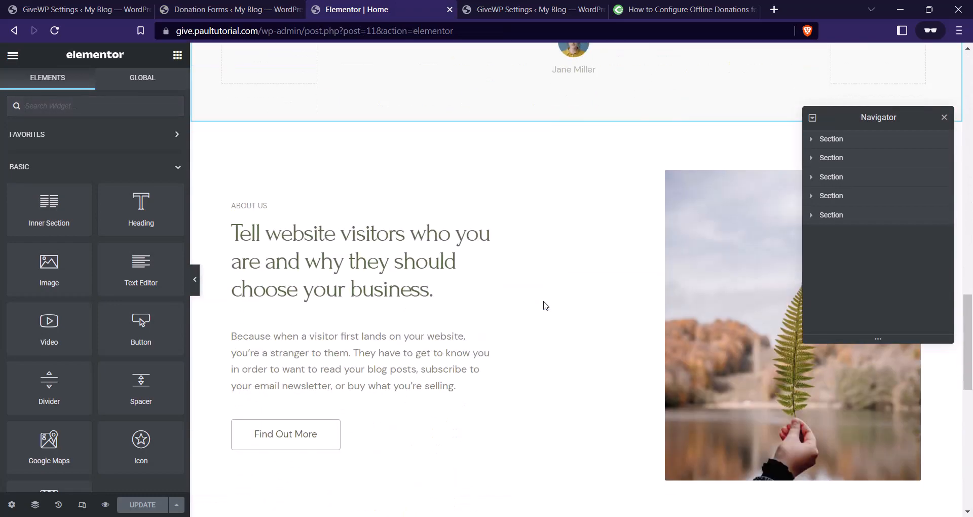
right_click(661, 173)
click(667, 352)
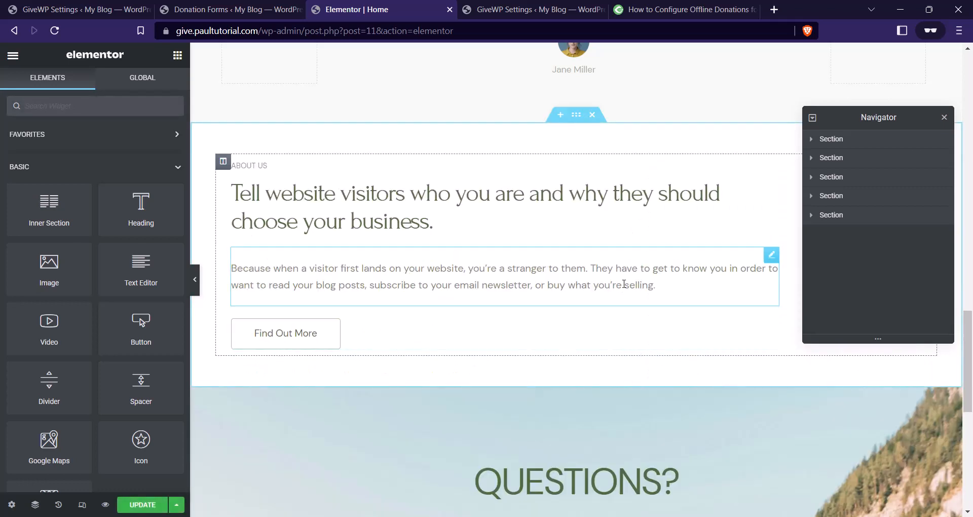
click(636, 208)
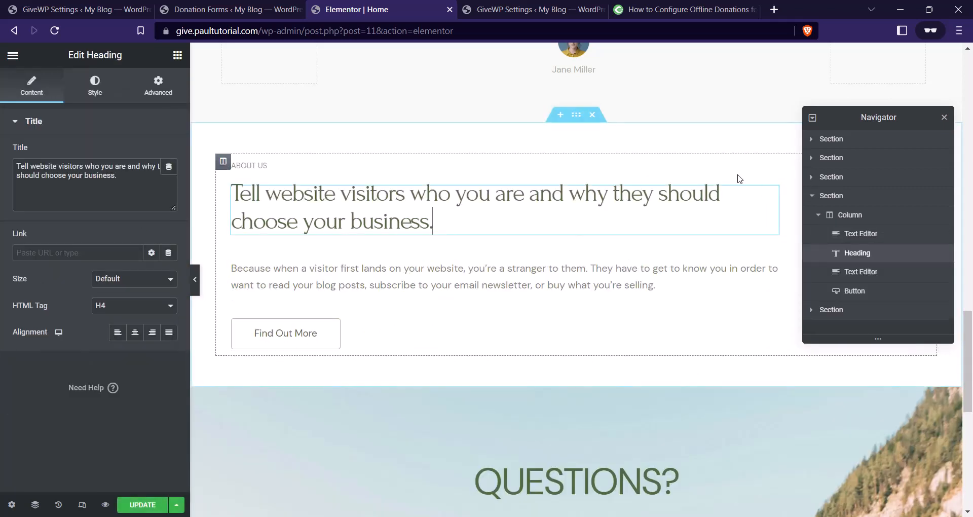
drag(908, 115, 881, 353)
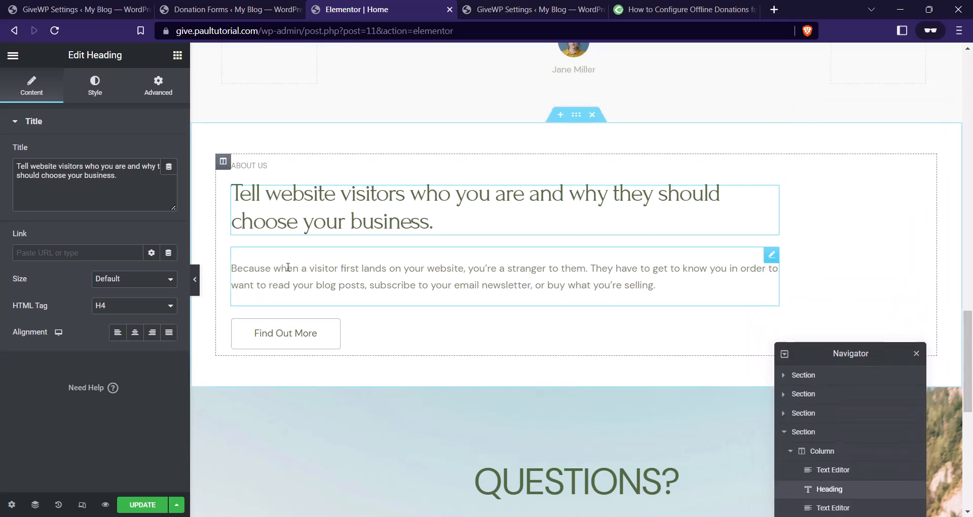
click(135, 333)
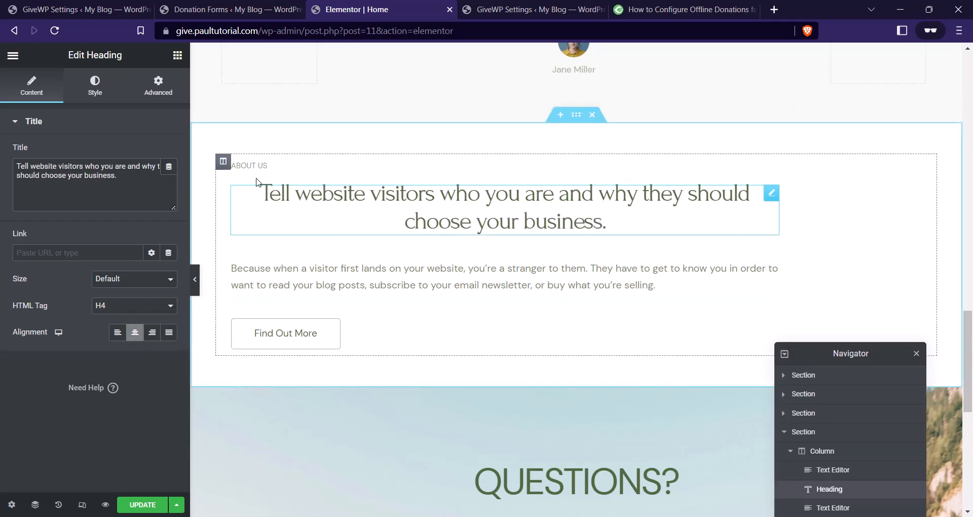
click(224, 162)
click(175, 93)
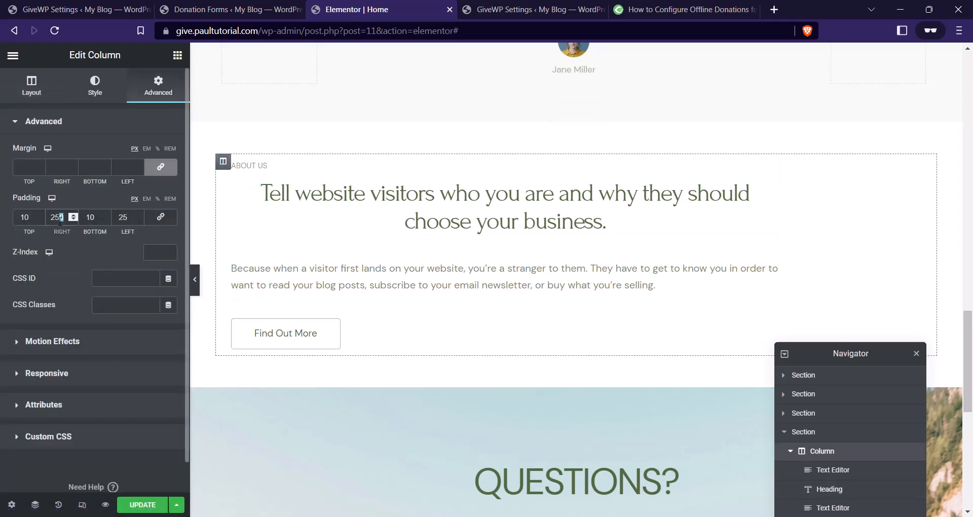
double_click(60, 219)
text(0)
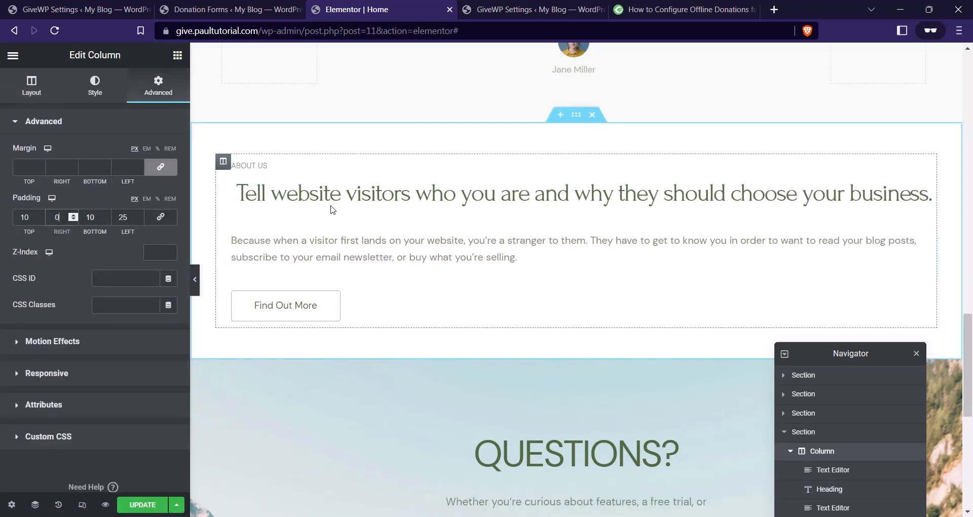
Delete the ABOUT US label and change the heading text to 'Donate'.
right_click(278, 169)
click(318, 346)
click(236, 172)
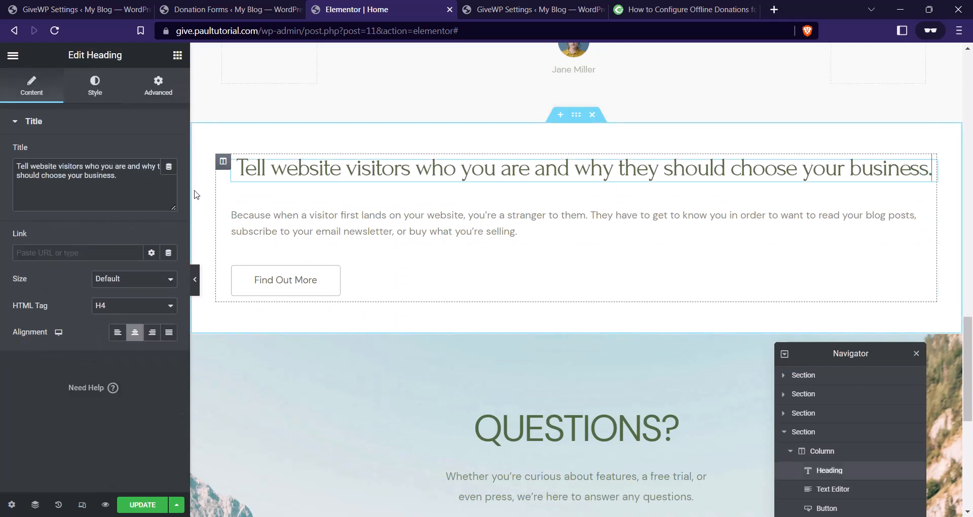
drag(118, 176, 1, 147)
text(Dona)
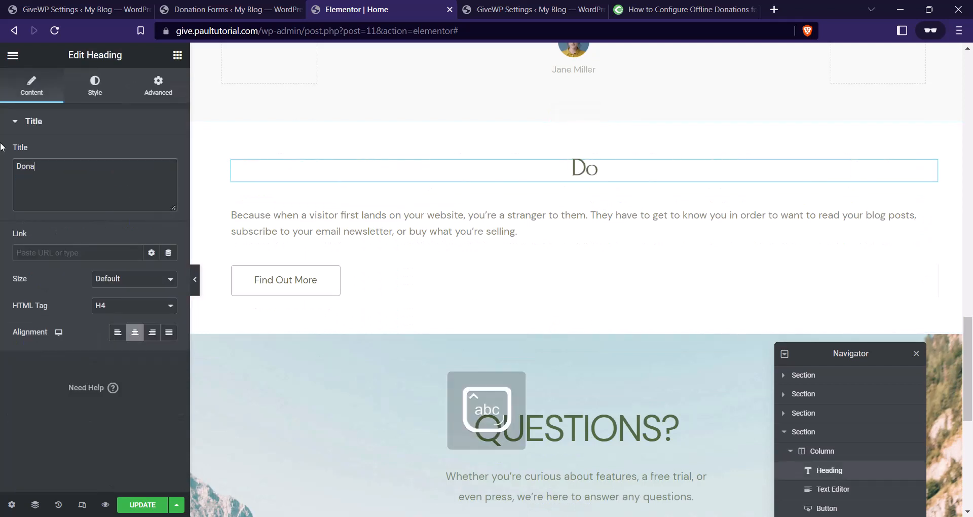
text(te)
Delete the paragraph text block and the Find Out More button.
right_click(489, 219)
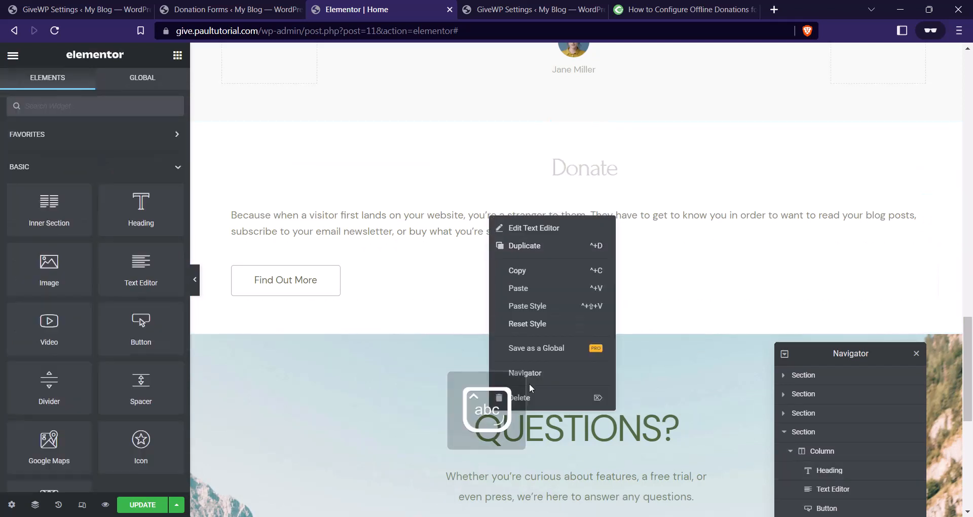
click(522, 395)
right_click(396, 210)
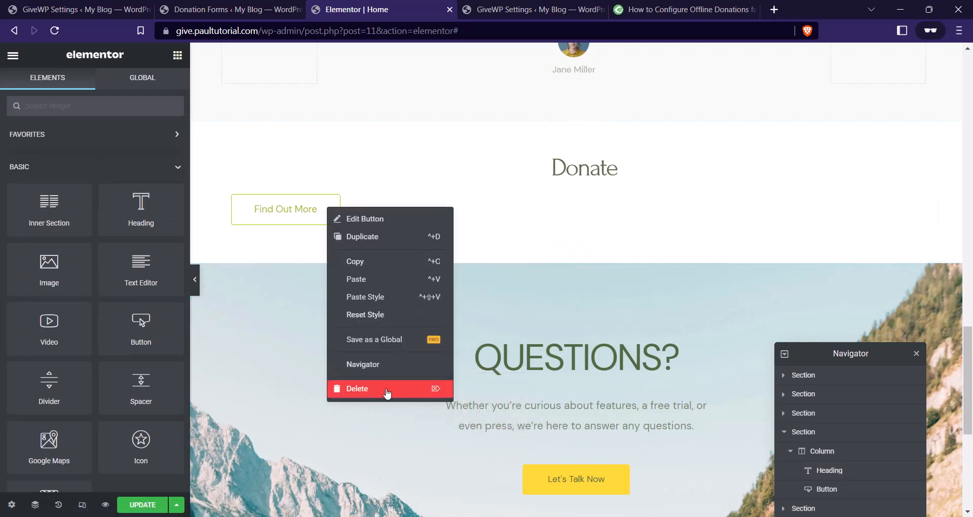
click(416, 389)
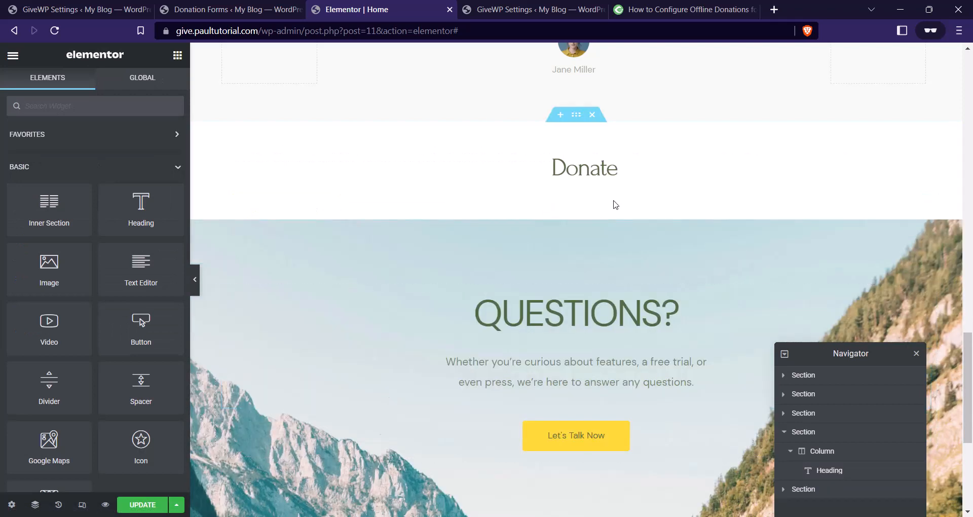
Place a Shortcode widget under the Donate heading with [give_form id="1329"] and update the page.
click(95, 110)
text(shpdr)
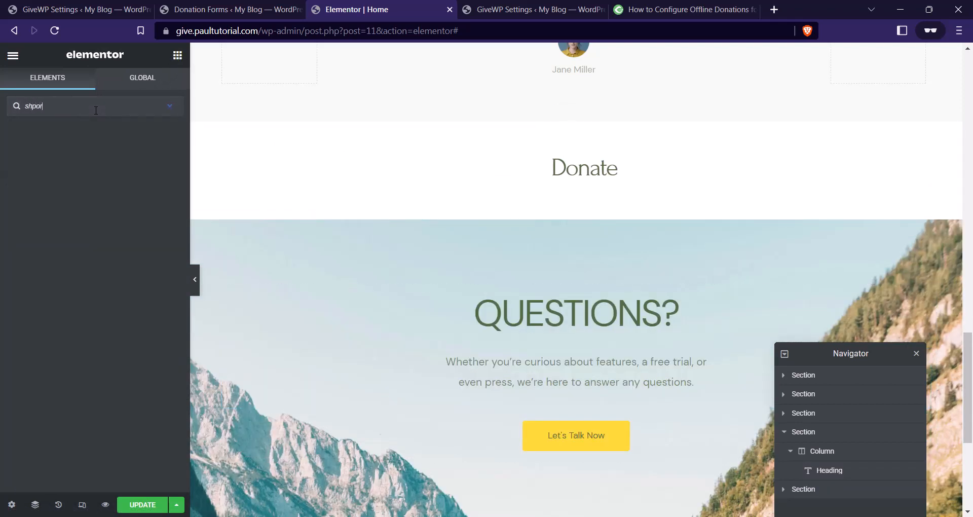
key(BackSpace)
key(BackSpace)
key(BackSpace)
text(ortc)
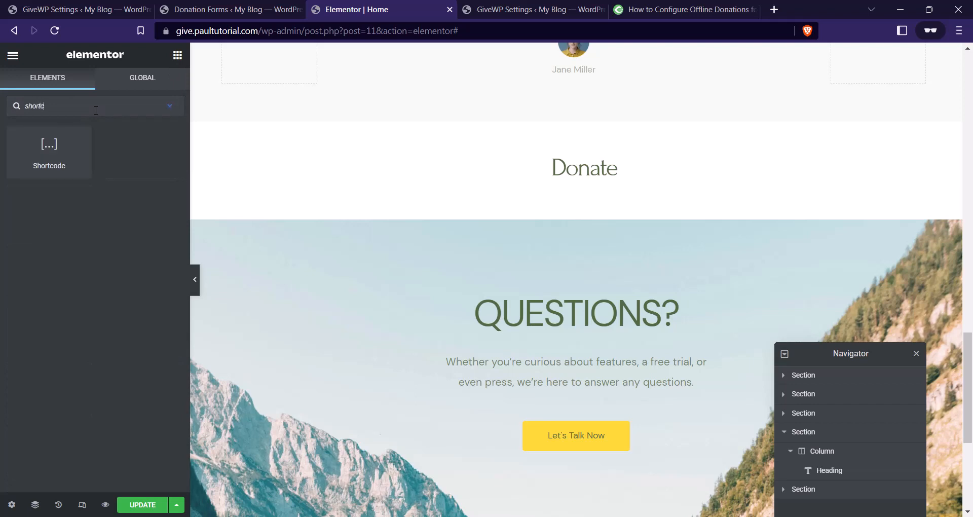
drag(55, 142, 621, 190)
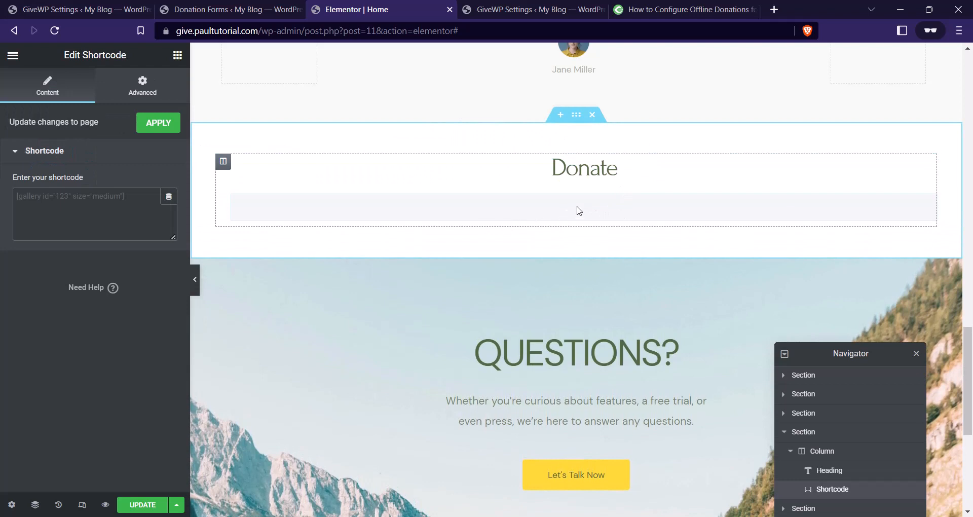
click(128, 201)
text([give_form id="1329"])
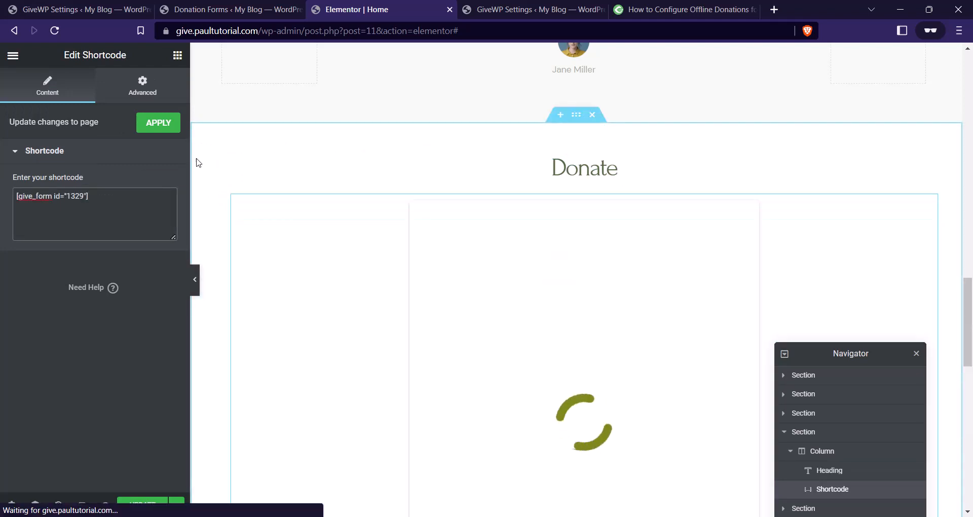
click(157, 508)
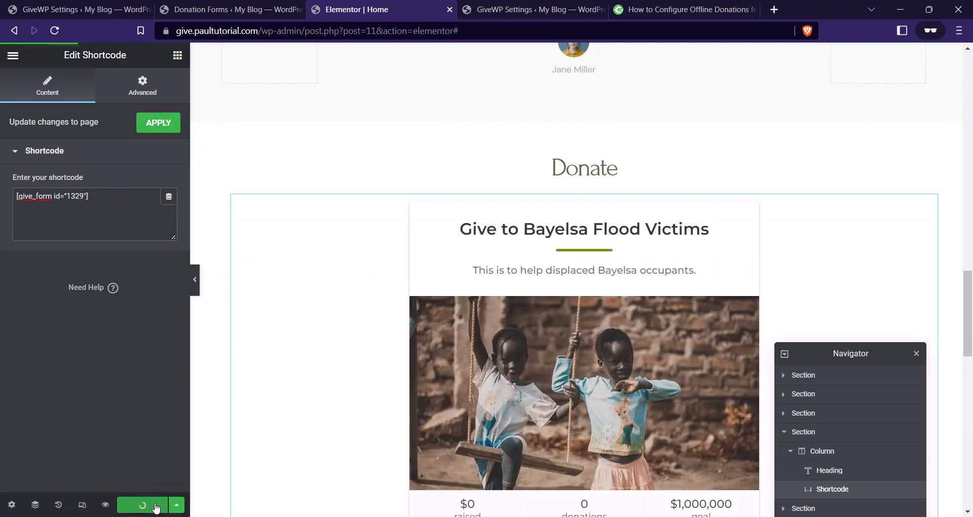
Preview the updated home page and scroll down to the embedded donation form.
click(106, 505)
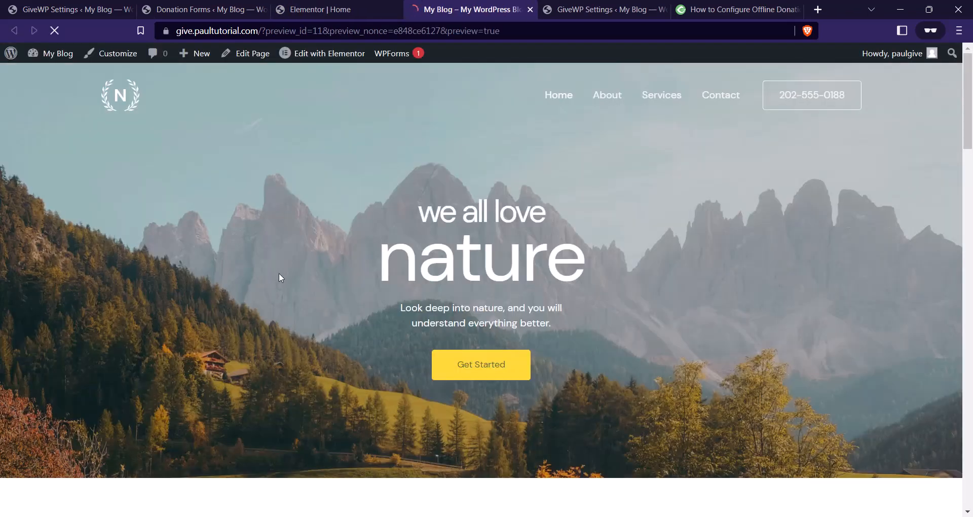
scroll(281, 278, down, 12)
scroll(448, 161, down, 10)
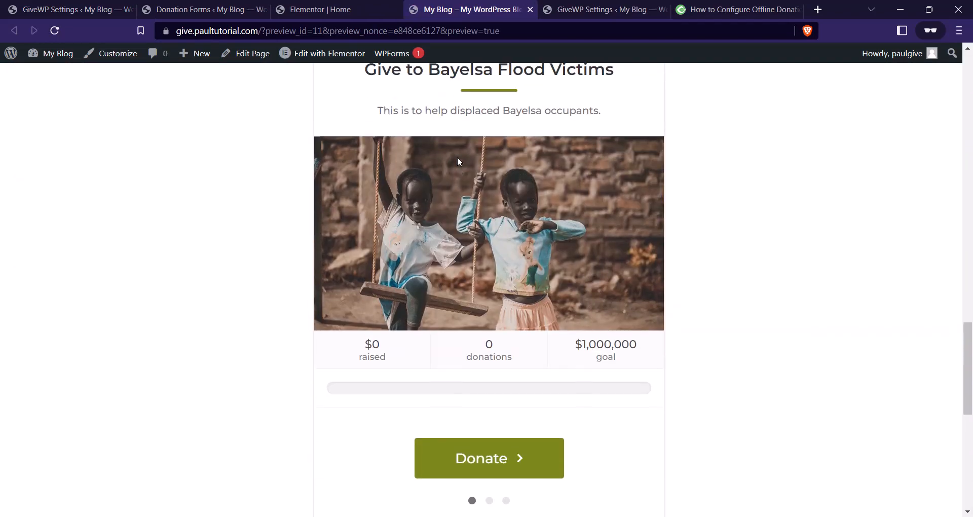
scroll(457, 157, up, 2)
scroll(628, 274, down, 2)
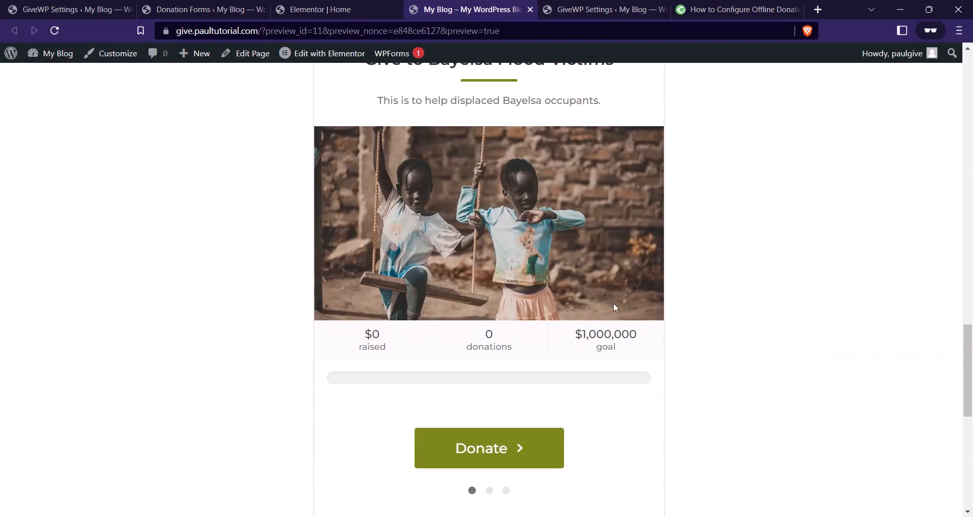
scroll(583, 282, up, 1)
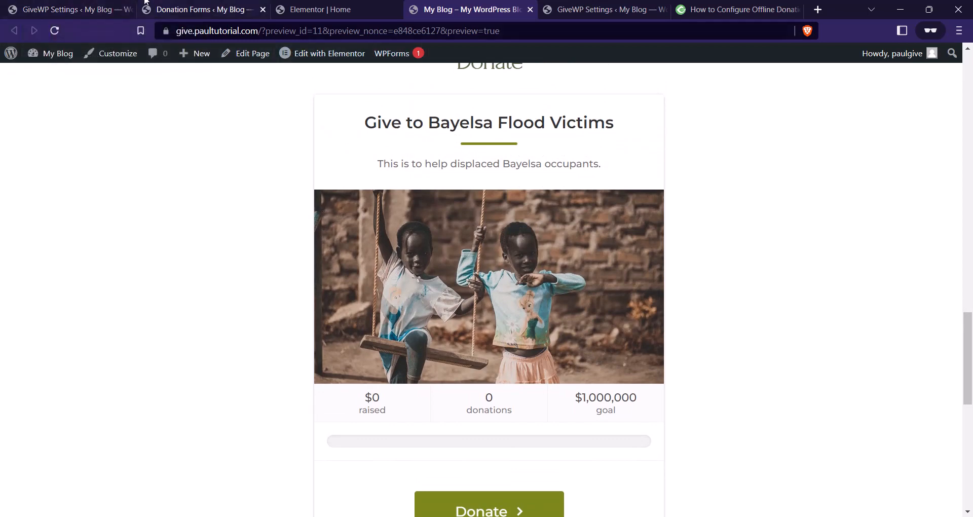
Open GiveWP's All Forms list from the settings tab.
click(68, 10)
scroll(319, 184, up, 2)
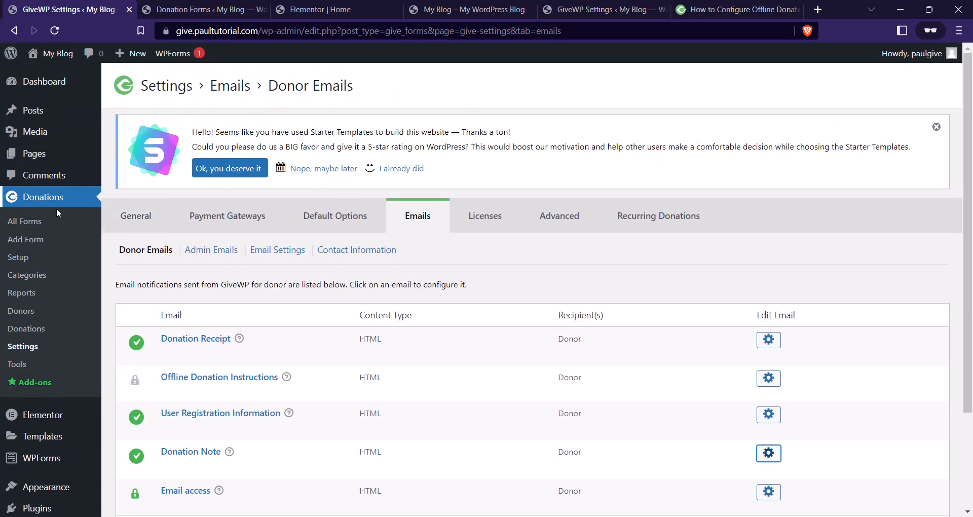
click(44, 223)
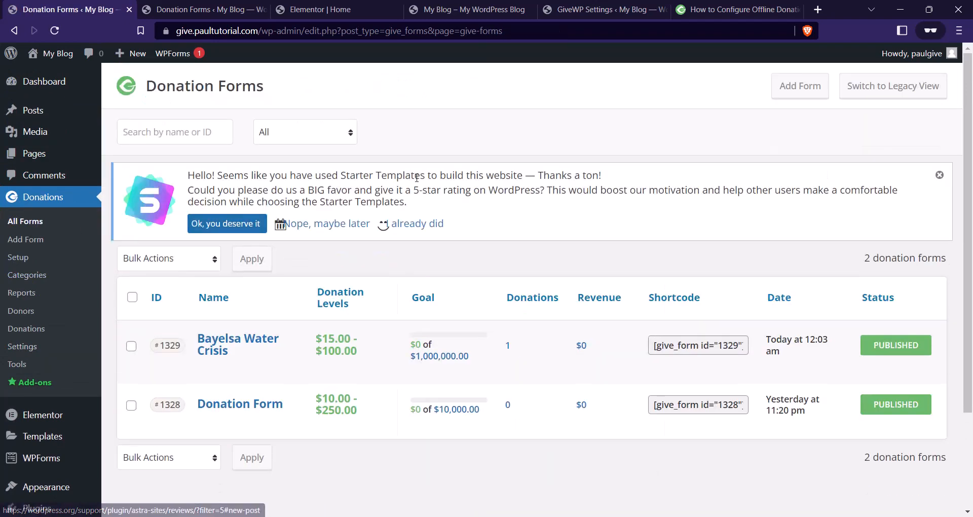
Switch the Bayelsa Water Crisis form from the Multi-Step Form to the Classic Form template.
mouse_move(276, 367)
click(205, 370)
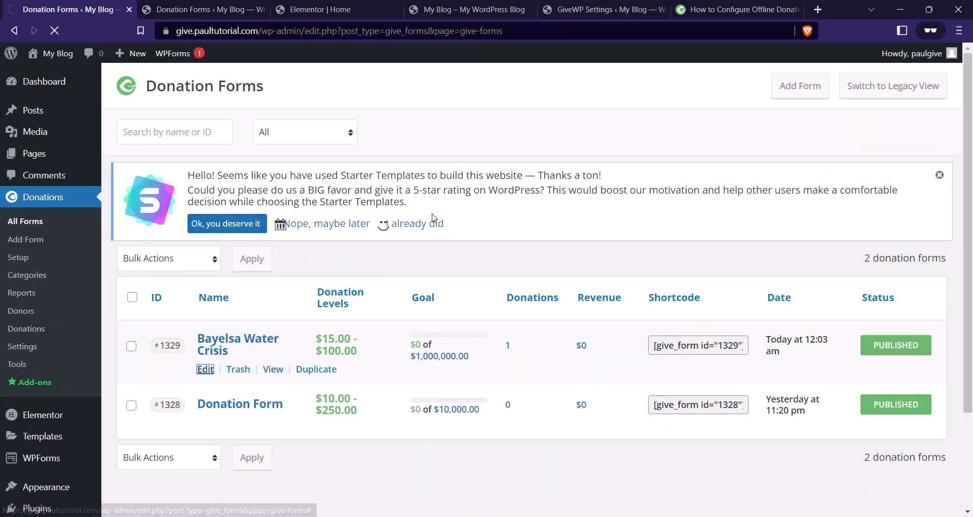
scroll(391, 180, down, 5)
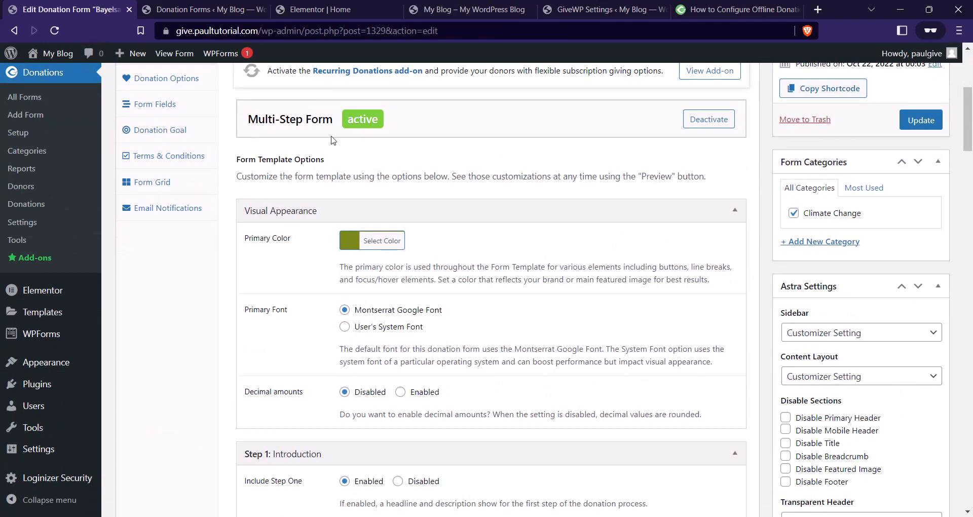
scroll(283, 197, up, 1)
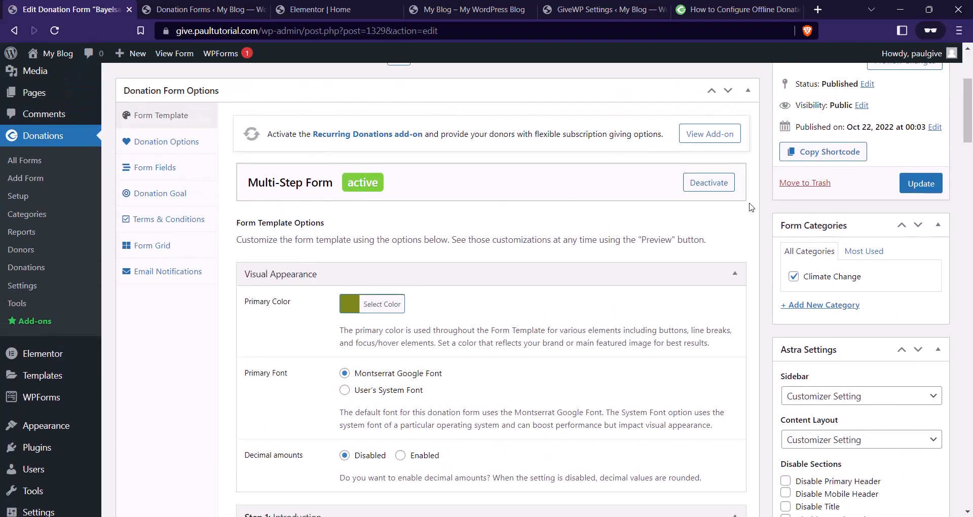
click(720, 188)
scroll(396, 220, down, 1)
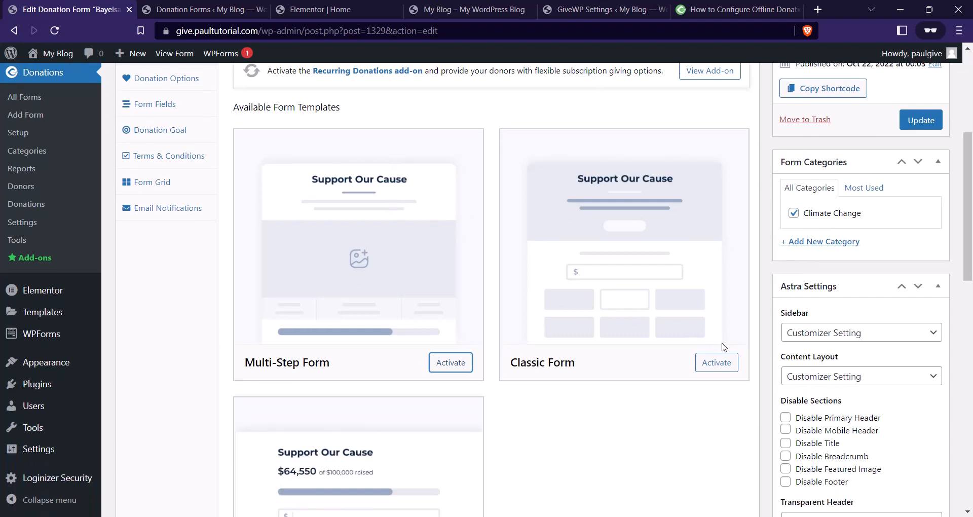
click(717, 363)
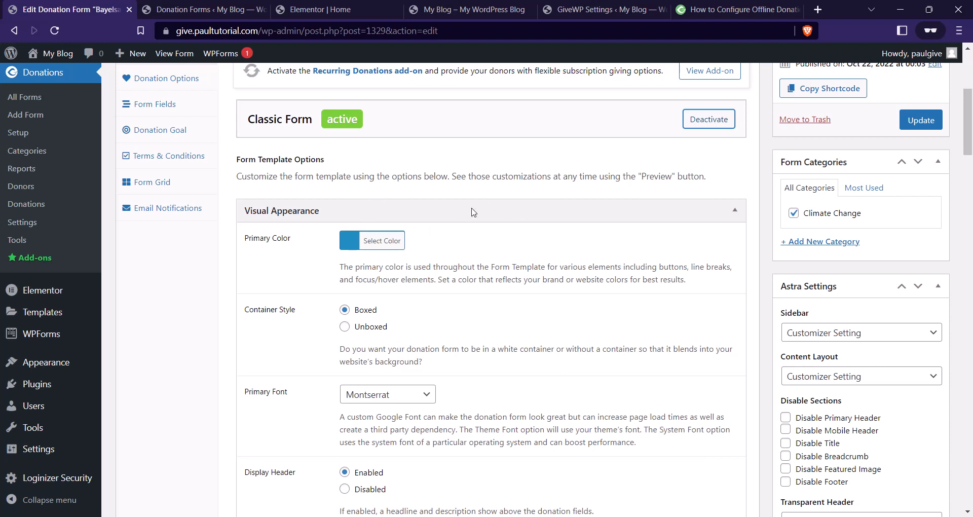
Set the form's primary colour to olive (#8c9b17) and update the form.
scroll(488, 197, down, 1)
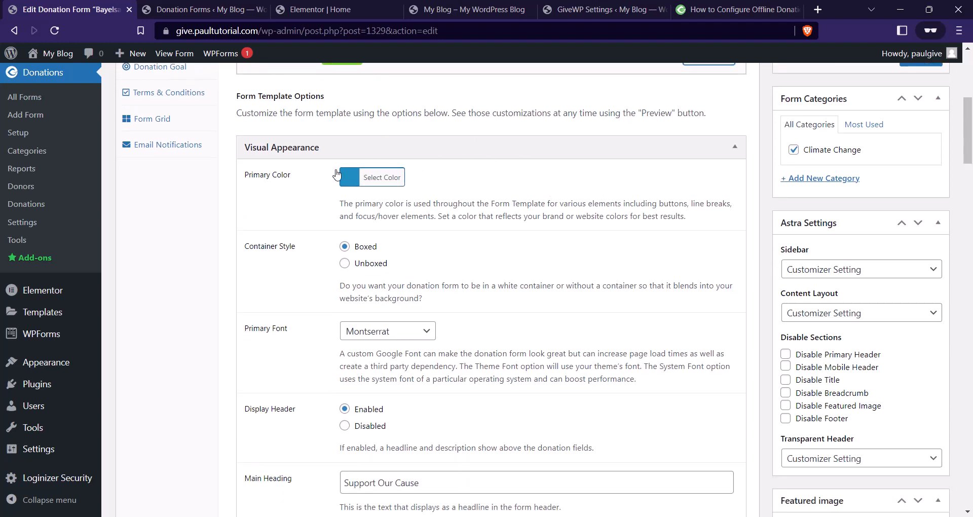
click(372, 184)
drag(408, 246, 368, 246)
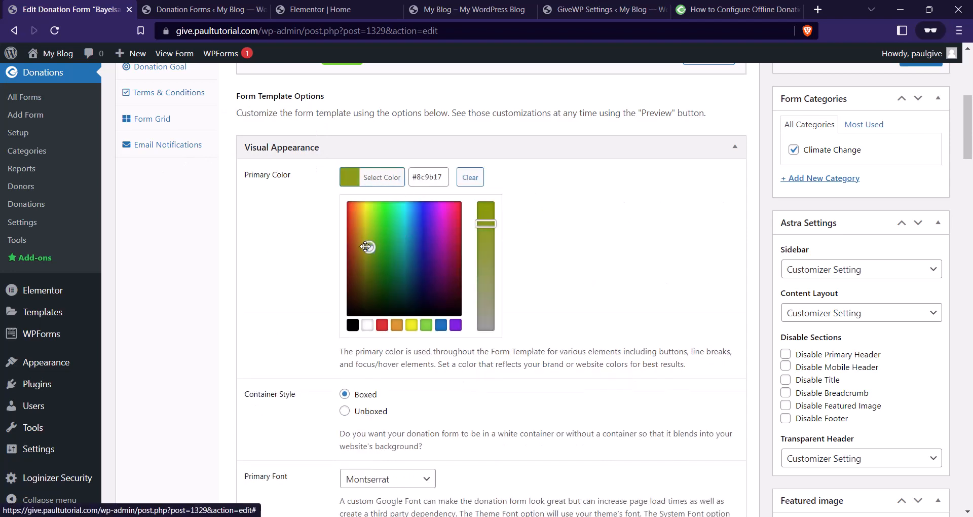
click(741, 221)
scroll(741, 222, up, 6)
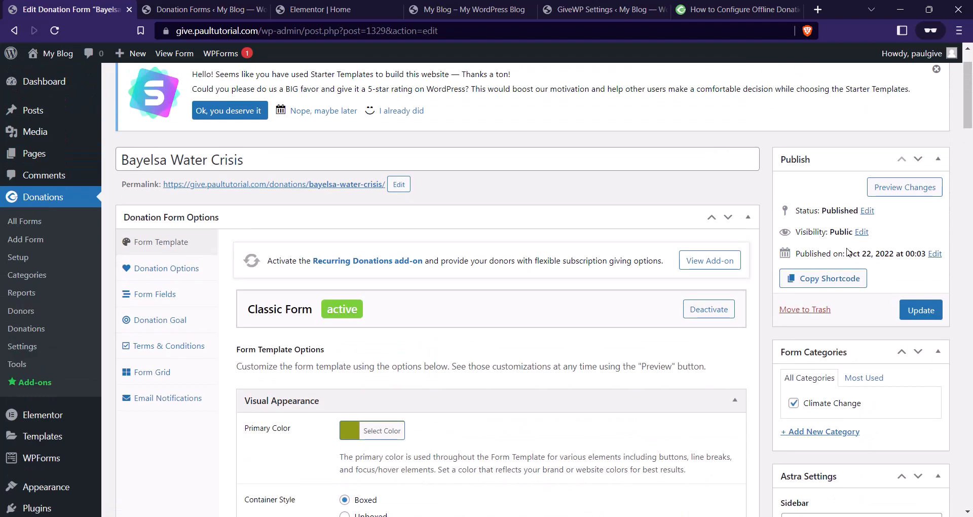
click(921, 309)
scroll(523, 326, down, 3)
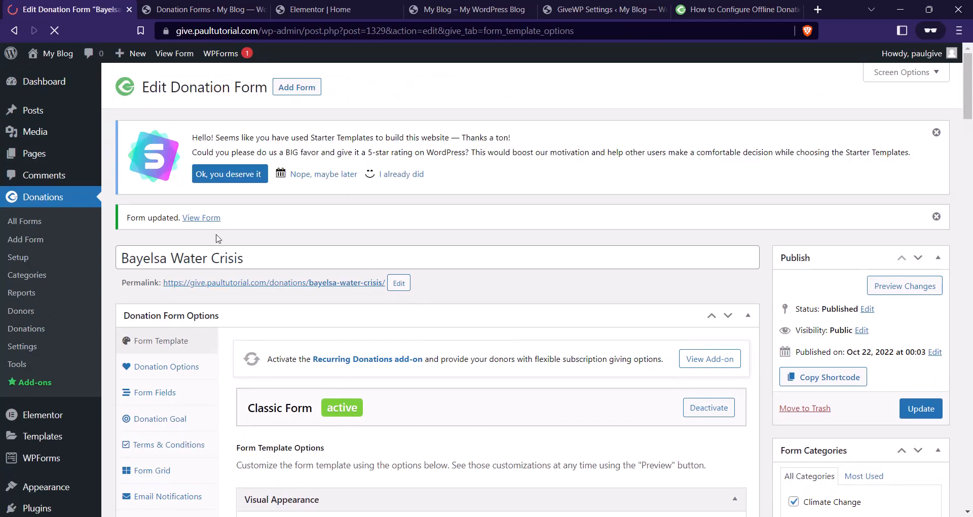
click(335, 9)
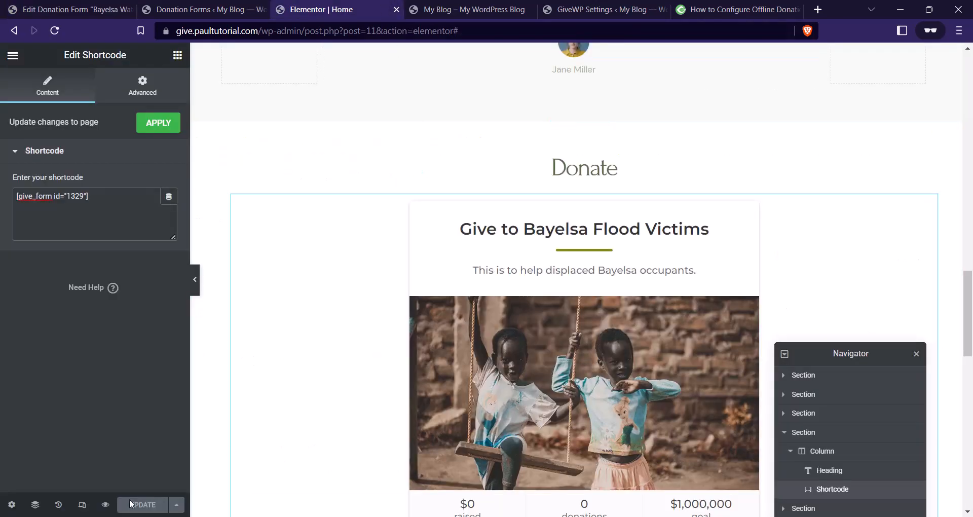
Preview the home page and check the olive Classic form in the Donate section.
click(105, 505)
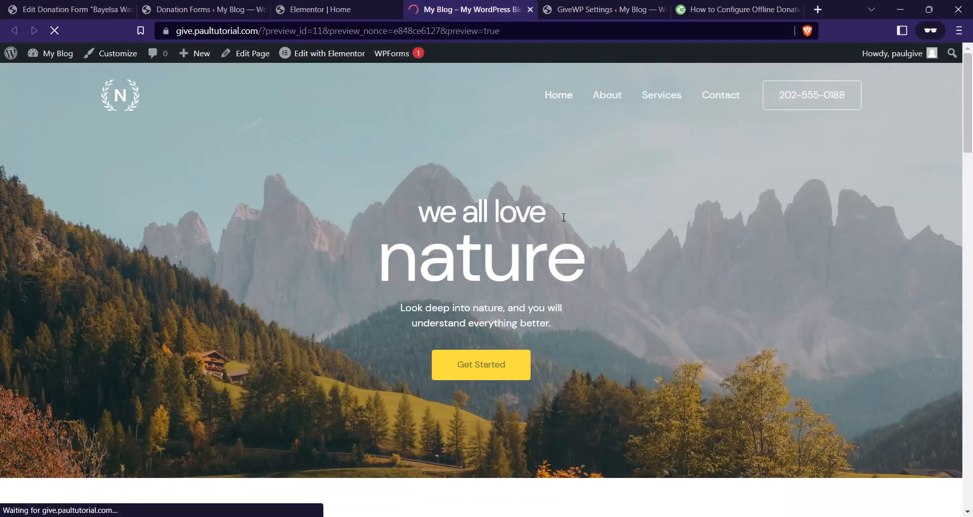
scroll(564, 209, down, 5)
scroll(588, 195, down, 15)
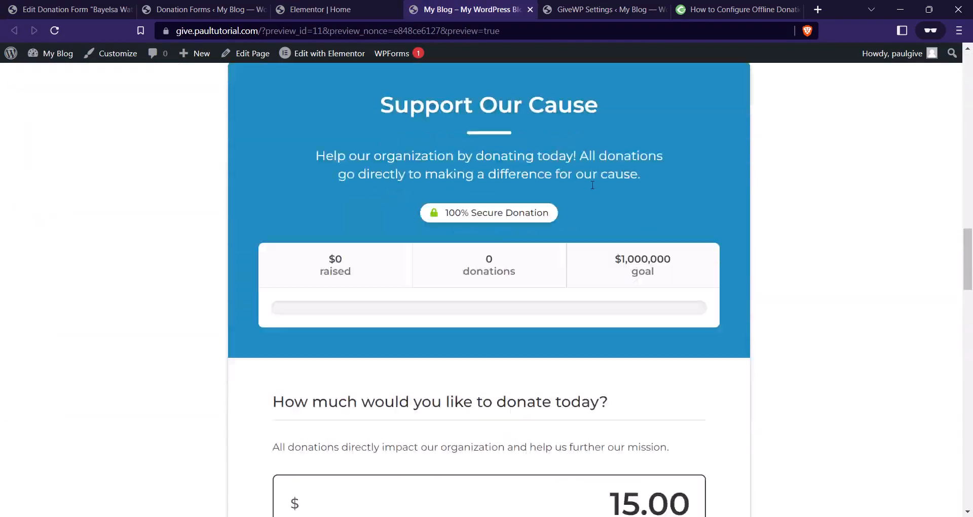
scroll(525, 197, up, 2)
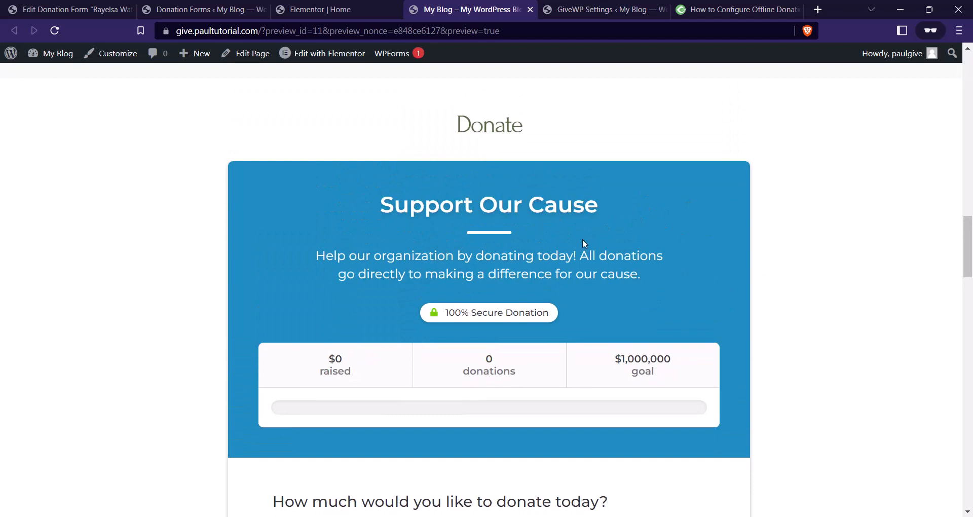
scroll(395, 267, down, 3)
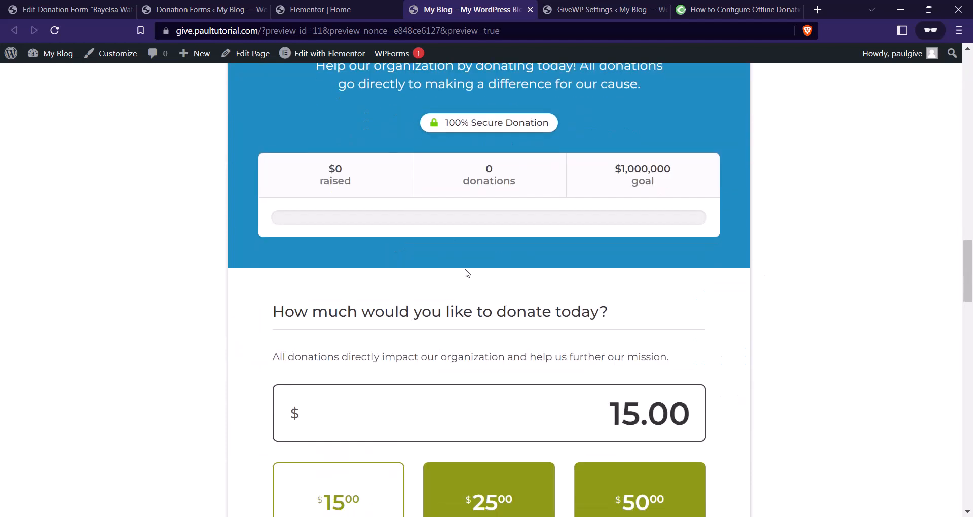
scroll(491, 263, down, 2)
scroll(456, 219, down, 13)
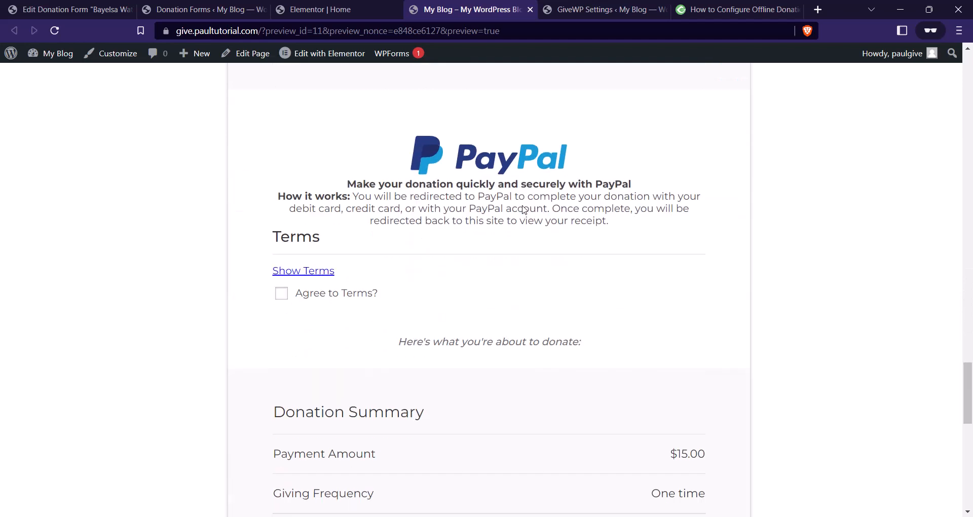
scroll(523, 210, down, 7)
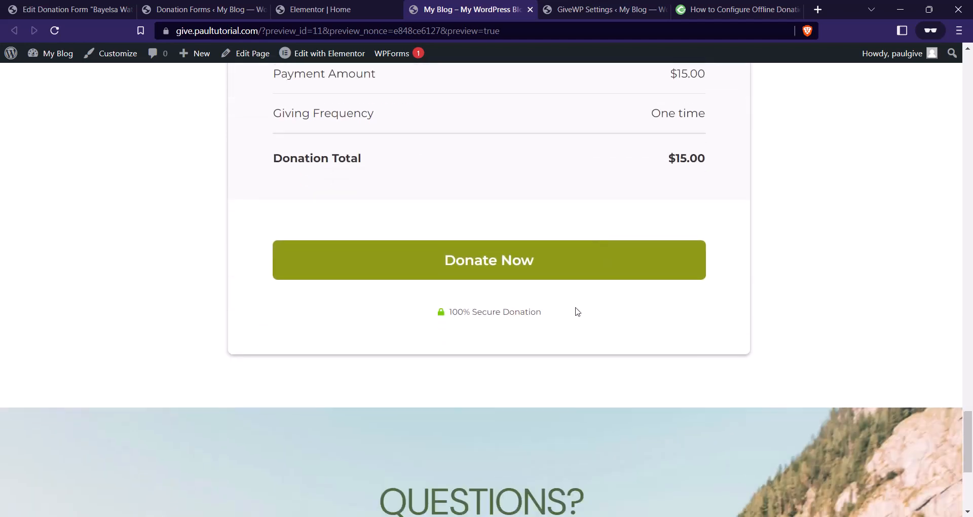
scroll(576, 311, up, 5)
scroll(575, 323, down, 3)
scroll(556, 378, up, 15)
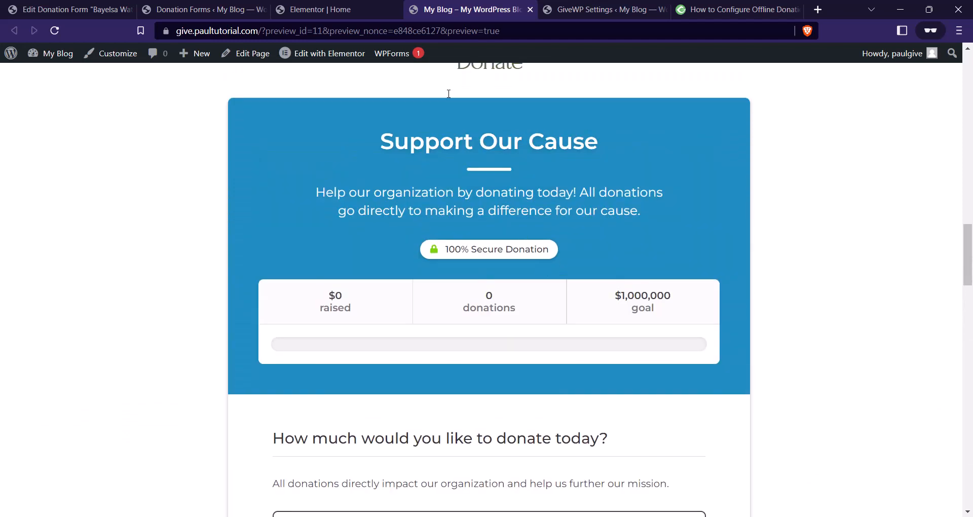
click(160, 7)
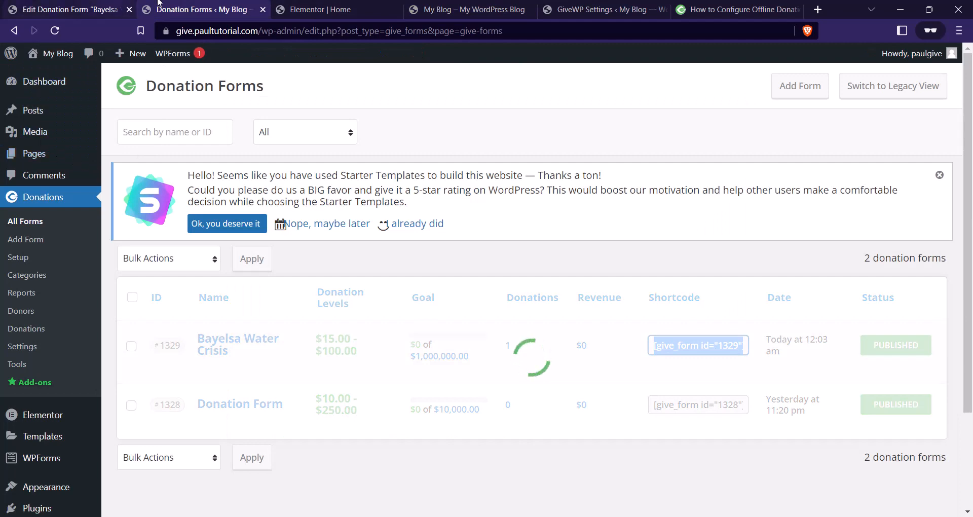
Replace the Bayelsa Water Crisis form's Classic Form template with Legacy Form and update it.
click(309, 9)
click(218, 9)
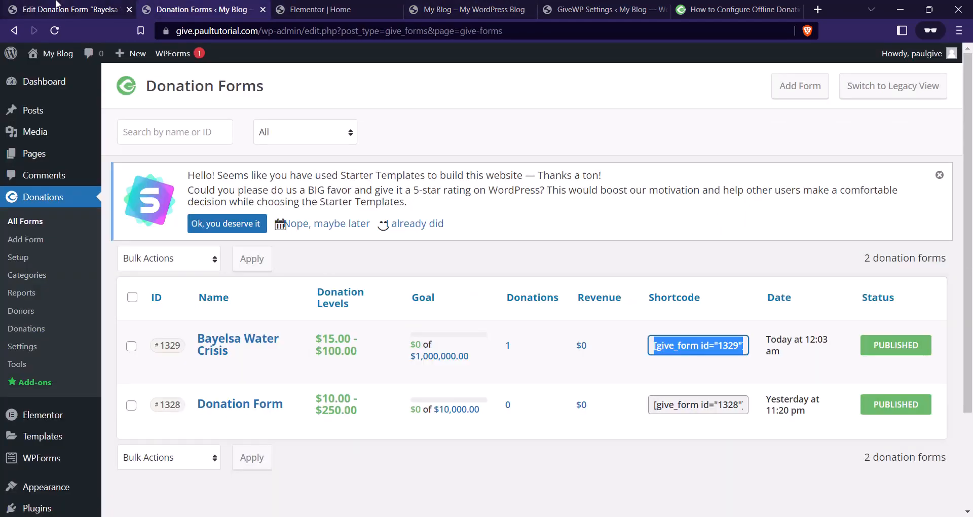
click(57, 7)
scroll(664, 279, down, 3)
click(710, 278)
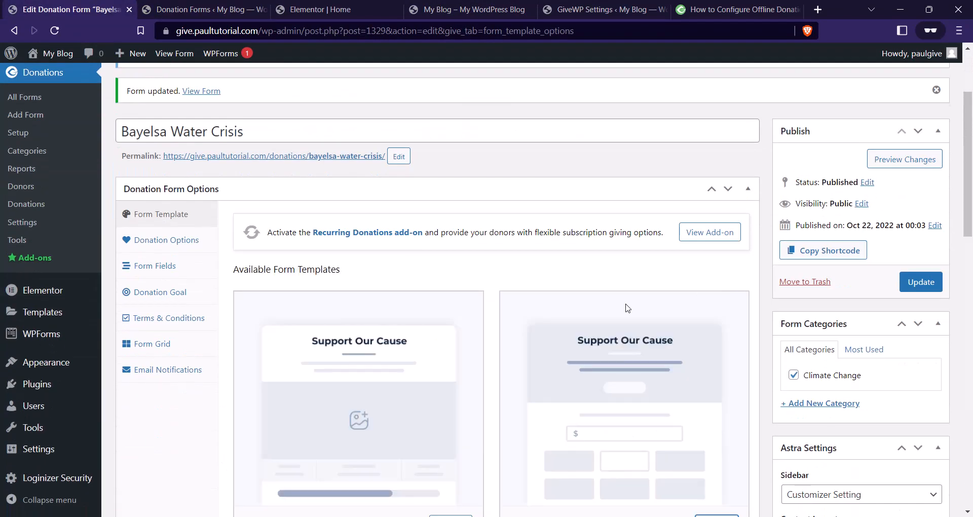
scroll(477, 332, down, 9)
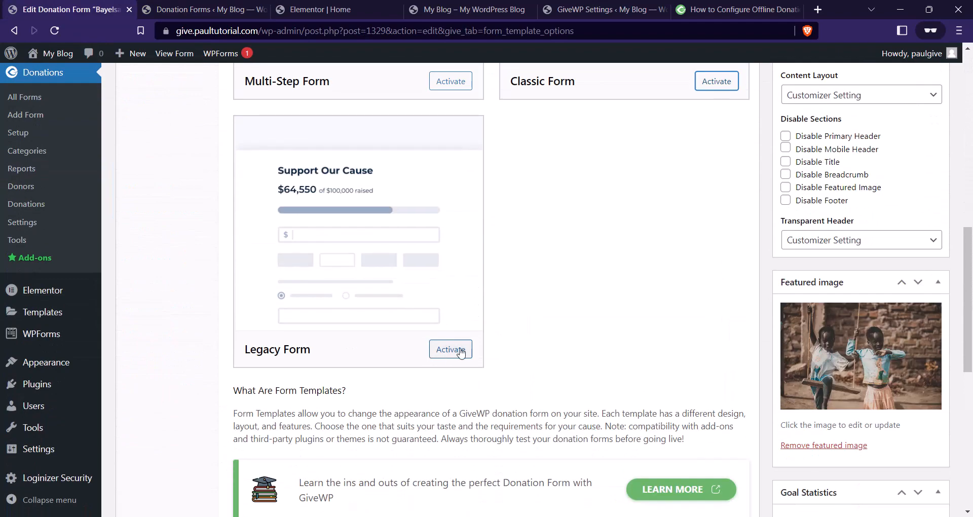
click(461, 354)
scroll(471, 358, up, 4)
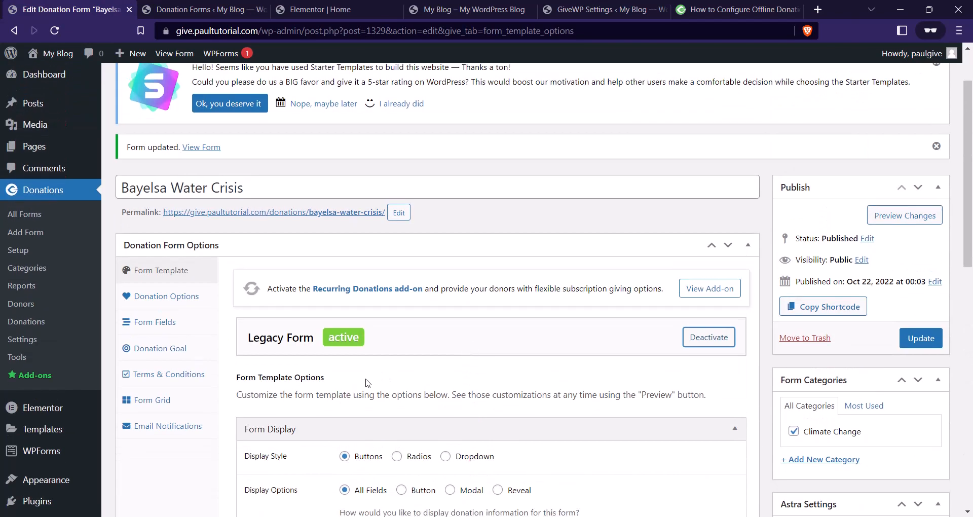
scroll(472, 357, down, 5)
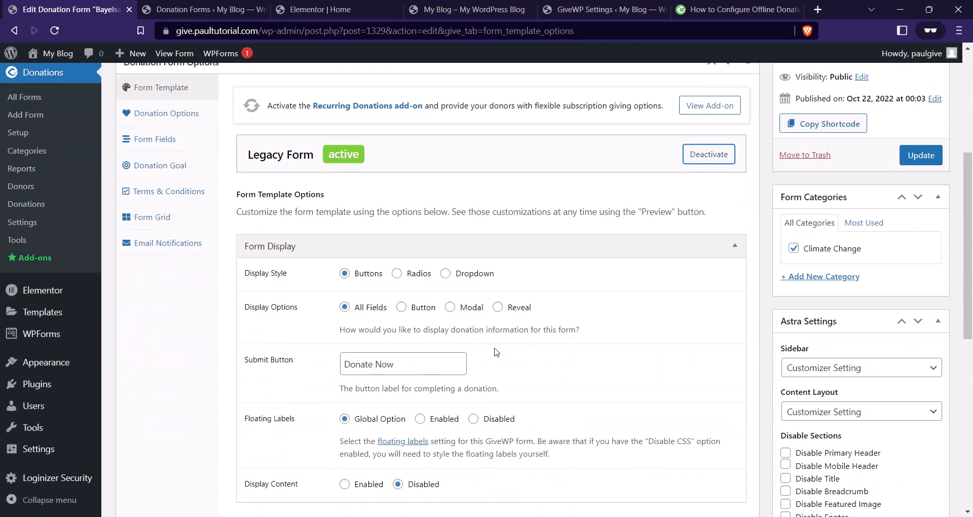
scroll(518, 249, up, 1)
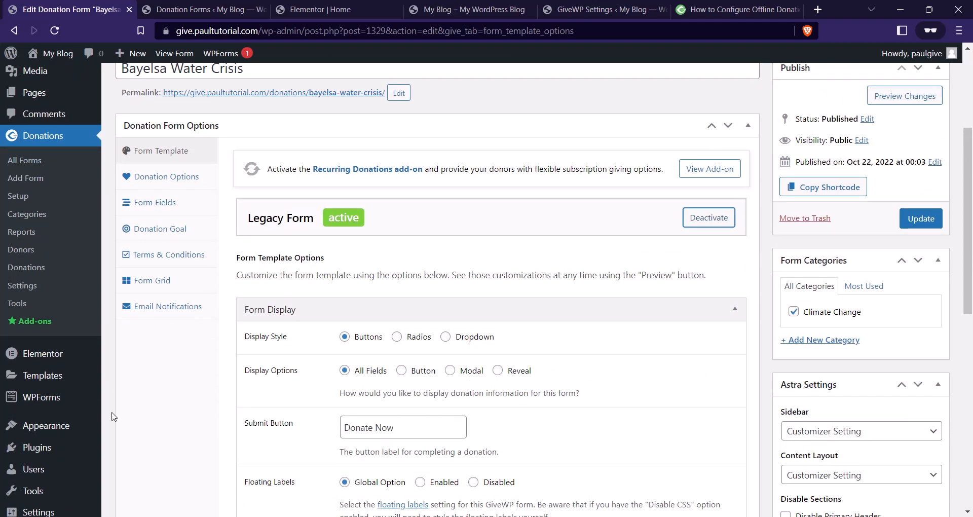
click(921, 218)
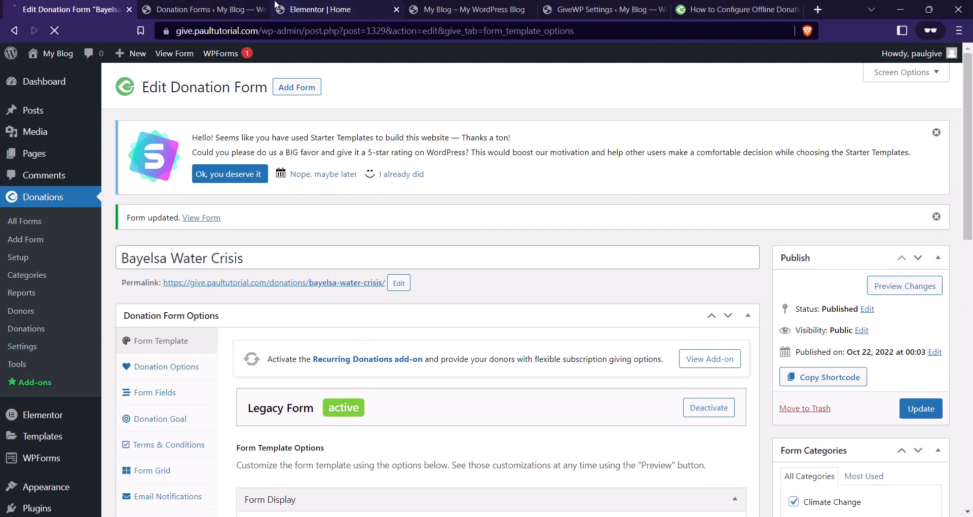
click(309, 9)
Reload the home preview and check the Legacy-layout Bayelsa Water Crisis form under Donate.
click(213, 9)
click(417, 8)
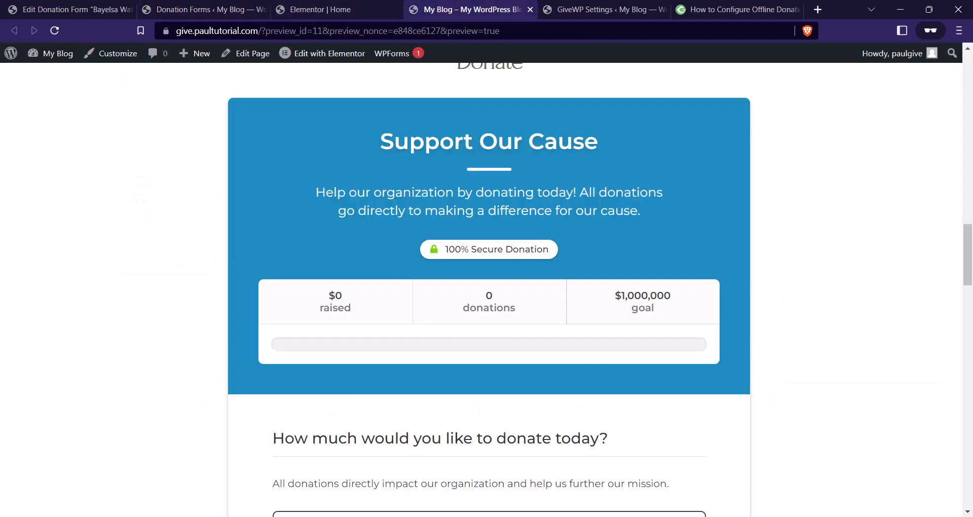
click(56, 30)
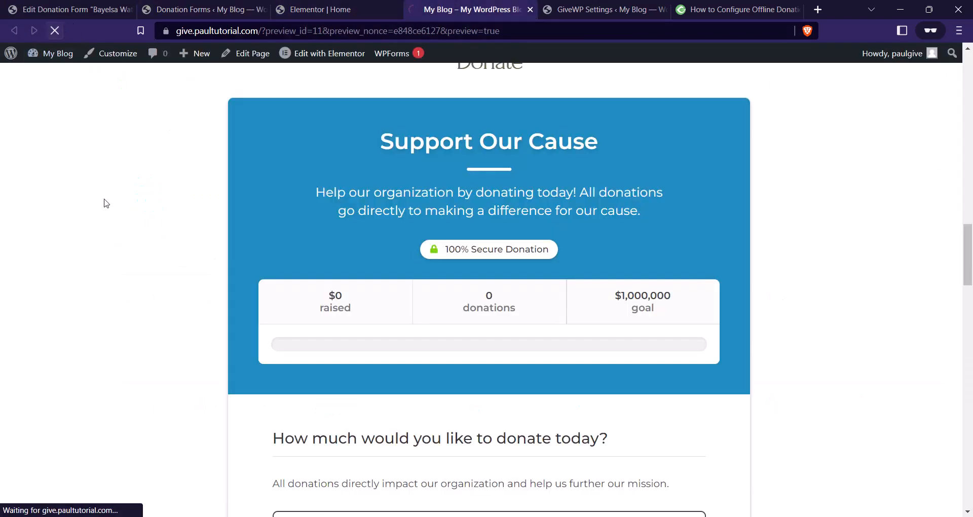
scroll(504, 158, up, 6)
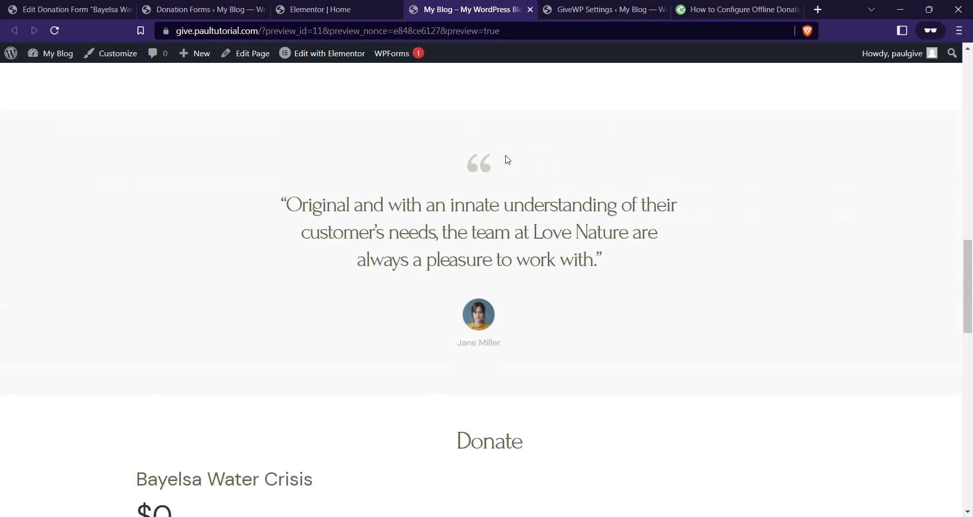
scroll(506, 160, down, 5)
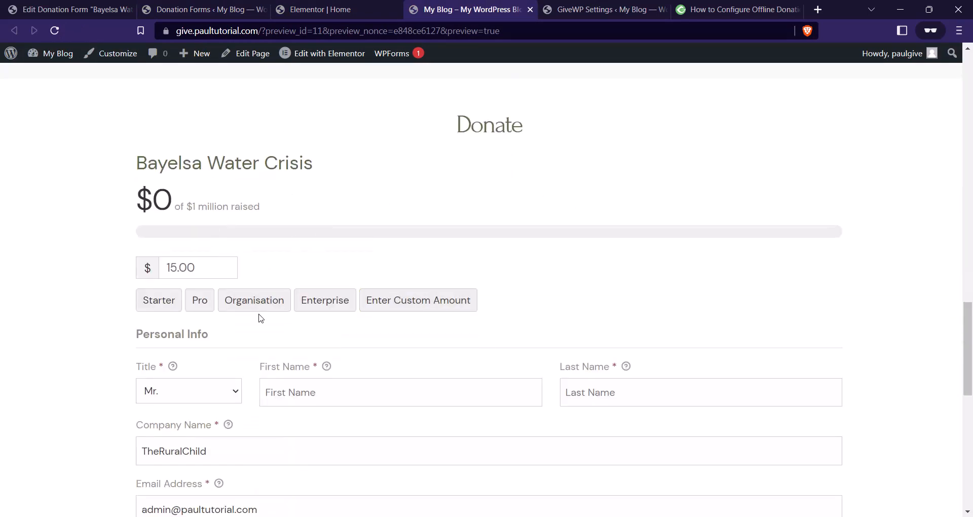
scroll(276, 323, down, 5)
scroll(446, 353, up, 4)
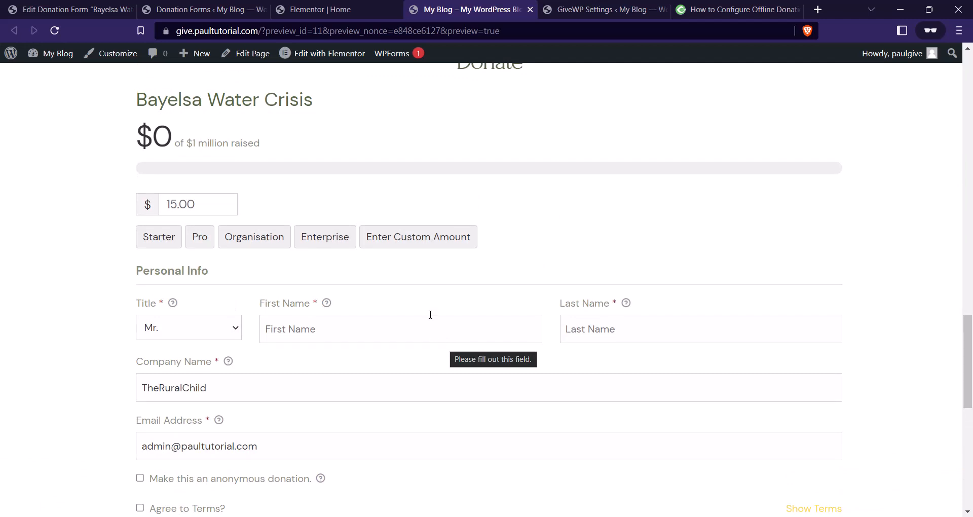
scroll(538, 304, down, 3)
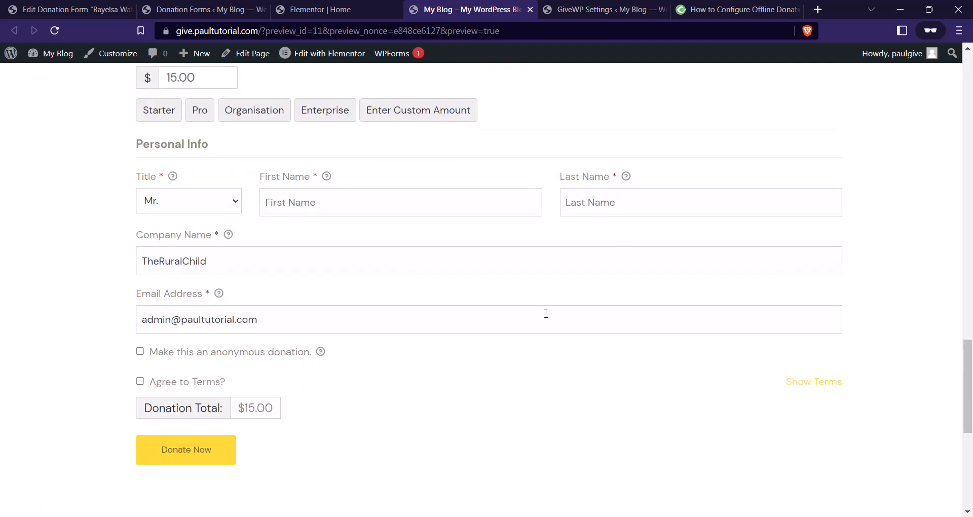
scroll(339, 323, up, 6)
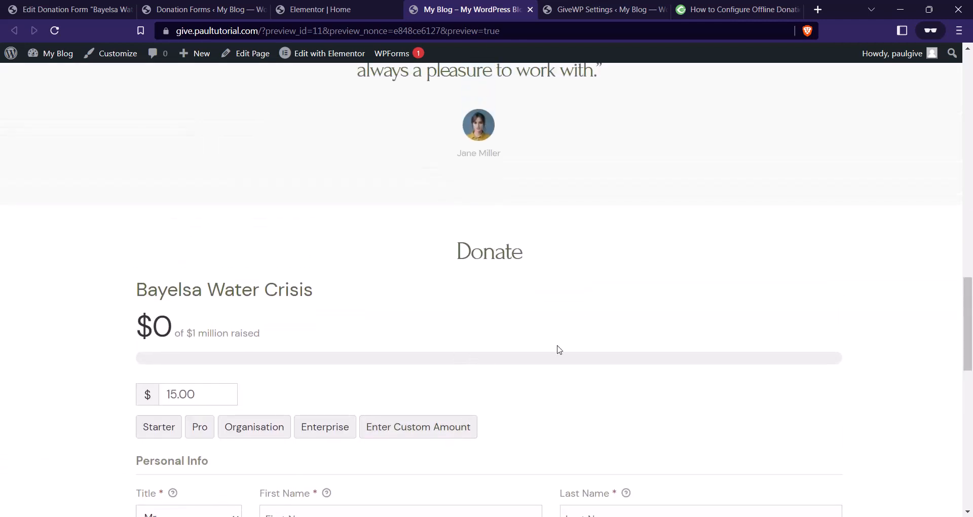
scroll(585, 319, down, 2)
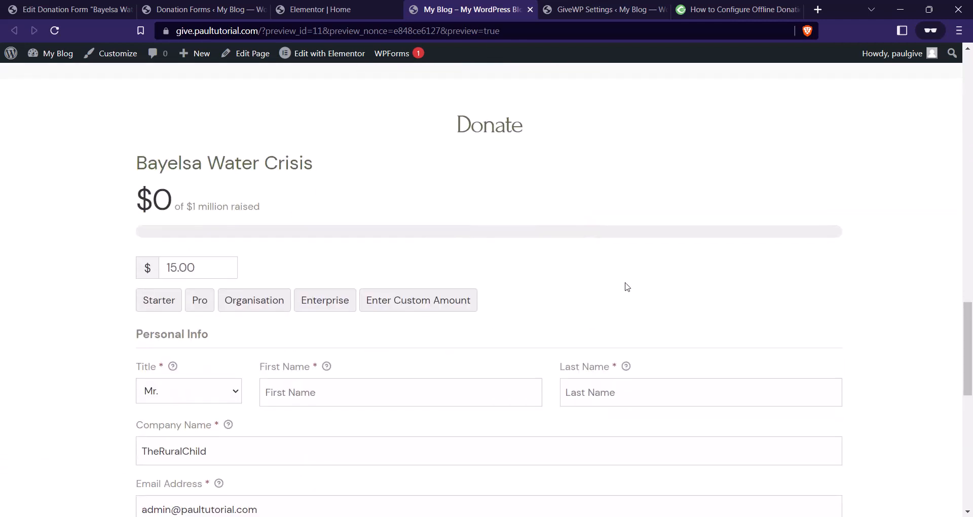